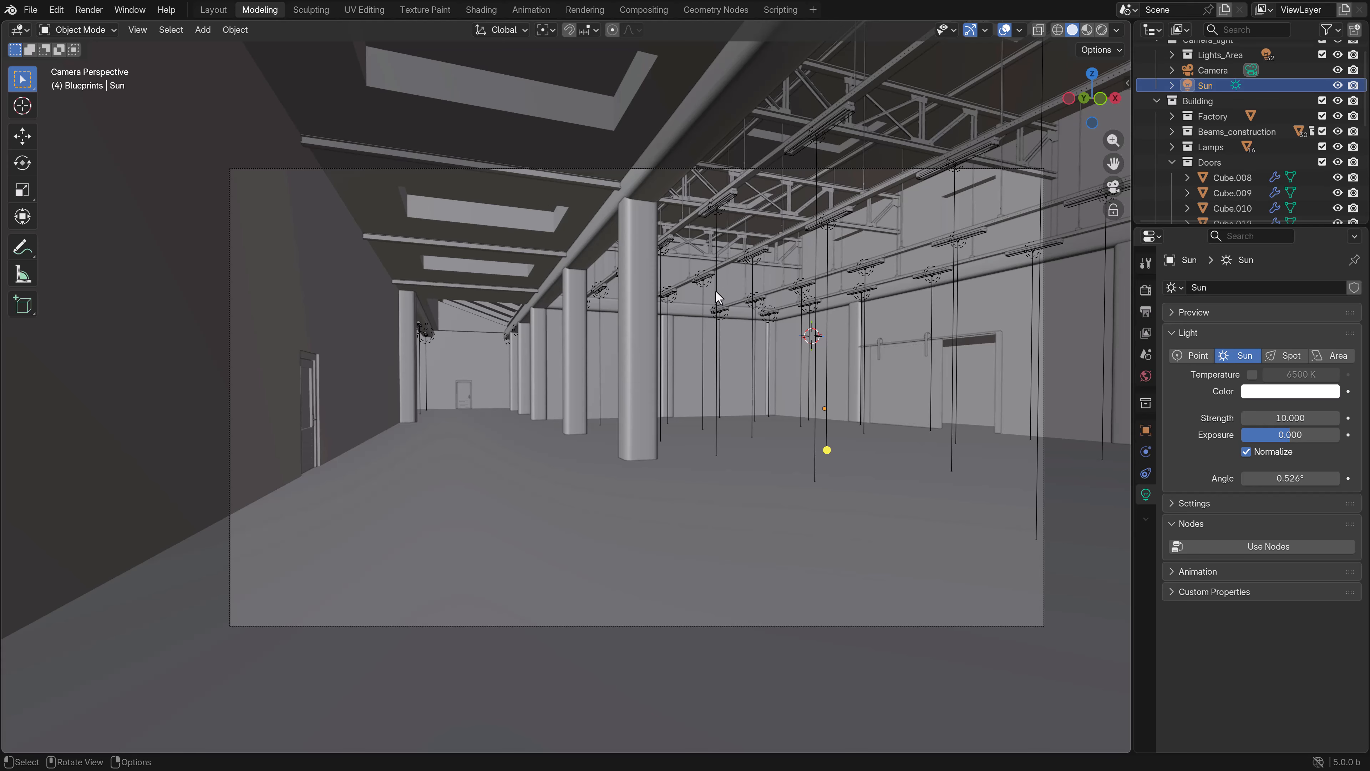
- Display the scene in material preview, select the factory building and switch to the Shading workspace
left_click(705, 285)
key("z")
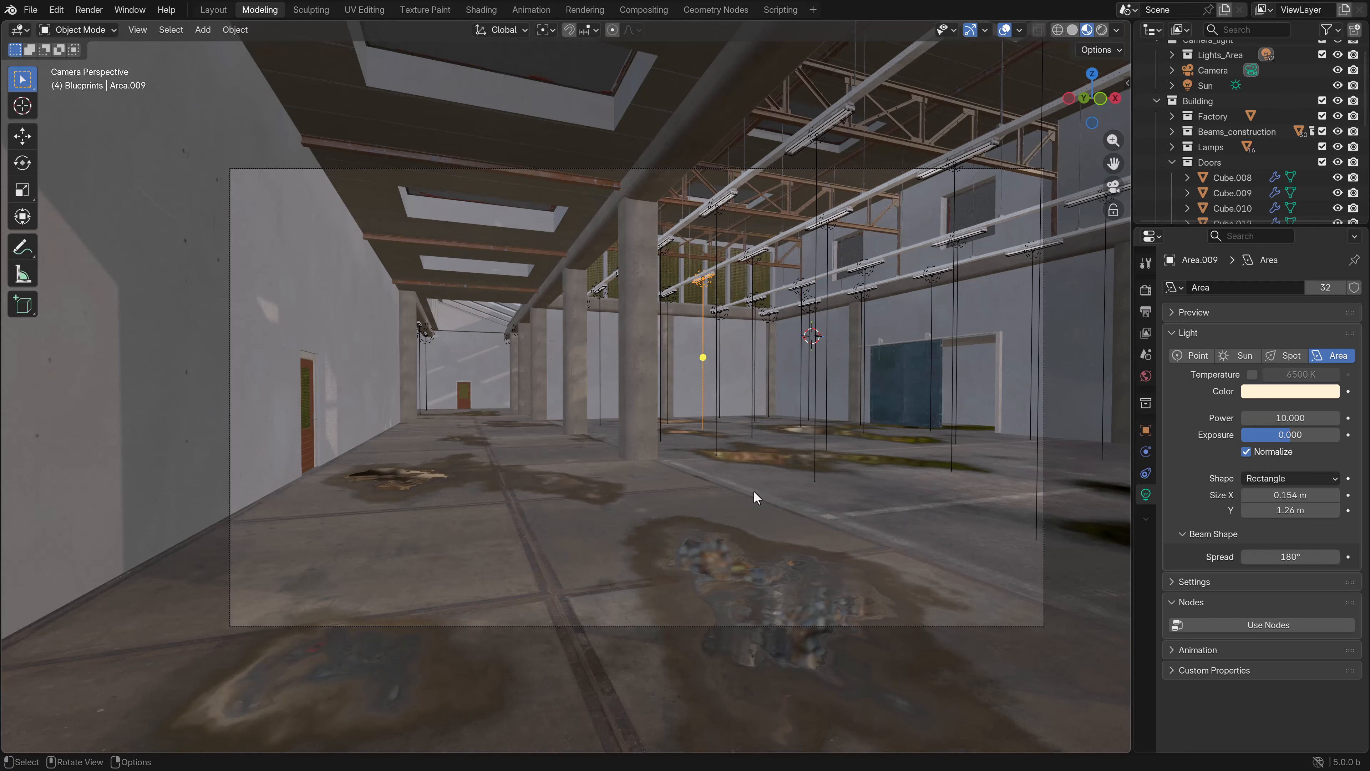
left_click(596, 496)
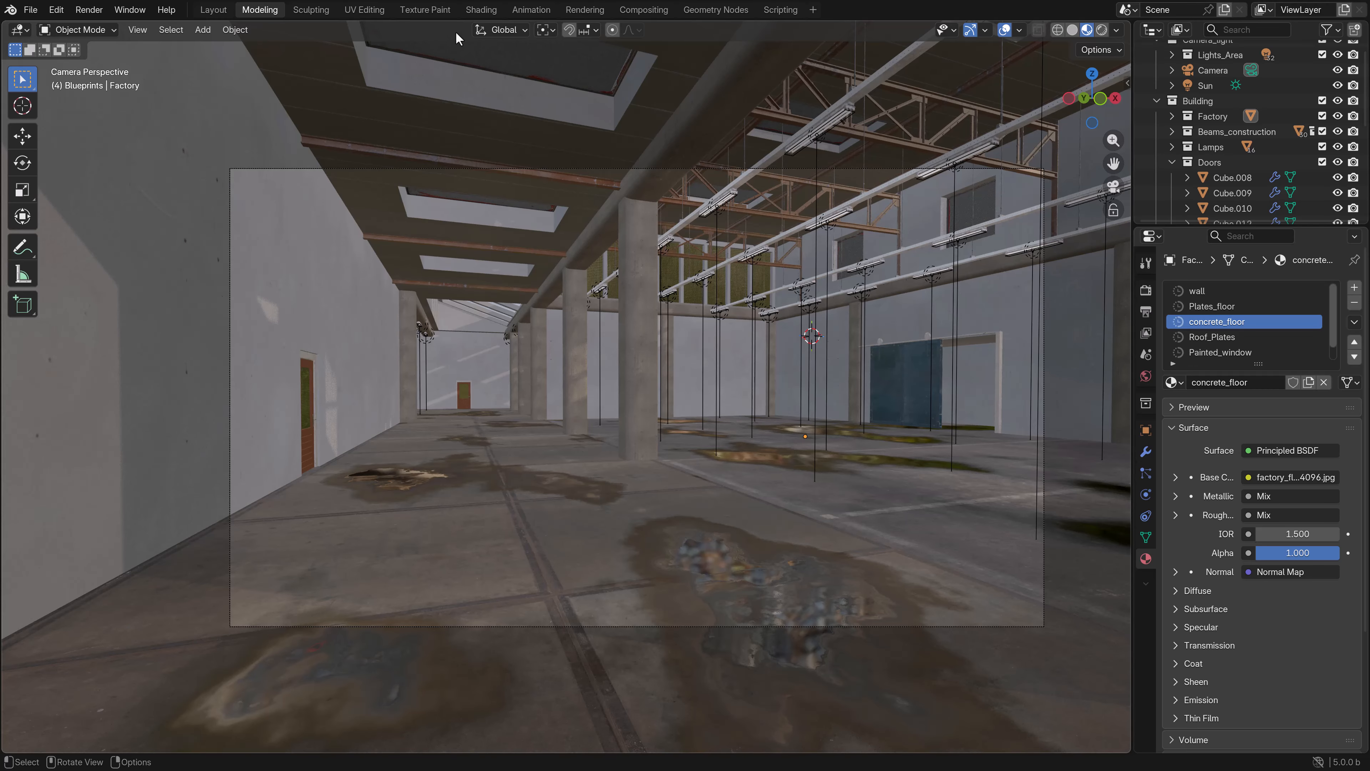
left_click(481, 10)
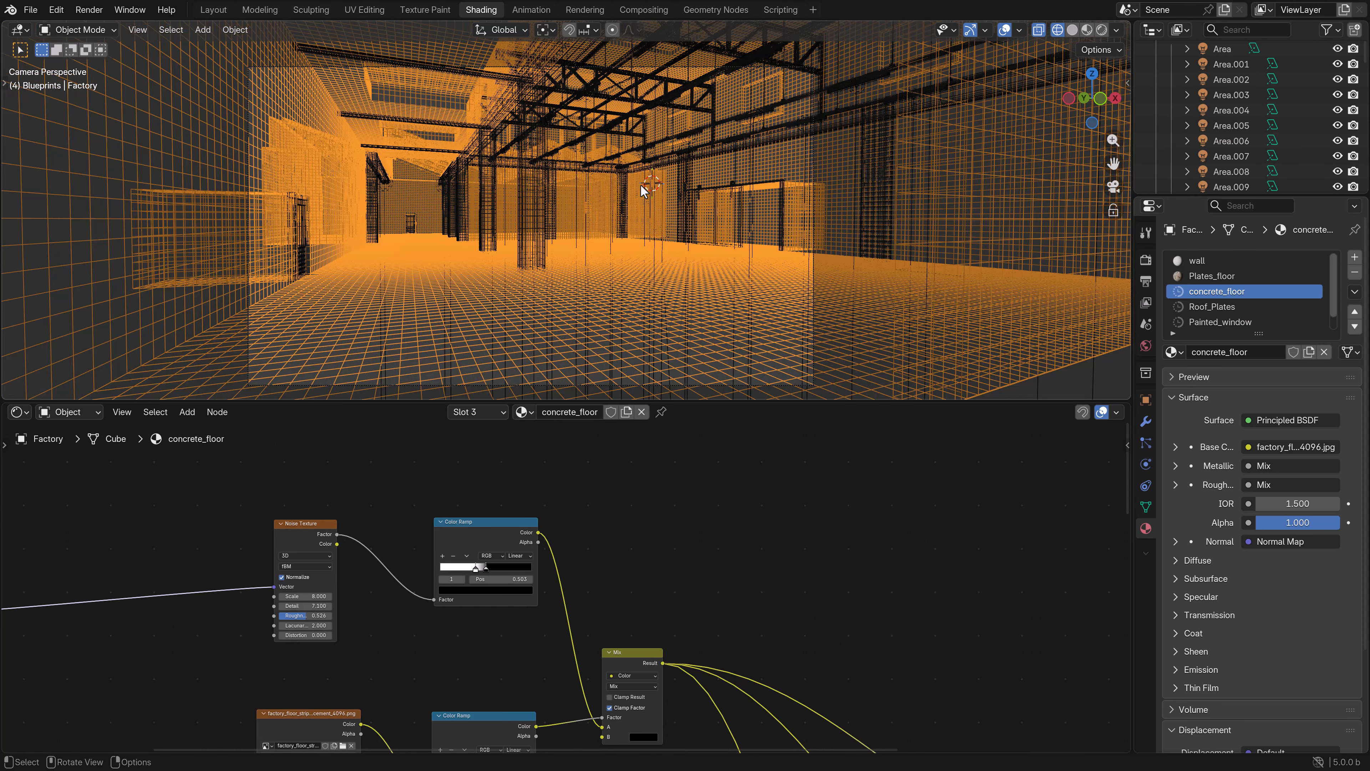
- Preview the factory interior's materials through the camera view in the Shading workspace
key("z")
middle_click_drag(567, 308, 609, 258, "shift")
scroll(462, 678, "down", 3)
middle_click_drag(462, 679, 528, 596)
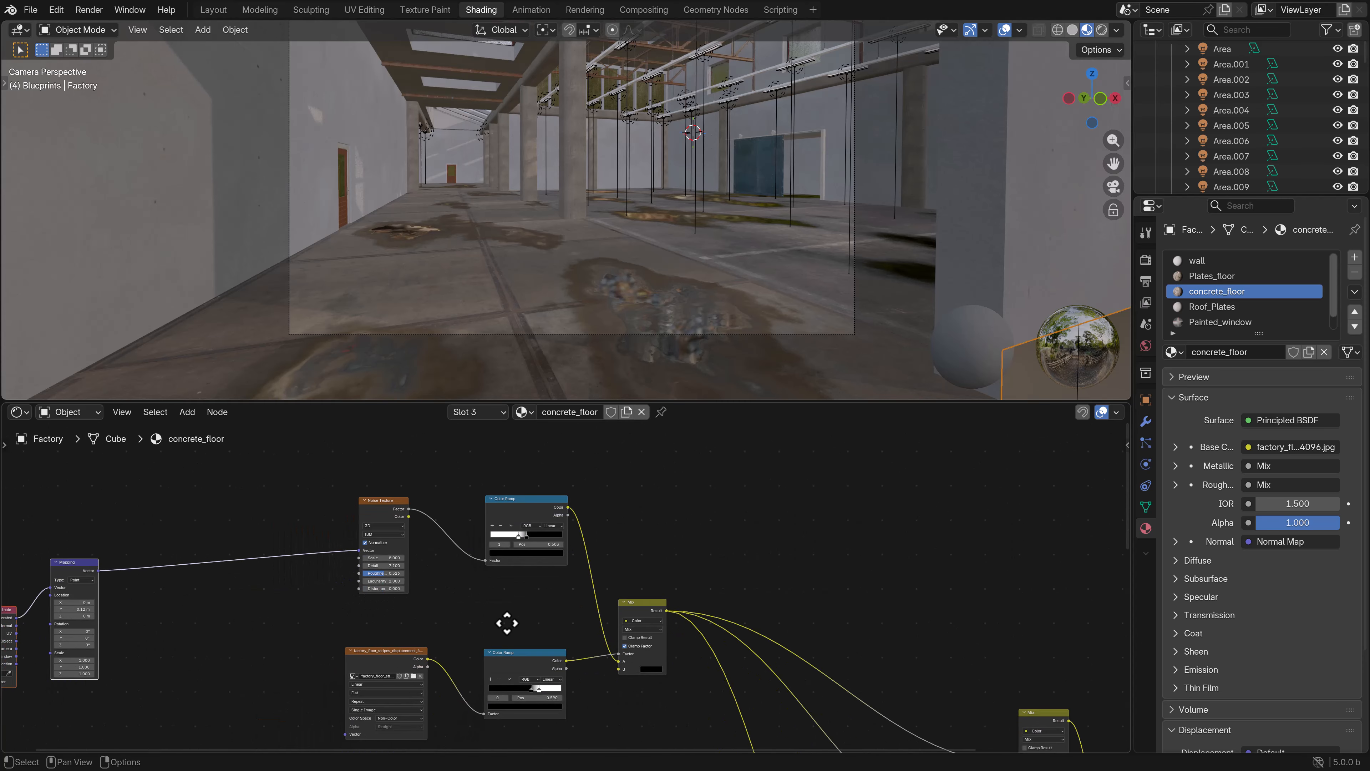
scroll(528, 595, "up", 1)
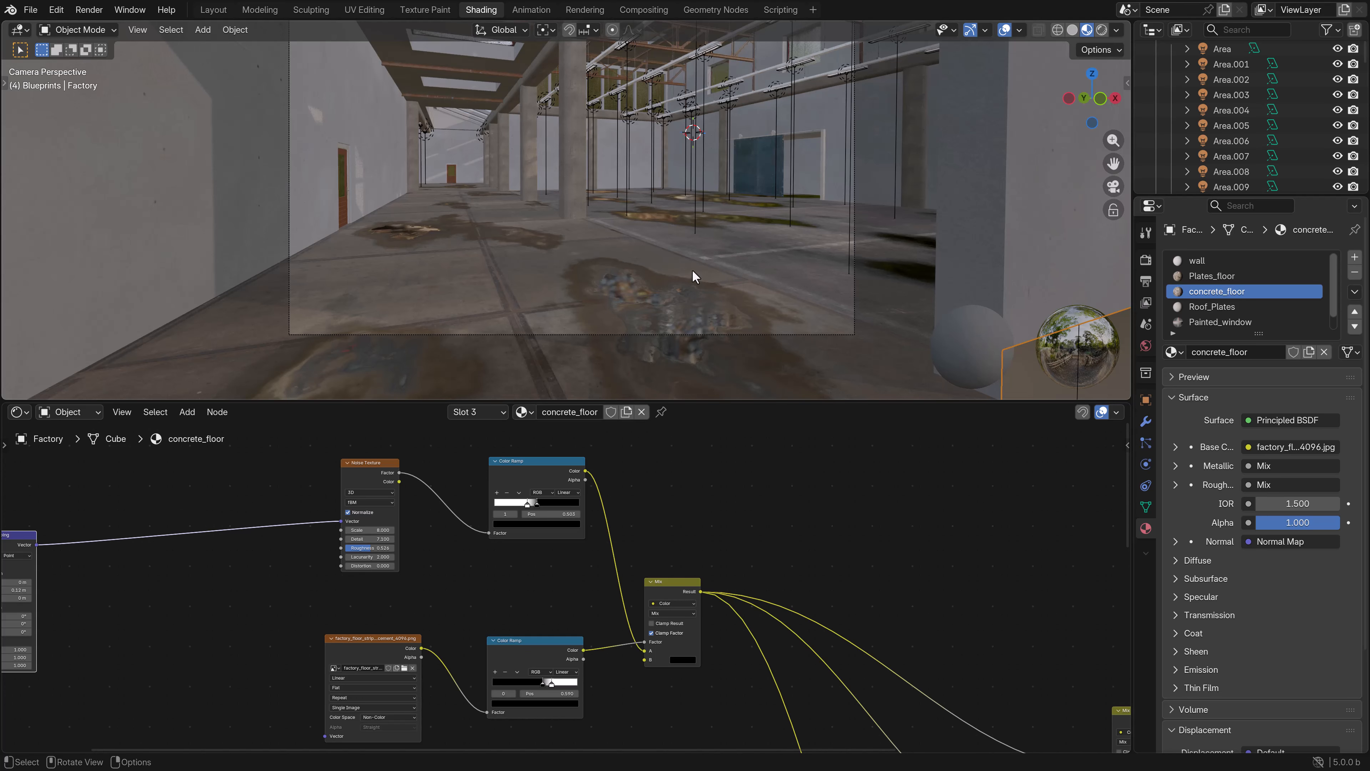
middle_click_drag(656, 211, 637, 267, "shift")
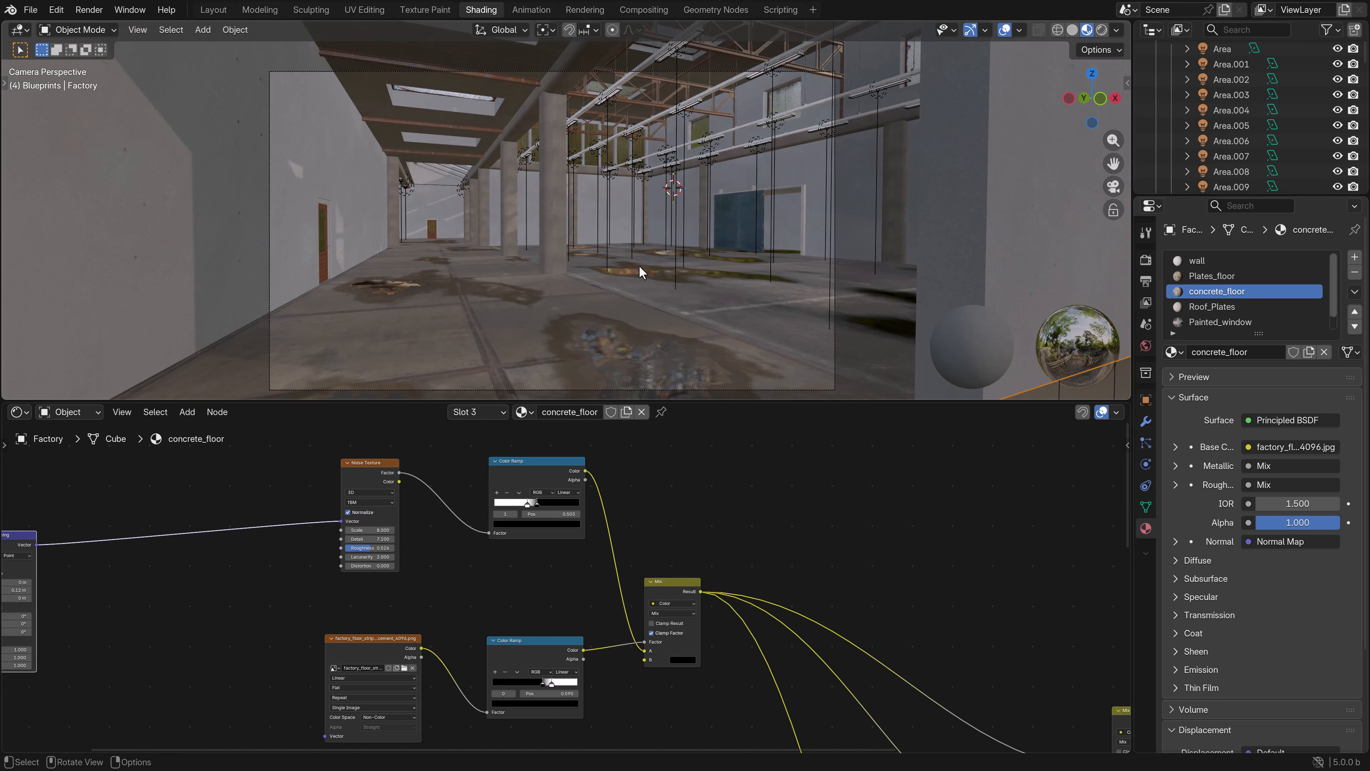
- Switch the 3D viewport to solid shading and enlarge it relative to the node editor
key("z")
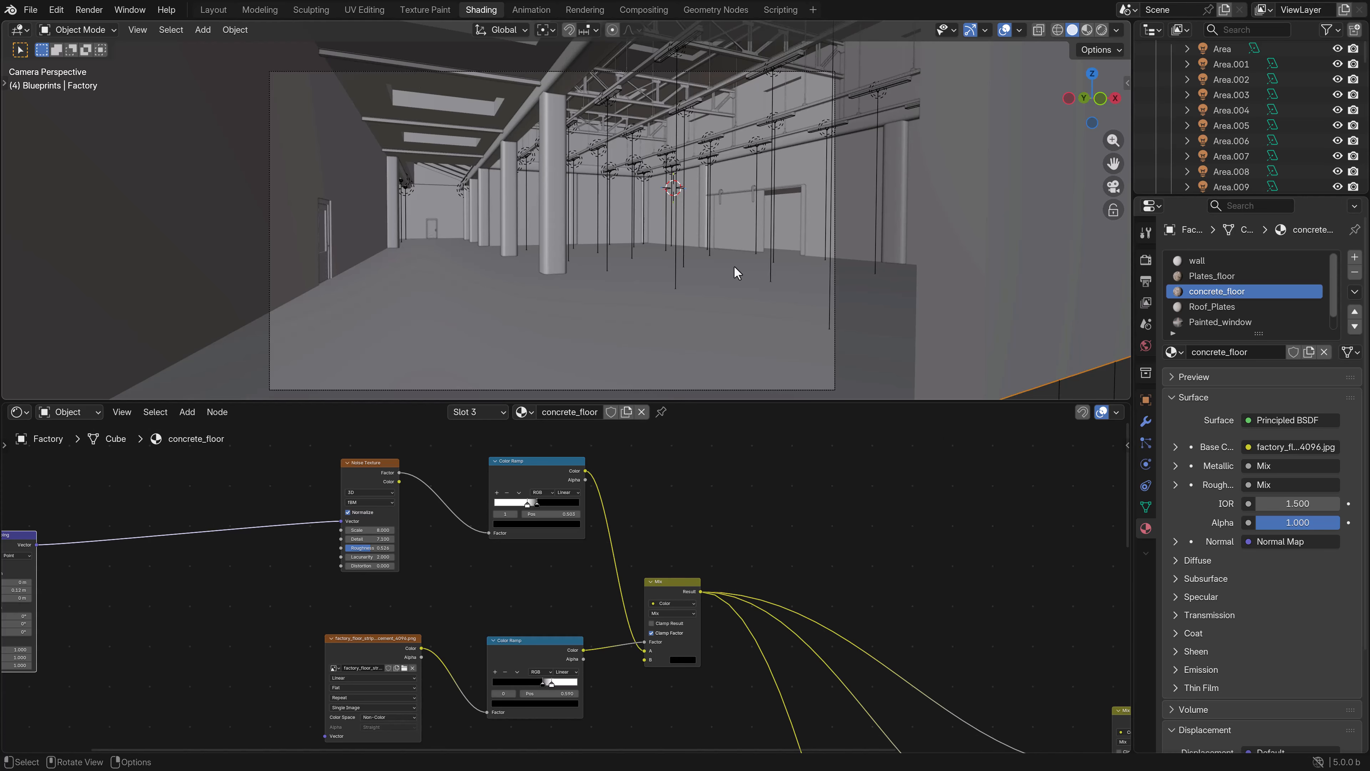
left_click_drag(784, 400, 782, 499)
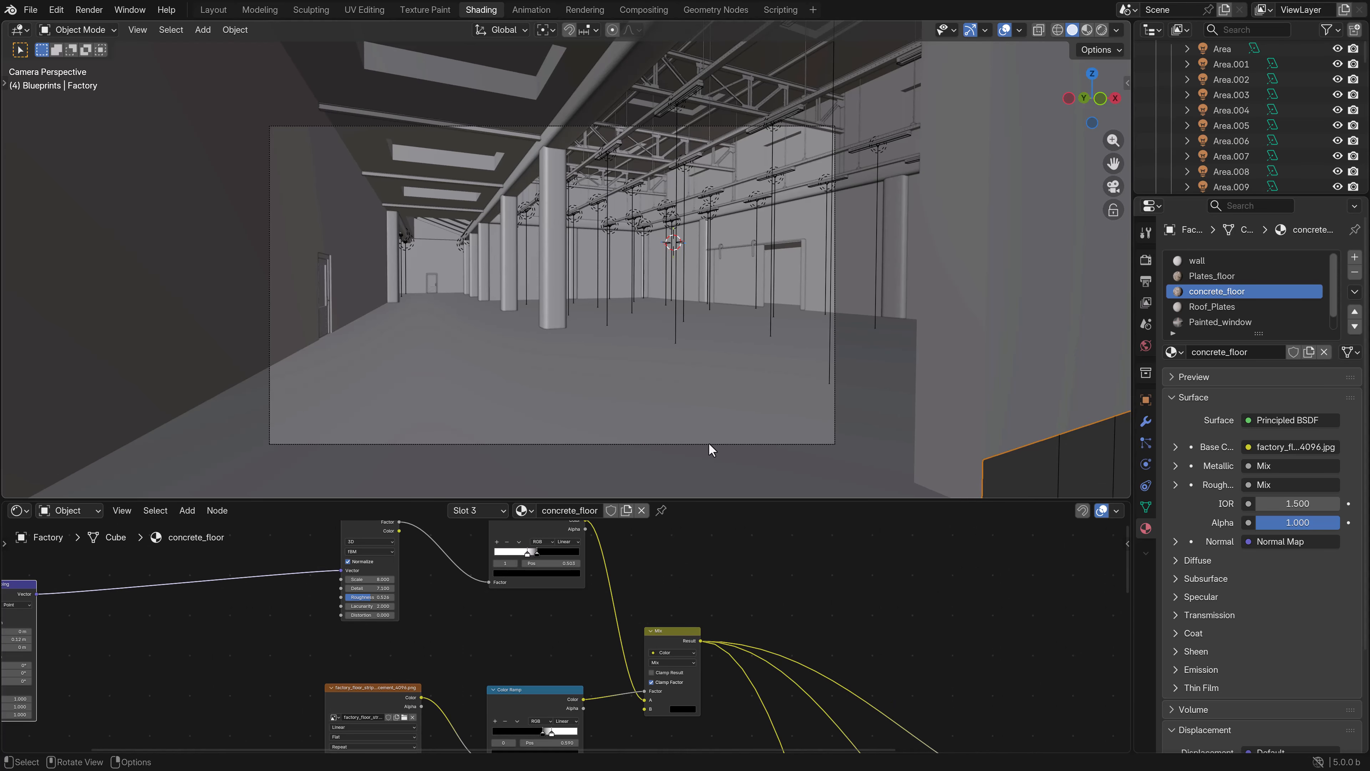
scroll(561, 302, "up", 3)
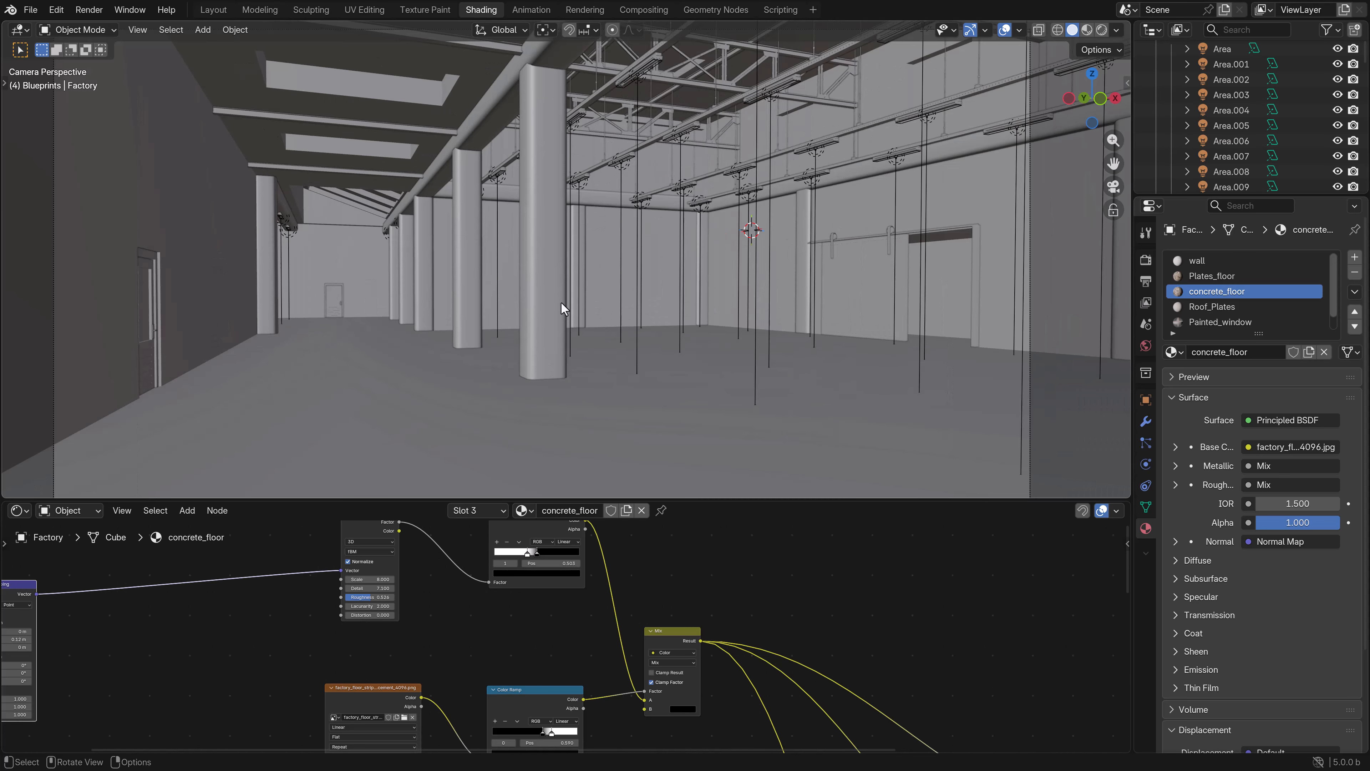
scroll(578, 418, "down", 2)
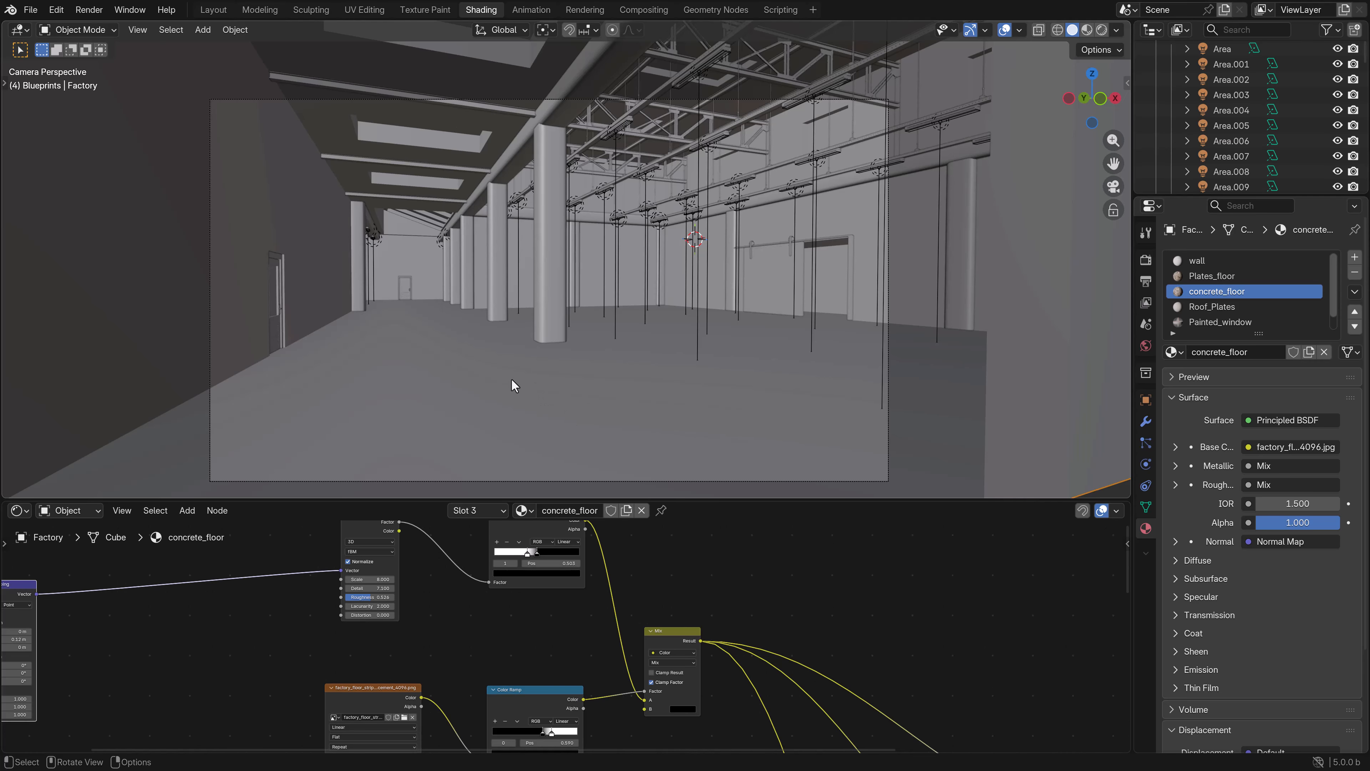
- Set the viewport display color of the nearest pillar's Concrete_pillar material to mid-gray #AAAAAAFF
left_click(554, 287)
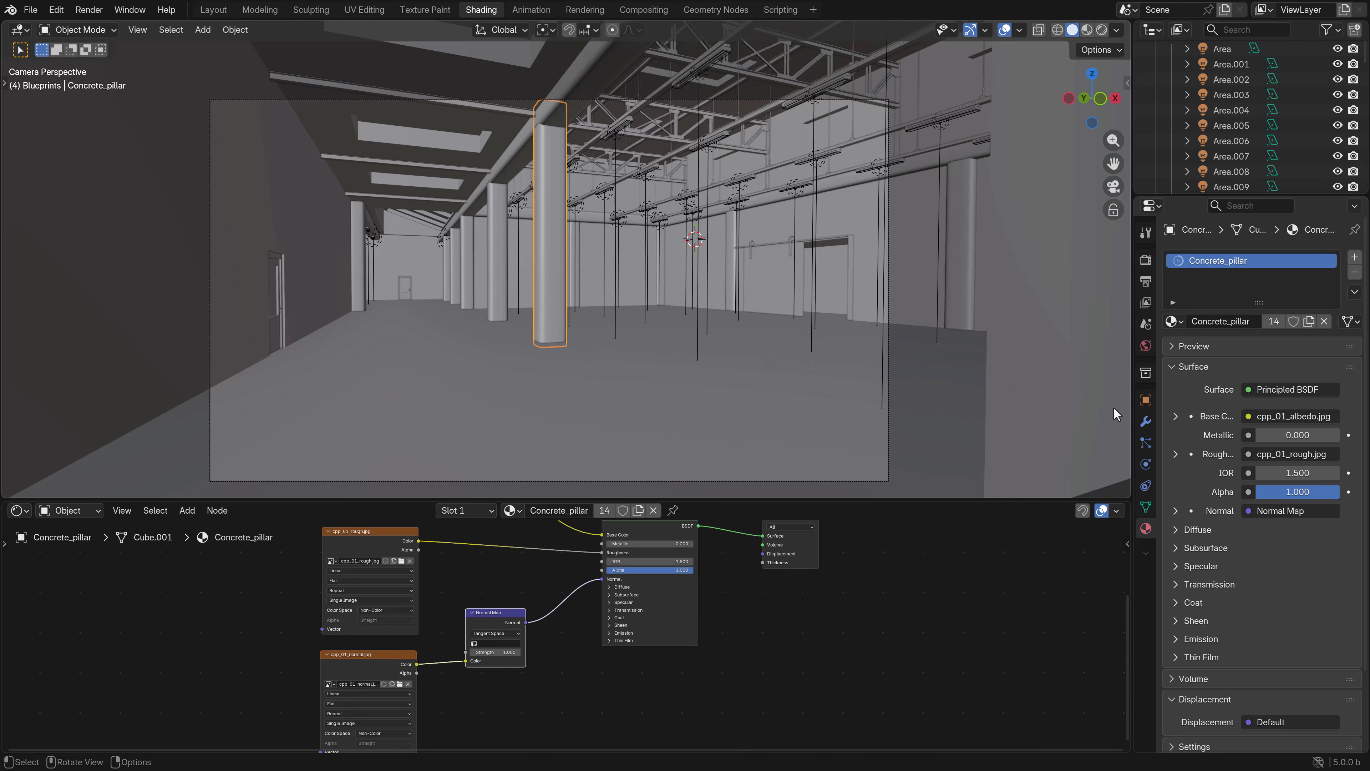
scroll(1240, 565, "down", 5)
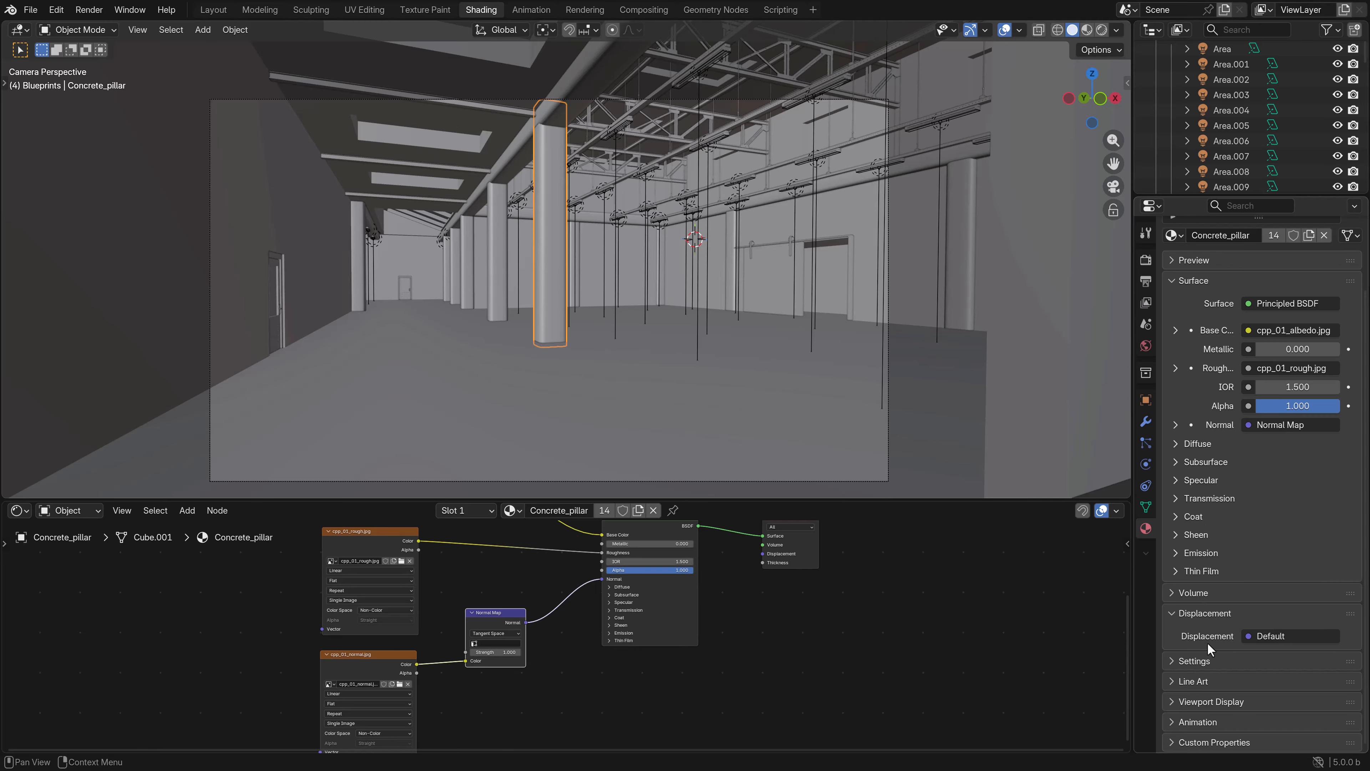
left_click(1191, 704)
scroll(1291, 649, "down", 5)
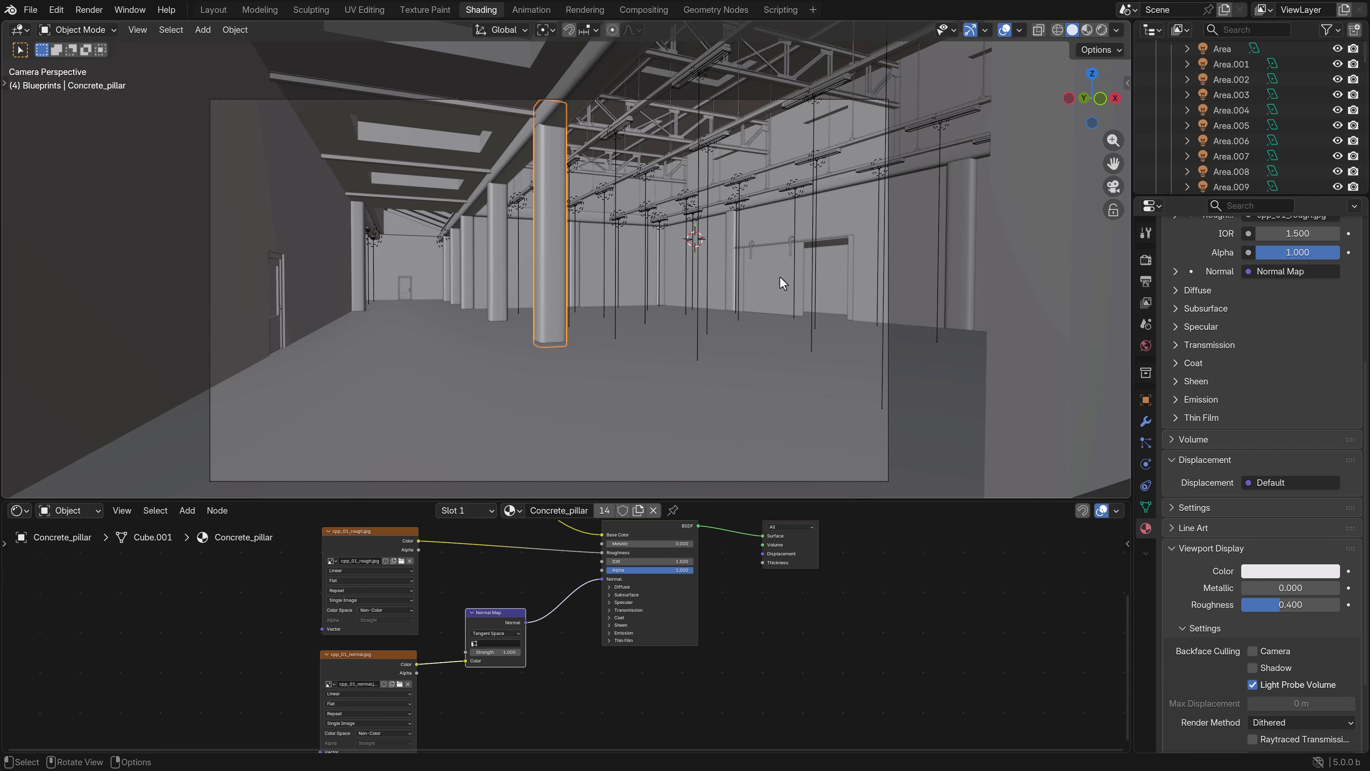
scroll(804, 286, "up", 3)
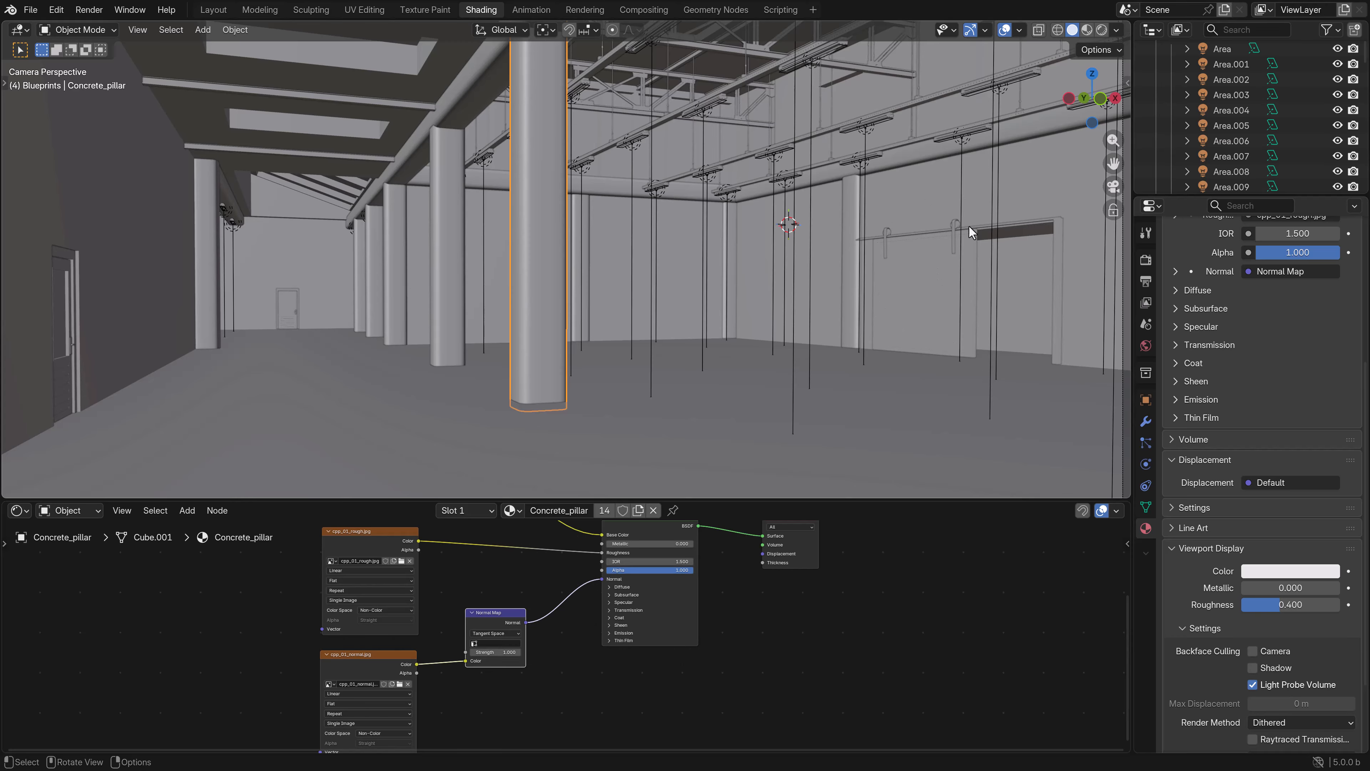
left_click(1269, 572)
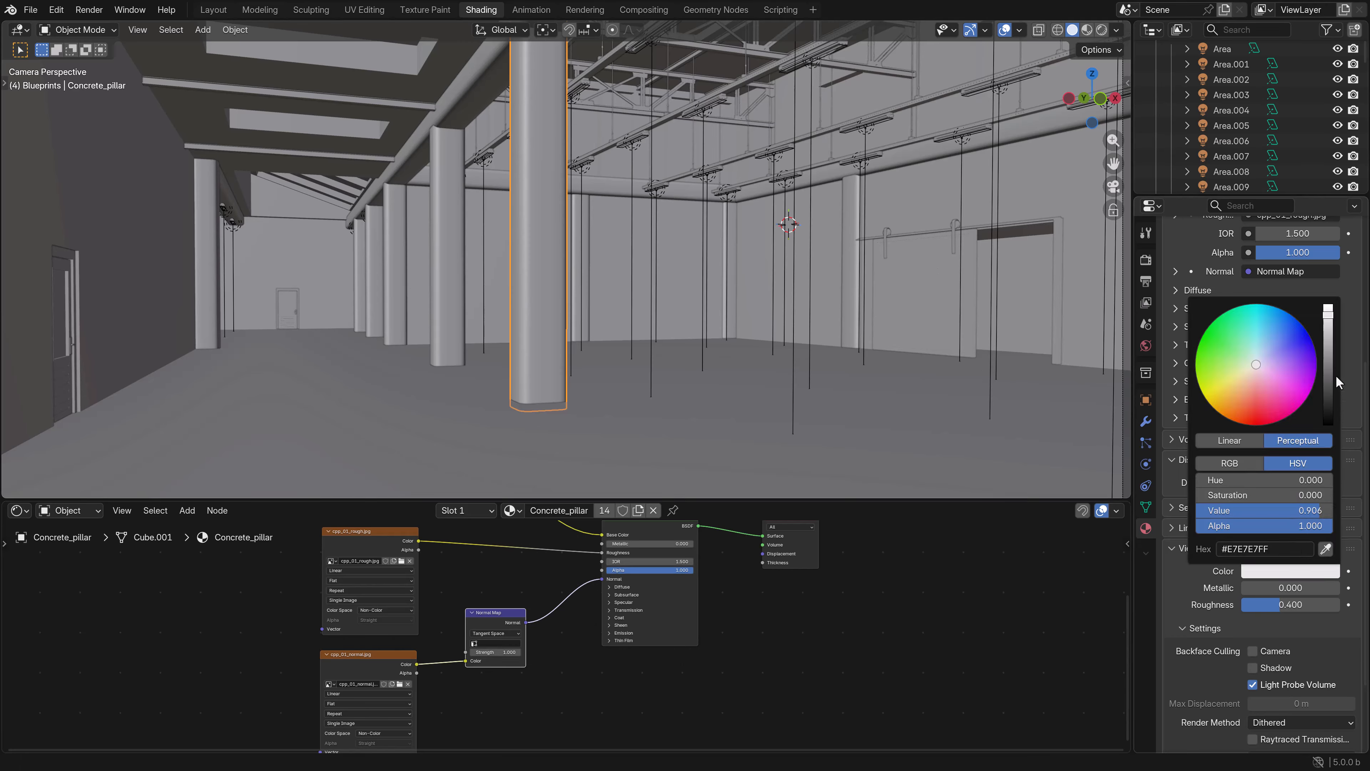
left_click_drag(1333, 349, 1328, 345)
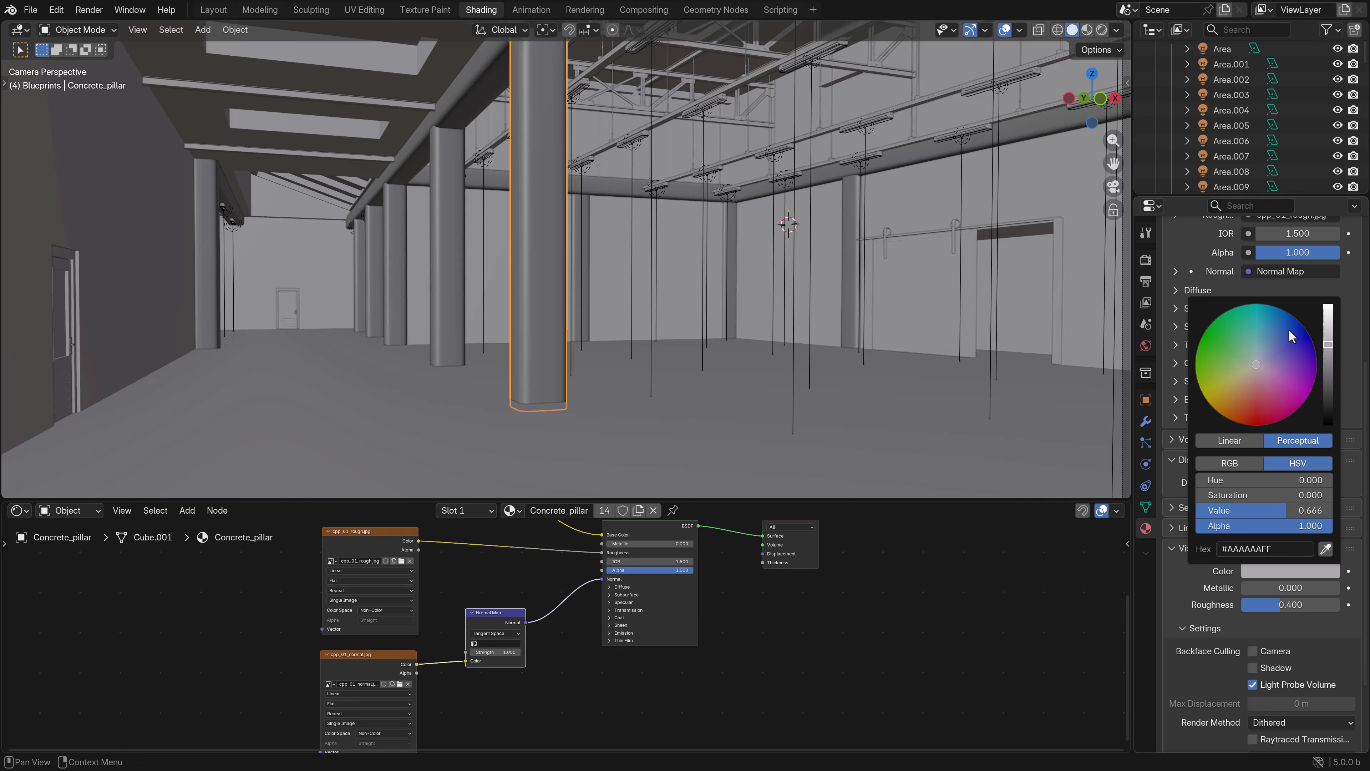
- Set the large sliding door's Door_blue material to the soft blue viewport color #8EAFE7FF
left_click(924, 300)
left_click(1279, 571)
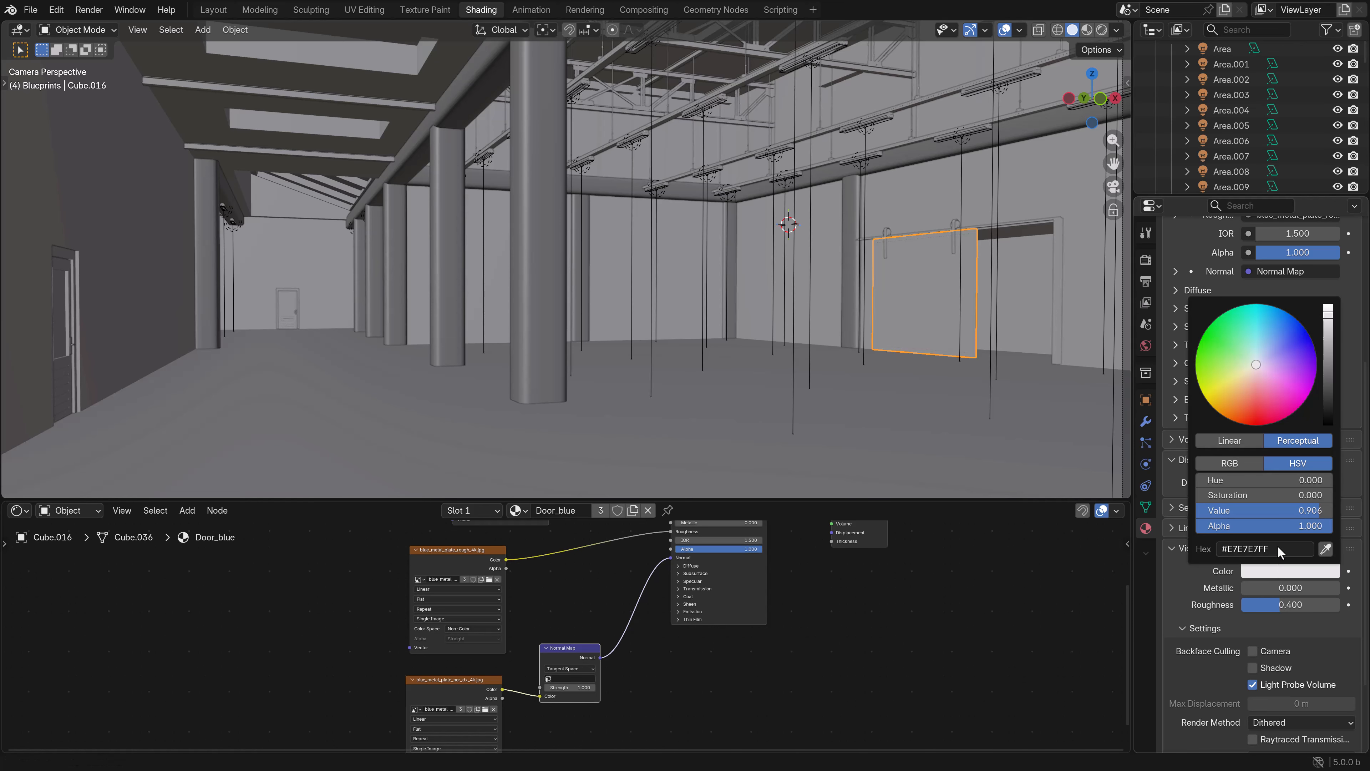
mouse_move(1292, 354)
left_mouse_down()
mouse_move(1300, 339)
mouse_move(1270, 346)
left_mouse_up()
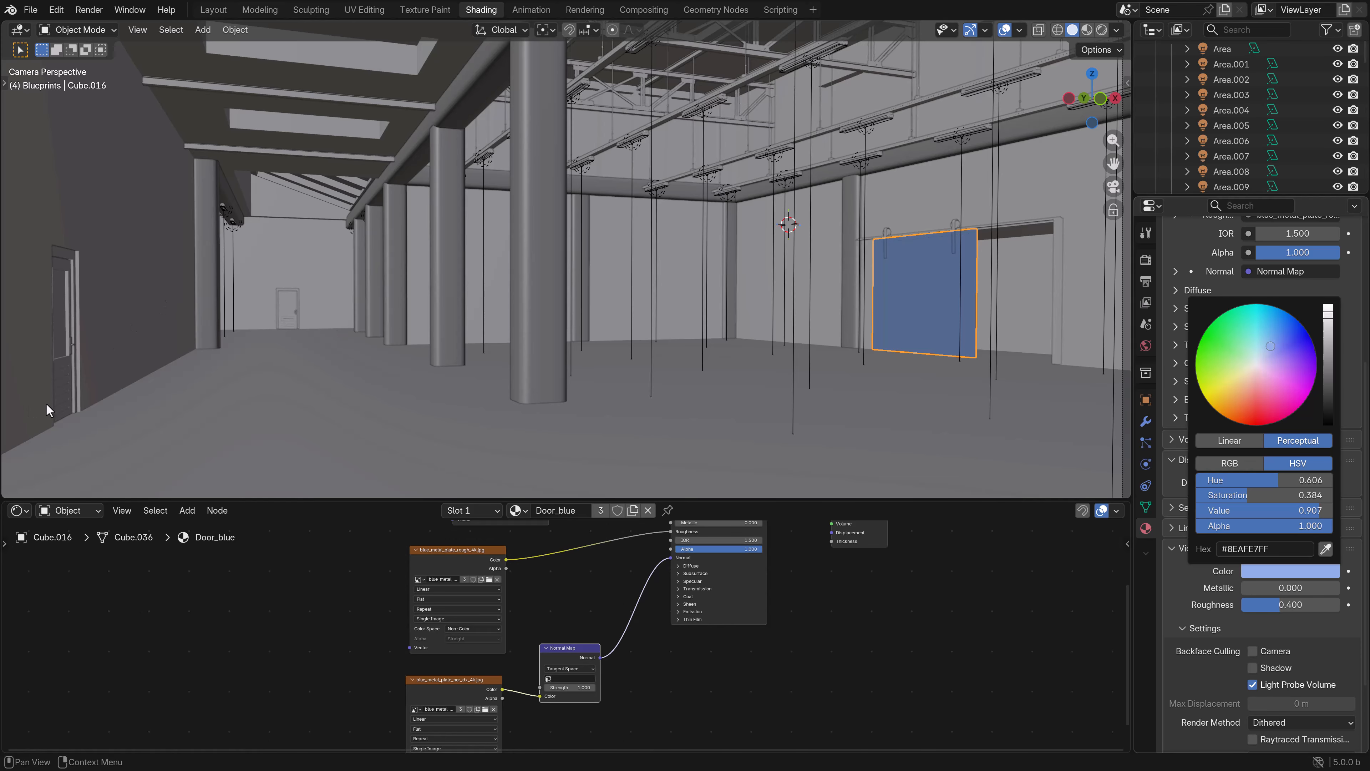
- Give the Protected_glass material of the small door on the near wall a light cyan viewport color
left_click(61, 378)
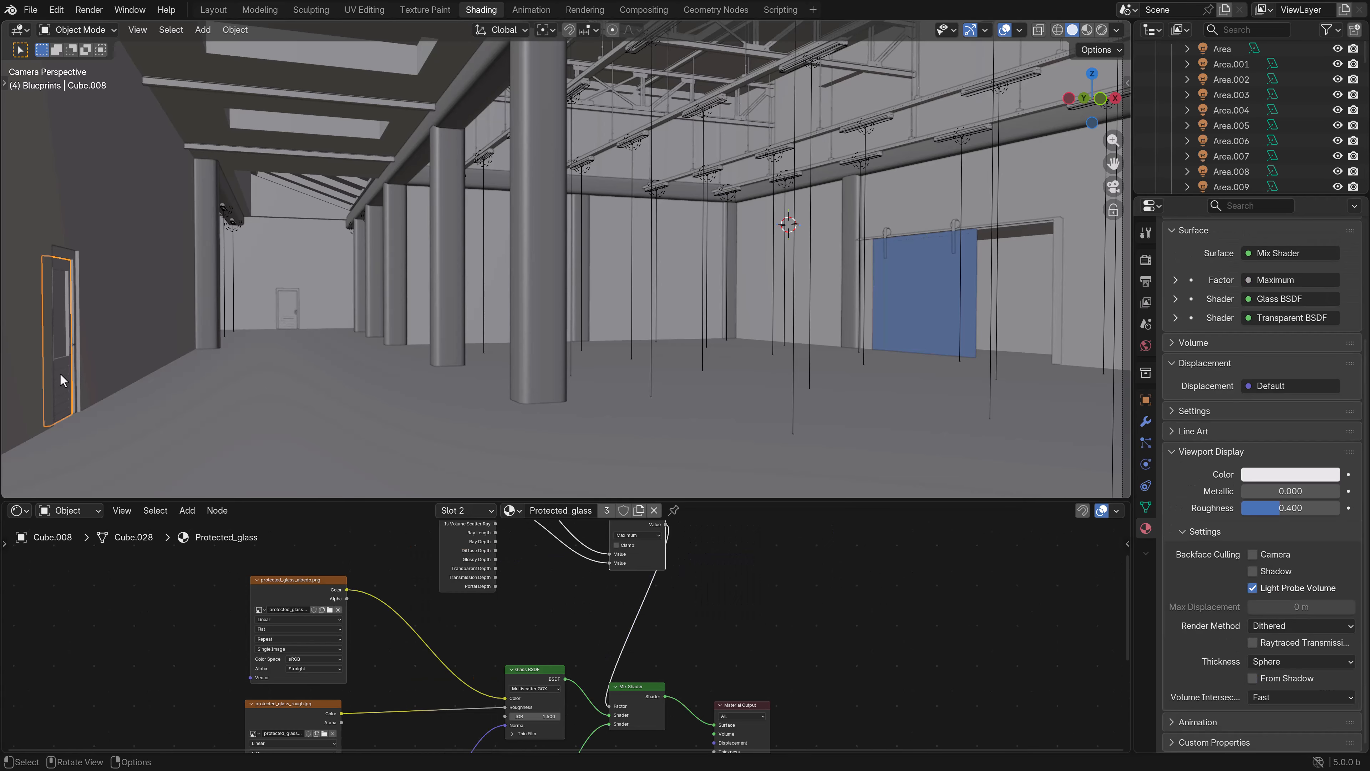
left_click(1289, 483)
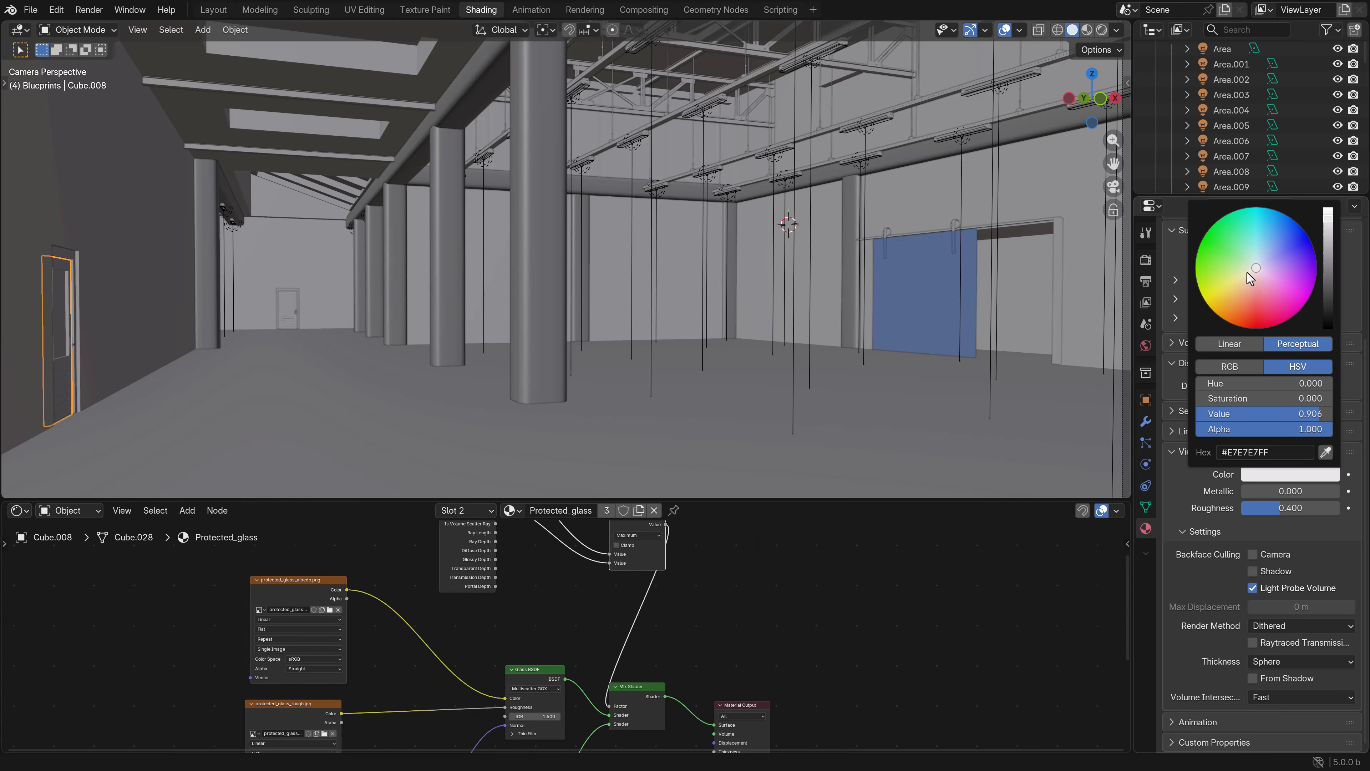
left_click_drag(1252, 280, 1257, 252)
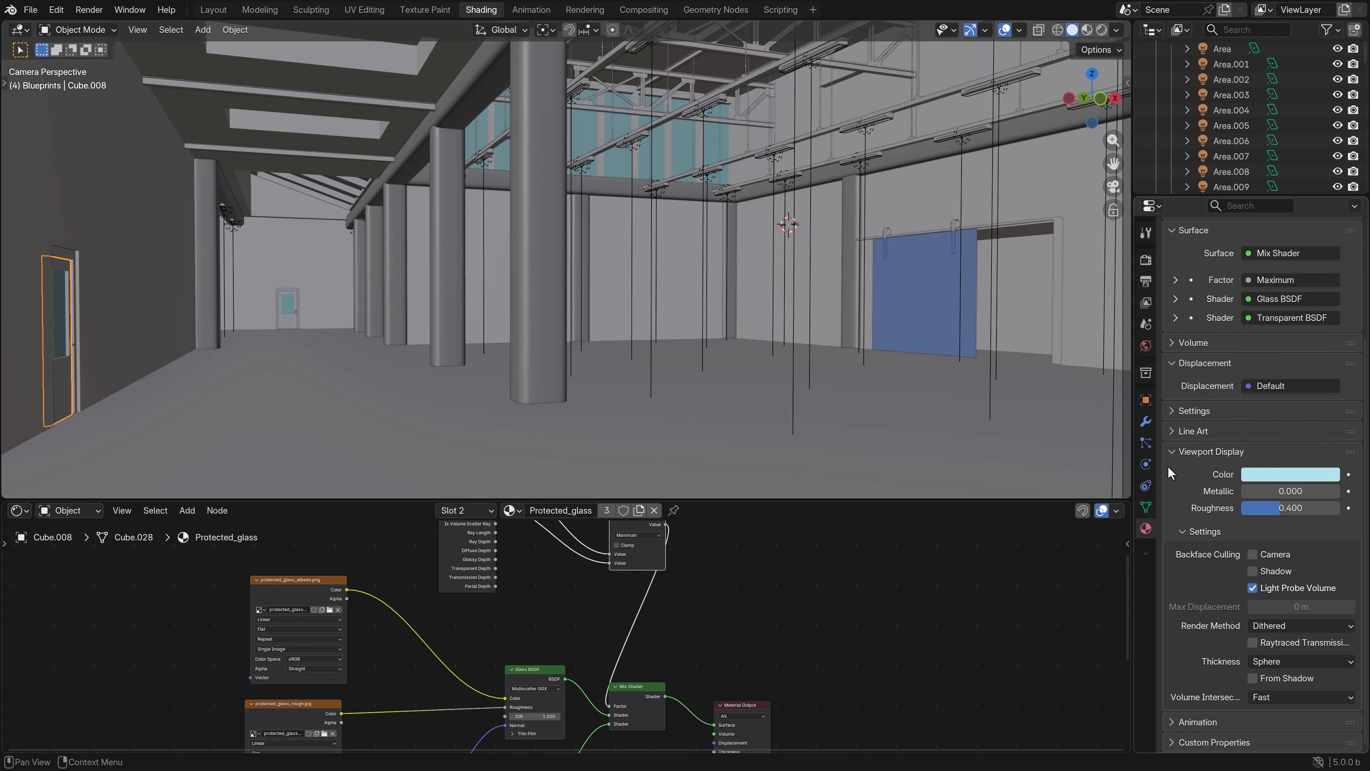
- Set the same door's Door_wood material to the light orange viewport color #E7B591FF
scroll(1208, 288, "up", 6)
left_click(1213, 260)
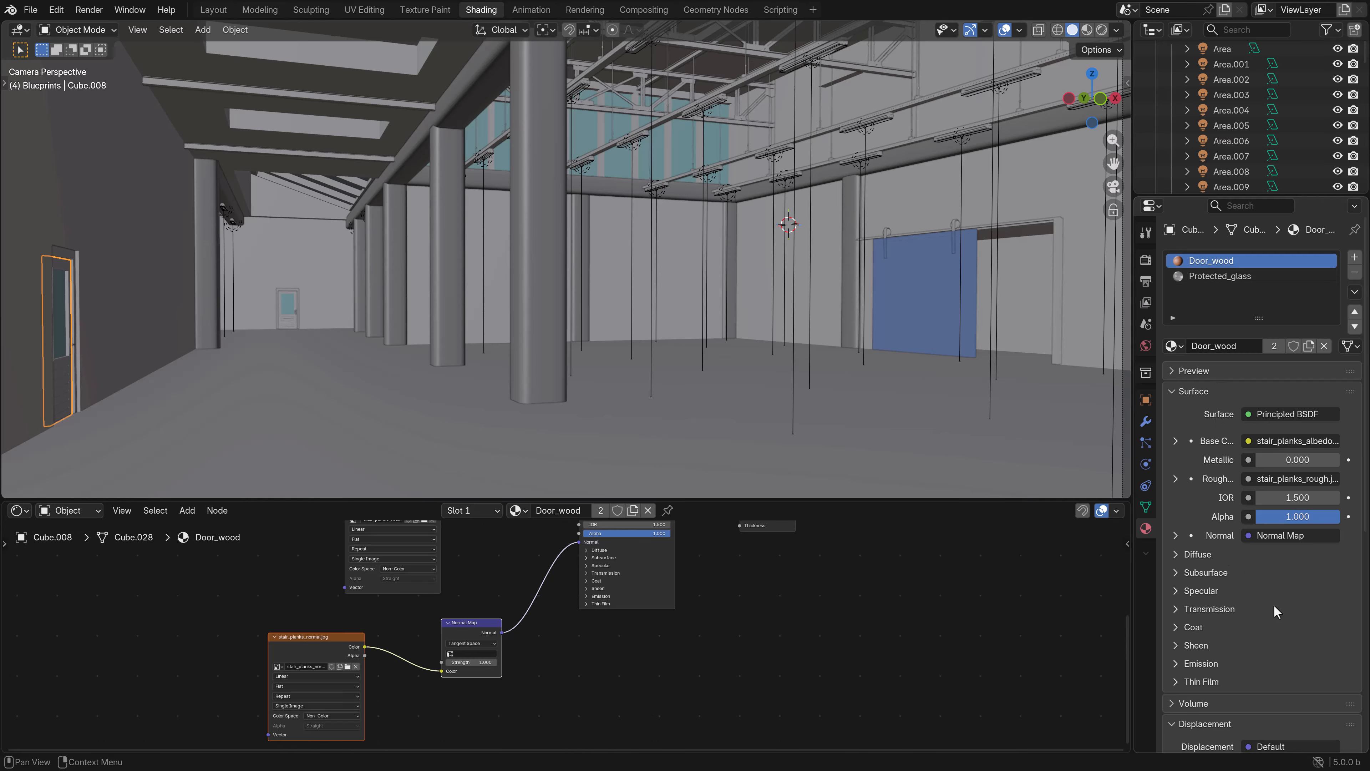
scroll(1275, 609, "down", 10)
left_click(1276, 594)
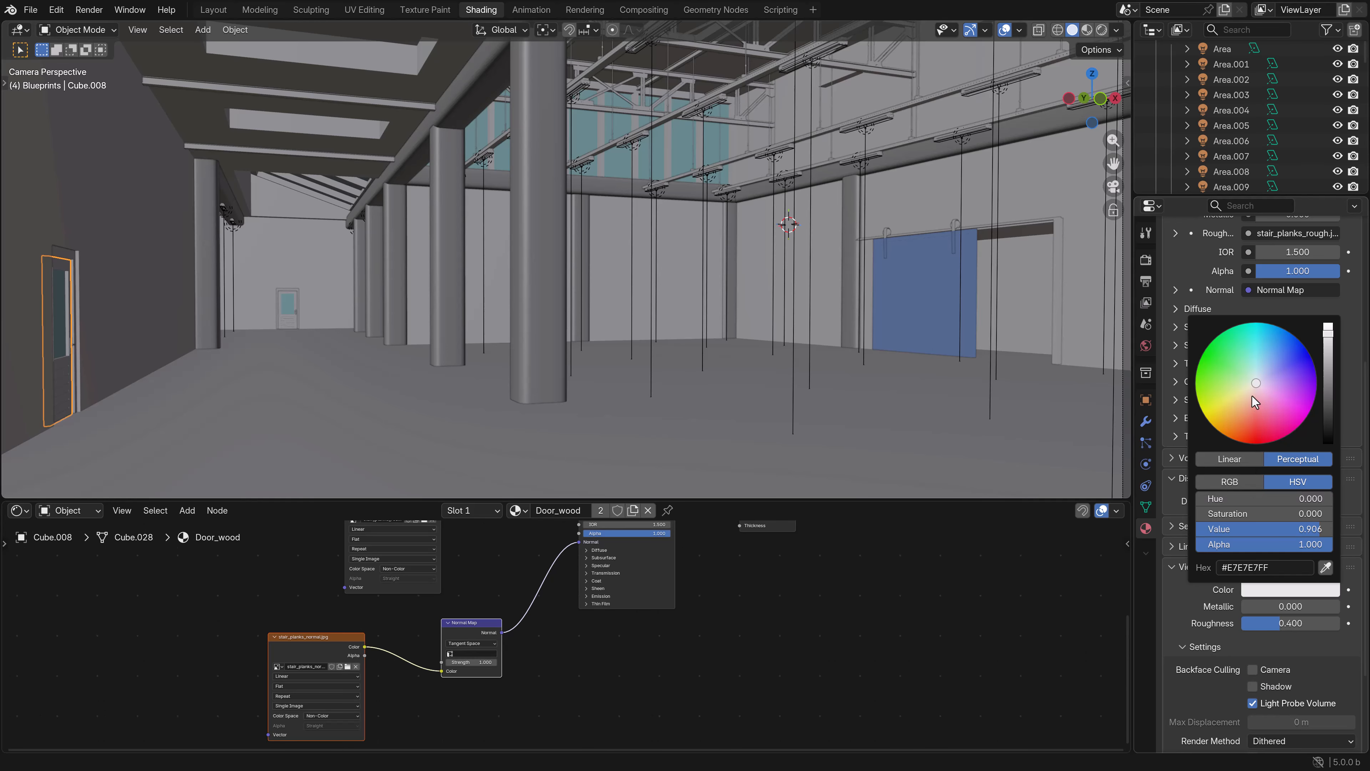
left_click_drag(1259, 413, 1246, 403)
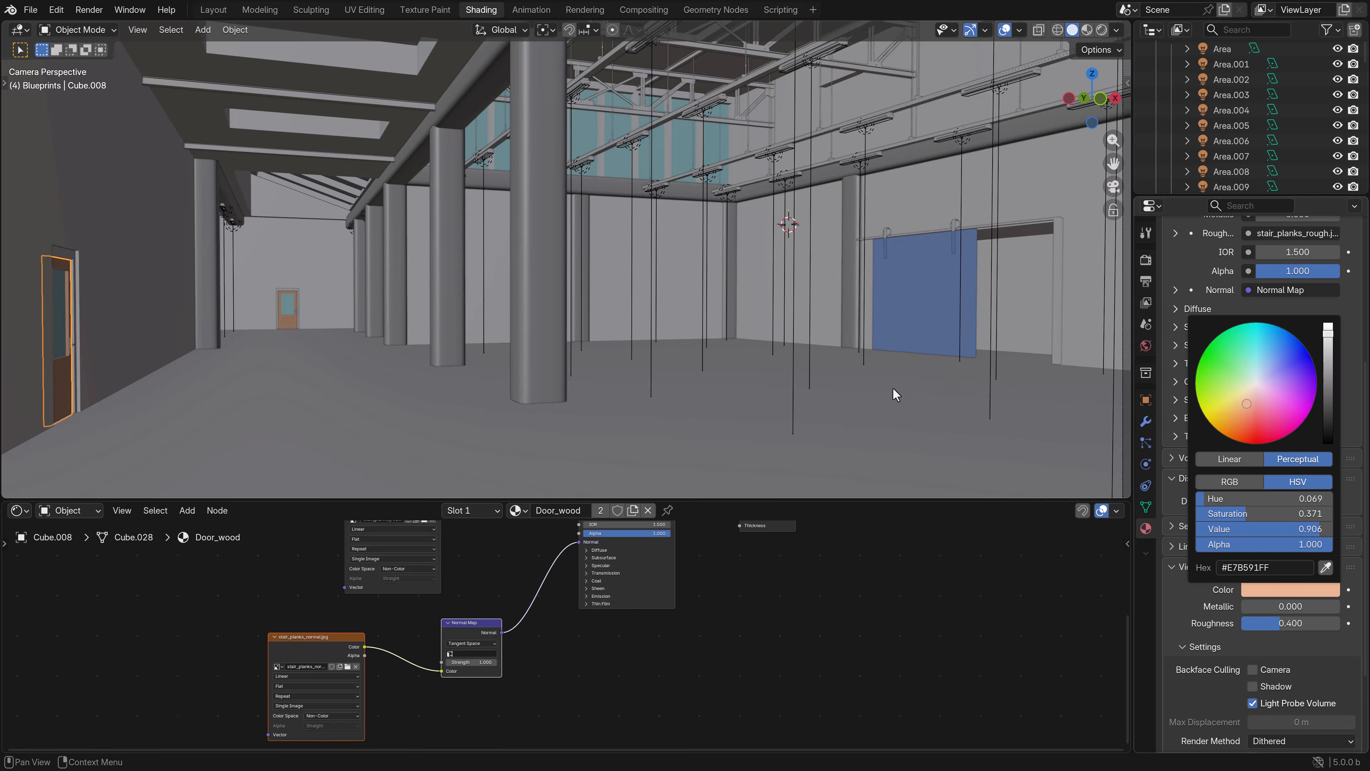
- Darken the viewport display color of the factory's Plates_floor material to a medium gray
left_click(903, 449)
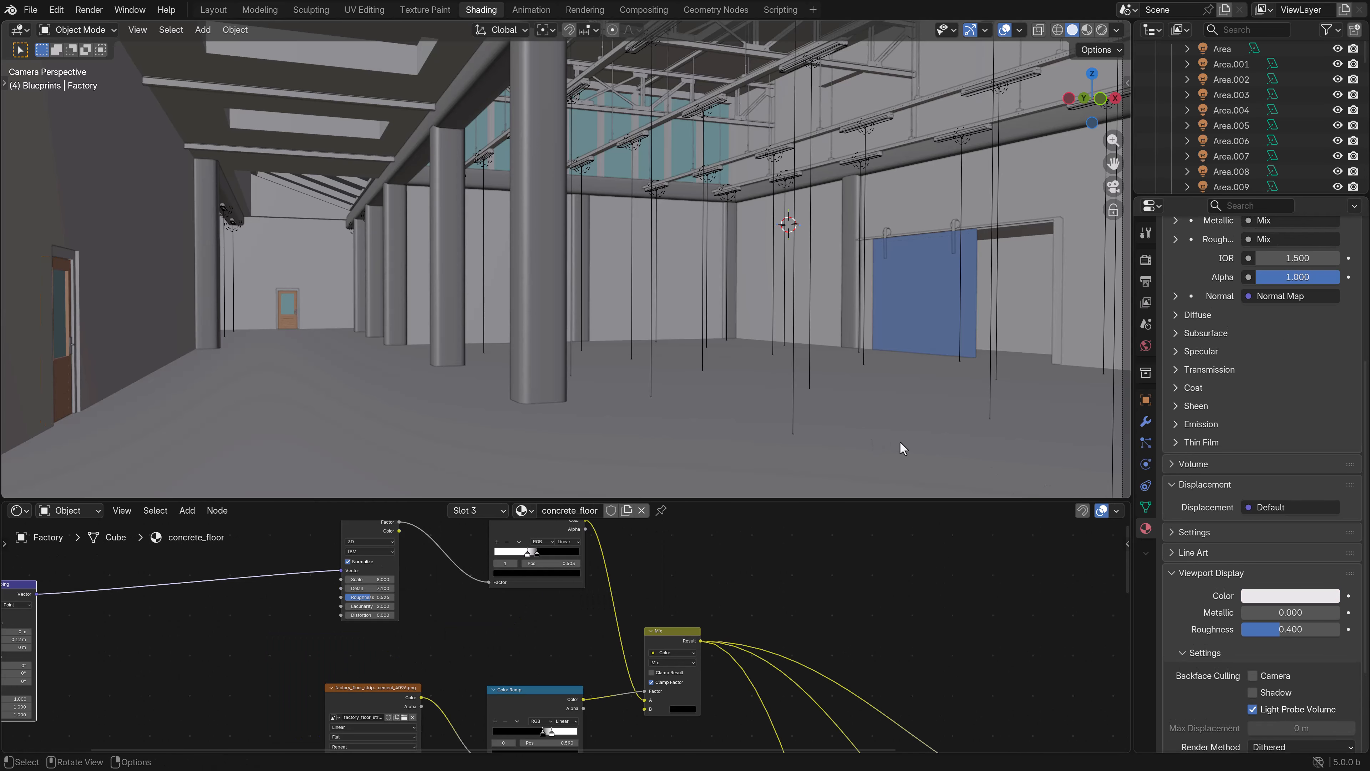
scroll(1204, 441, "up", 8)
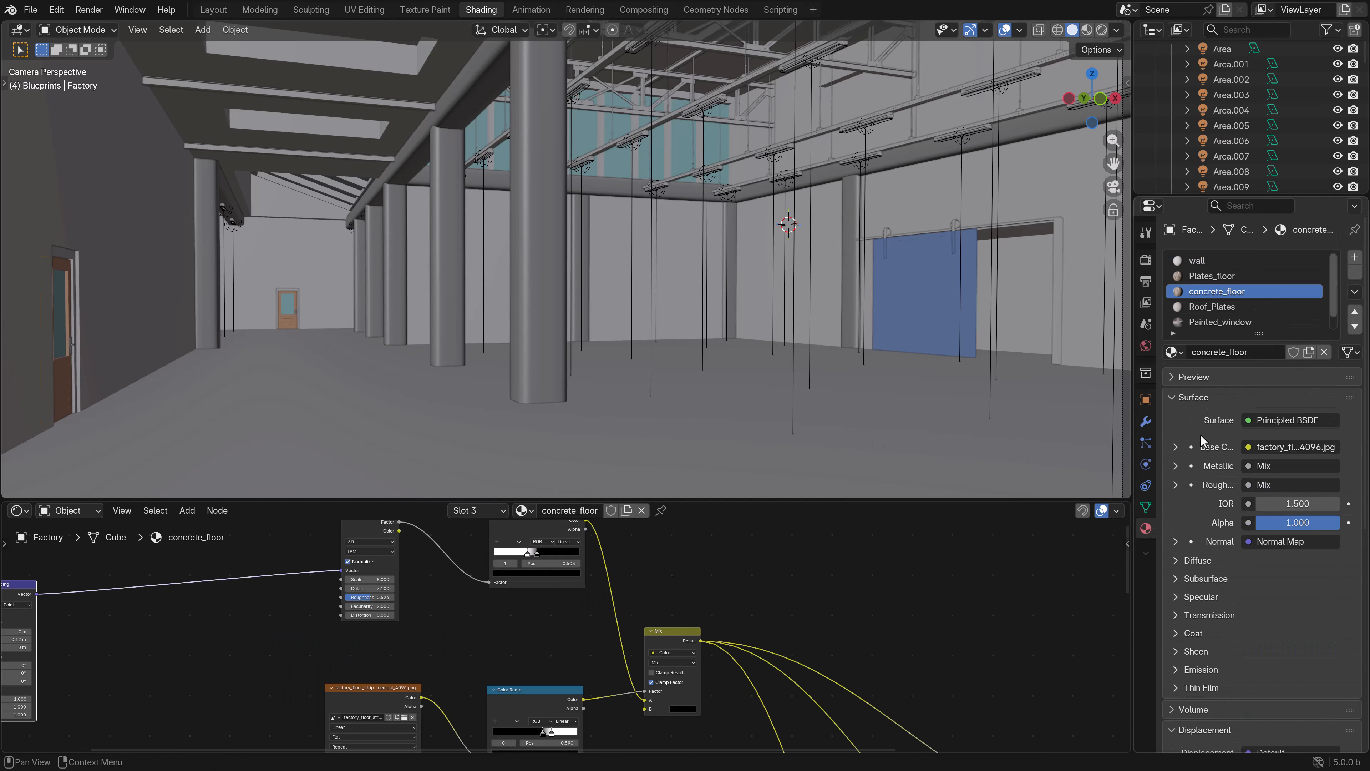
left_click(1212, 276)
scroll(1211, 559, "down", 5)
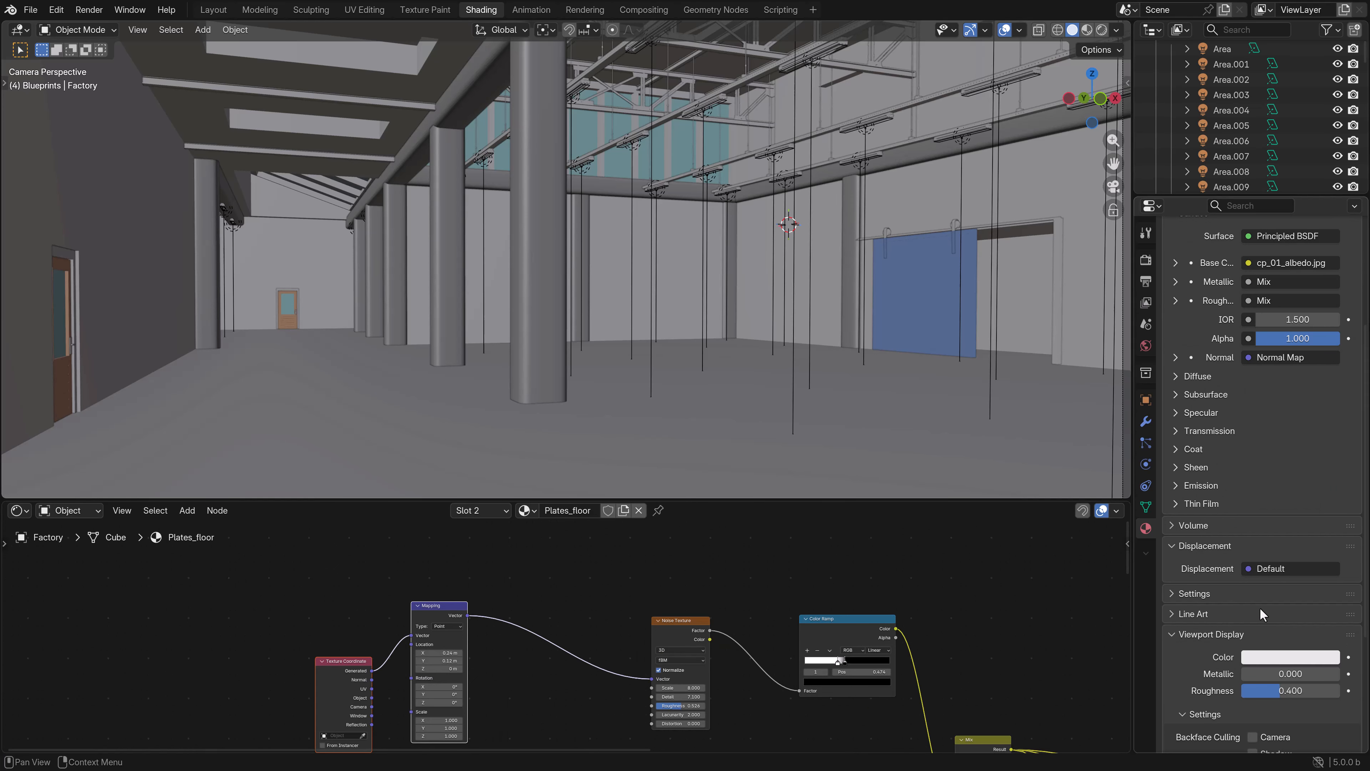
left_click(1273, 668)
left_click_drag(1329, 417, 1328, 462)
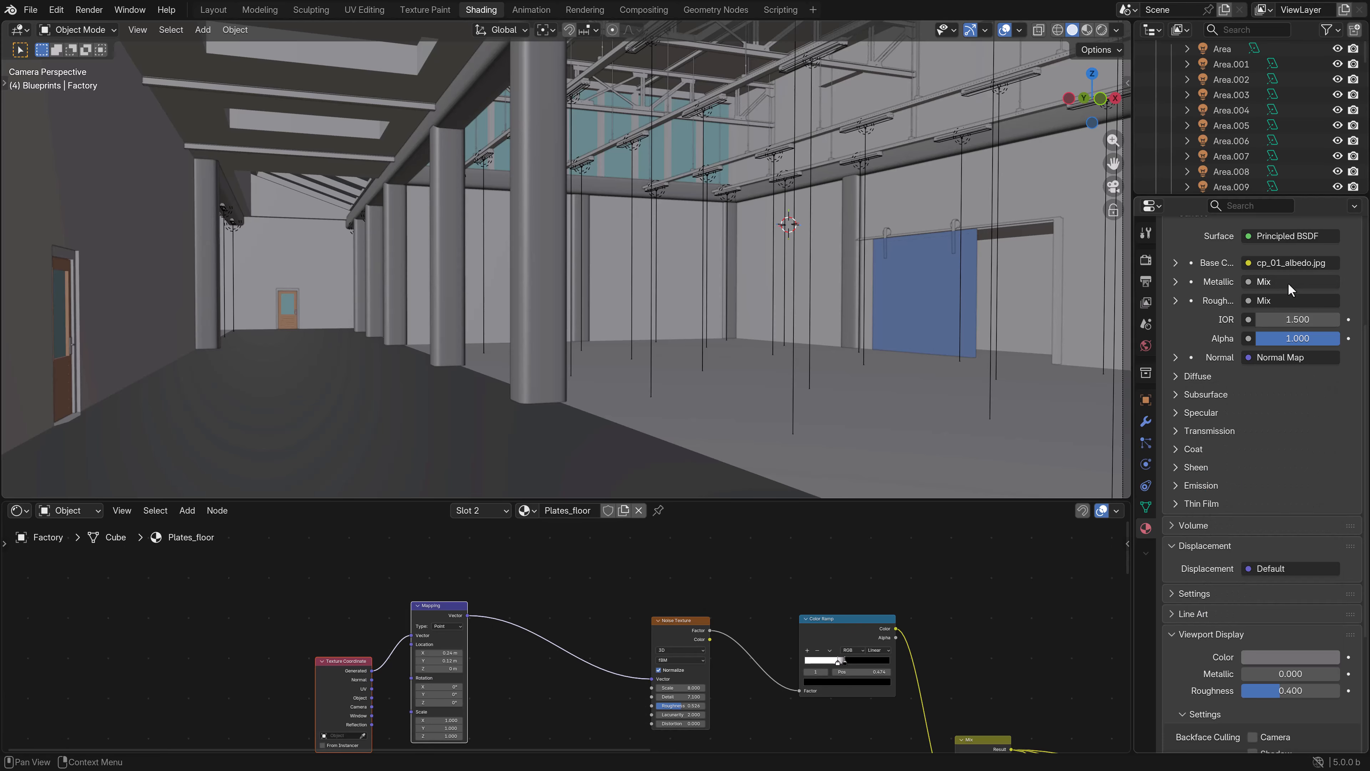
- Give the factory's concrete_floor material a pale peach viewport display color
scroll(1288, 356, "up", 5)
left_click(1236, 292)
scroll(1247, 539, "down", 10)
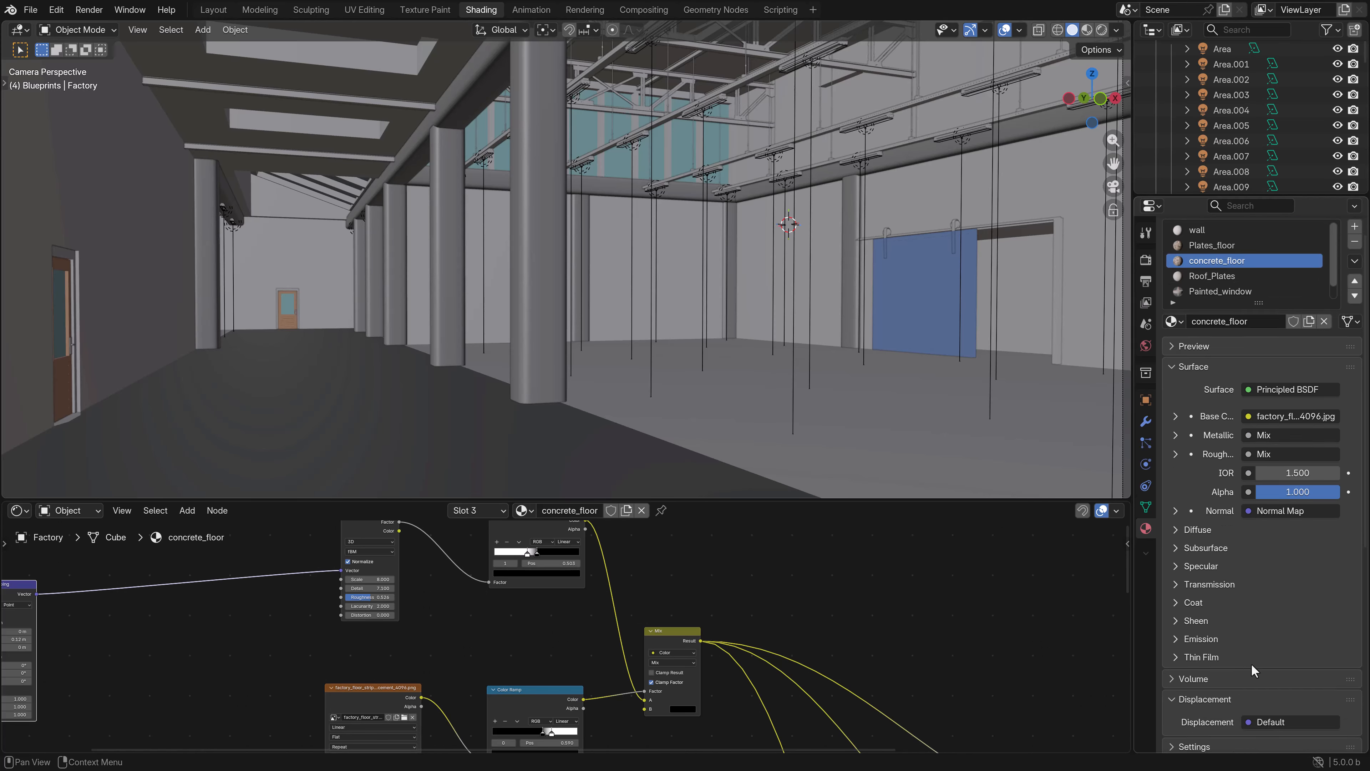
left_click(1287, 600)
left_click_drag(1263, 395, 1252, 397)
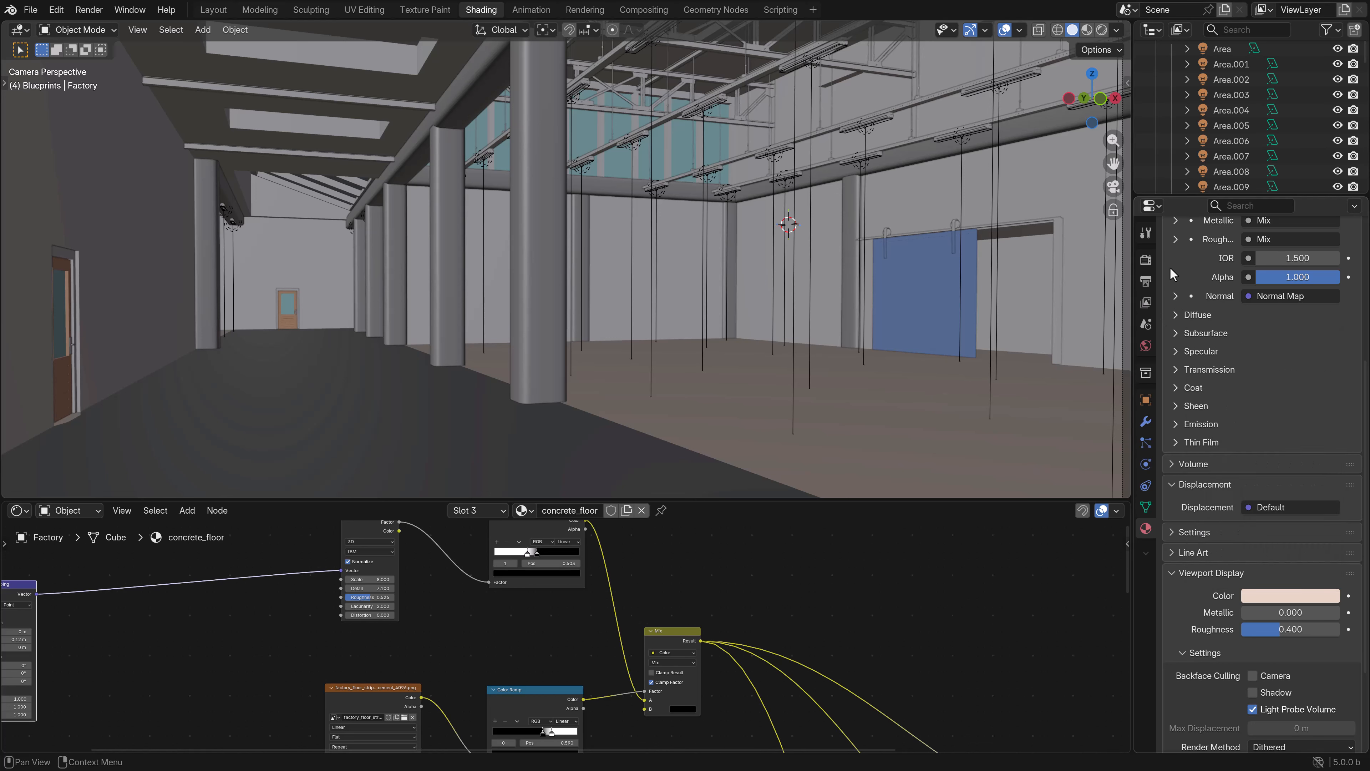
- Give the factory's Roof_Plates material a light red-pink viewport display color
scroll(1190, 278, "up", 7)
left_click(1211, 276)
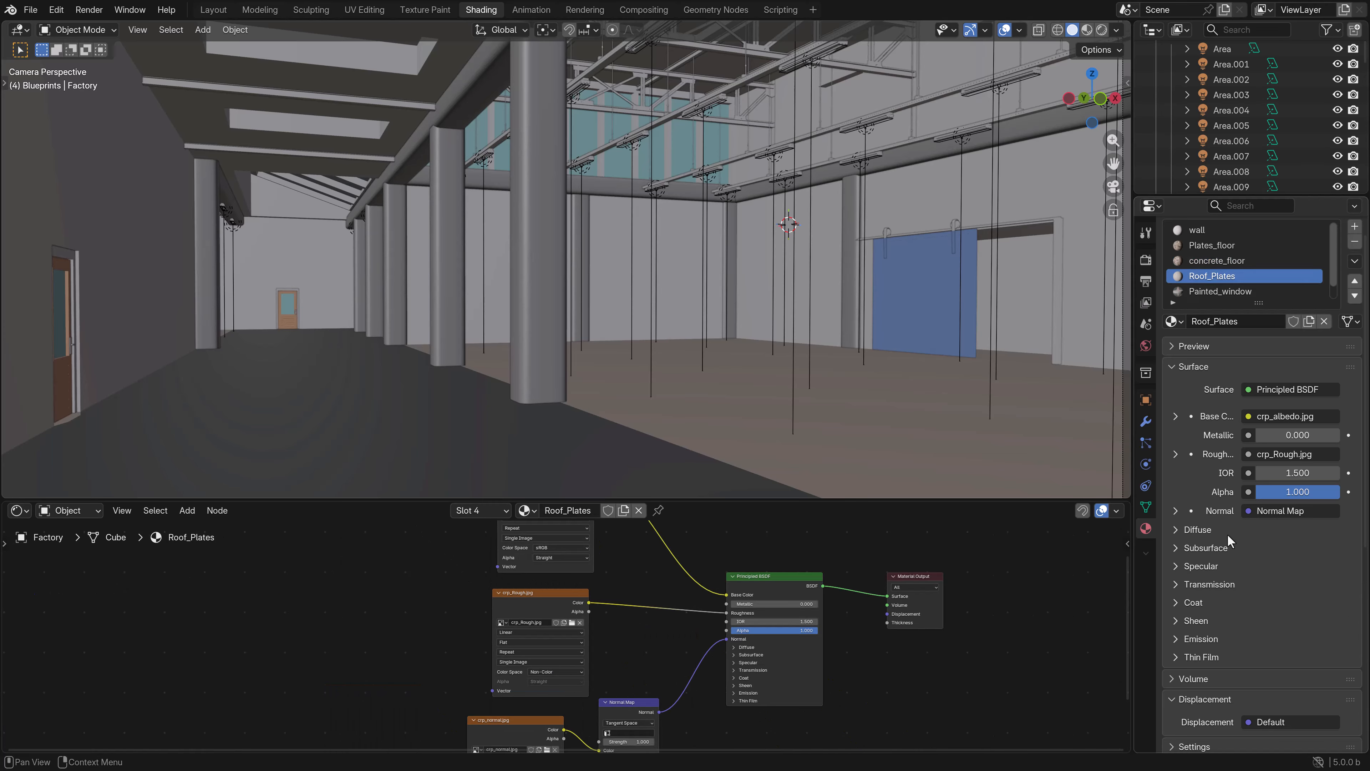
scroll(1236, 542, "down", 8)
left_click(1277, 534)
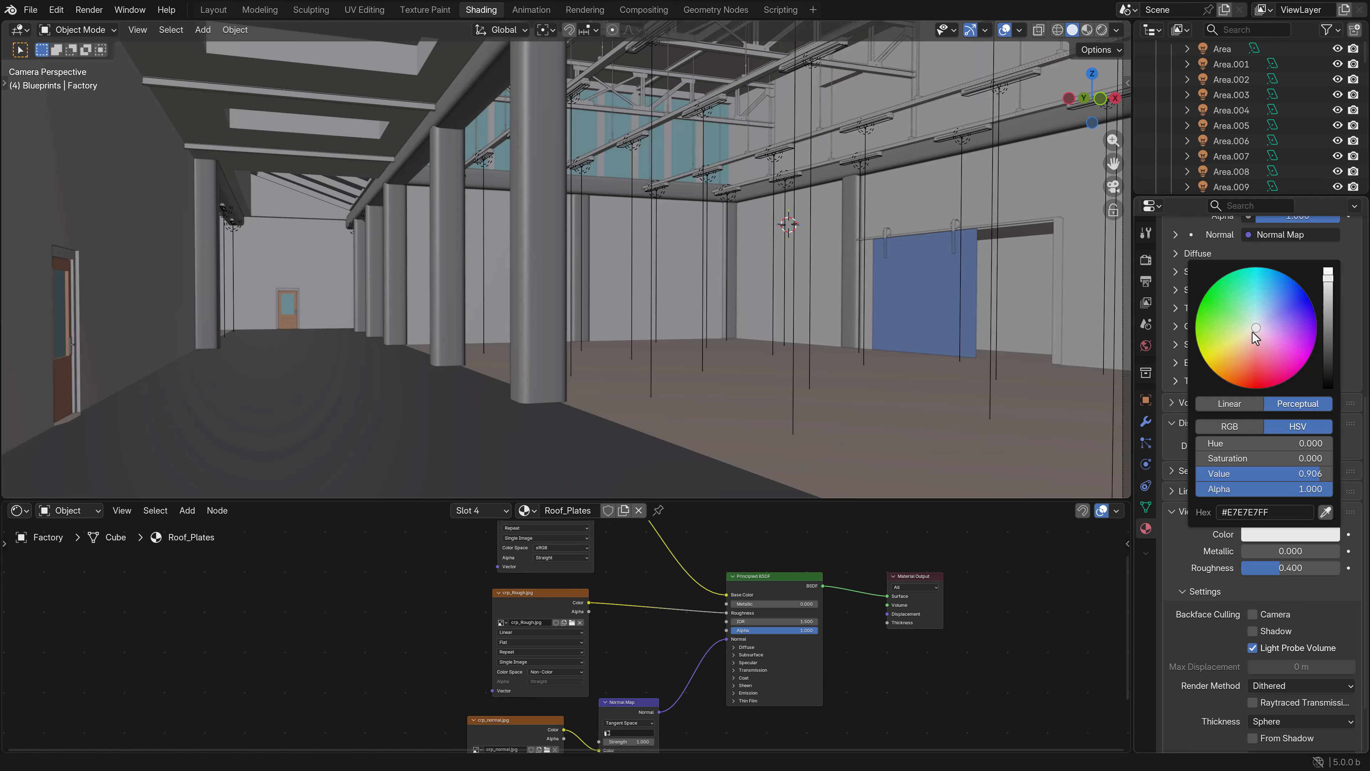
left_click_drag(1252, 333, 1253, 344)
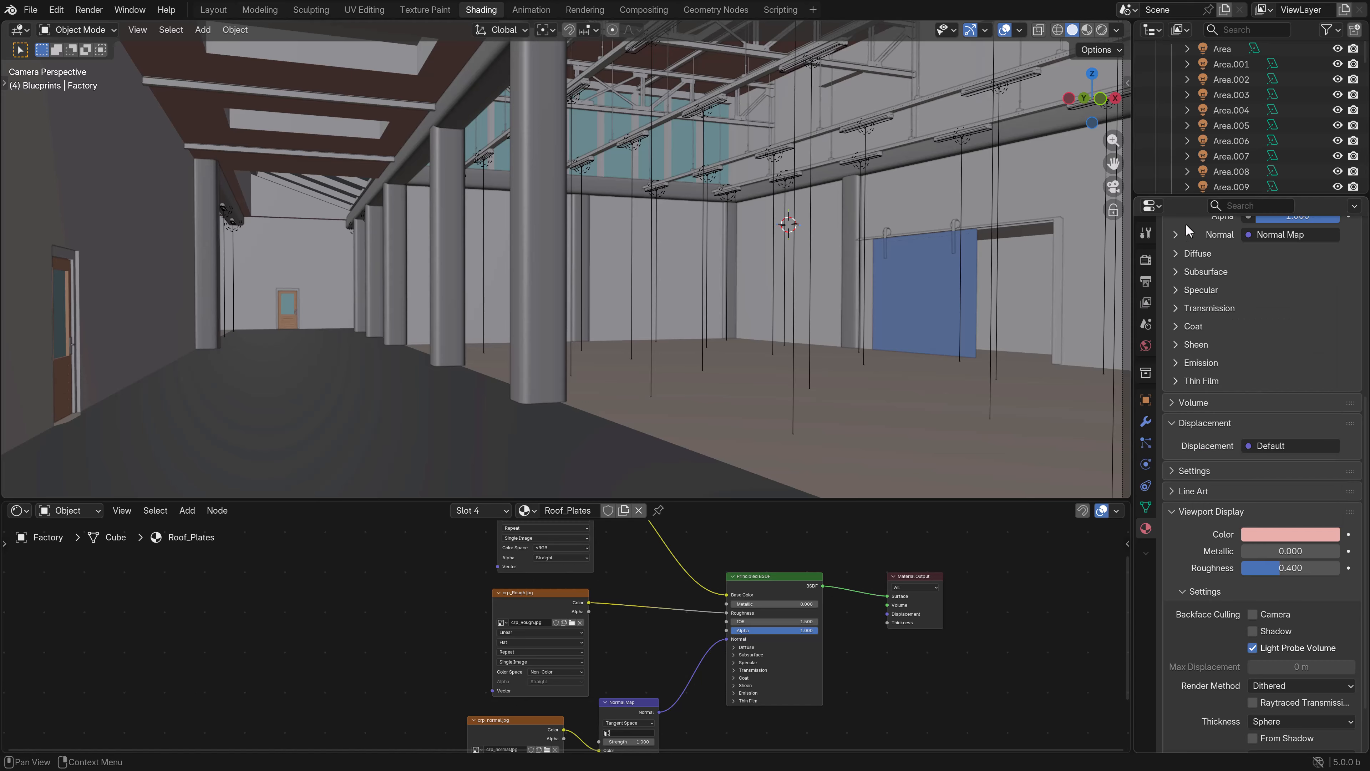
- Set the factory's Painted_window material to the bright blue viewport color #4892E7FF
scroll(1236, 445, "up", 10)
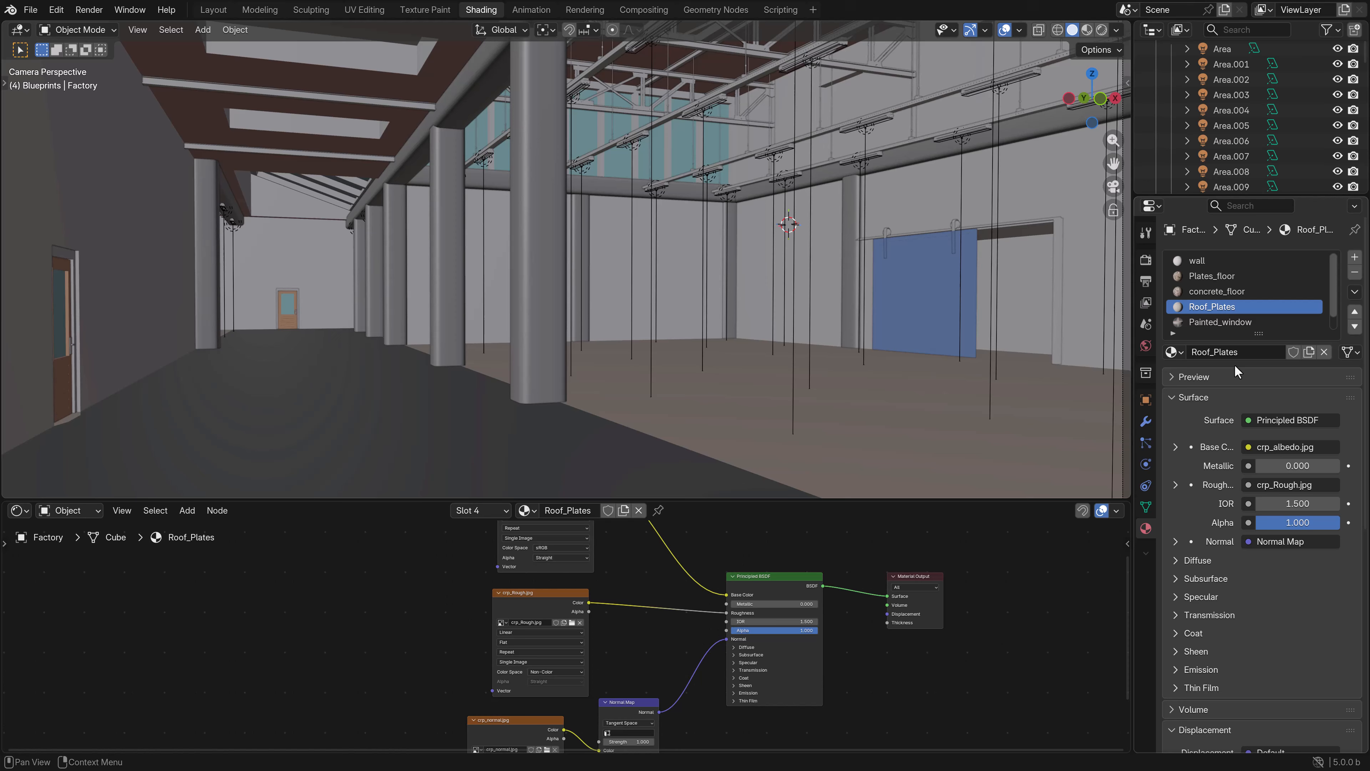
left_click(1221, 322)
scroll(1230, 529, "down", 10)
left_click(1274, 477)
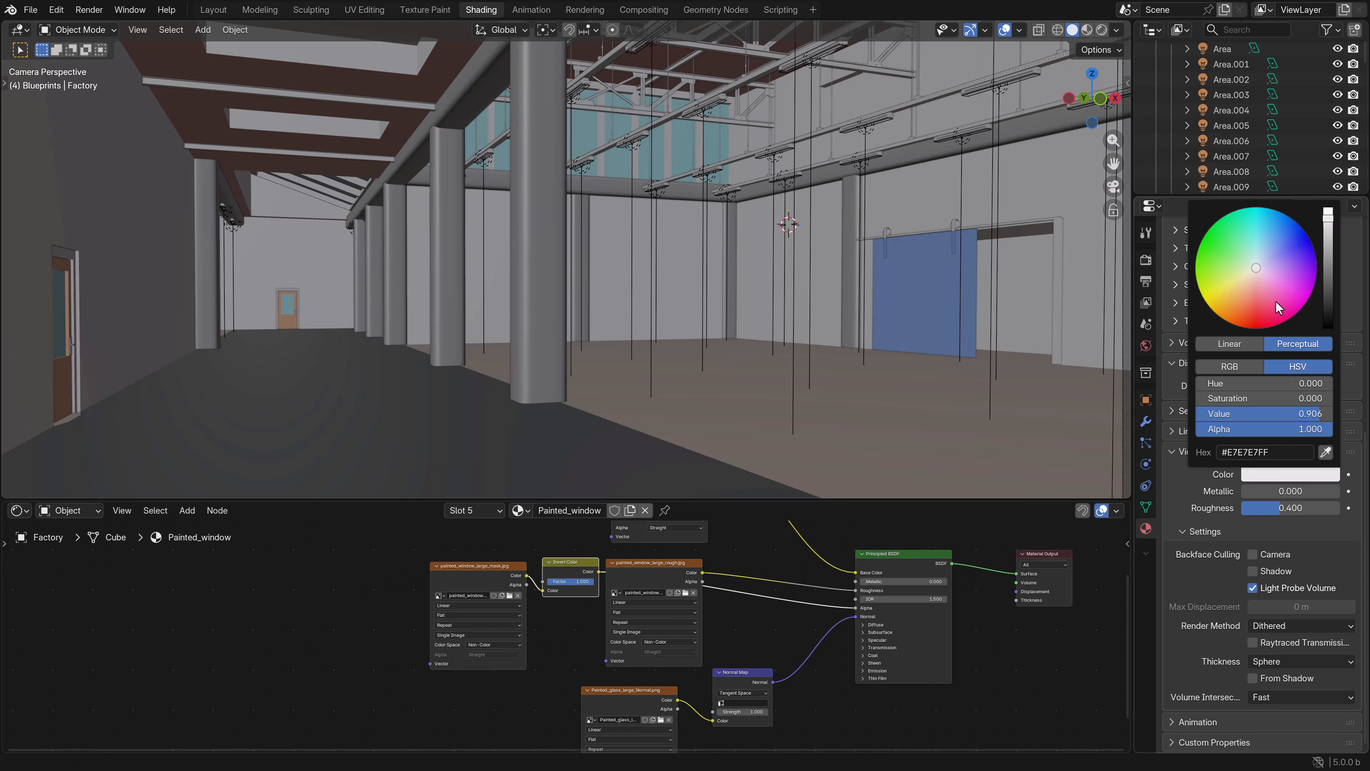
mouse_move(1275, 243)
left_mouse_down()
mouse_move(1293, 245)
mouse_move(1278, 232)
left_mouse_up()
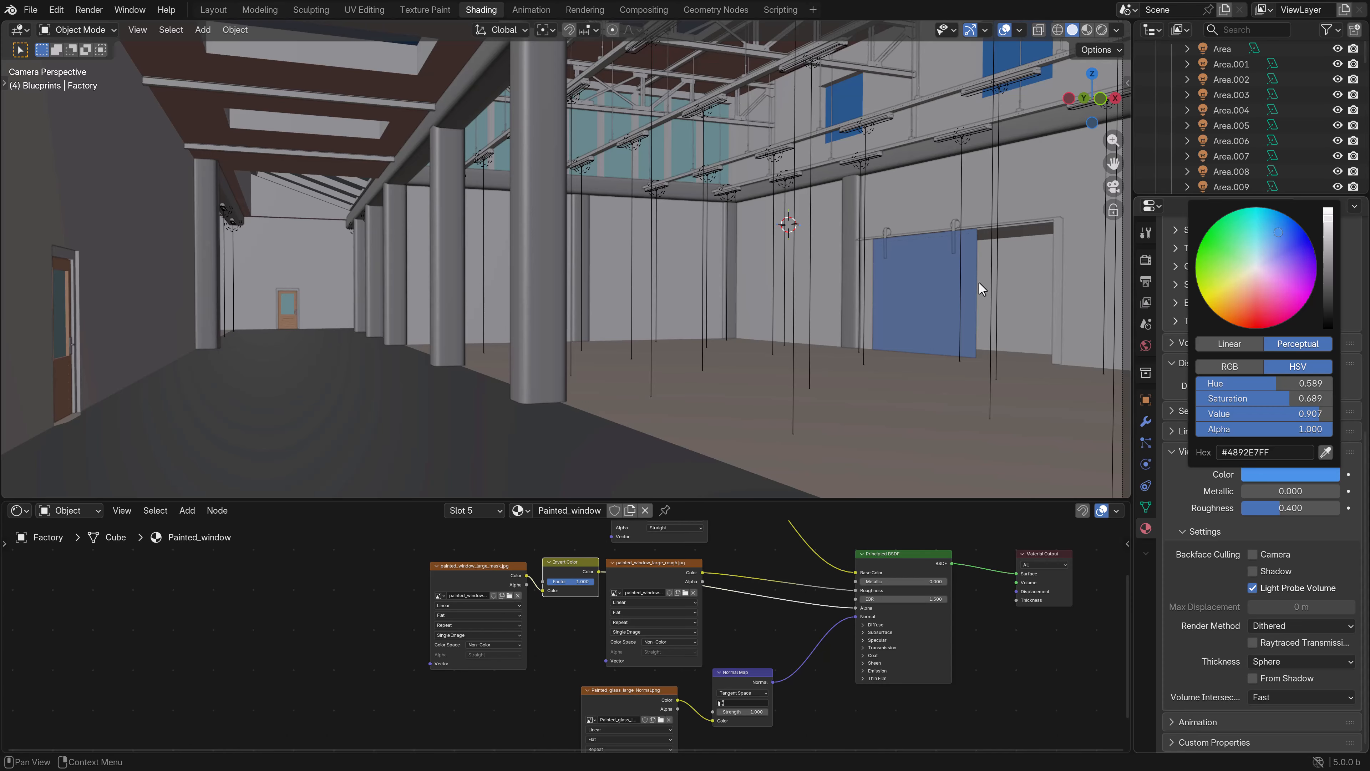
- Brighten the viewport display color of the large doorway frame's Door_border material to white
left_click(714, 348)
scroll(1203, 335, "up", 10)
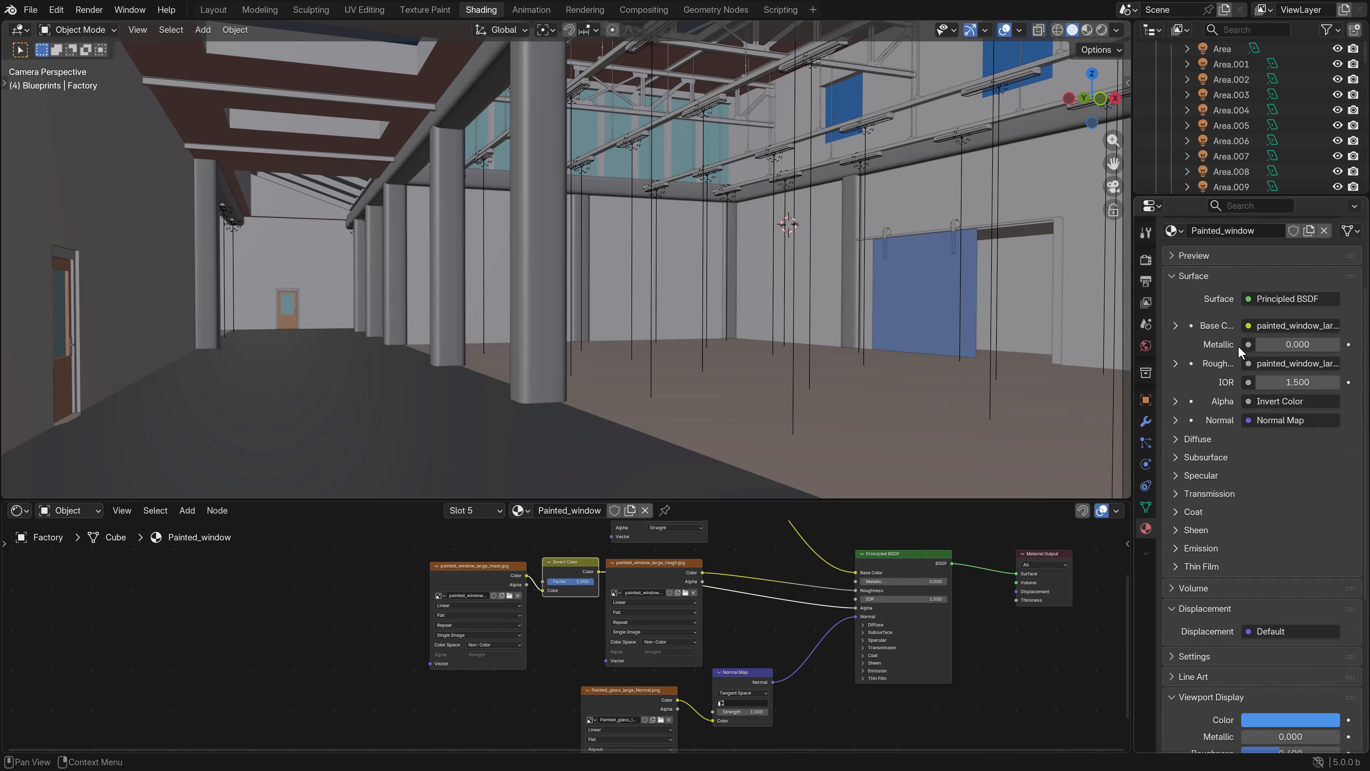
scroll(1221, 317, "down", 1)
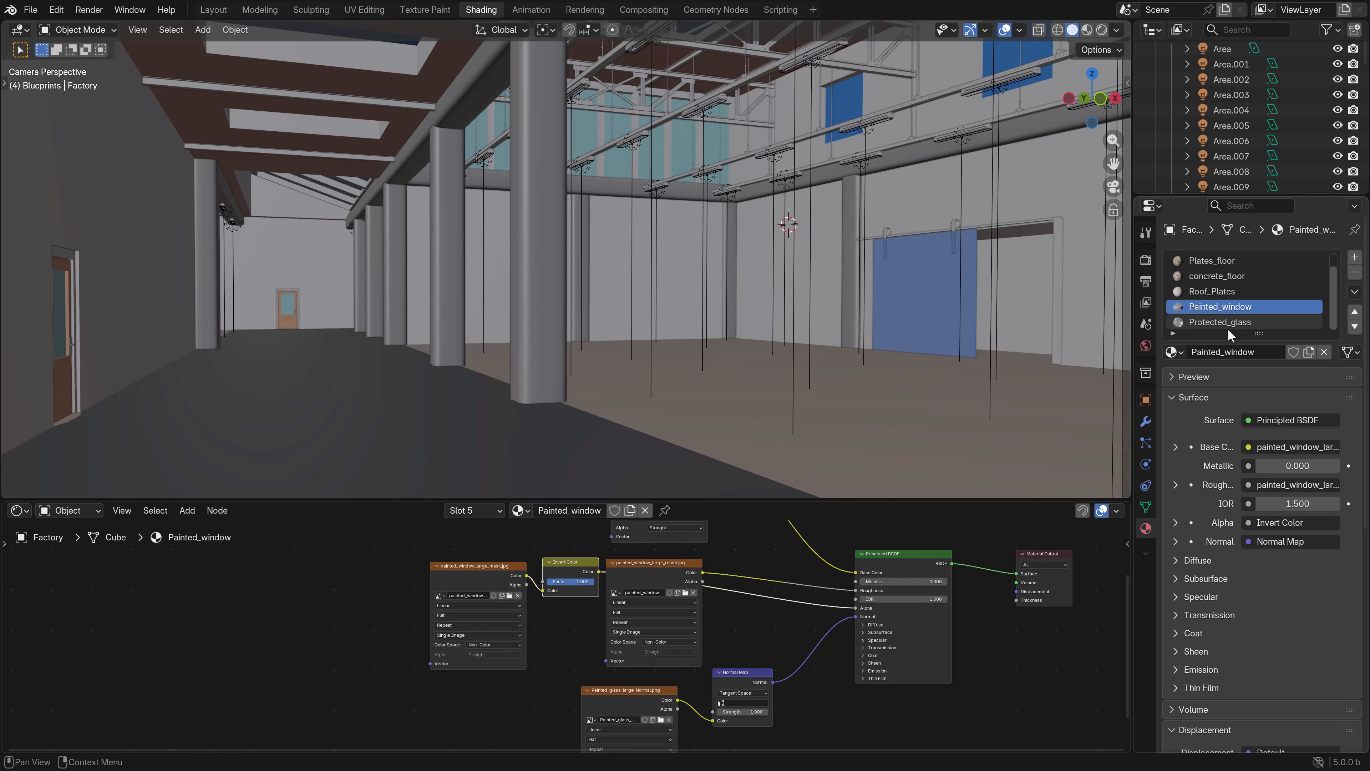
scroll(1229, 329, "up", 1)
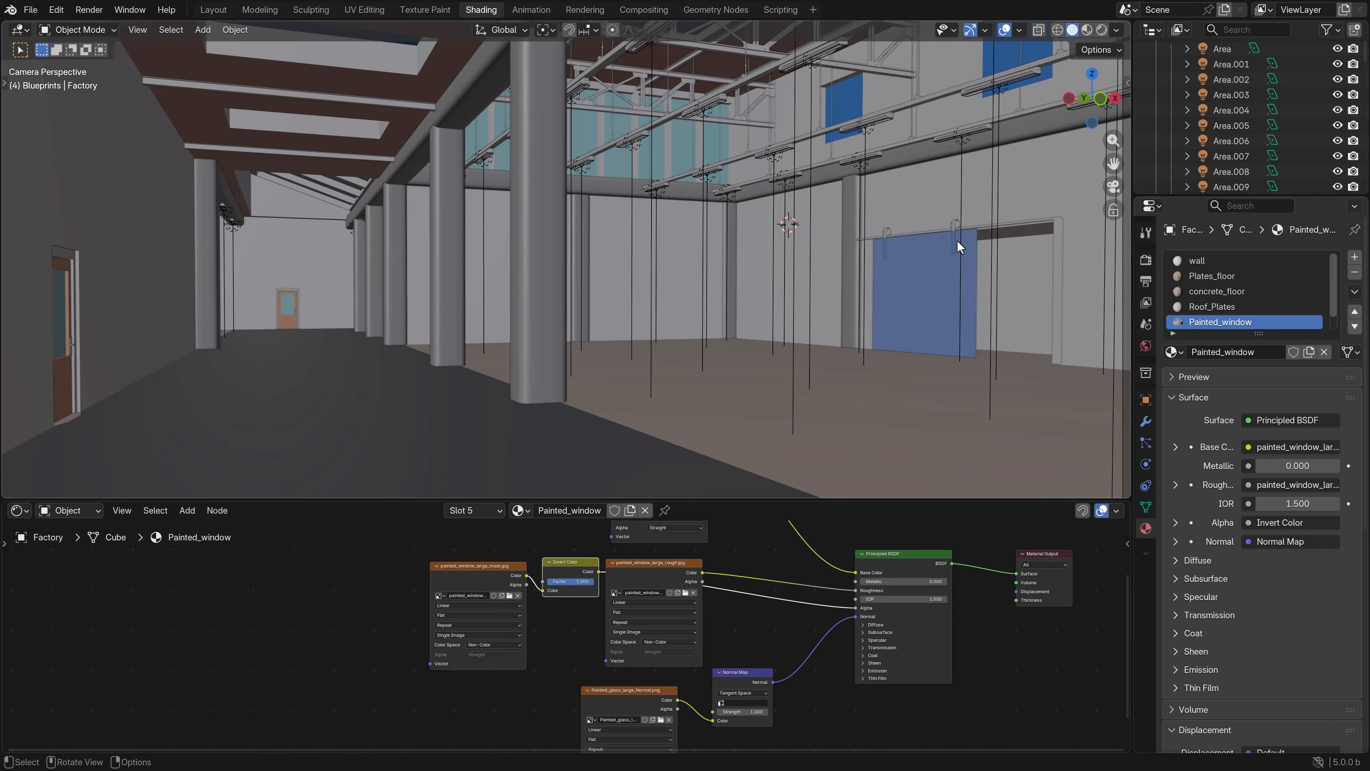
left_click(1060, 246)
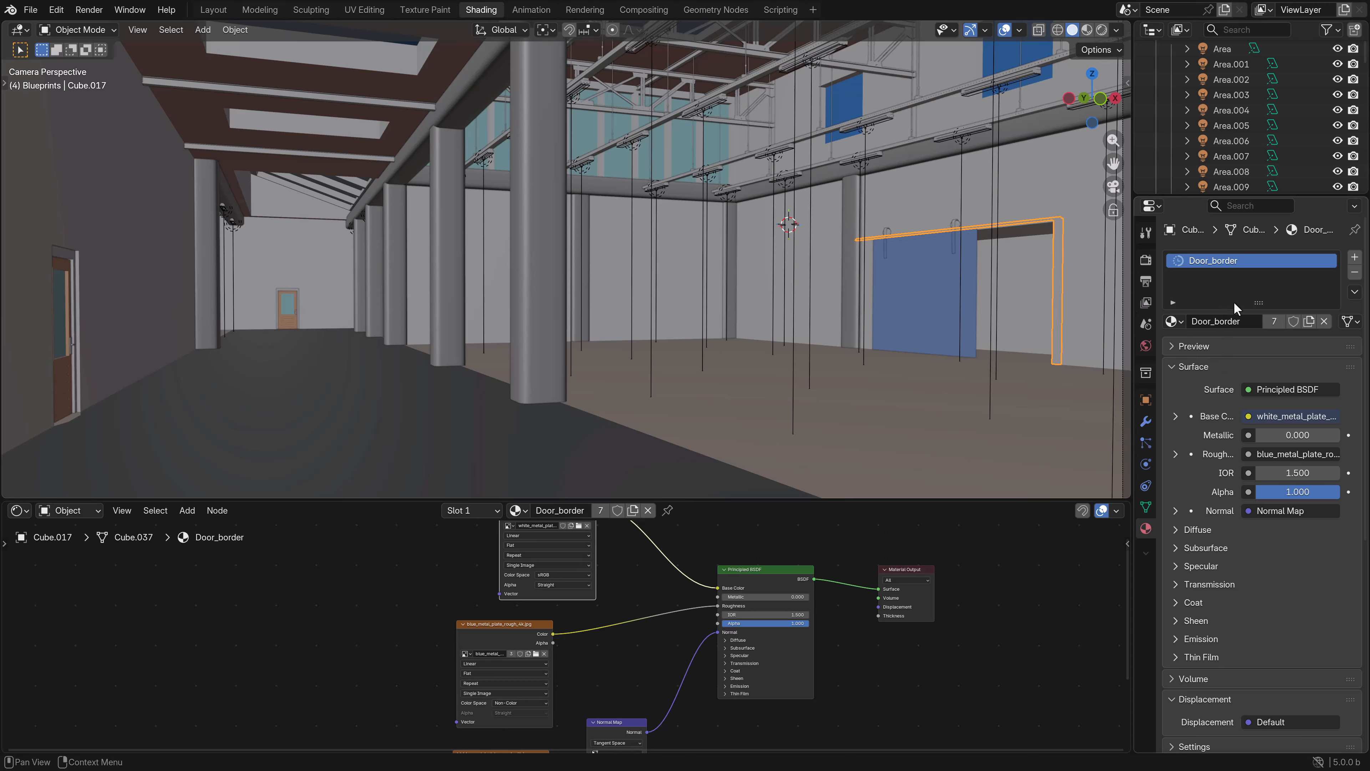
scroll(1277, 591, "down", 5)
left_click(1278, 596)
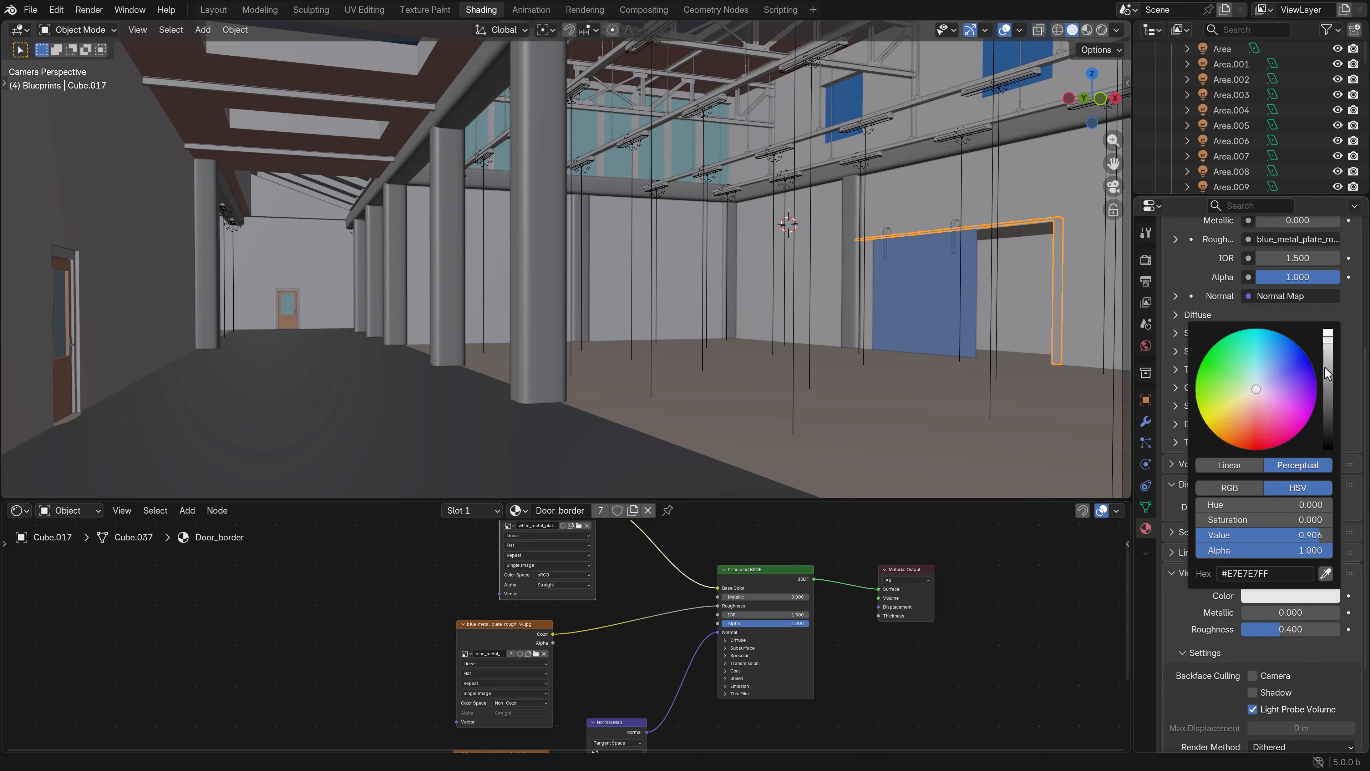
left_click_drag(1326, 368, 1328, 330)
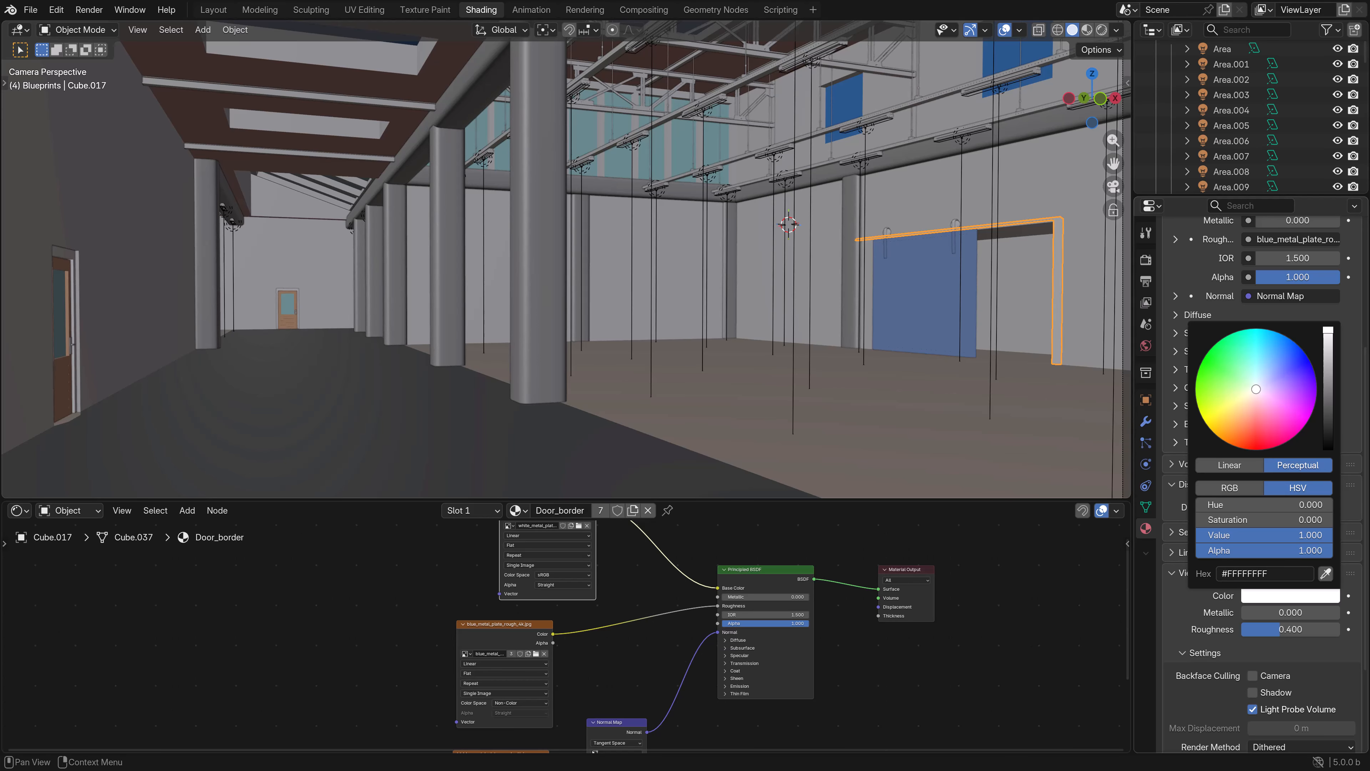
left_click(1071, 328)
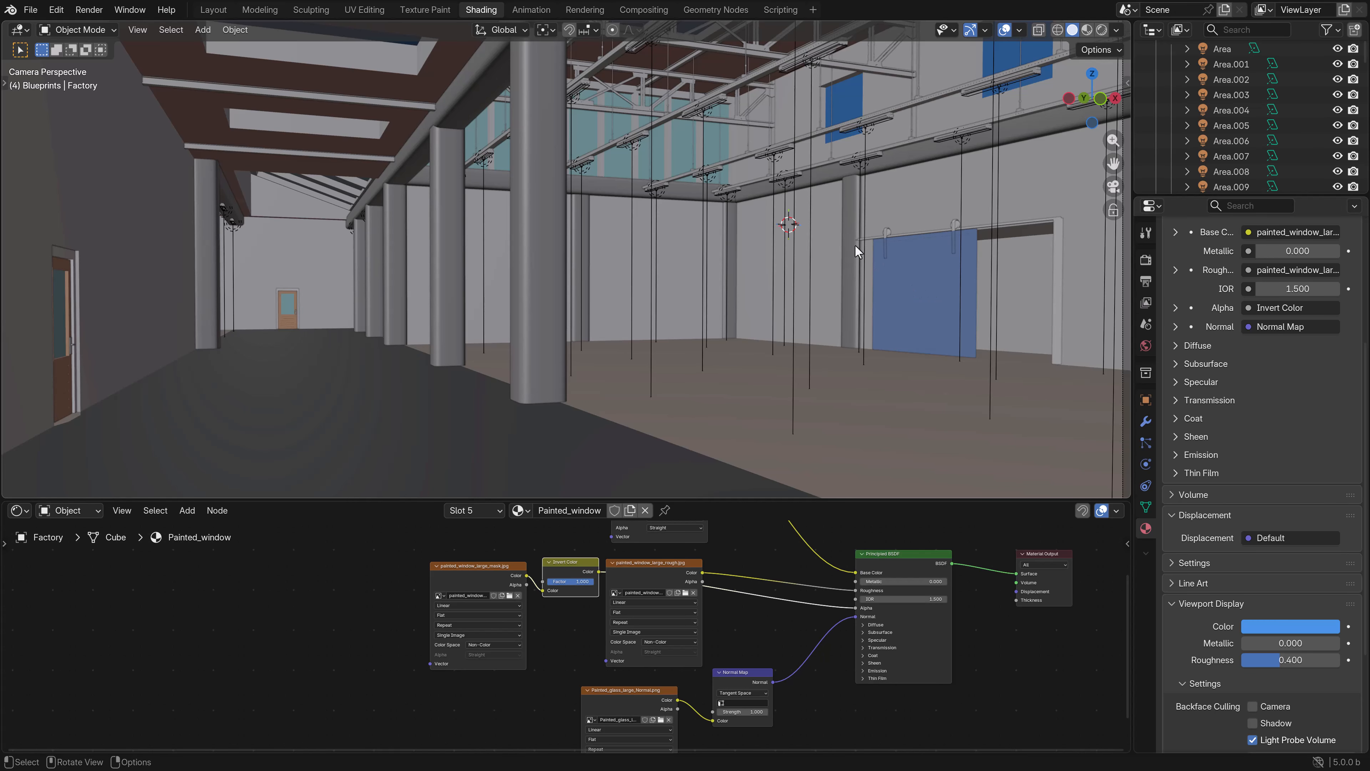
- Give the roof truss's Beam_metal material the light green viewport display color #A8E7ADFF
left_click(659, 77)
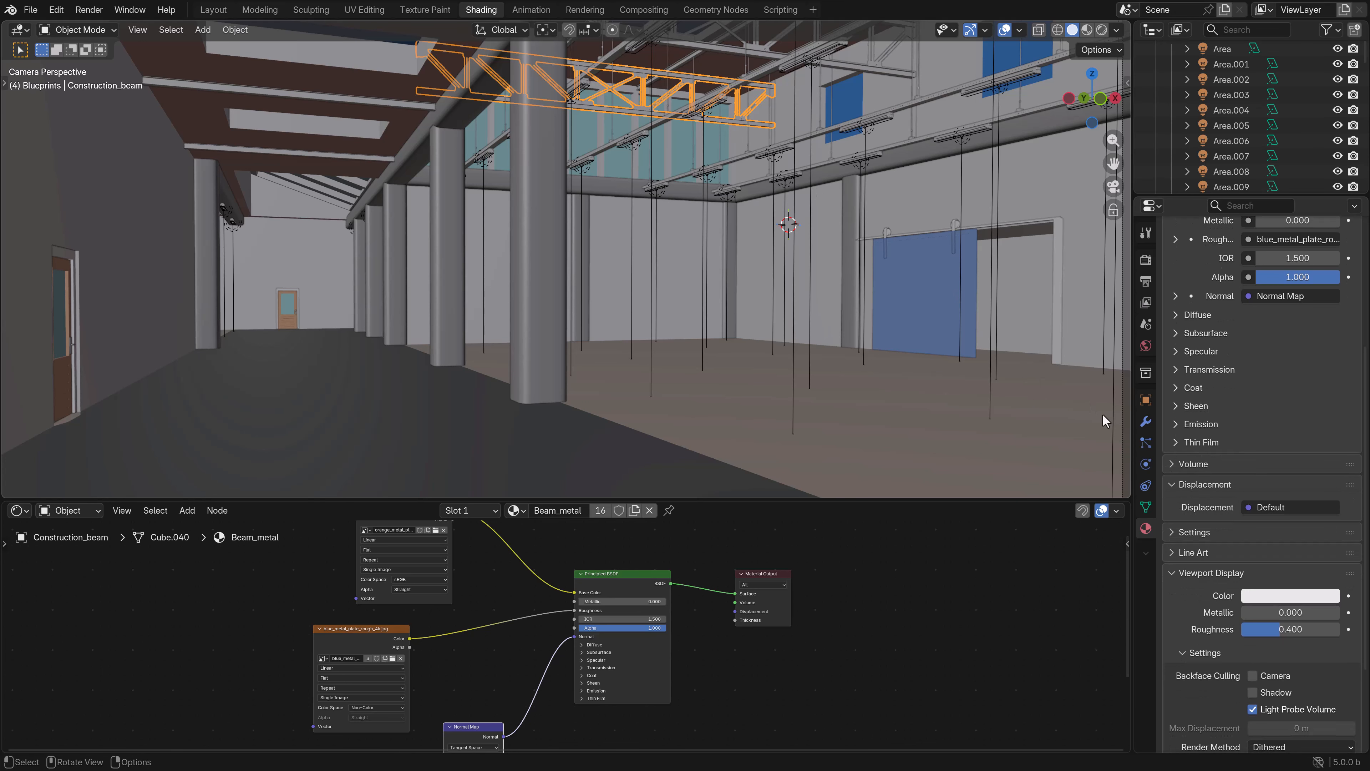
left_click(1262, 596)
mouse_move(1254, 397)
left_mouse_down()
mouse_move(1229, 378)
mouse_move(1242, 379)
left_mouse_up()
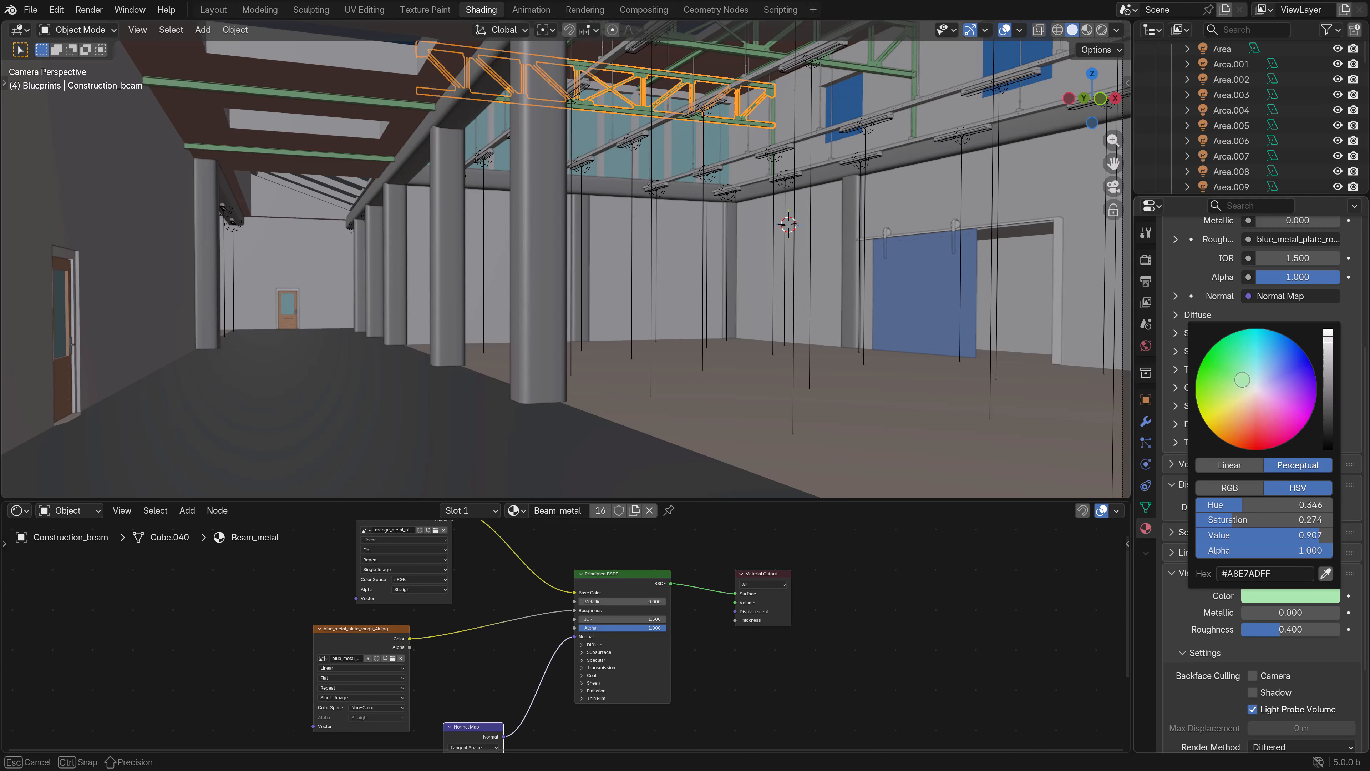
- Set the viewport display color of the ceiling_light_tray material to the warm yellow #E7C680FF
middle_click_drag(855, 144, 744, 211)
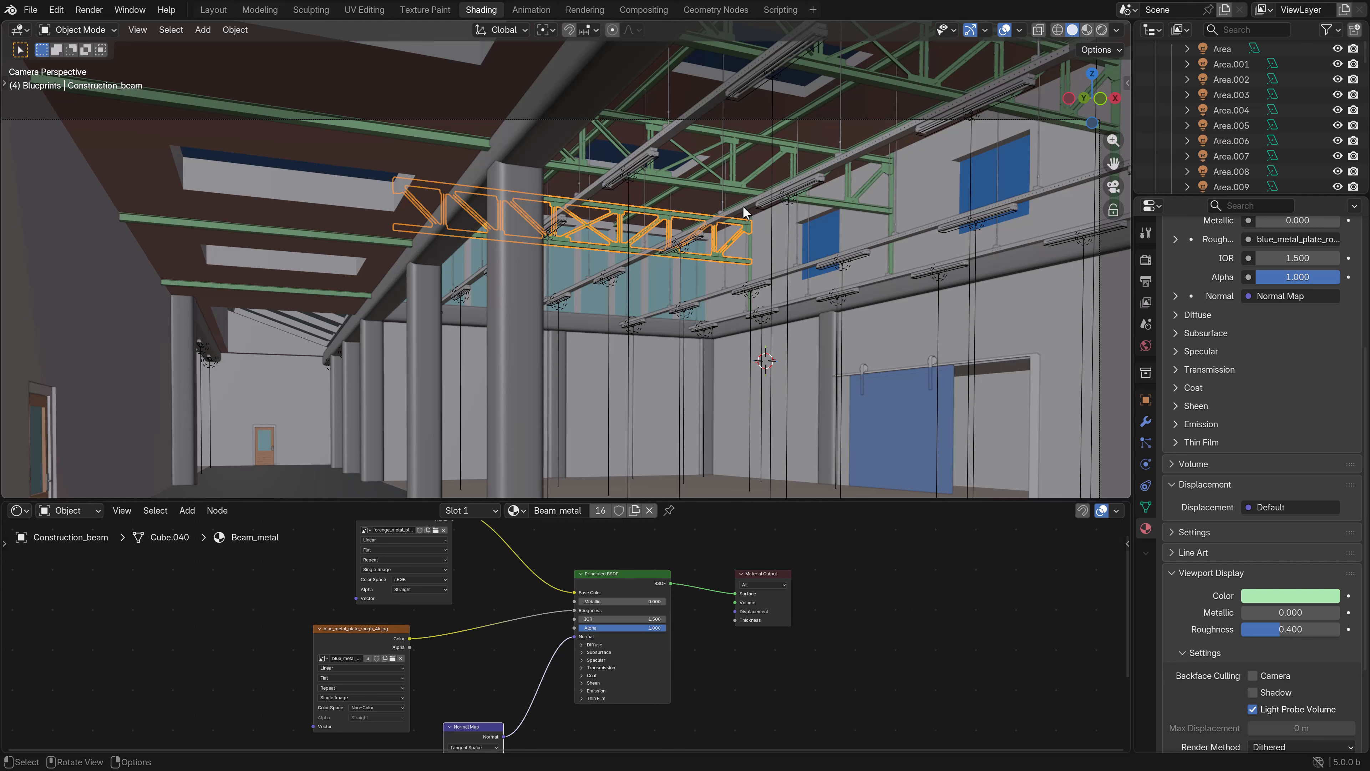
left_click(674, 144)
scroll(1181, 527, "down", 5)
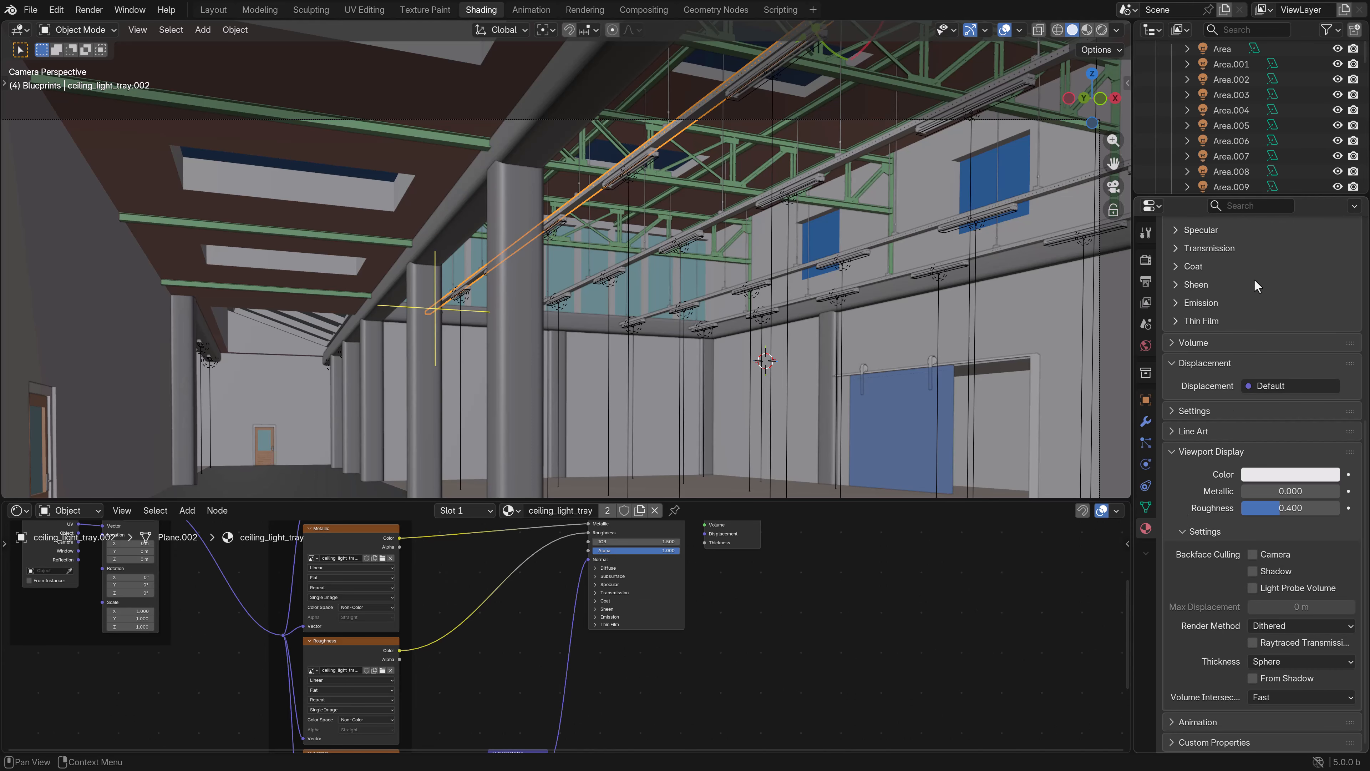
left_click(1145, 400)
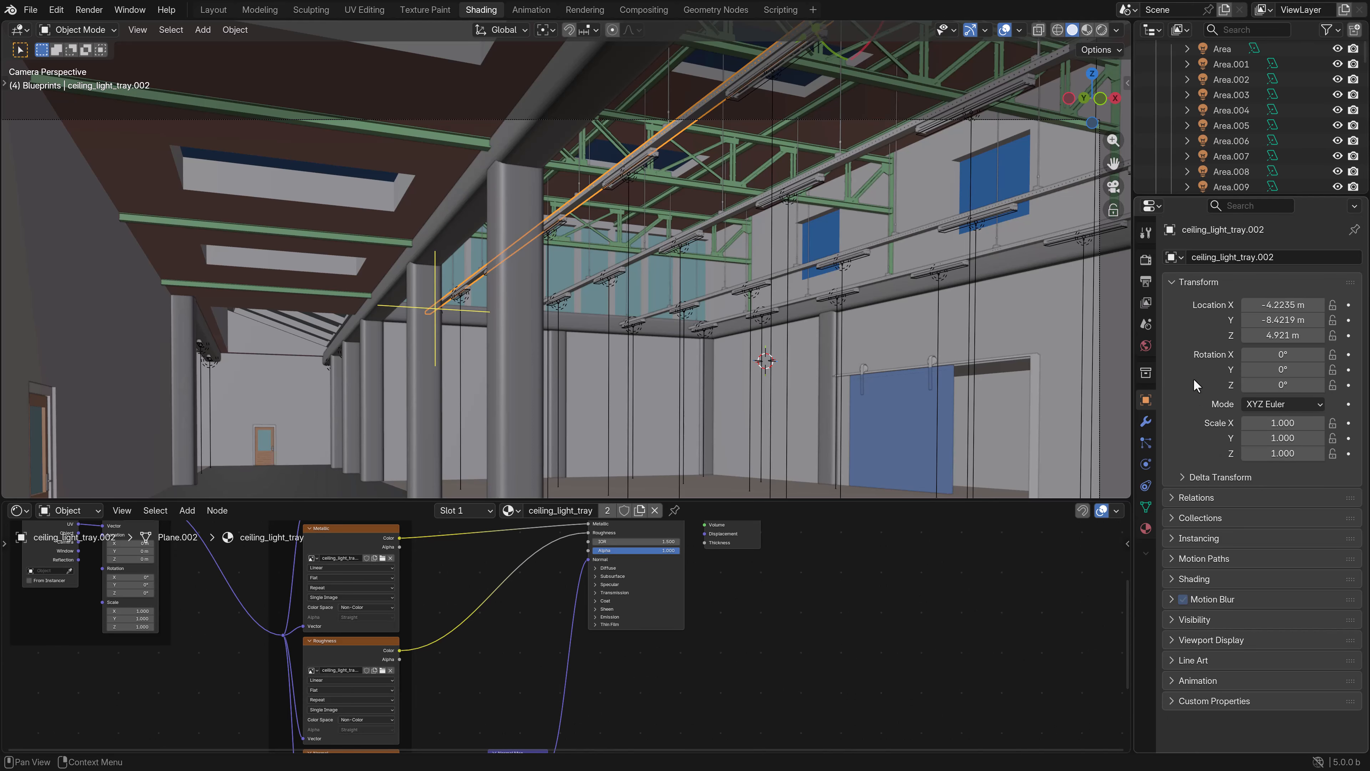
left_click(1146, 528)
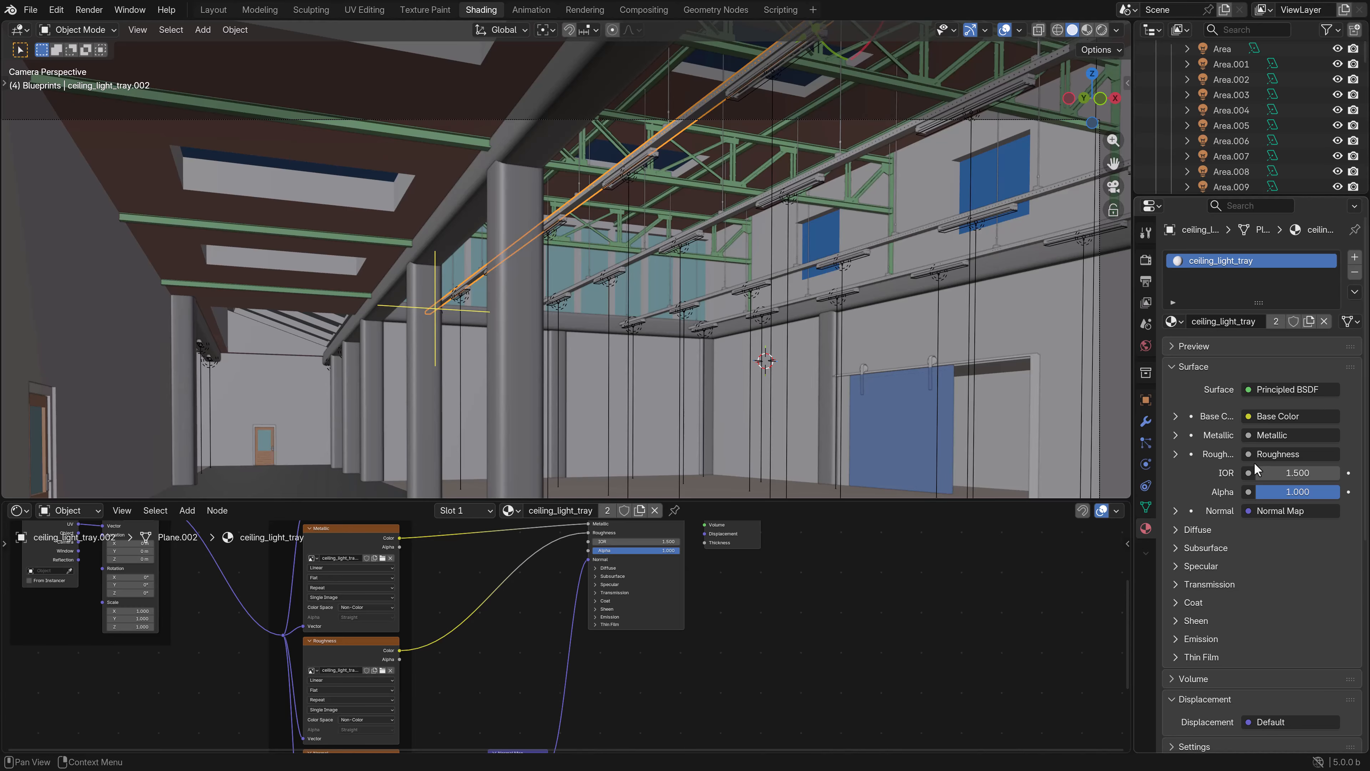
scroll(1271, 640, "down", 3)
left_click(1275, 627)
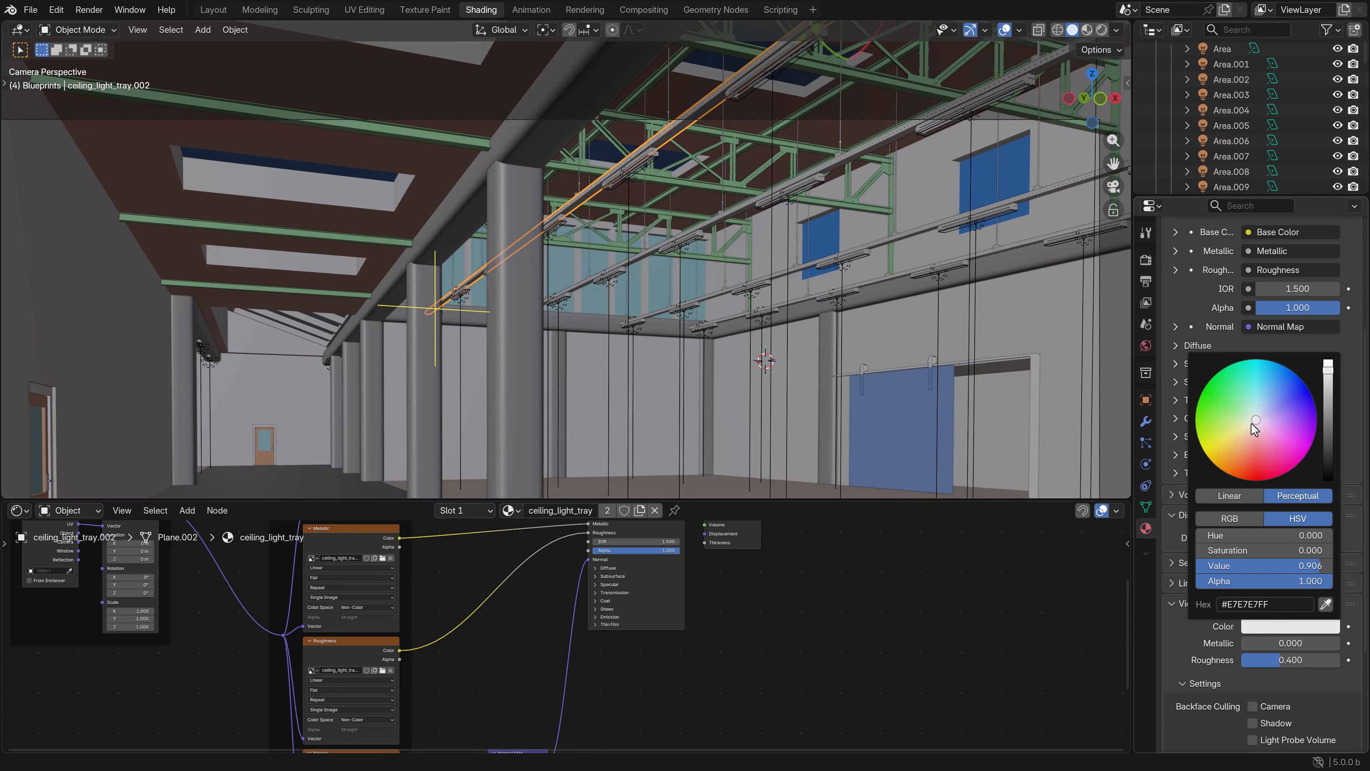
left_click_drag(1256, 430, 1239, 440)
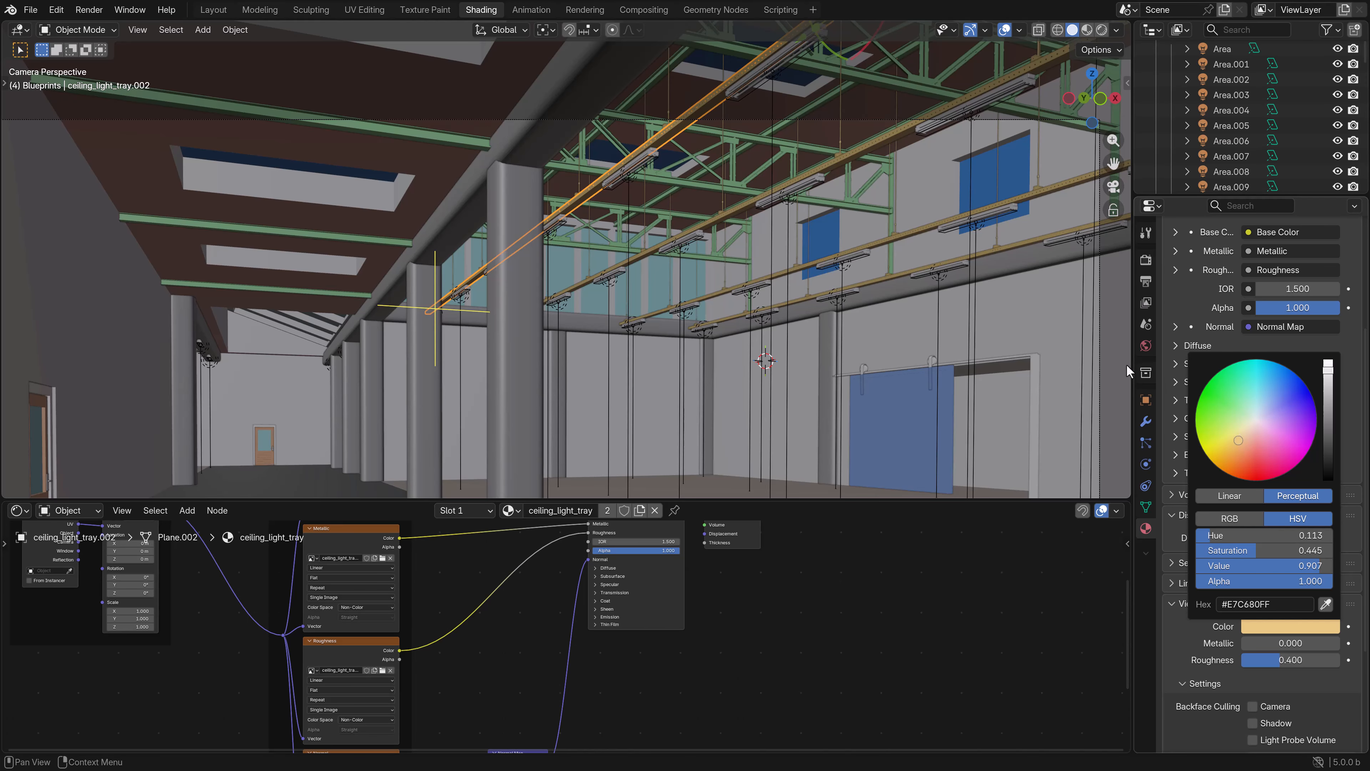
- Select the factory building and switch the viewport to Material Preview shading
left_click(742, 374)
scroll(741, 374, "down", 2)
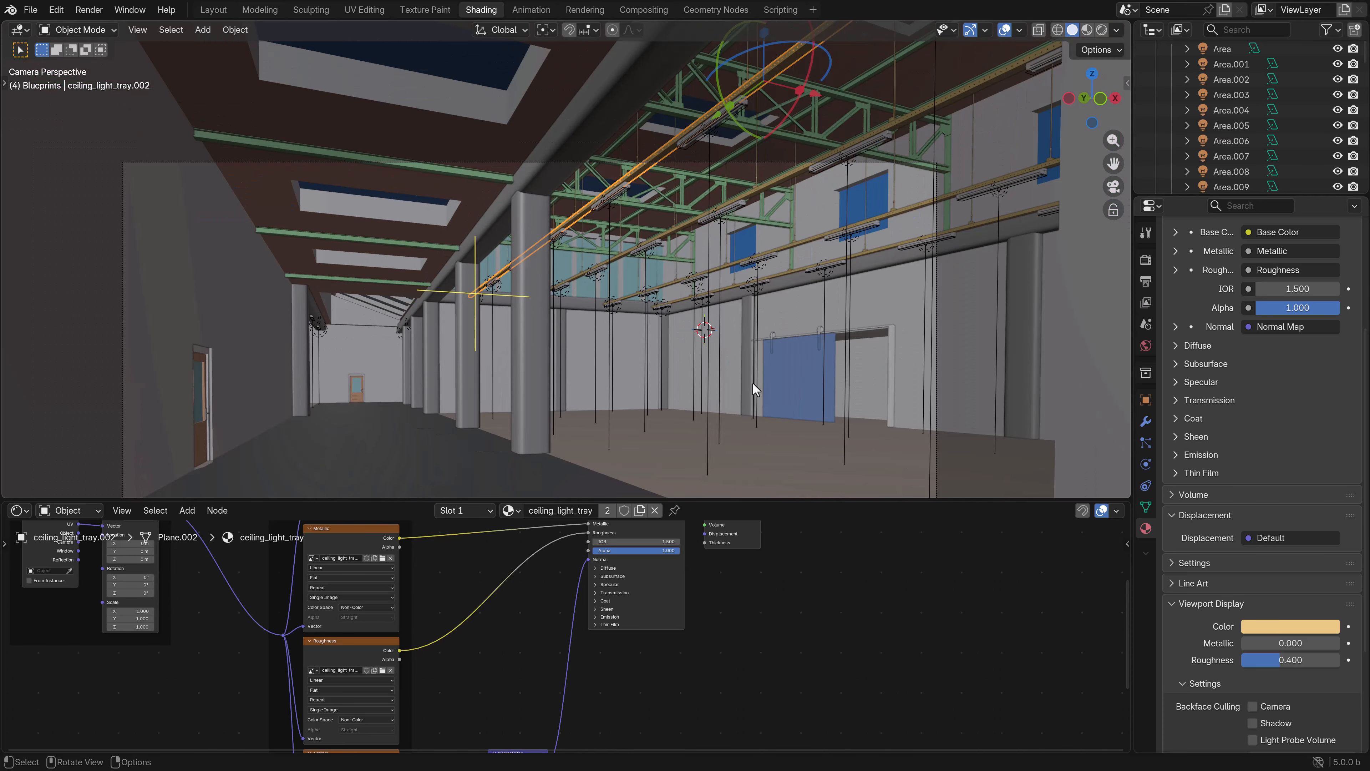
middle_click_drag(737, 379, 789, 314, "shift")
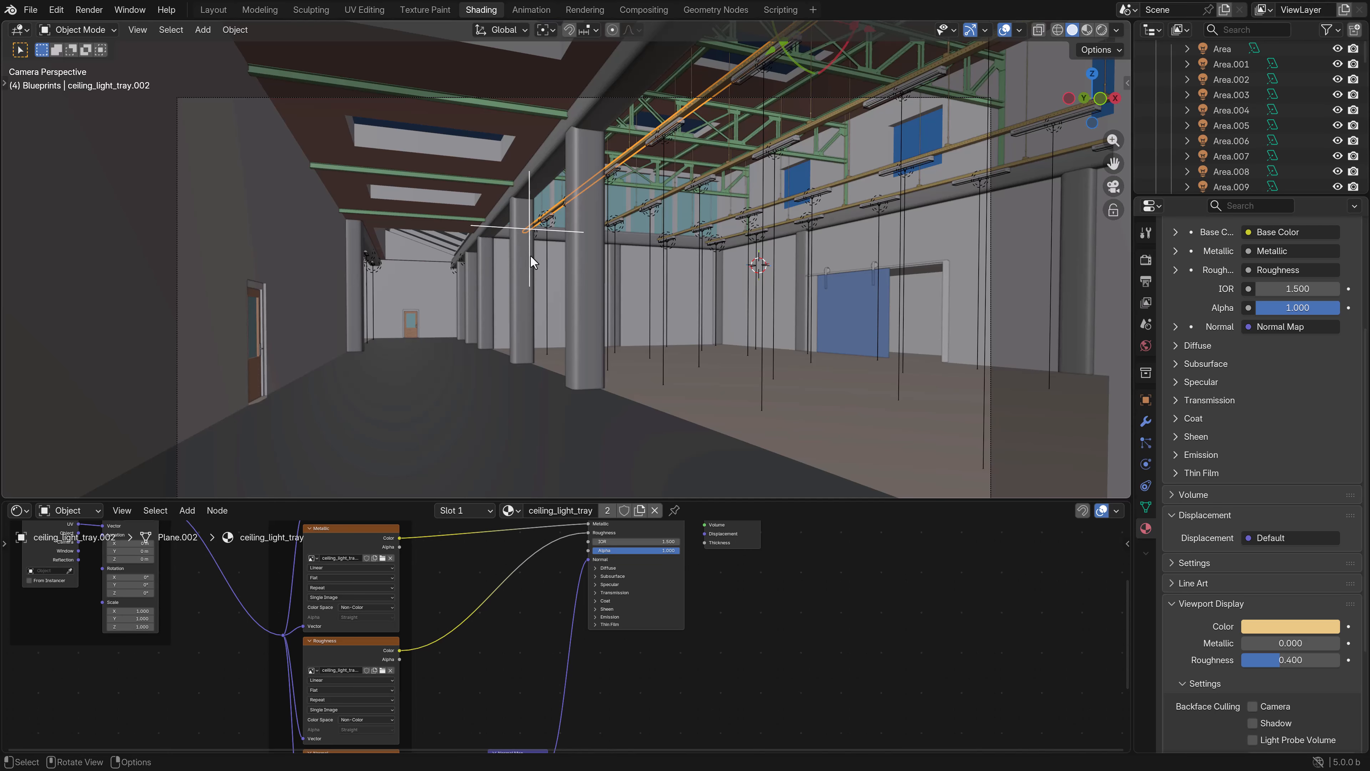
left_click(544, 285)
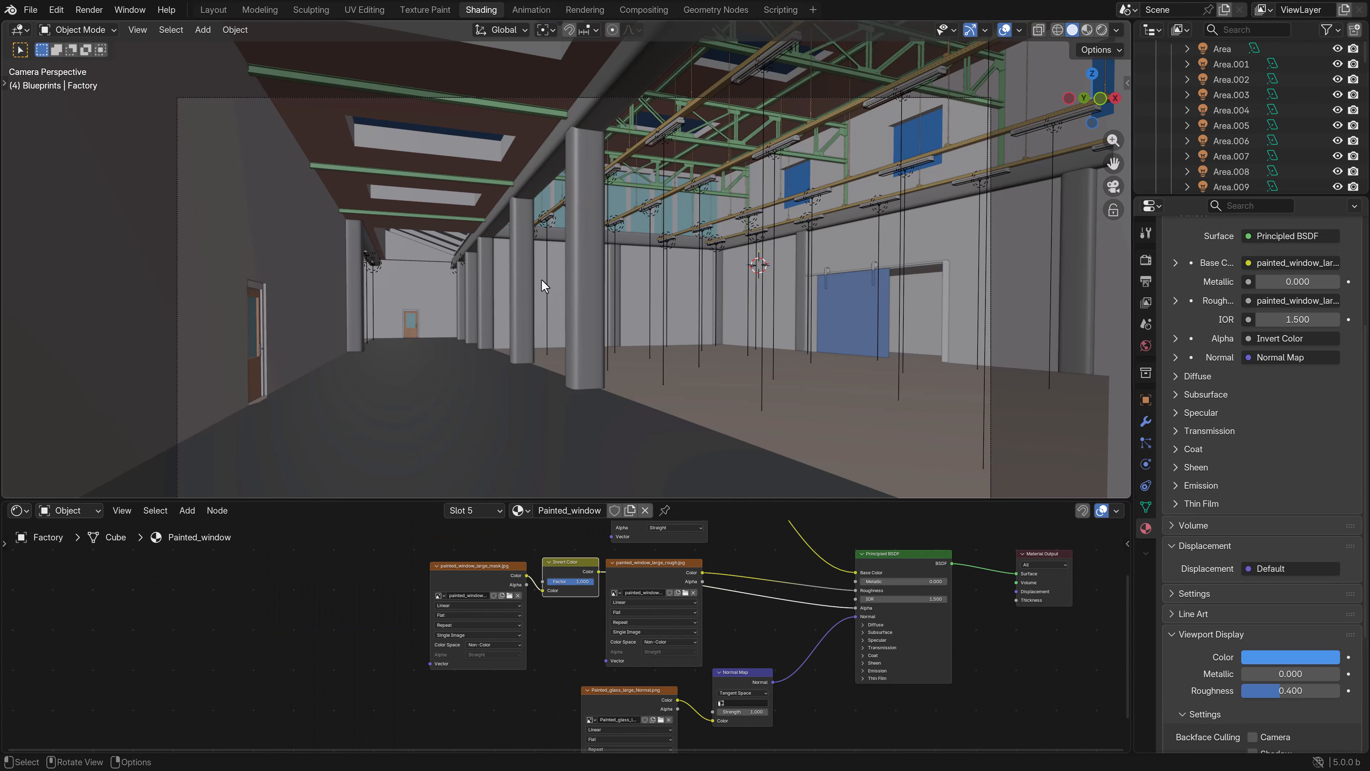
key("z")
left_click(681, 281)
scroll(711, 316, "up", 4)
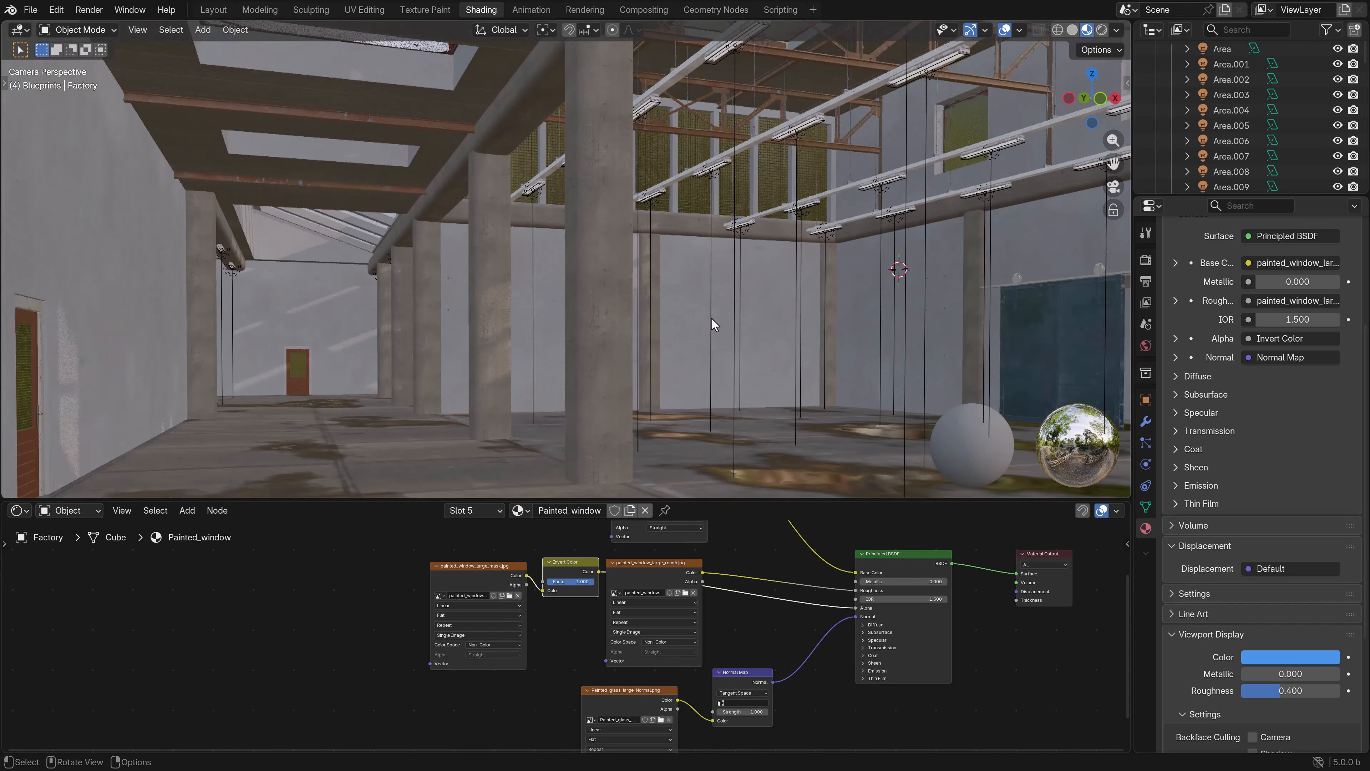
scroll(711, 319, "down", 4)
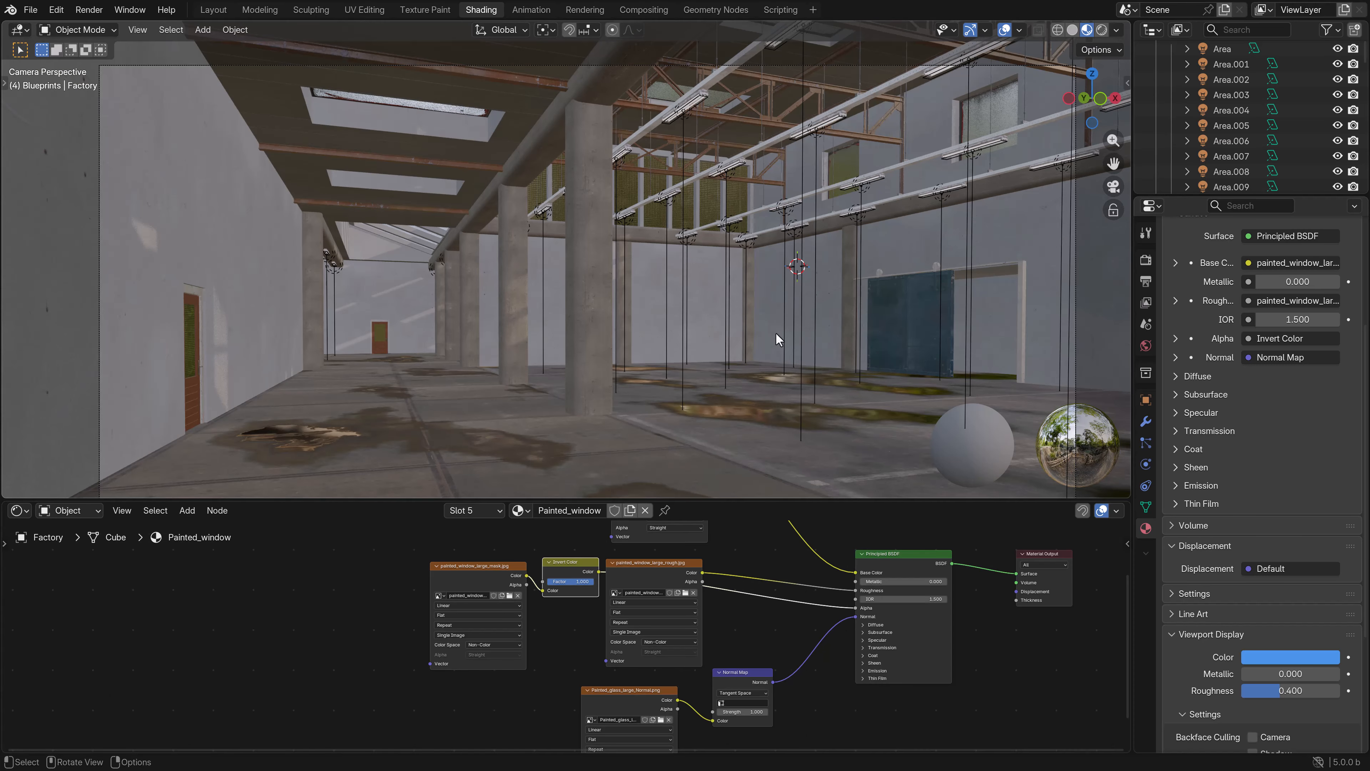
middle_click_drag(775, 332, 681, 327)
scroll(681, 328, "up", 4)
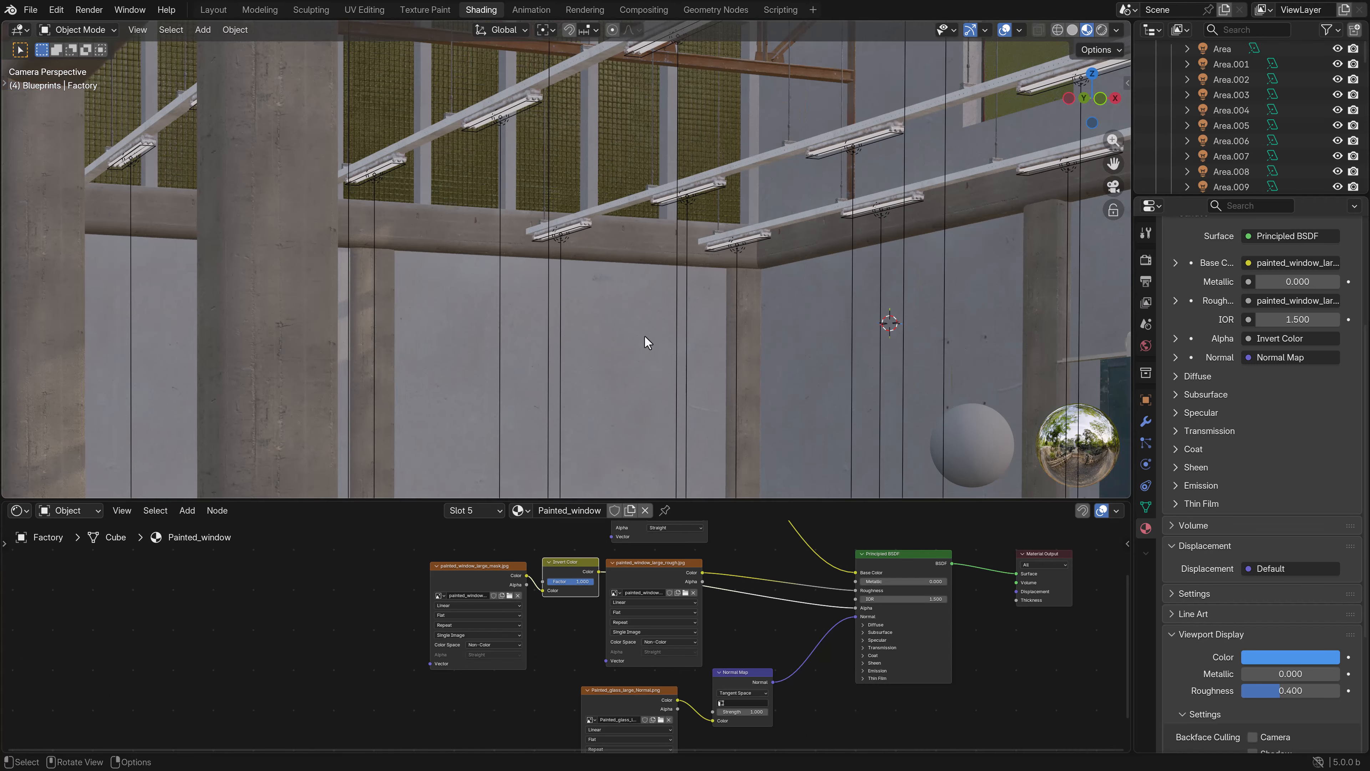
- Move the factory wall material's base color texture node farther away from the Principled BSDF node
scroll(567, 637, "down", 2)
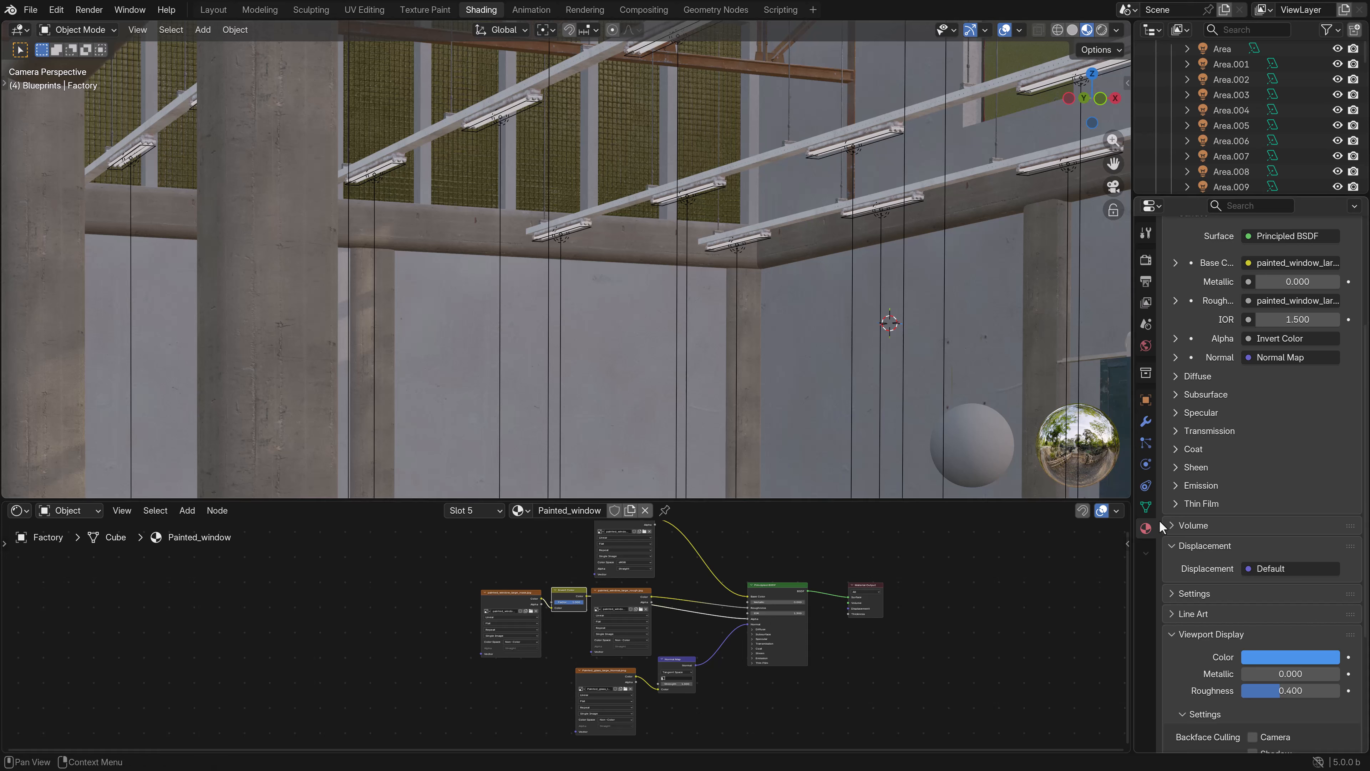
scroll(1299, 326, "up", 6)
left_click(1205, 265)
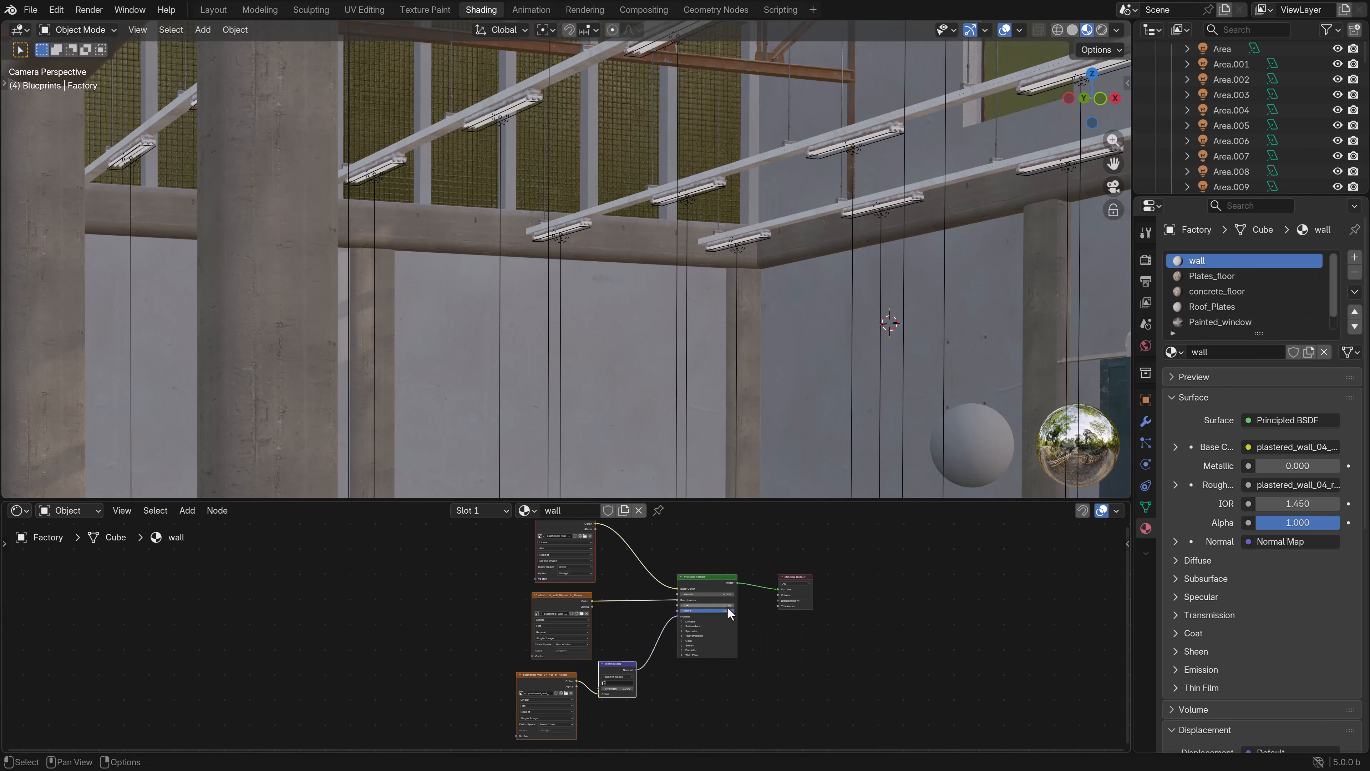
middle_click_drag(610, 613, 627, 644)
scroll(632, 645, "up", 2)
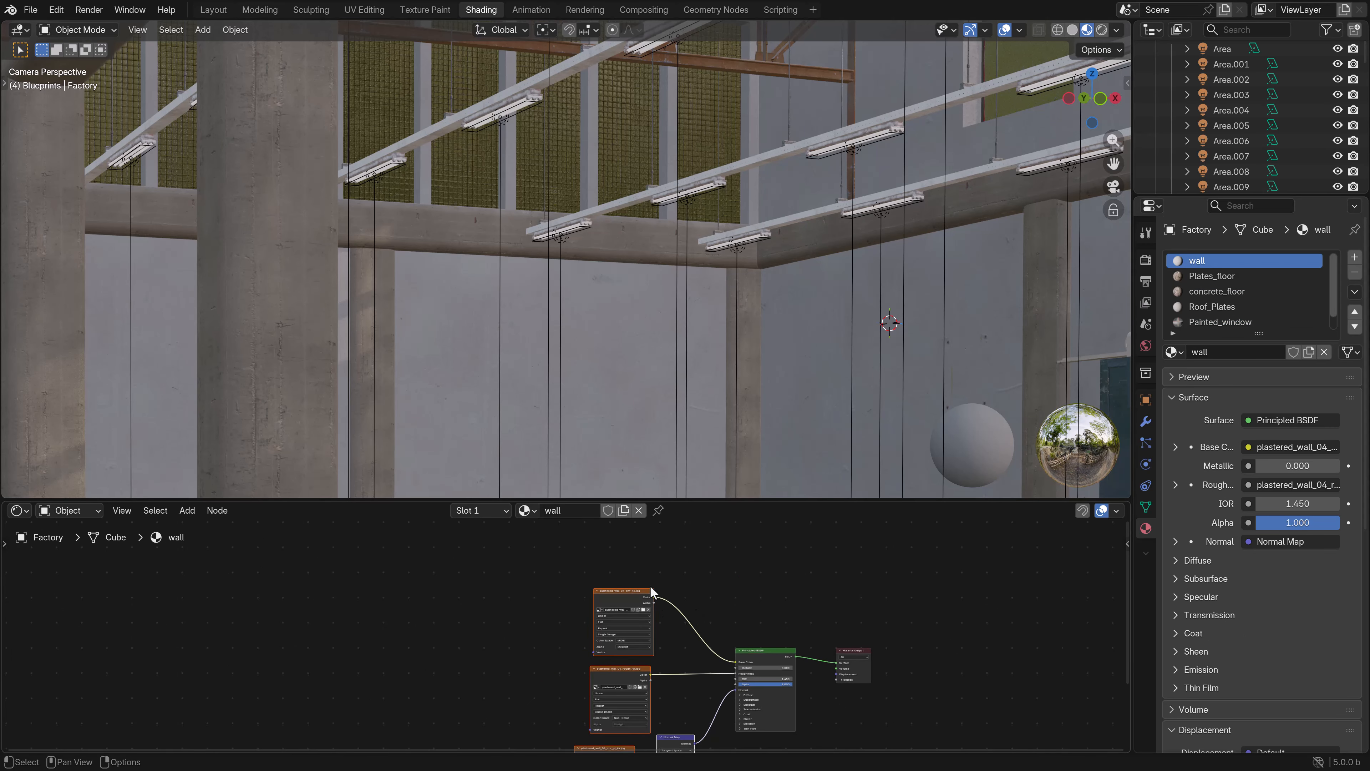
left_click_drag(644, 602, 490, 559)
scroll(475, 572, "up", 2)
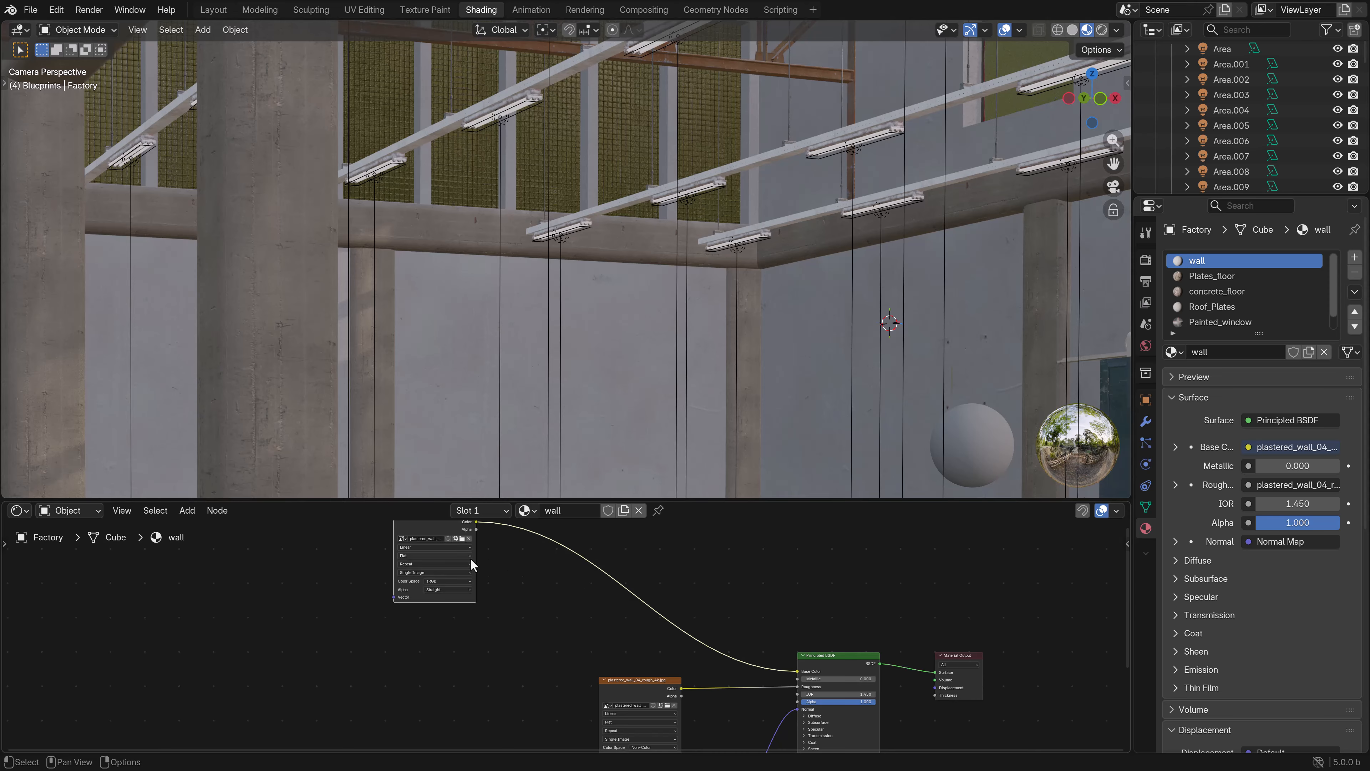
scroll(523, 580, "down", 1)
middle_click_drag(524, 580, 589, 673)
left_click_drag(550, 641, 542, 620)
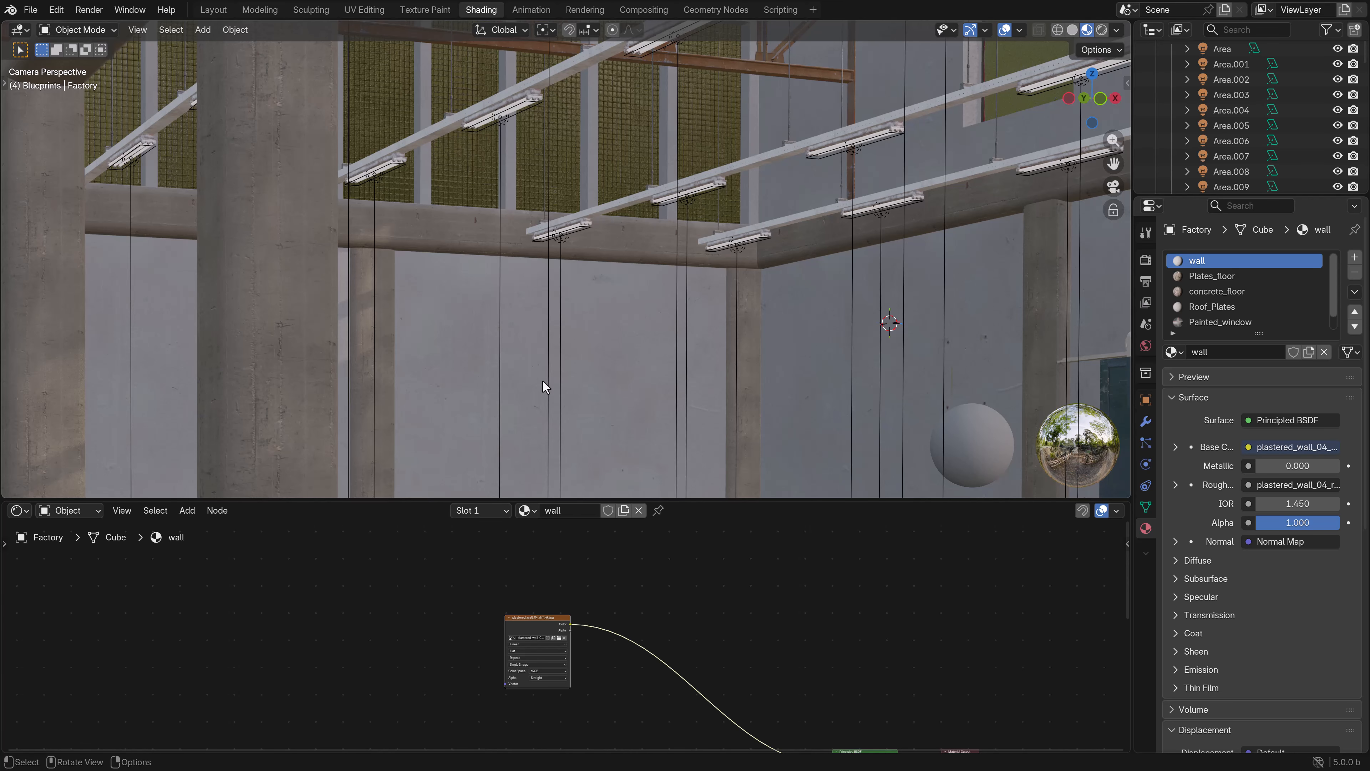
- Examine the mesh grid of the factory walls in Edit Mode, including in vertex selection, and return to Object Mode
key("Tab")
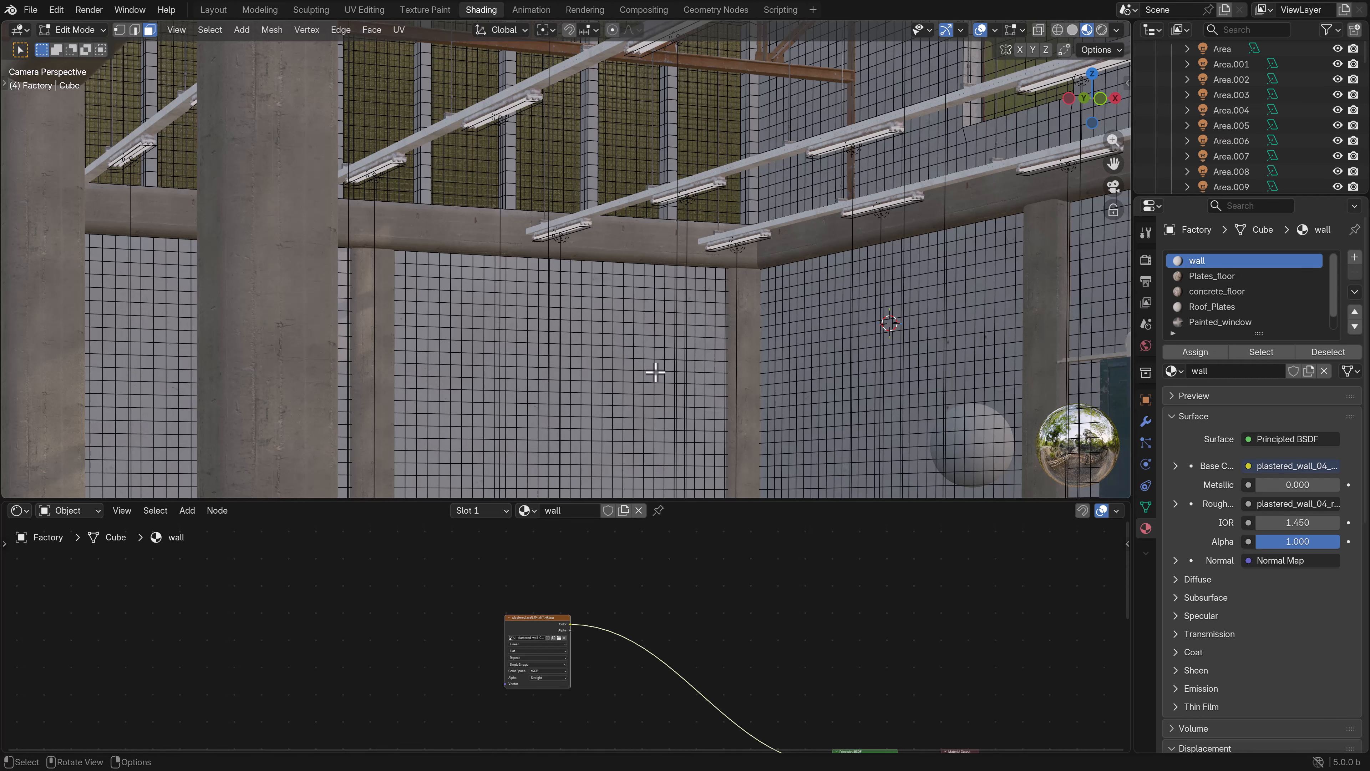
scroll(608, 389, "up", 2)
scroll(613, 383, "up", 2)
scroll(591, 334, "down", 3)
key("1")
key("Tab")
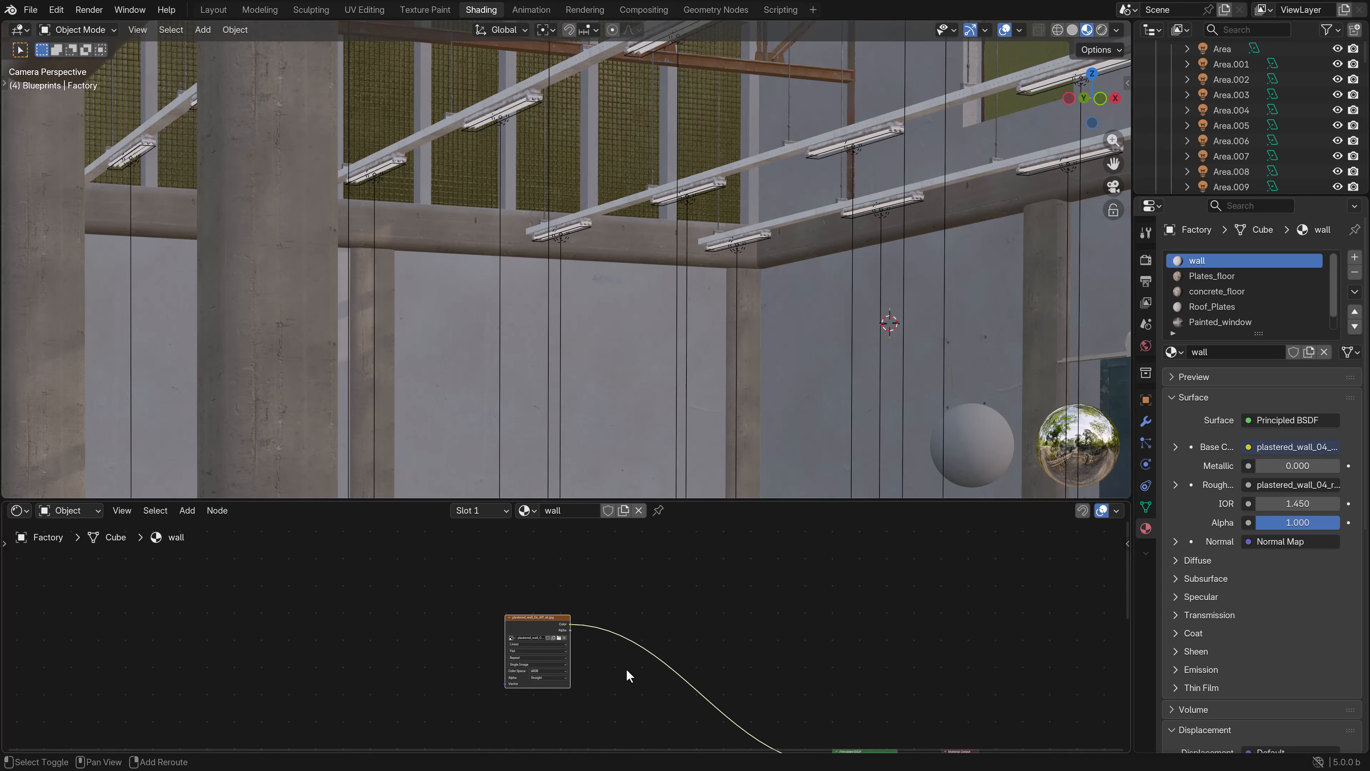
- Duplicate the wall material's plastered_wall_04_diff_4k.jpg texture node and place the copy directly below the original
middle_click_drag(626, 668, 638, 583)
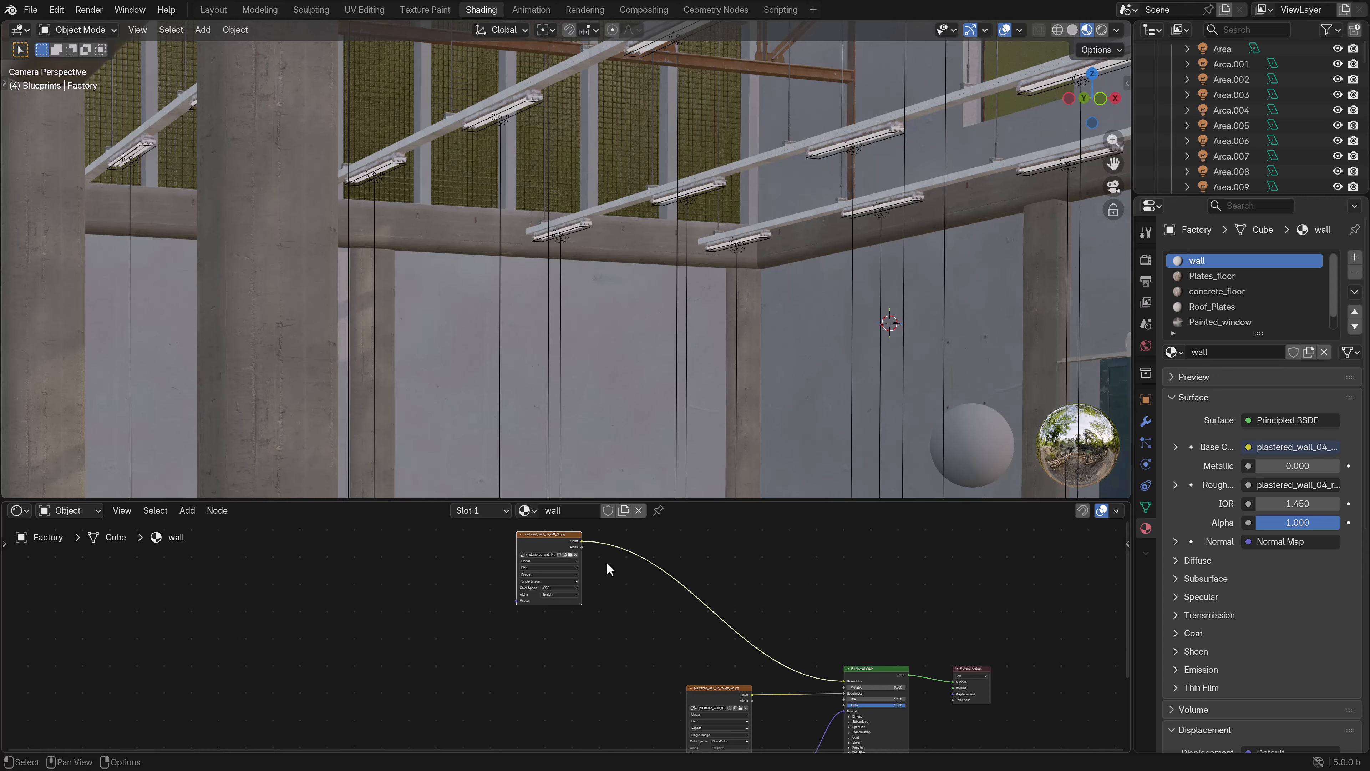
key("shift+d")
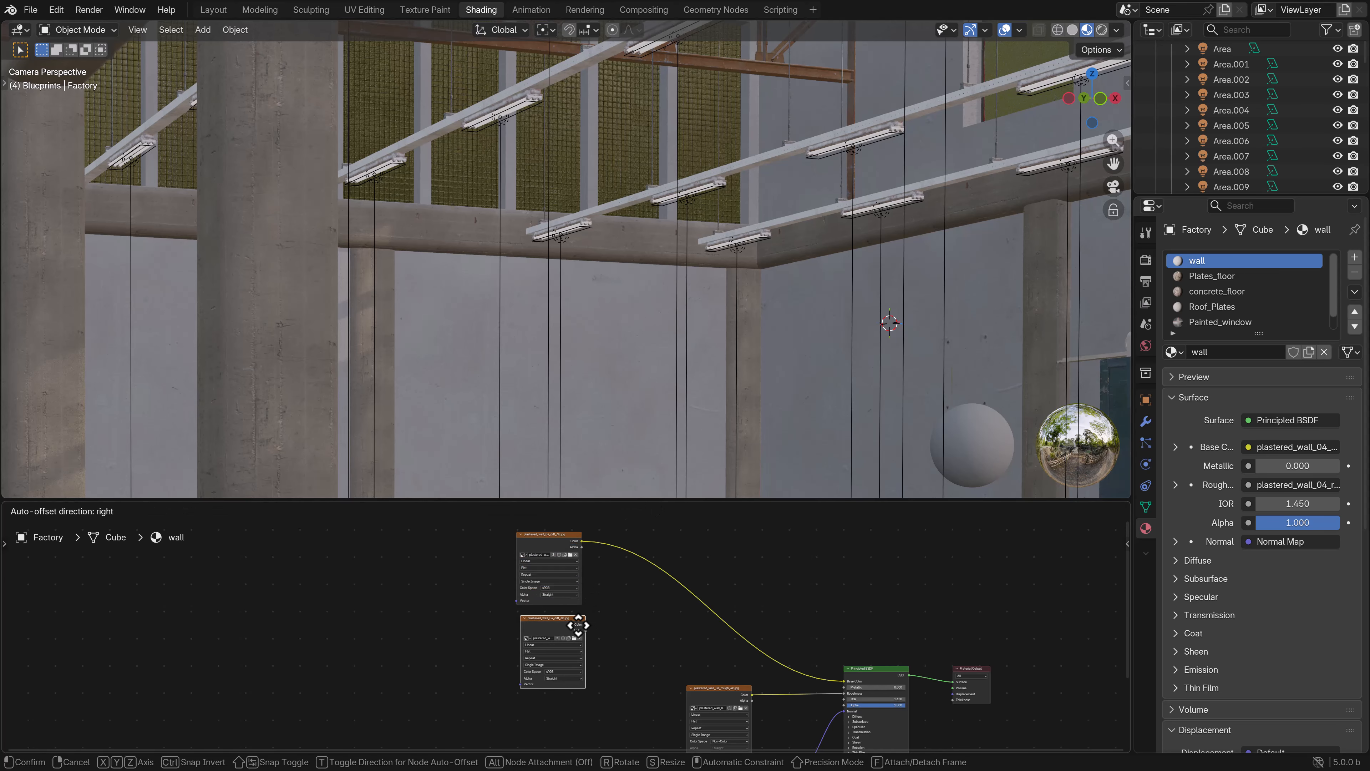
left_click(573, 626)
- Load plastered_wall_03_diff_4k.jpg from the plaster_wall_03 textures folder into the duplicated image texture node
scroll(570, 637, "up", 2)
left_click(572, 641)
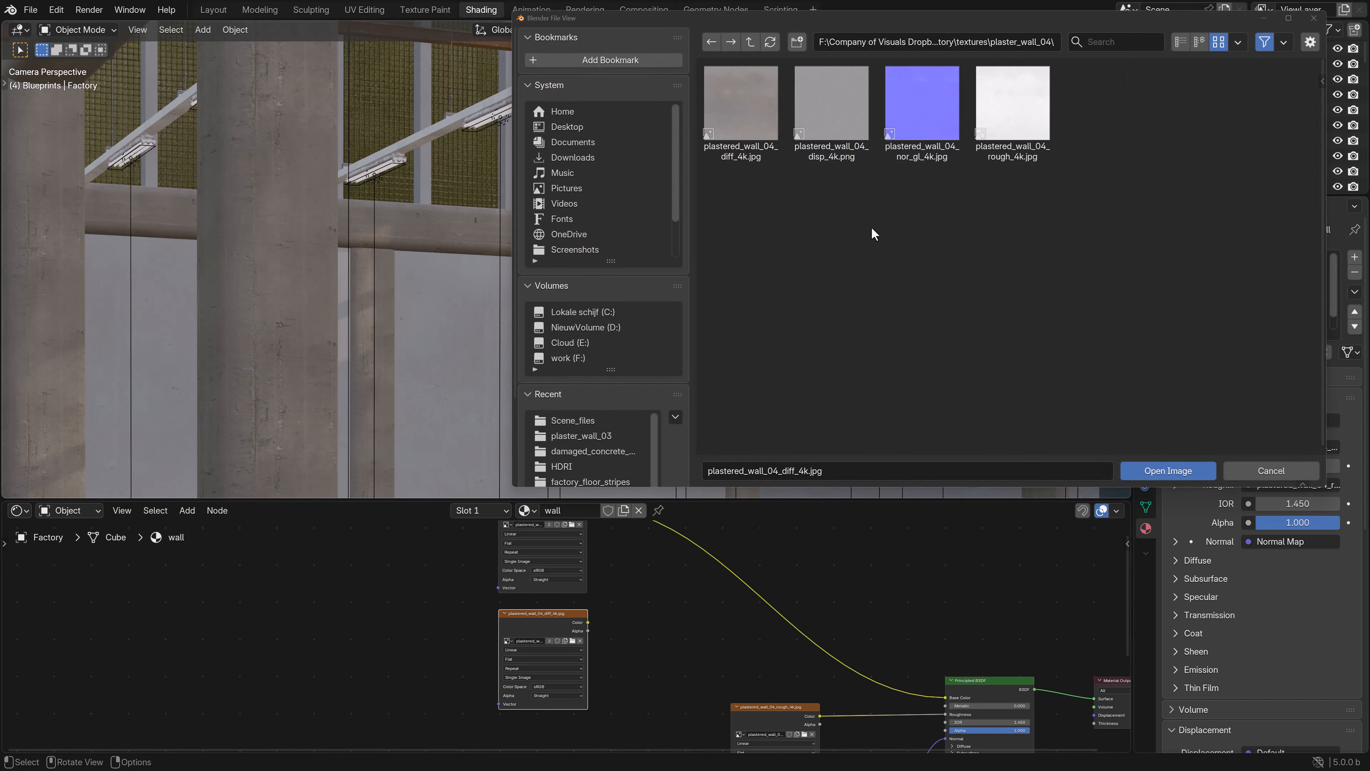
left_click(749, 42)
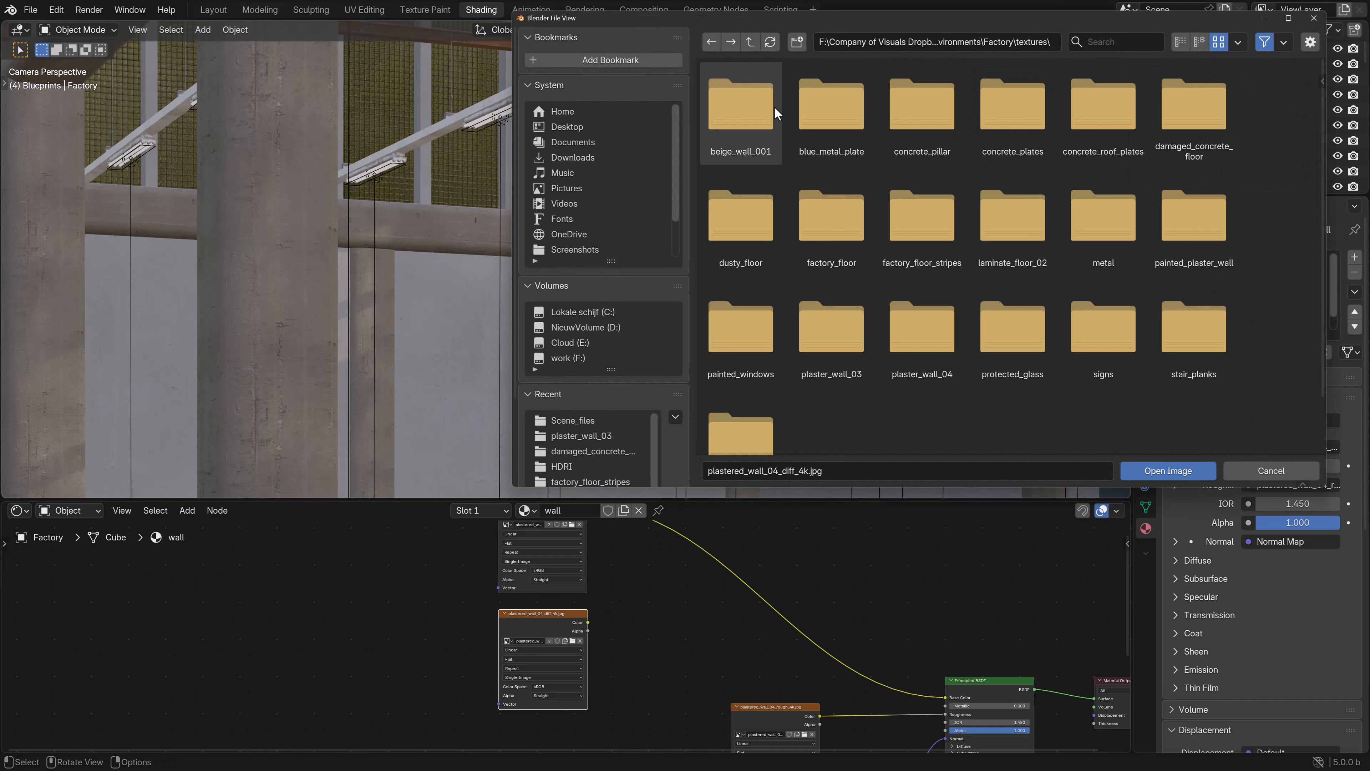
left_click(1181, 42)
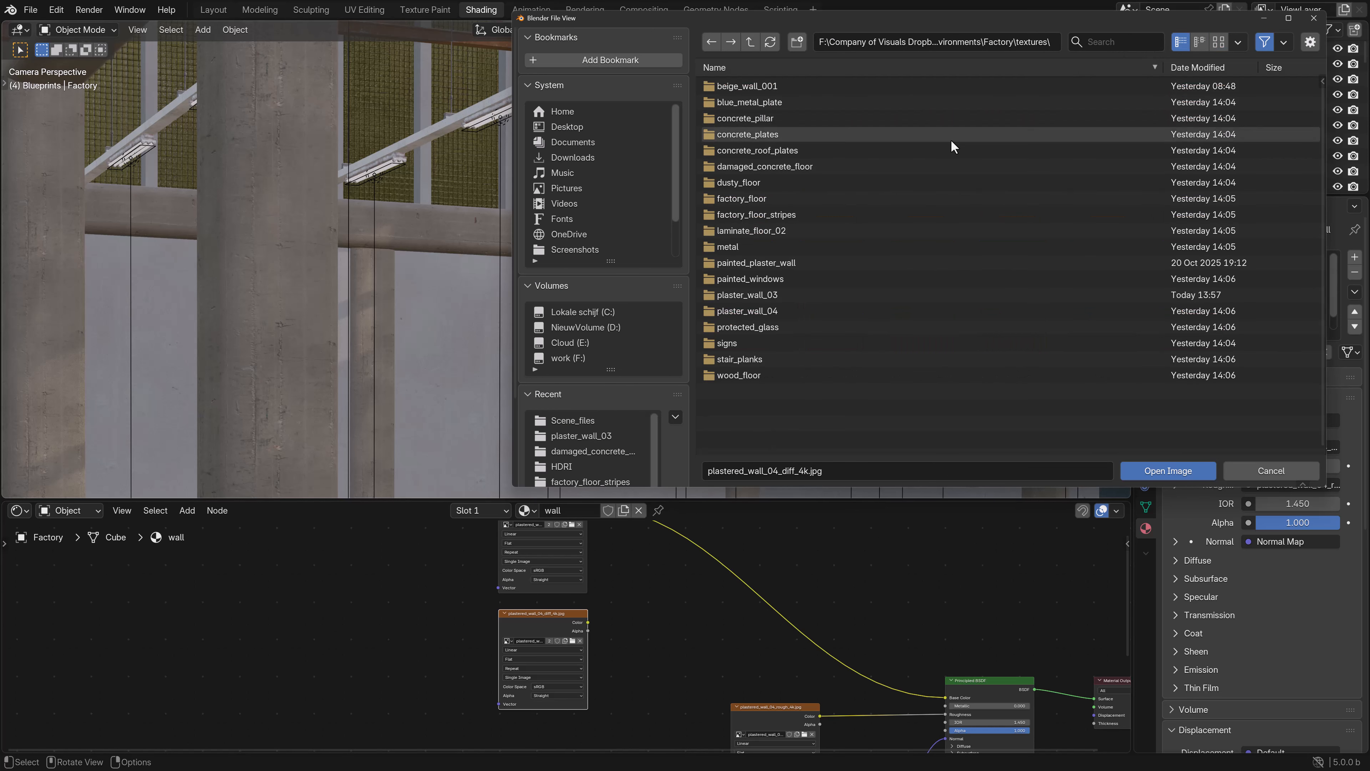
double_click(750, 298)
left_click(1218, 42)
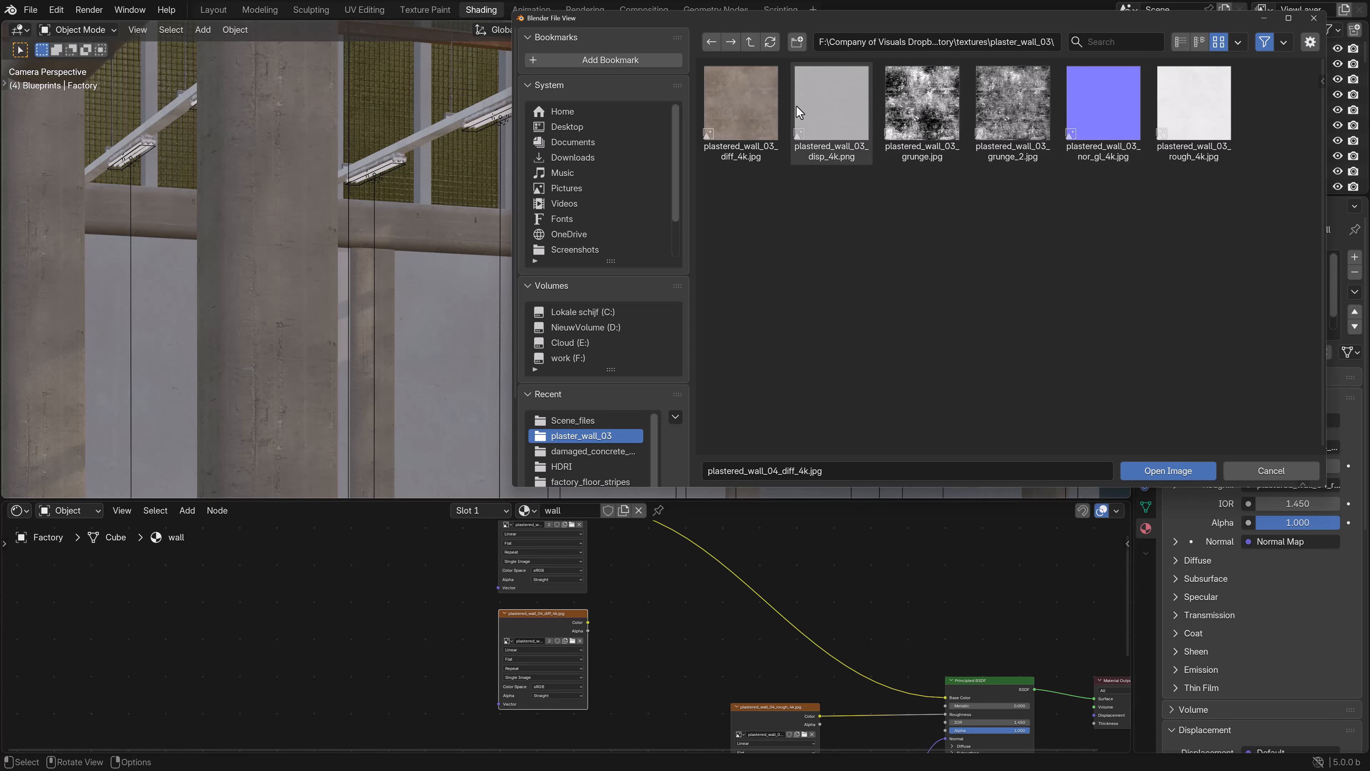
left_click(742, 140)
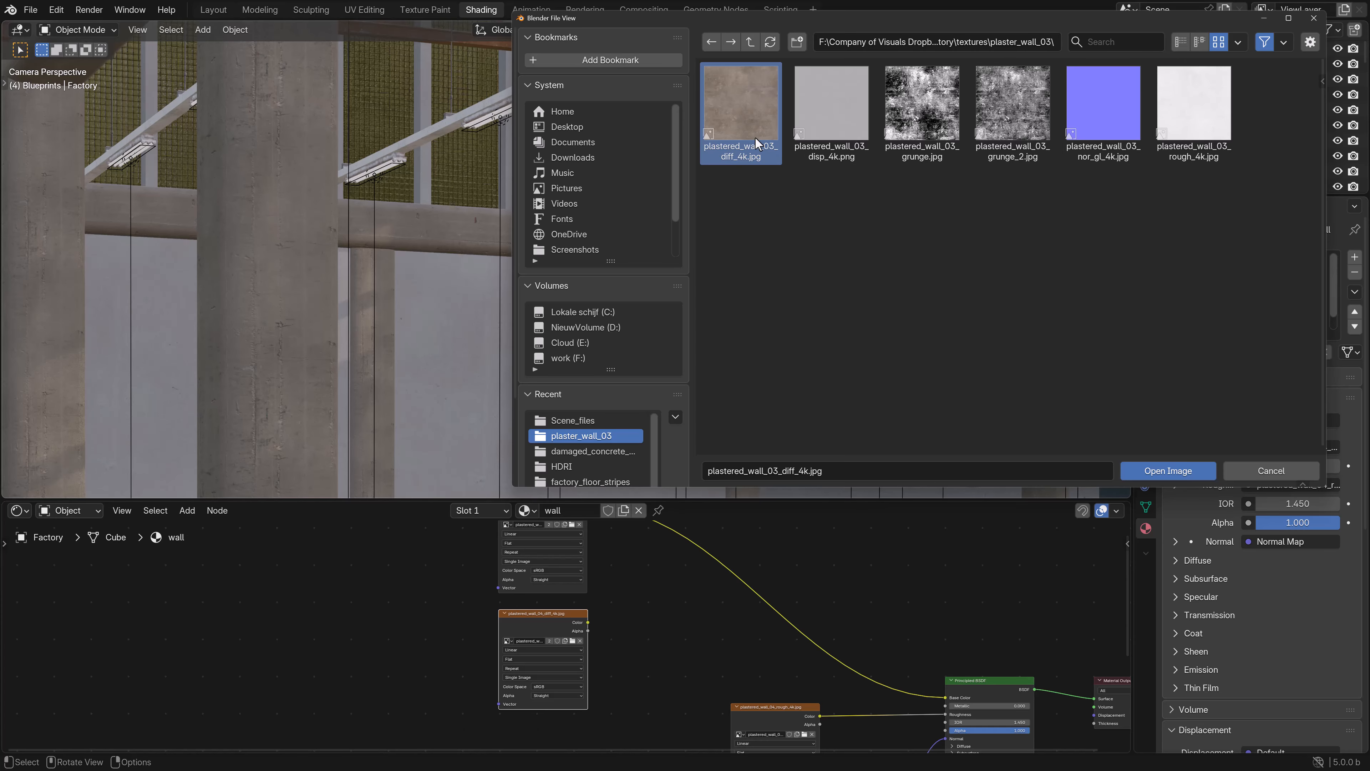
left_click(1144, 475)
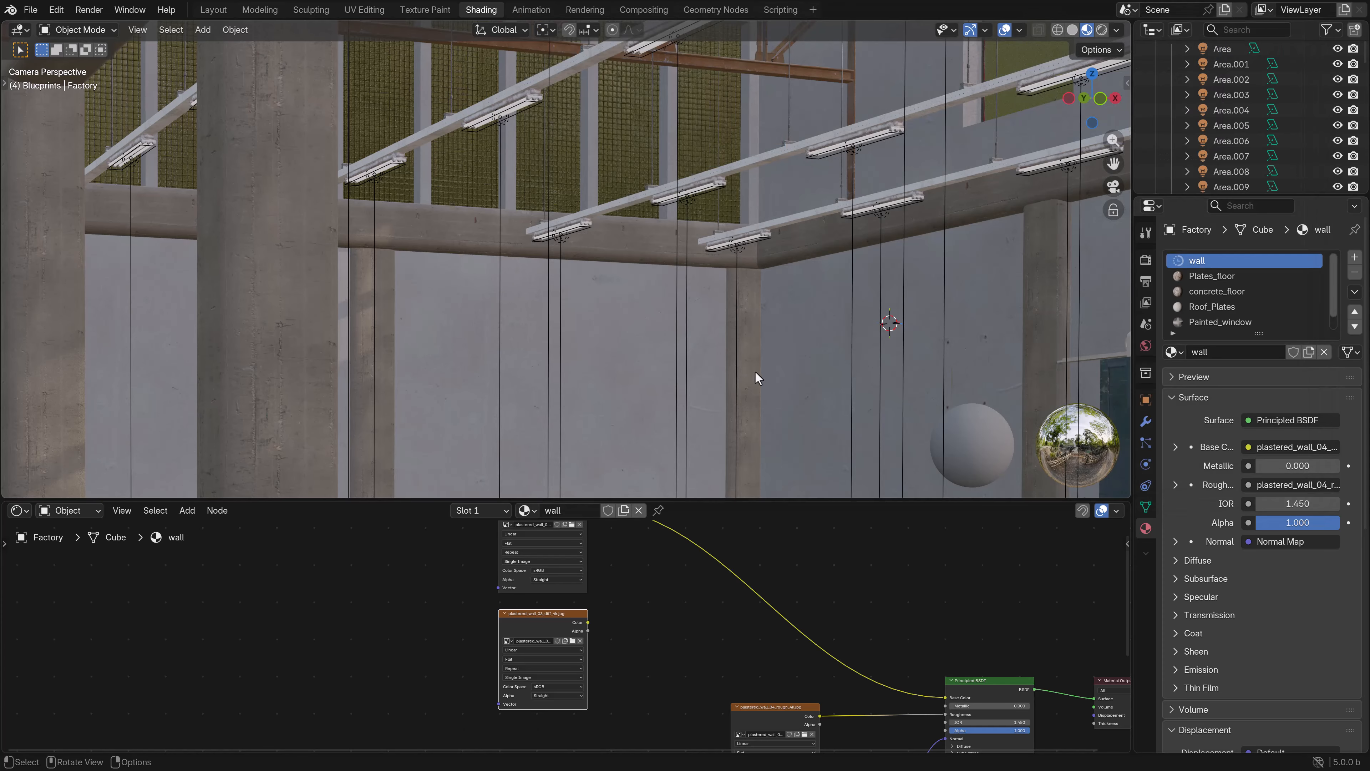
- Insert a Mix Color node between the first plaster texture and the Principled BSDF, and connect the second texture's Color to its B input
left_click(188, 510)
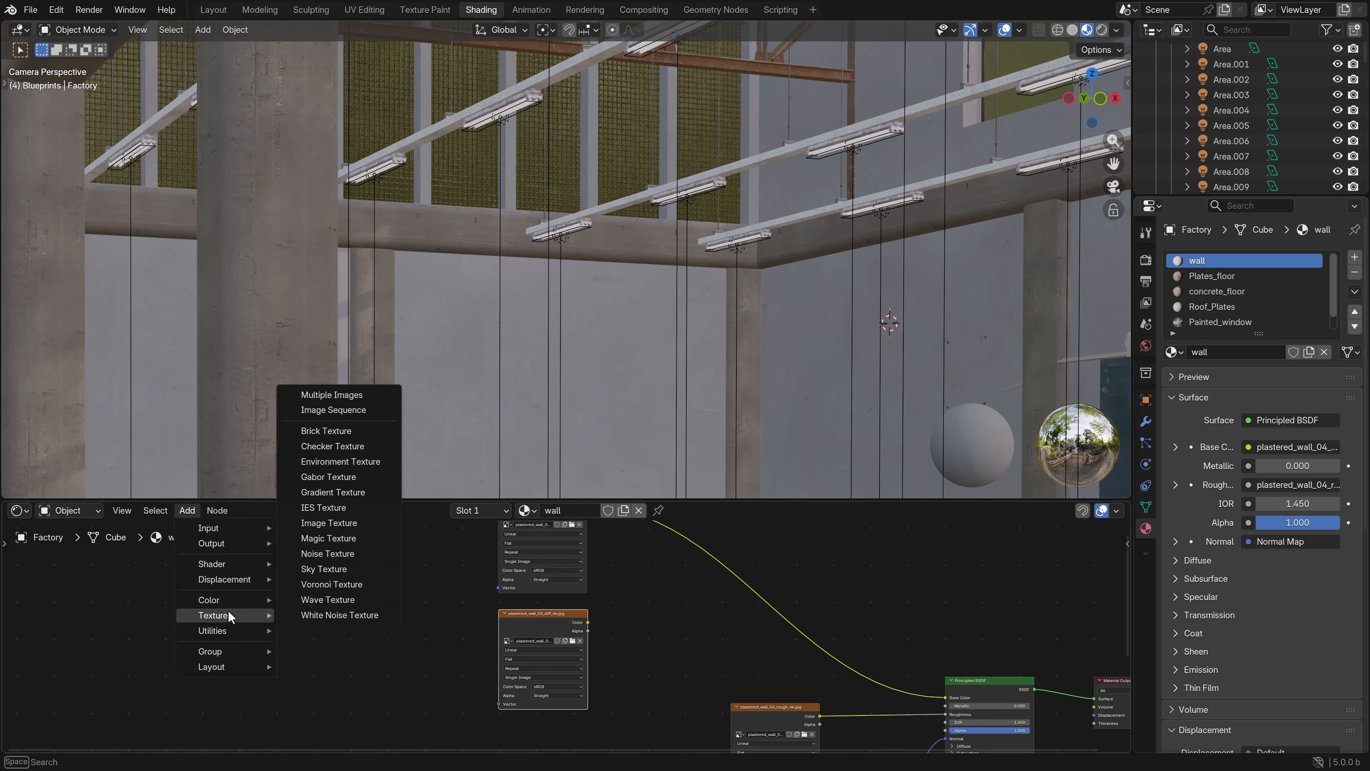
mouse_move(226, 601)
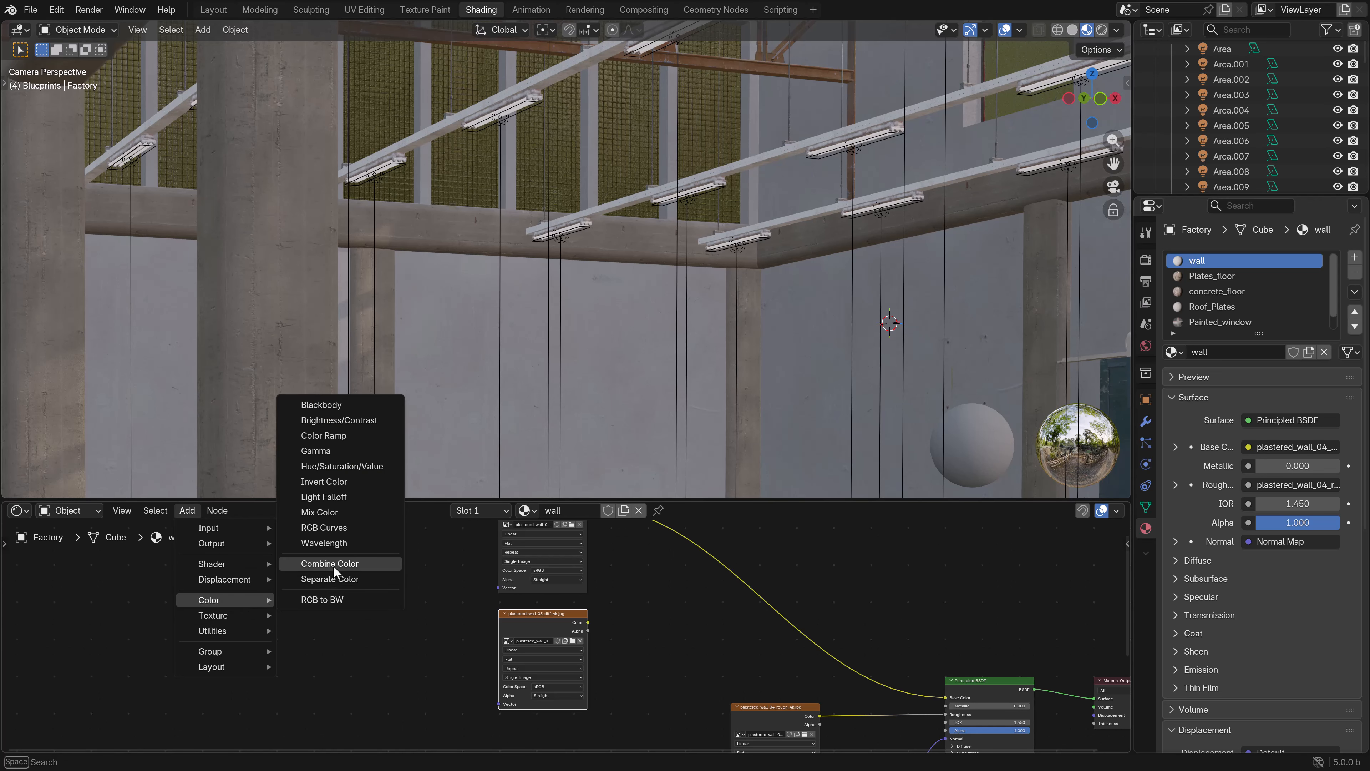
left_click(324, 512)
left_click(655, 608)
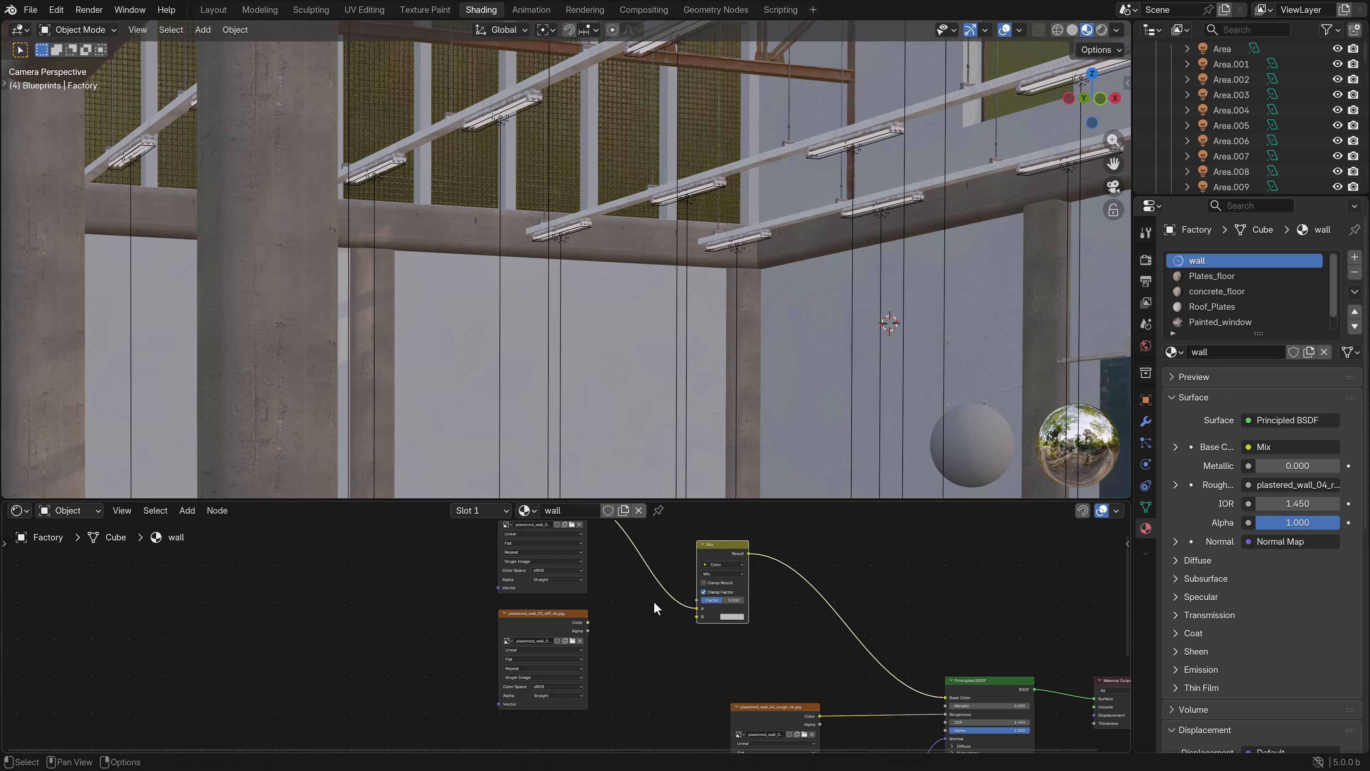
left_click_drag(588, 623, 725, 600)
scroll(777, 363, "down", 2)
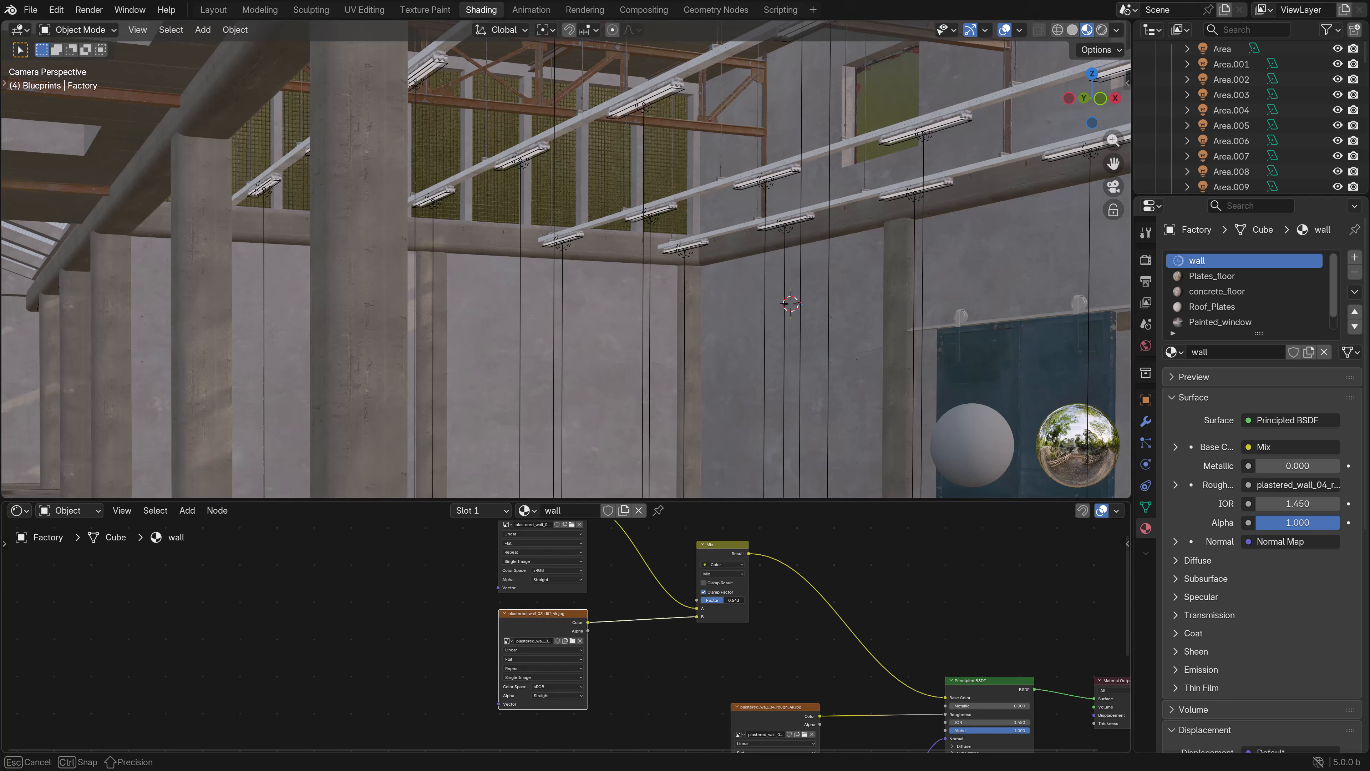
scroll(602, 599, "down", 2)
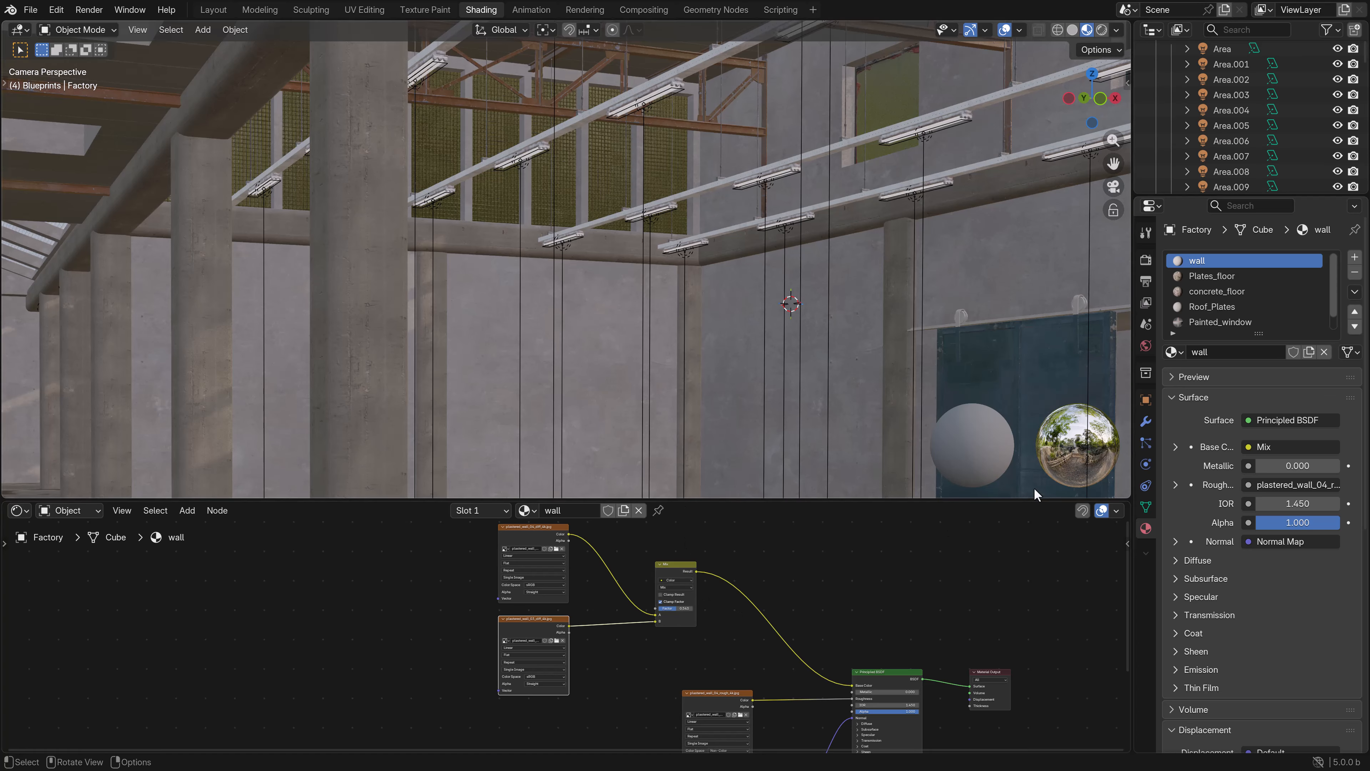
- Add a black color attribute named dirt to the factory mesh, with the Vertex domain and Color data type
left_click(1146, 506)
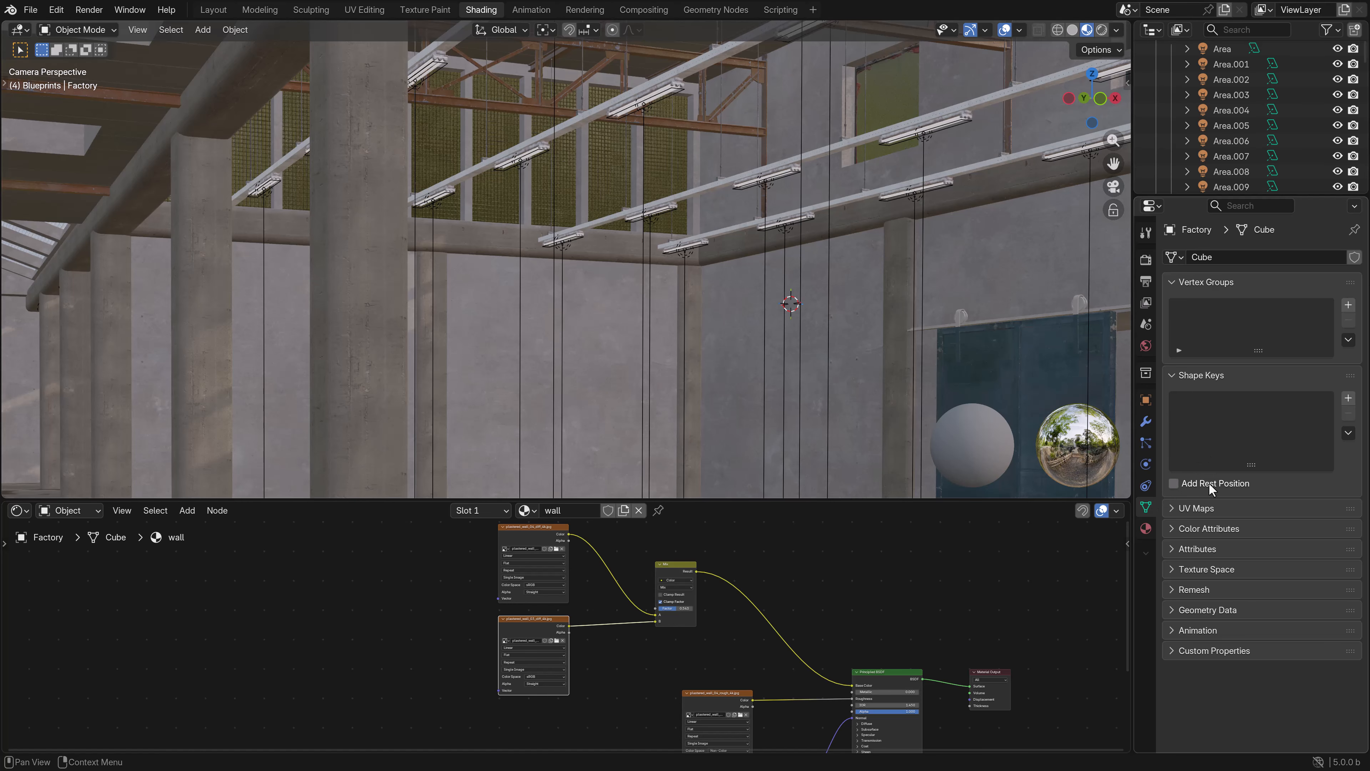
left_click(1173, 529)
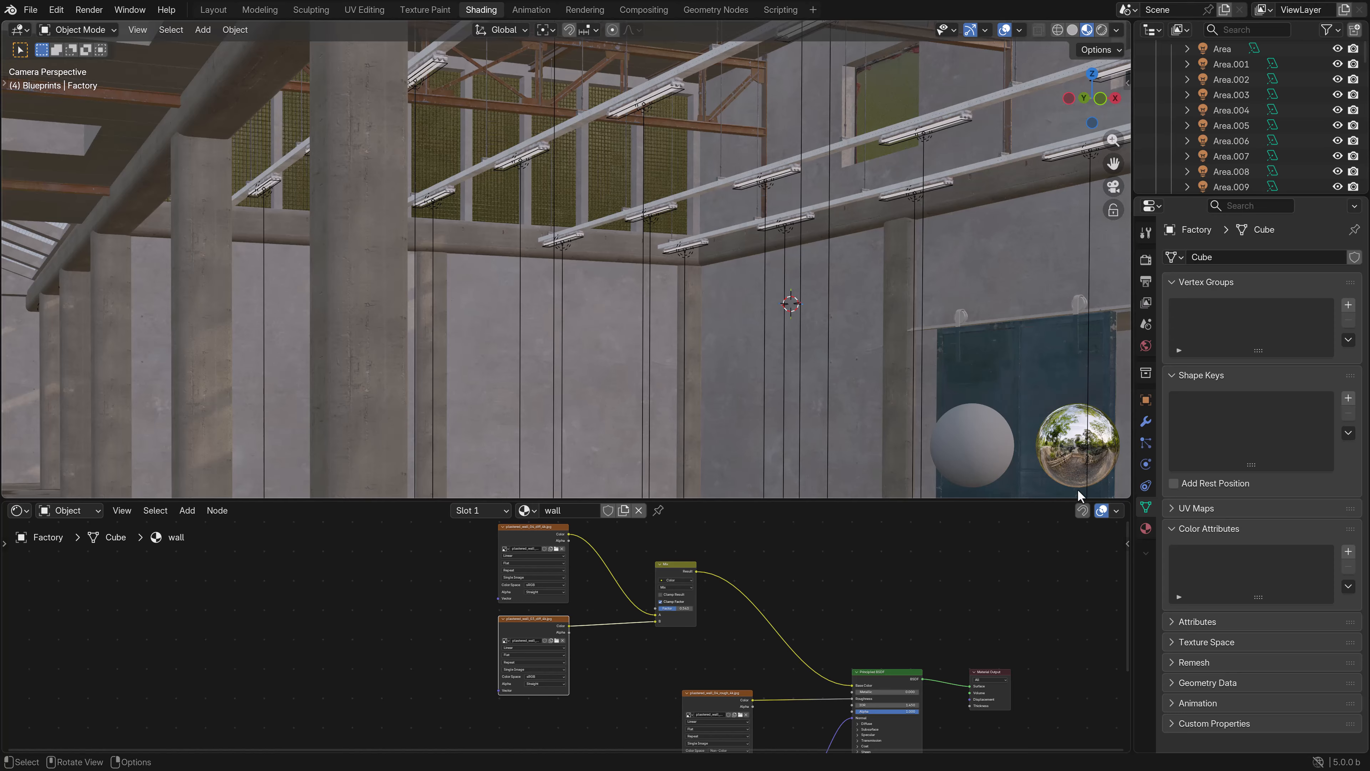
left_click(1348, 552)
left_click(1250, 556)
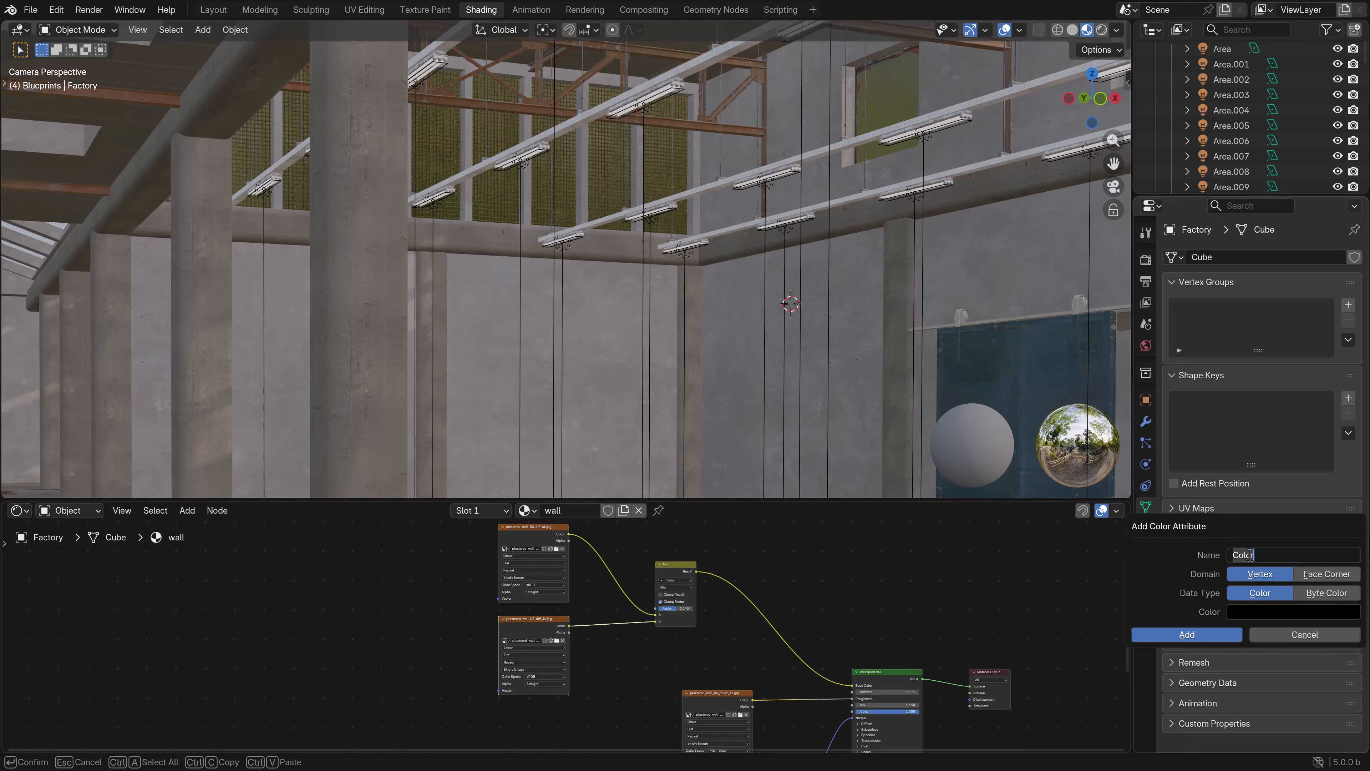
type("dirt")
key("Return")
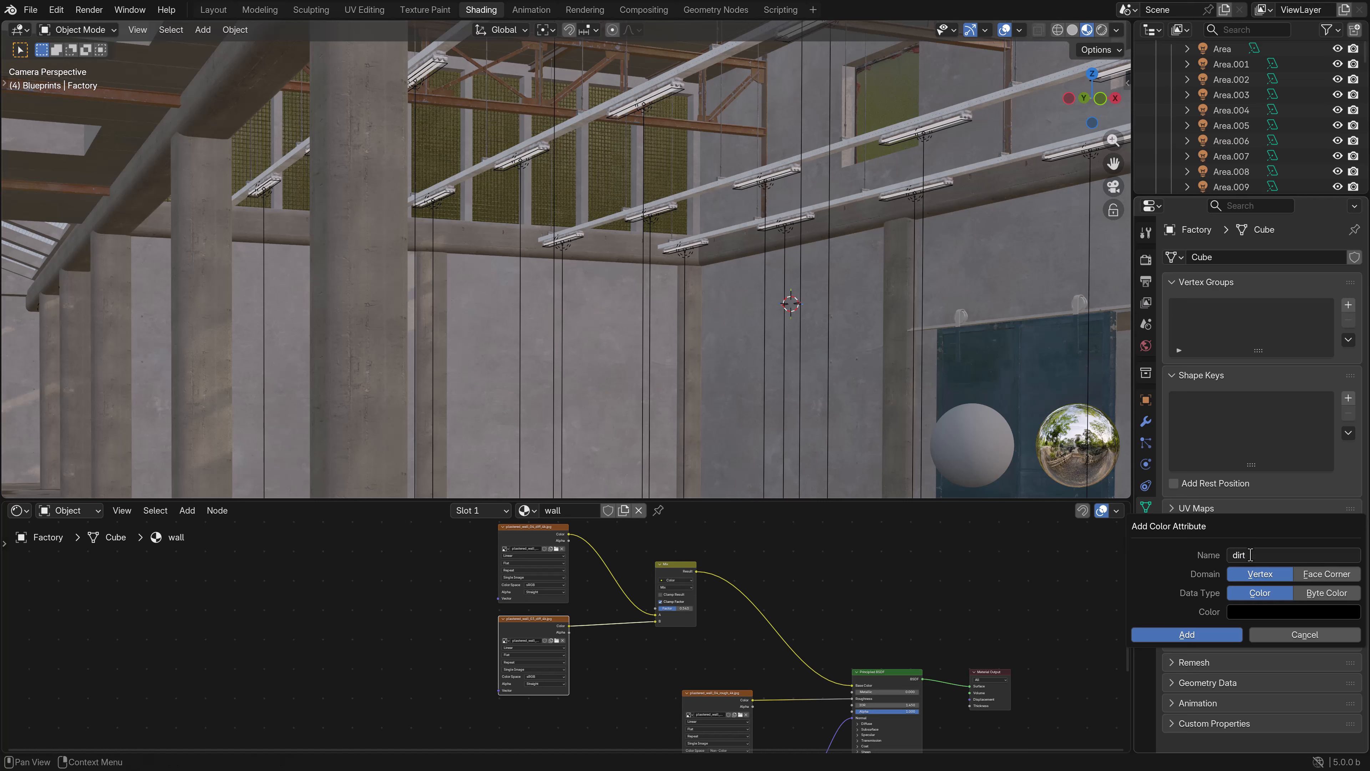
left_click(1187, 635)
- Add a Color Attribute node set to dirt and connect its Color output to the Mix node's Factor
middle_click_drag(726, 590, 826, 667)
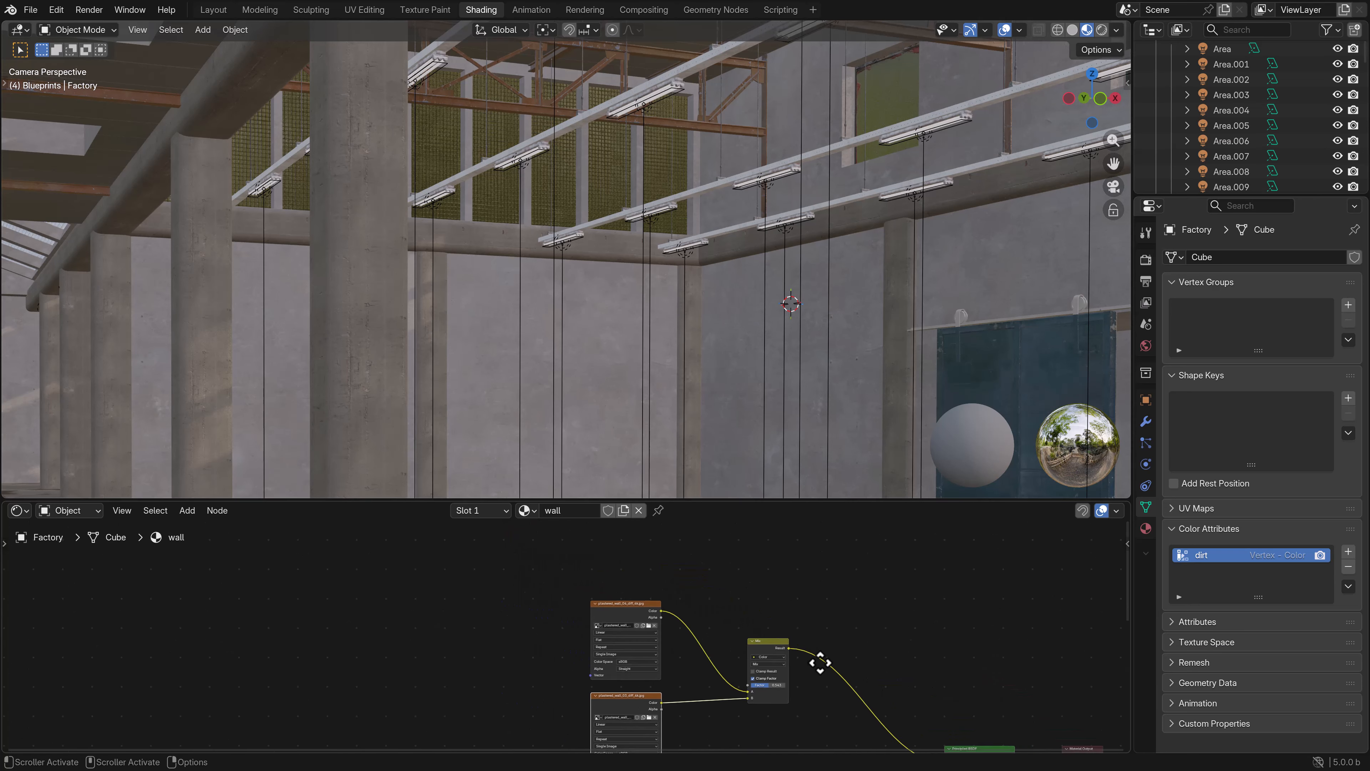
left_click(187, 510)
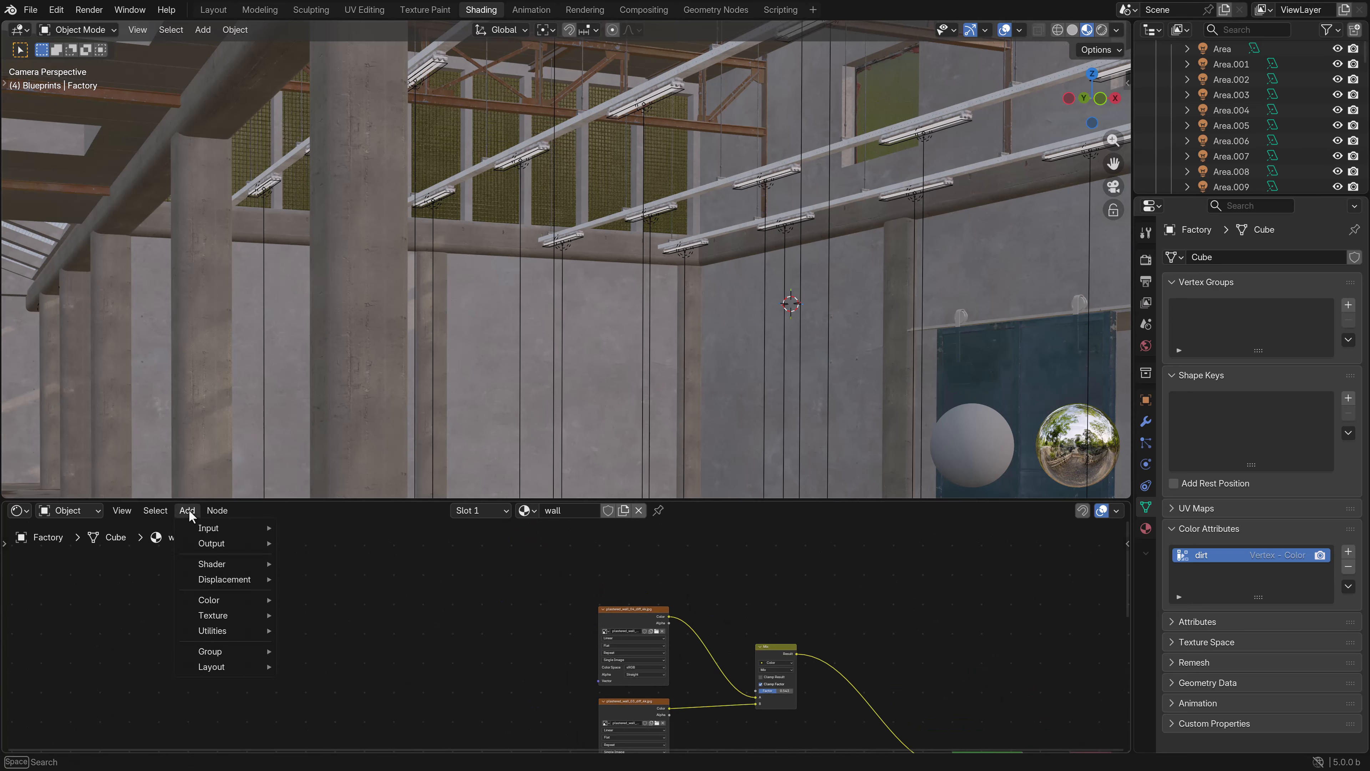
mouse_move(212, 528)
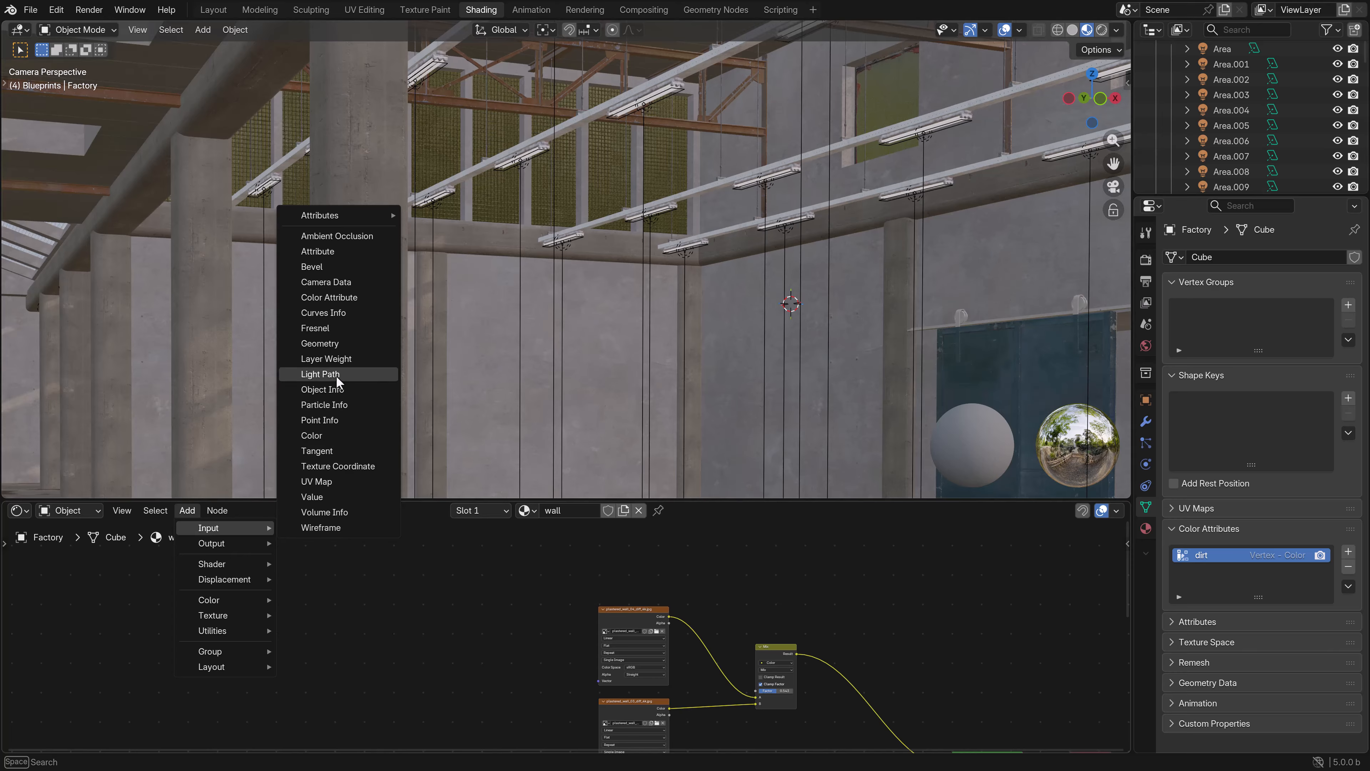
left_click(333, 297)
left_click(415, 656)
scroll(566, 639, "up", 2)
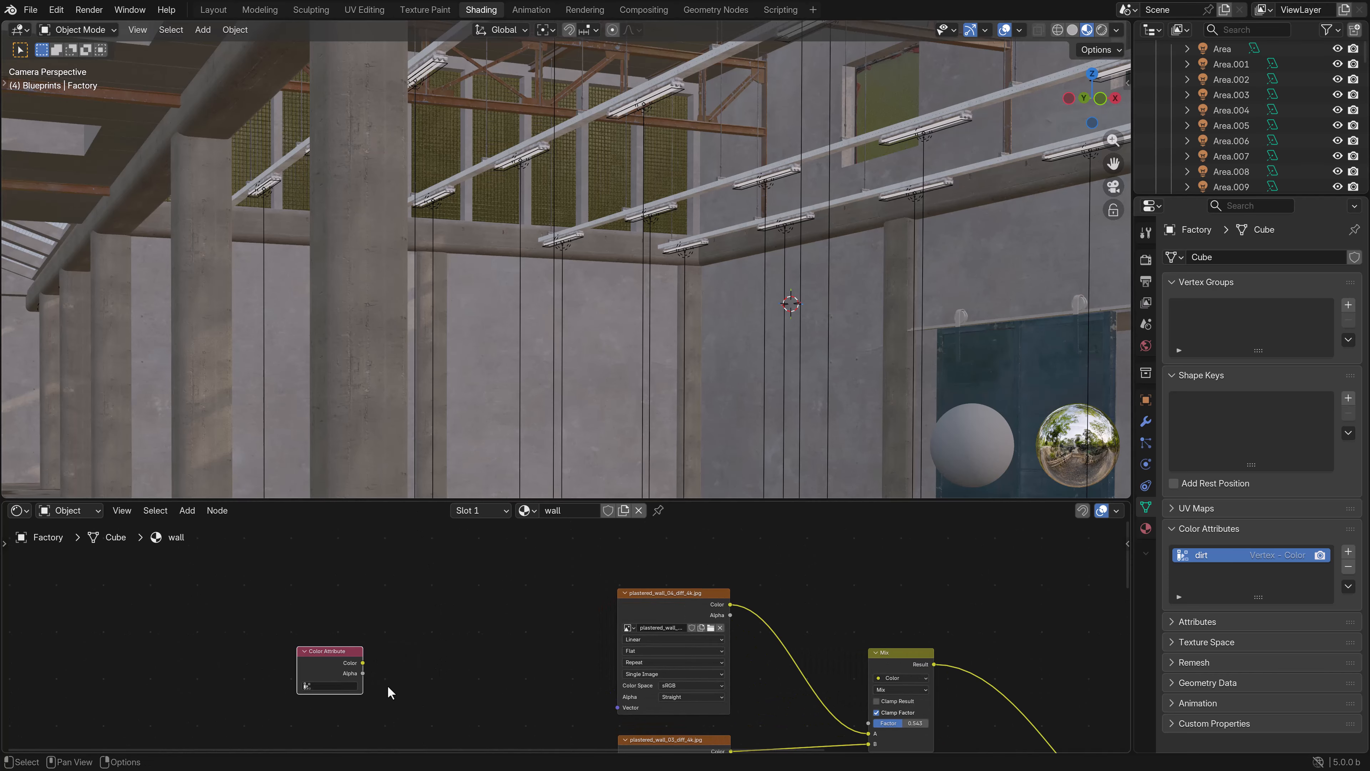
left_click(348, 686)
left_click(317, 588)
scroll(405, 658, "down", 2)
middle_click_drag(438, 679, 325, 636)
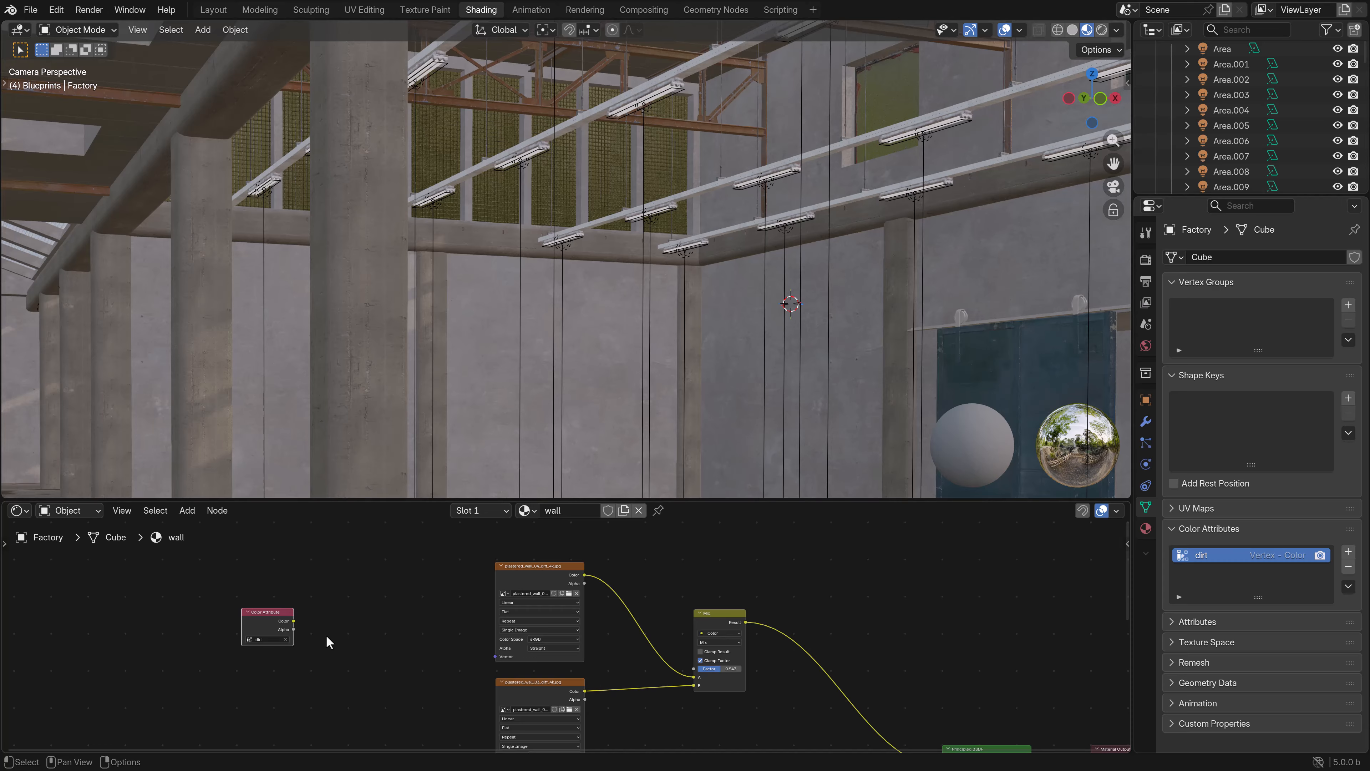
left_click_drag(293, 621, 698, 665)
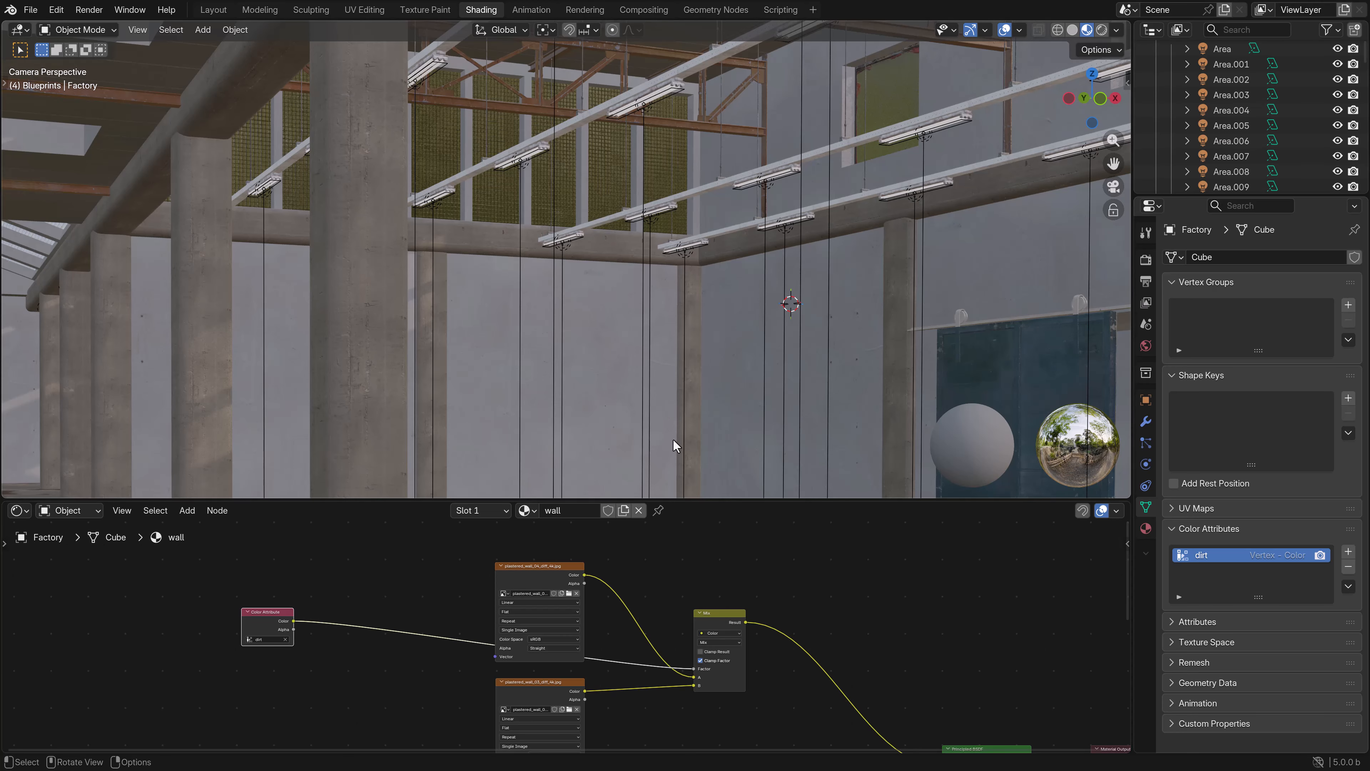
- Switch the factory to Vertex Paint mode facing the lower wall corner and set the brush size to 200 px
middle_click_drag(673, 439, 655, 290, "shift")
scroll(622, 255, "up", 5)
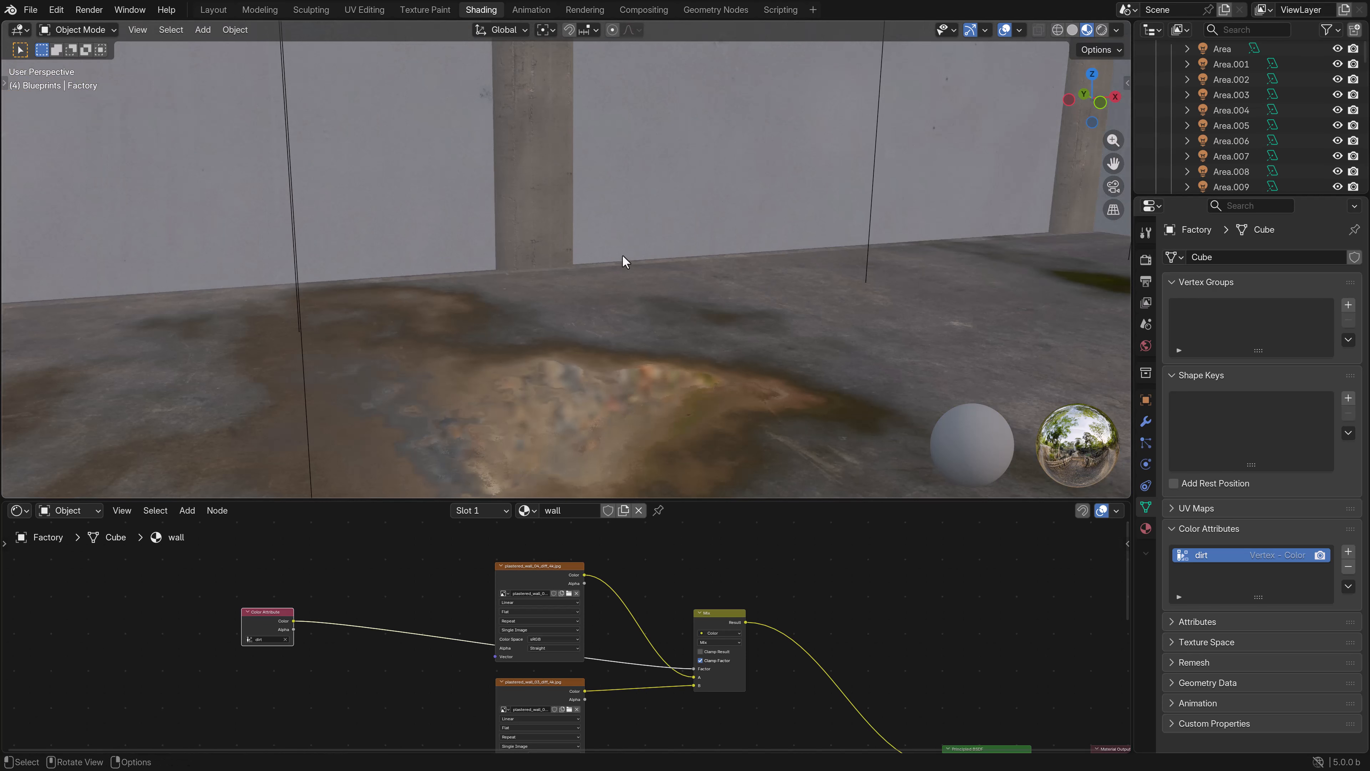
middle_click_drag(771, 157, 499, 257, "shift")
scroll(499, 257, "down", 2)
middle_click_drag(467, 210, 452, 255, "shift")
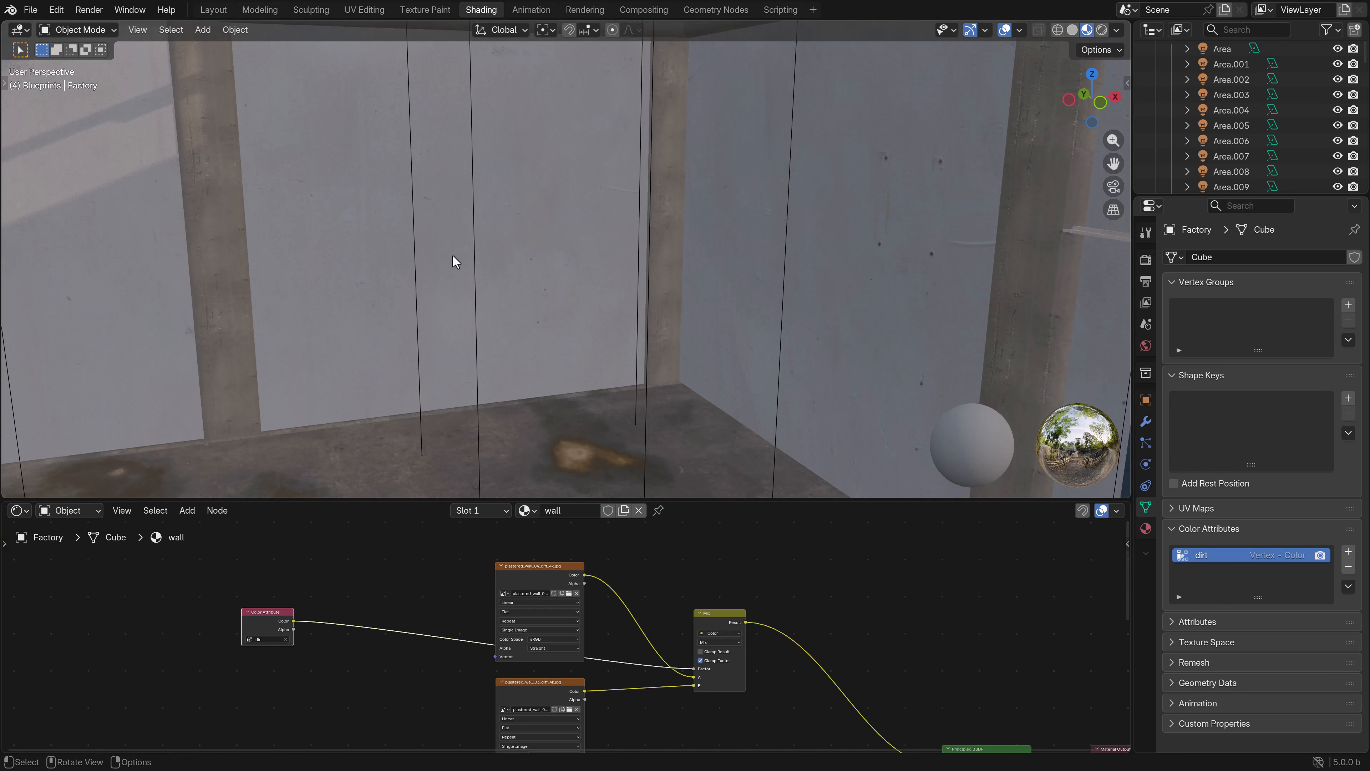
left_click(77, 30)
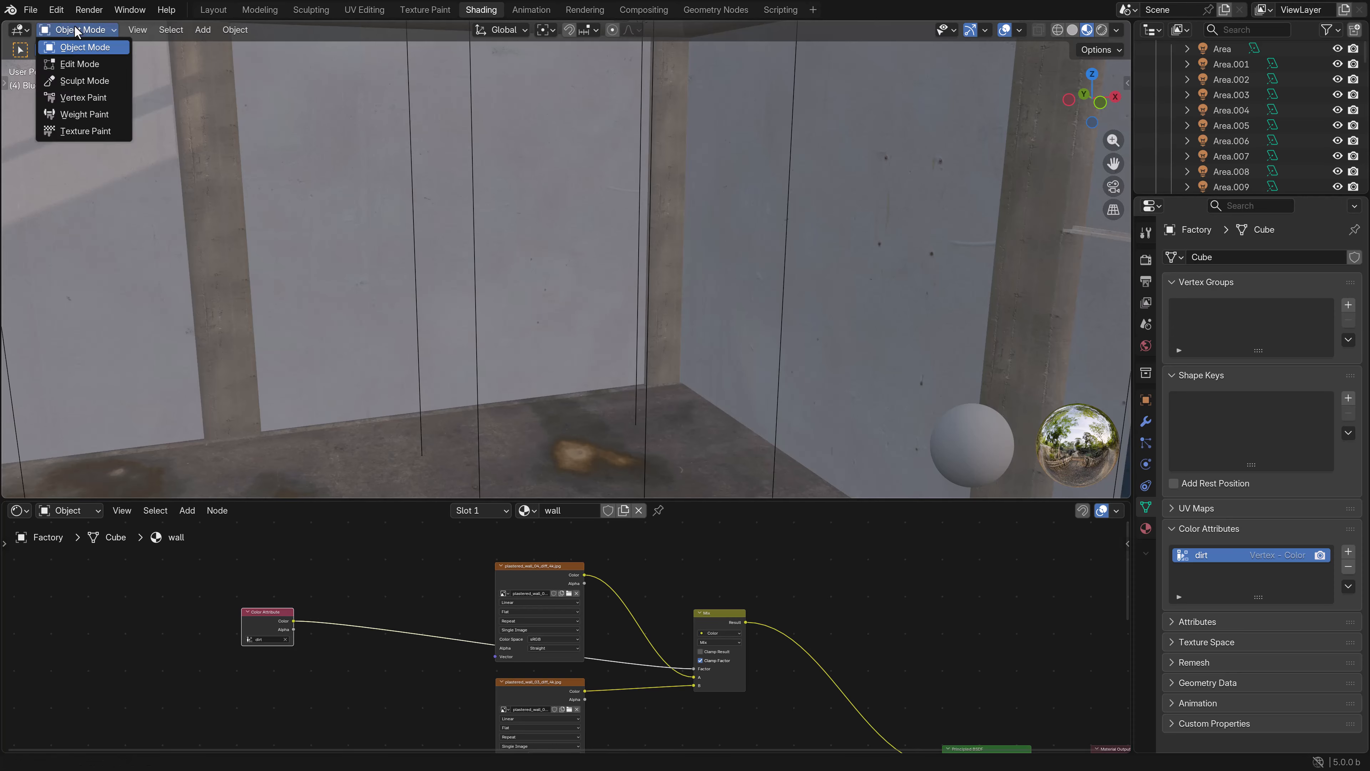
left_click(75, 99)
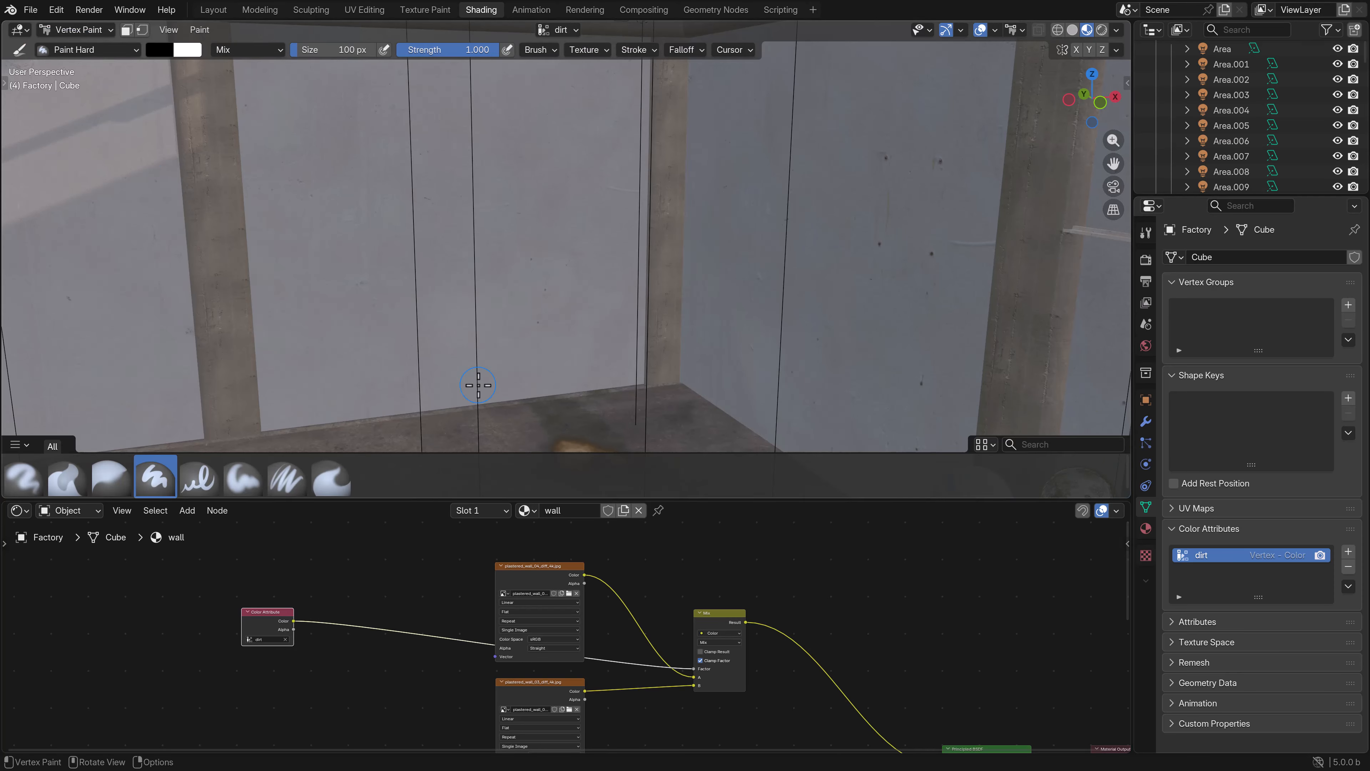
key("f")
left_click(507, 387)
- Enable the Screencast Keys display in the viewport
key("n")
left_click(1122, 270)
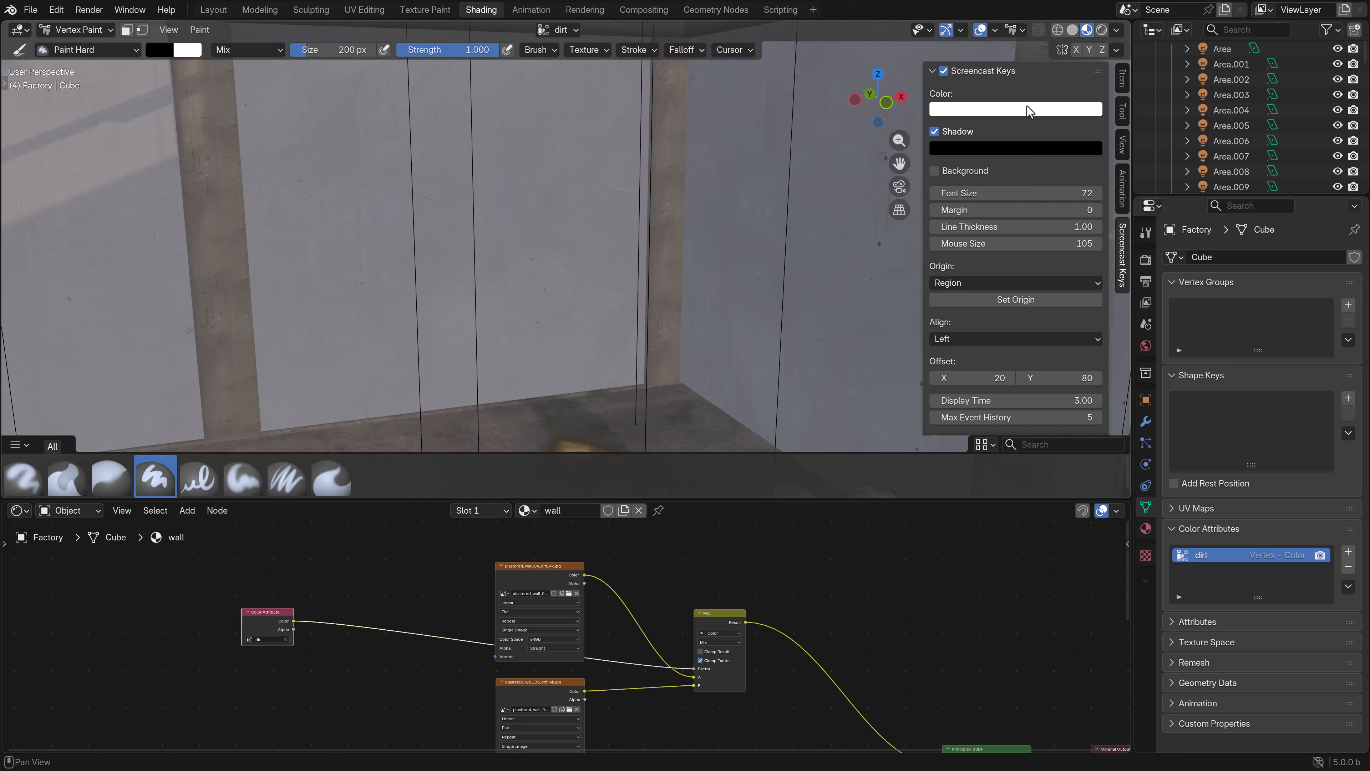
left_click(944, 71)
key("n")
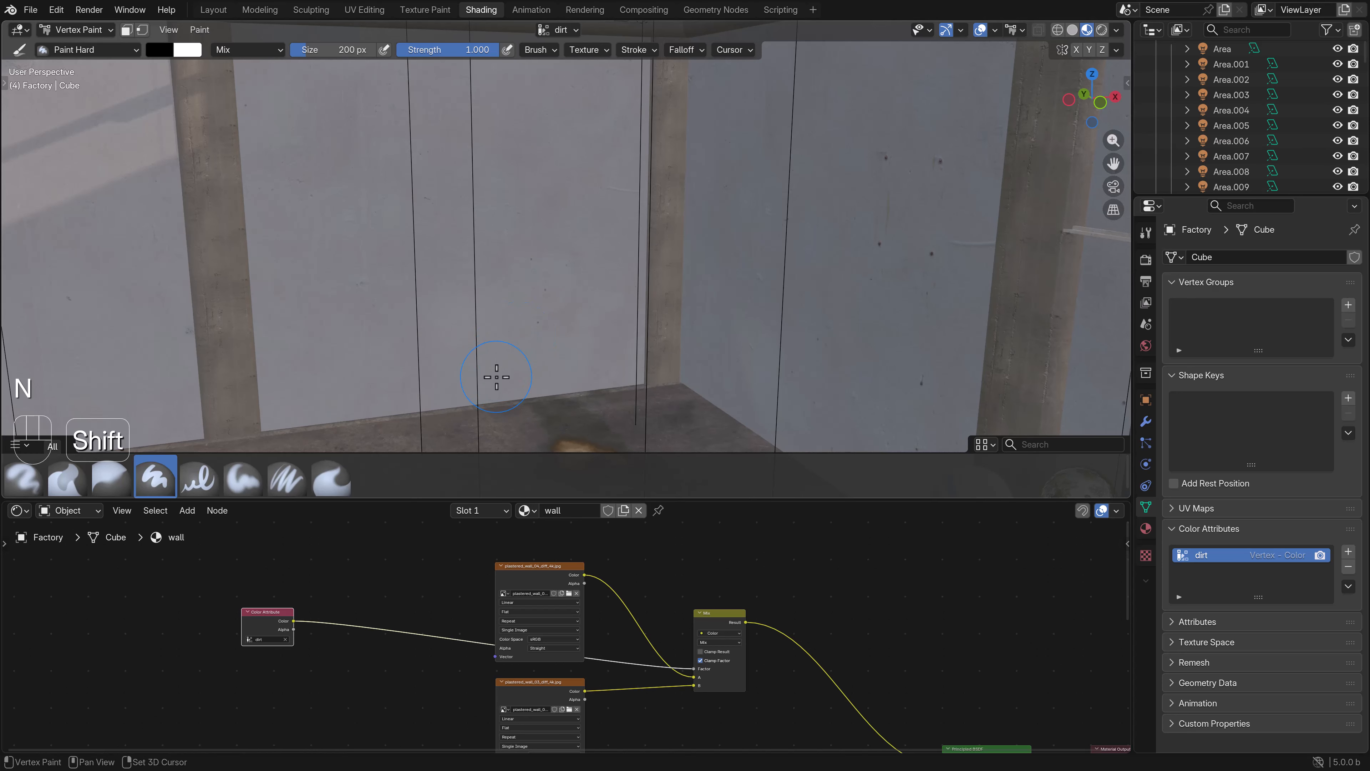
- Paint white dirt strokes with the Paint Hard brush along the base of the wall panel between the two pillars
middle_click_drag(497, 377, 558, 353, "shift")
left_click(564, 356, "ctrl")
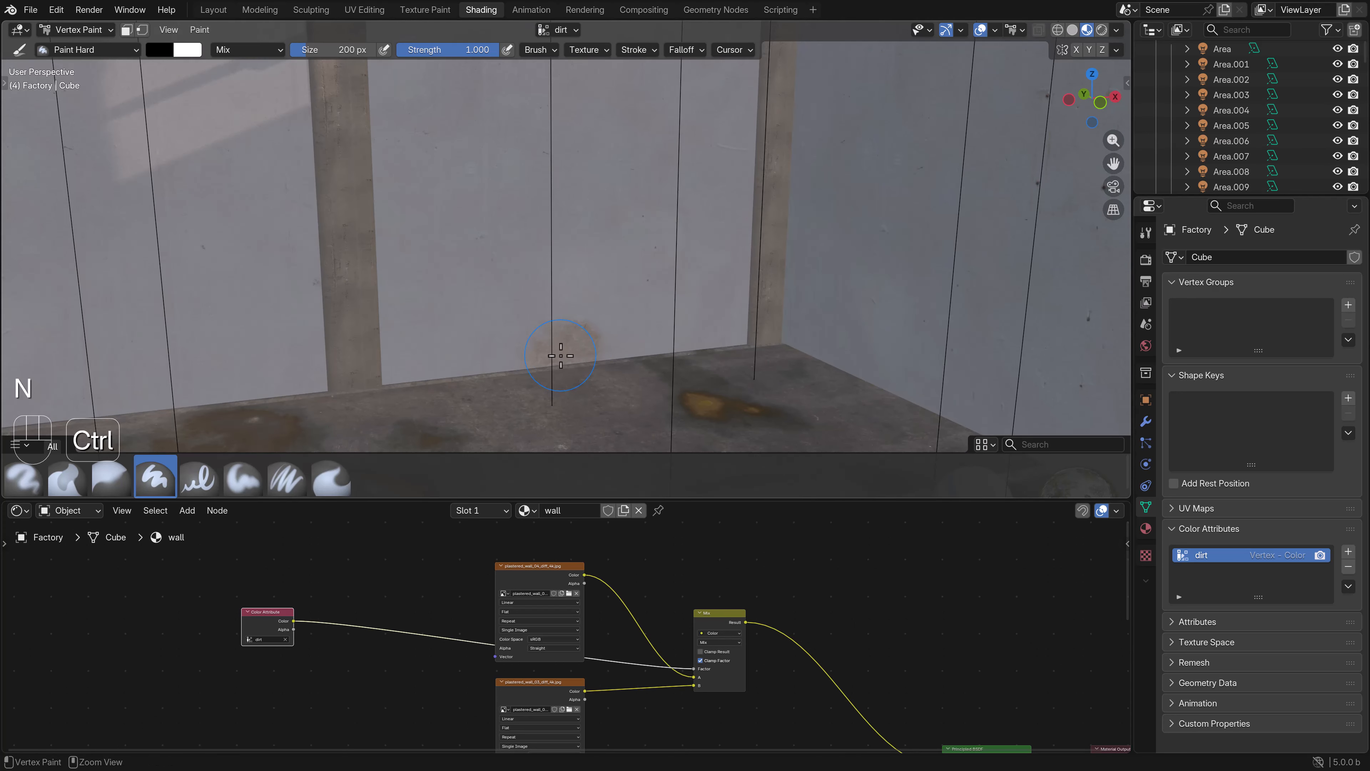
mouse_move(561, 355)
left_mouse_down("ctrl")
mouse_move(388, 345)
mouse_move(425, 354)
left_mouse_up("ctrl")
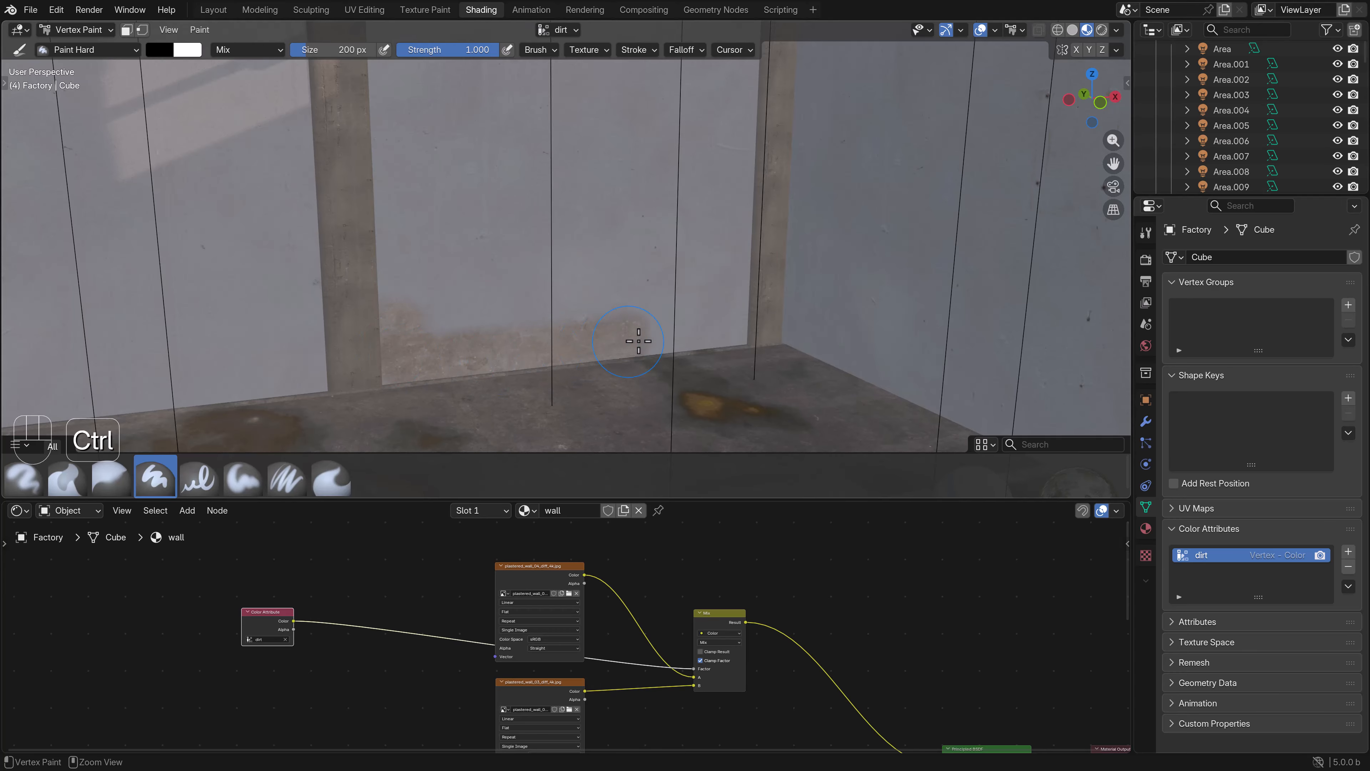
left_click_drag(639, 340, 738, 316, "ctrl")
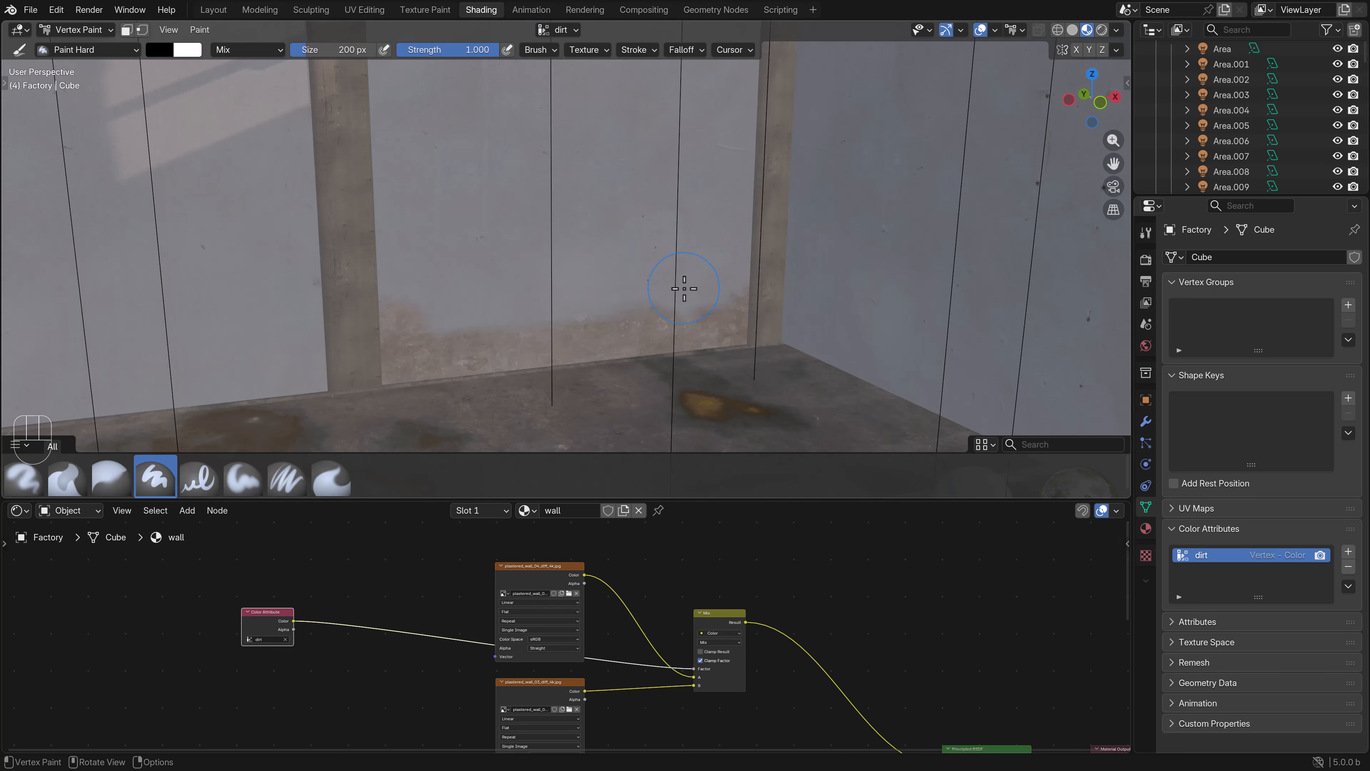
- Rework the upper edge of the painted dirt on the wall panel with the Paint Soft brush
left_click(242, 476)
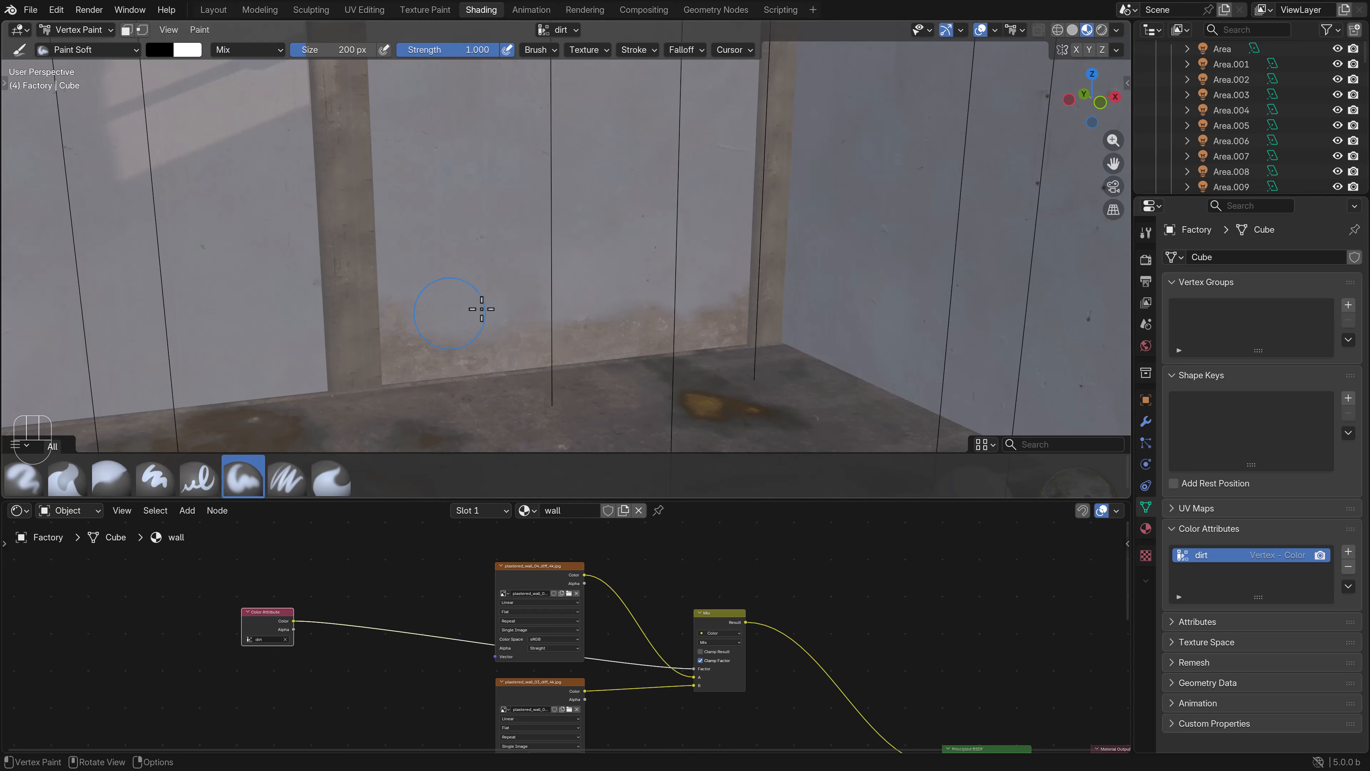
left_click_drag(485, 309, 636, 308)
scroll(558, 316, "left", 3)
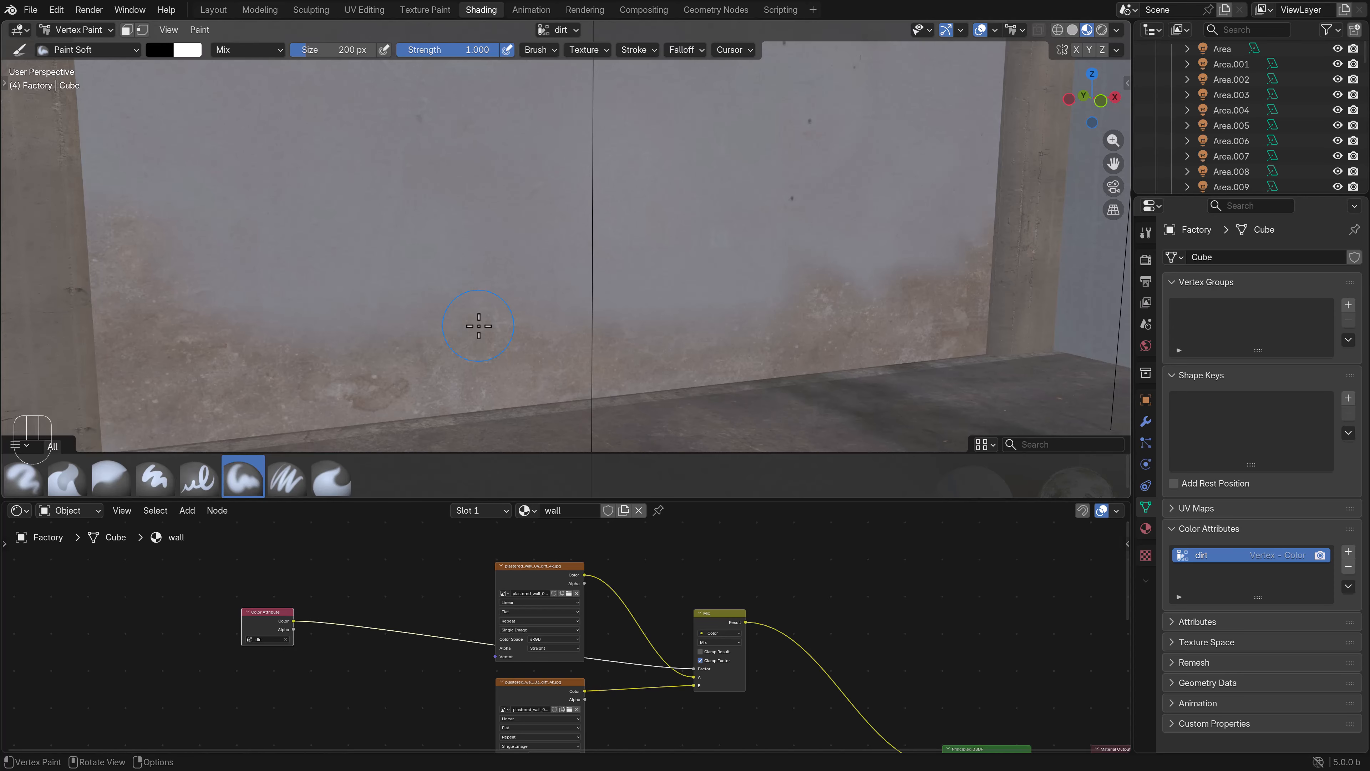
scroll(410, 330, "down", 3)
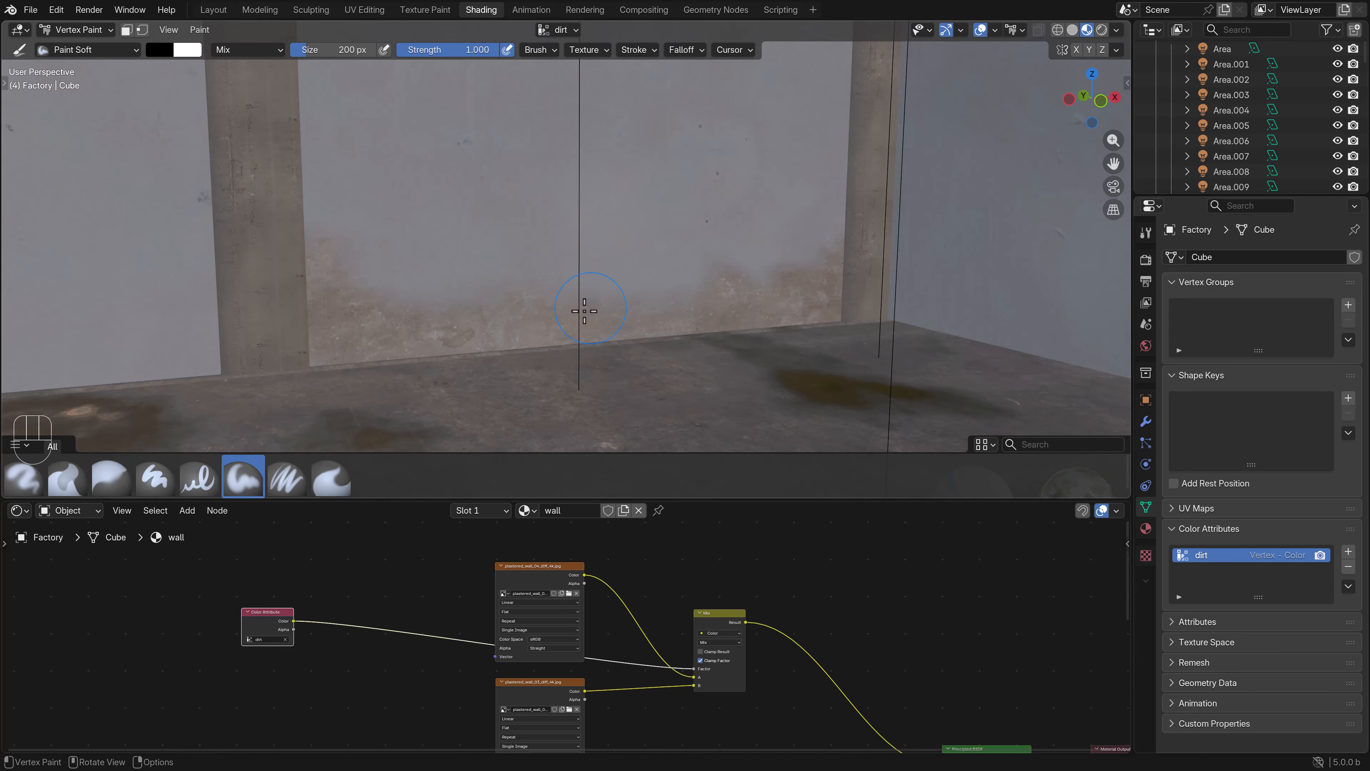
- Move the Color Attribute node farther away from the two plaster texture nodes
scroll(564, 632, "down", 2)
left_click_drag(348, 627, 315, 661)
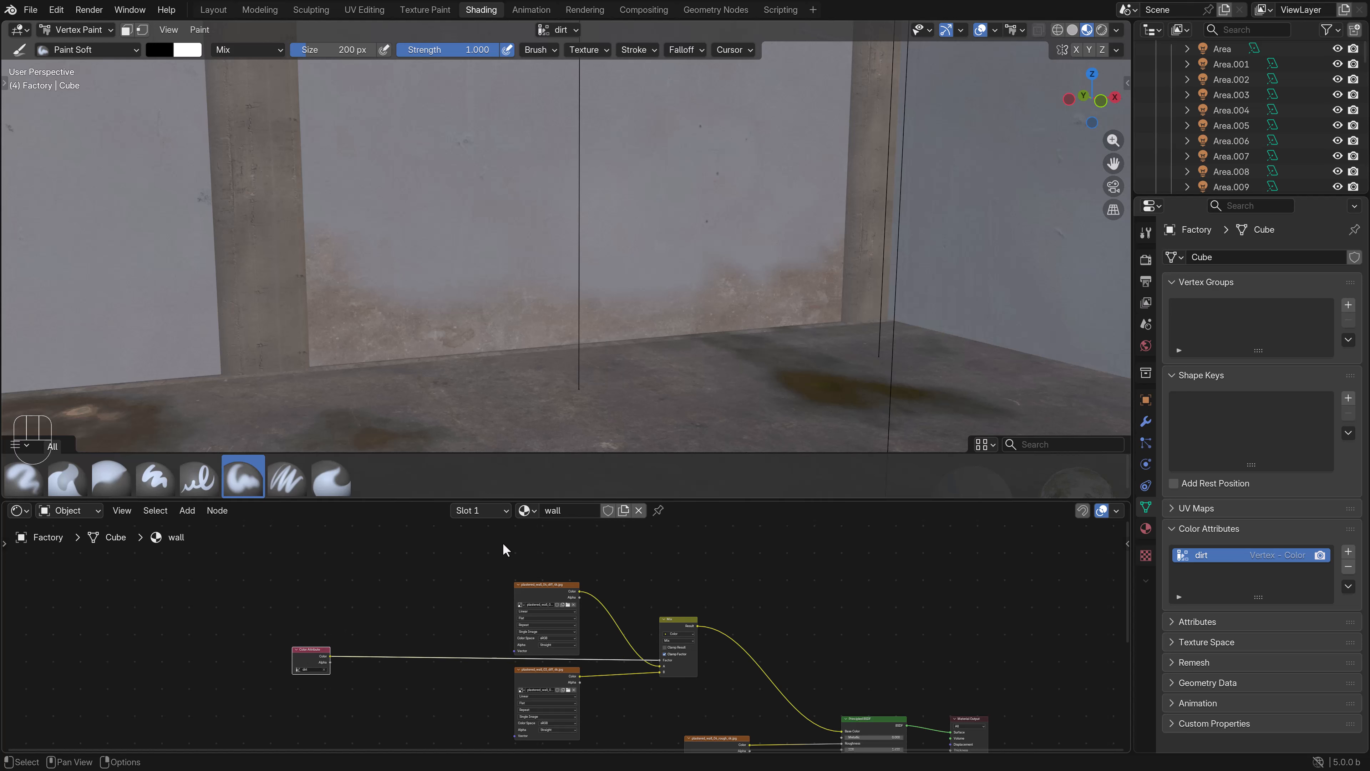
middle_click_drag(371, 640, 465, 612)
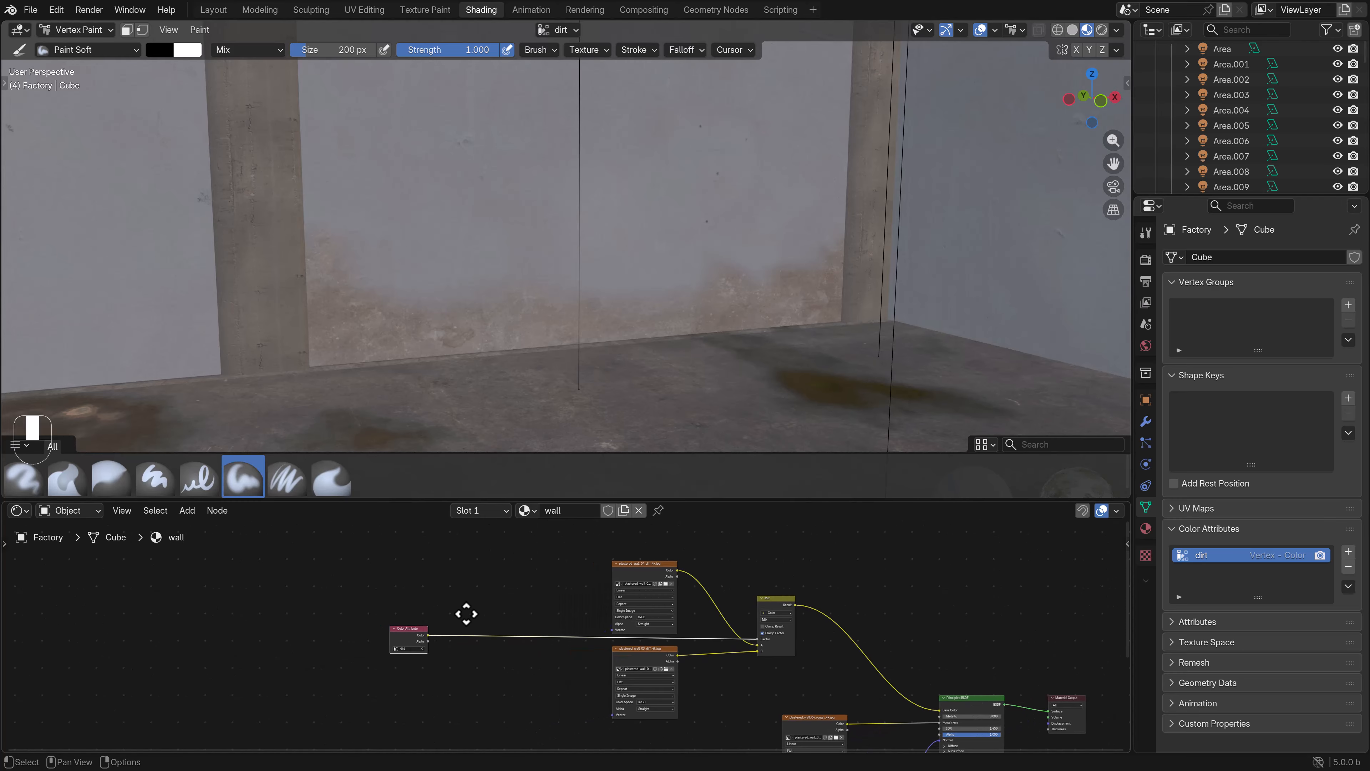
left_click_drag(413, 636, 362, 626)
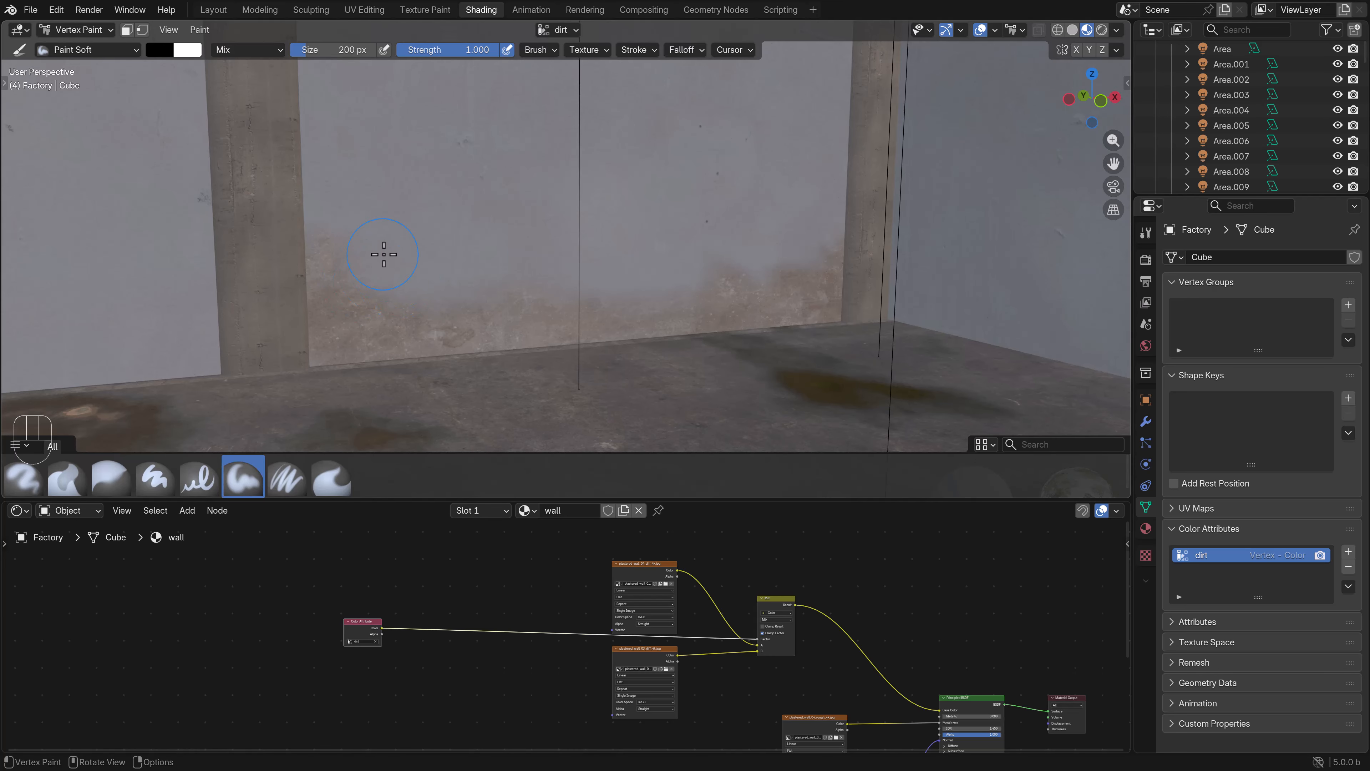
- Duplicate the lower plaster texture node near the Color Attribute node and load plastered_wall_03_grunge_2.jpg into the copy
left_click(636, 648)
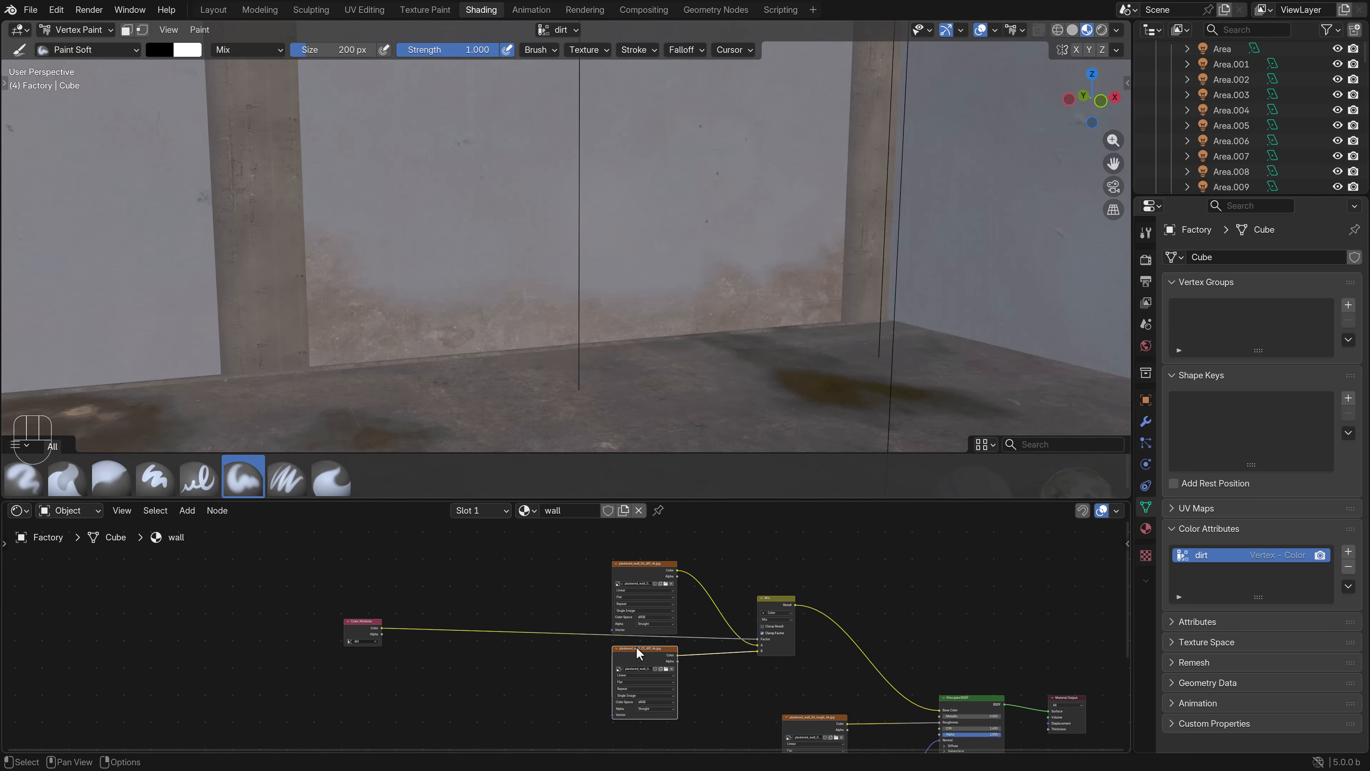
key("shift+d")
left_click(429, 665)
middle_click_drag(529, 691, 636, 646)
scroll(637, 646, "up", 4)
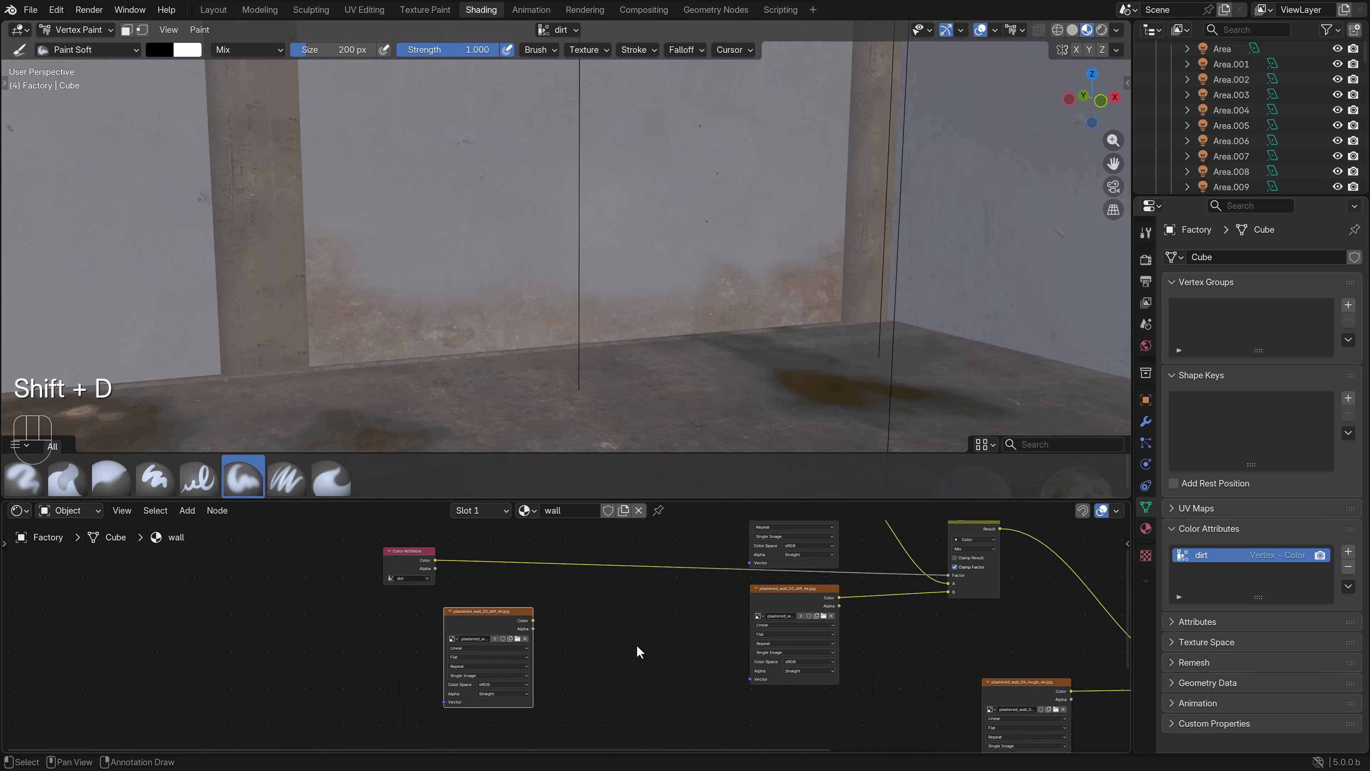
left_click(519, 640)
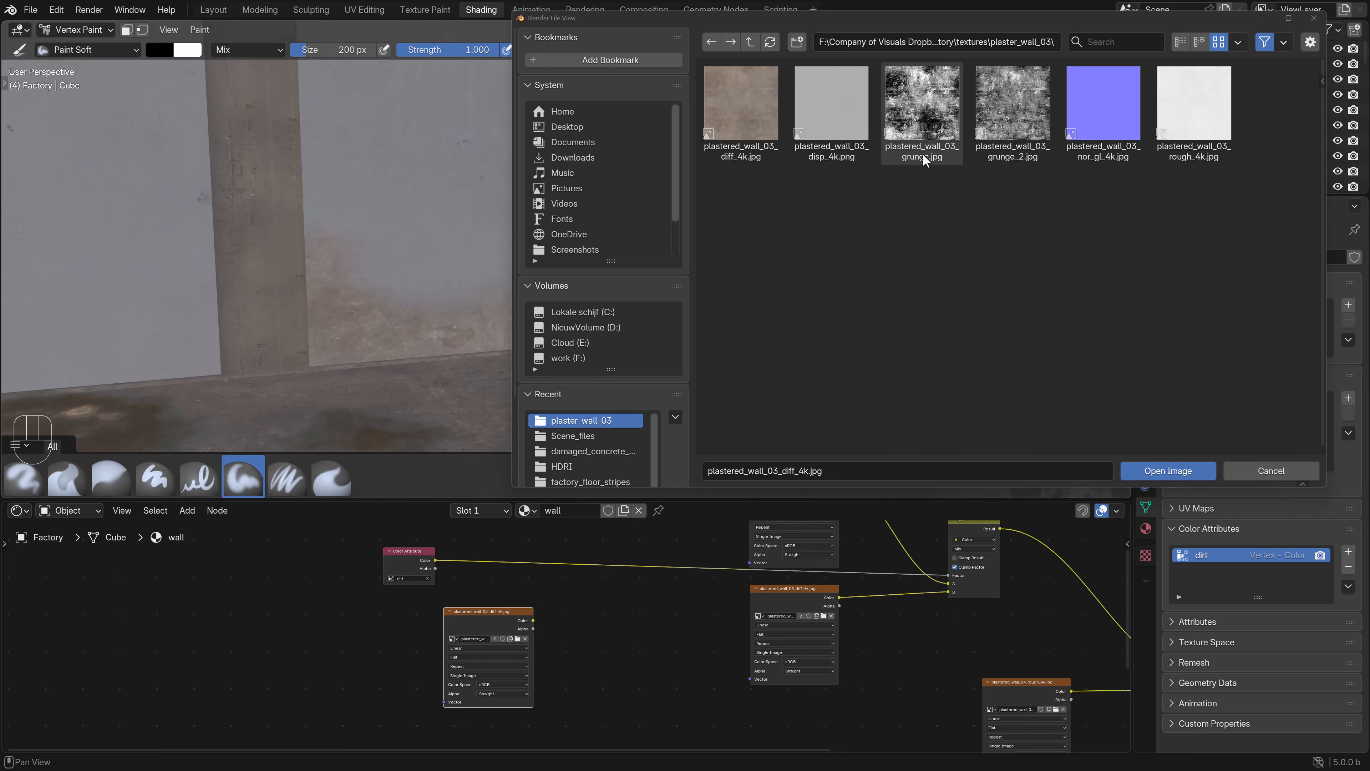
left_click(1007, 143)
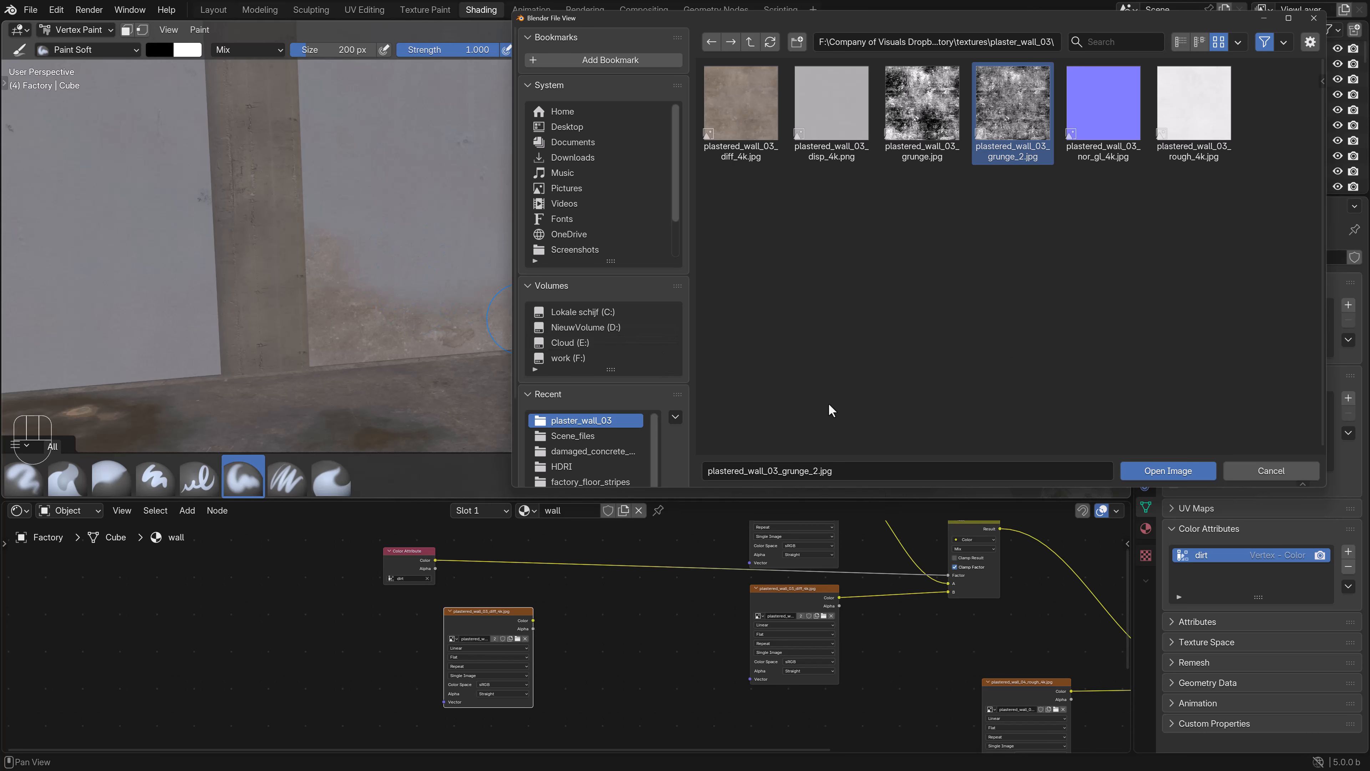
left_click(1156, 473)
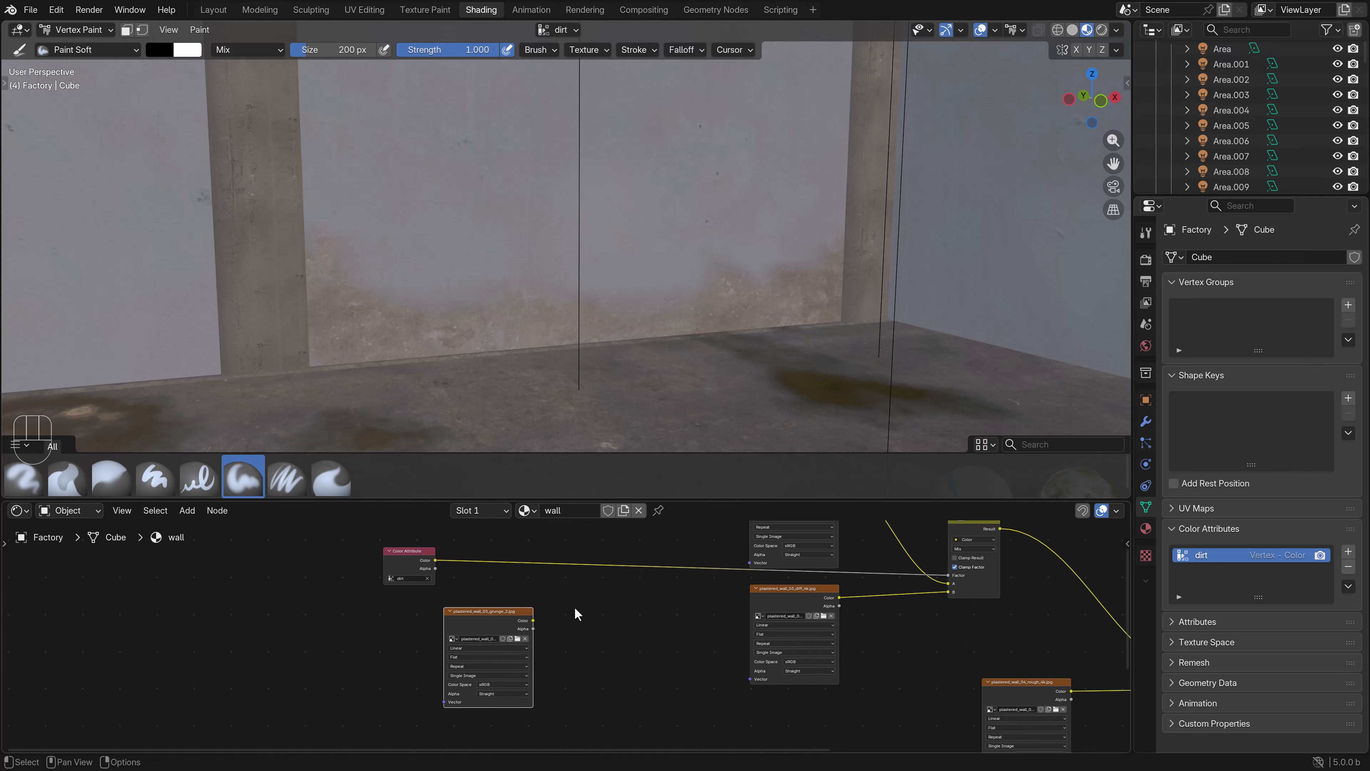
- Duplicate the Mix node and place the copy between the grunge texture and the plaster textures
left_click(501, 609)
scroll(631, 633, "down", 4)
middle_click_drag(702, 632, 721, 622)
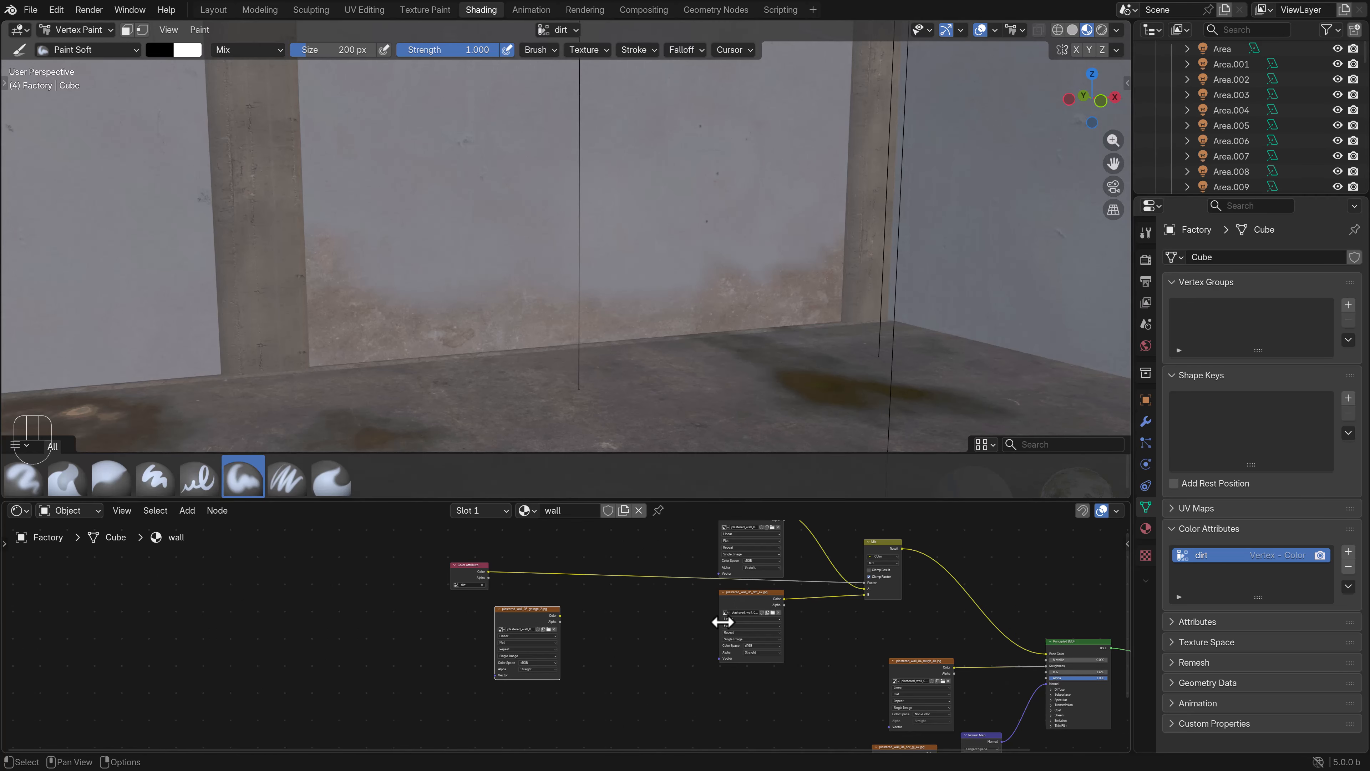
left_click(883, 543)
key("shift+d")
left_click(639, 605)
scroll(567, 624, "up", 1)
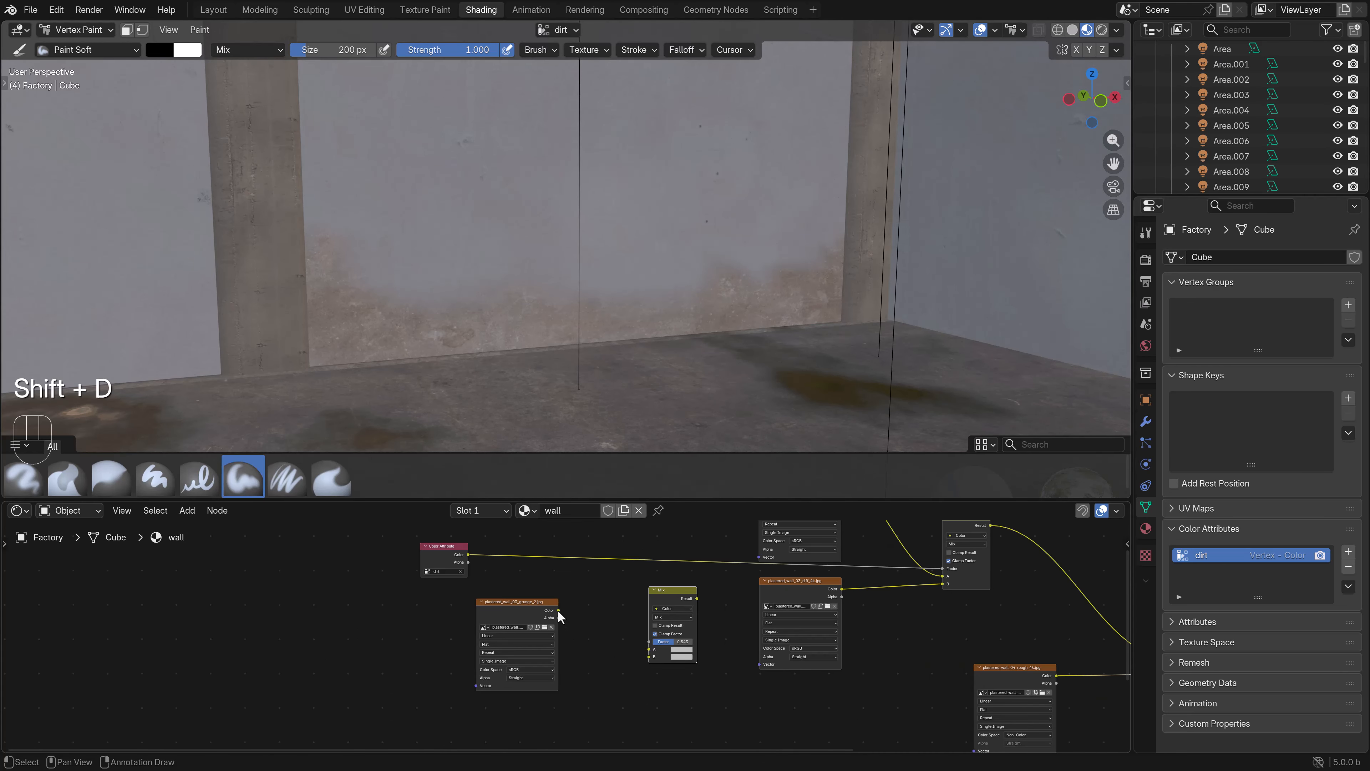
- Connect the grunge texture's Color to the new Mix node's B input and the dirt attribute's Color to its Factor
left_click_drag(558, 610, 561, 624)
left_click_drag(648, 661, 648, 658)
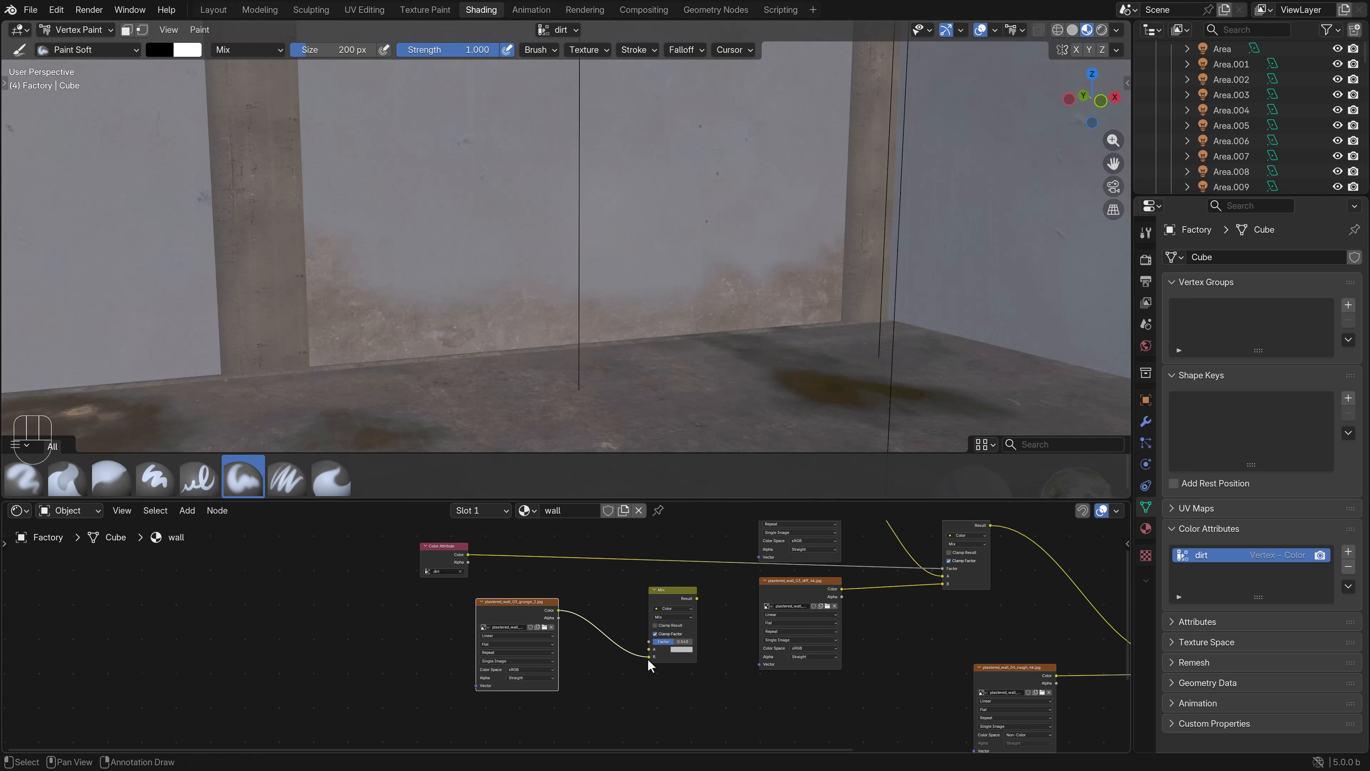
left_click_drag(468, 554, 649, 641)
- Move the dirt attribute, grunge texture and new Mix nodes away from the plaster textures, and set the grunge texture's color space to Non-Color
scroll(633, 613, "down", 2)
left_click_drag(681, 697, 287, 563)
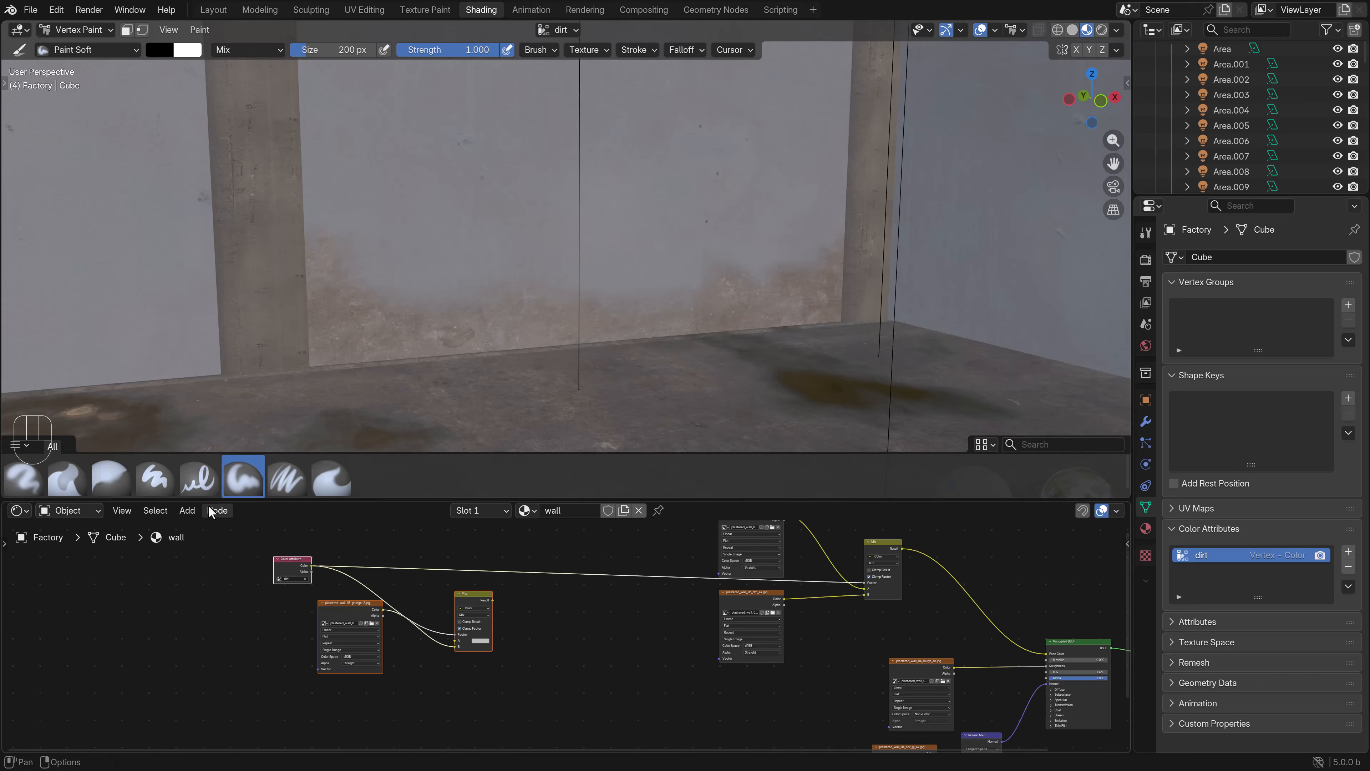
left_click(359, 656)
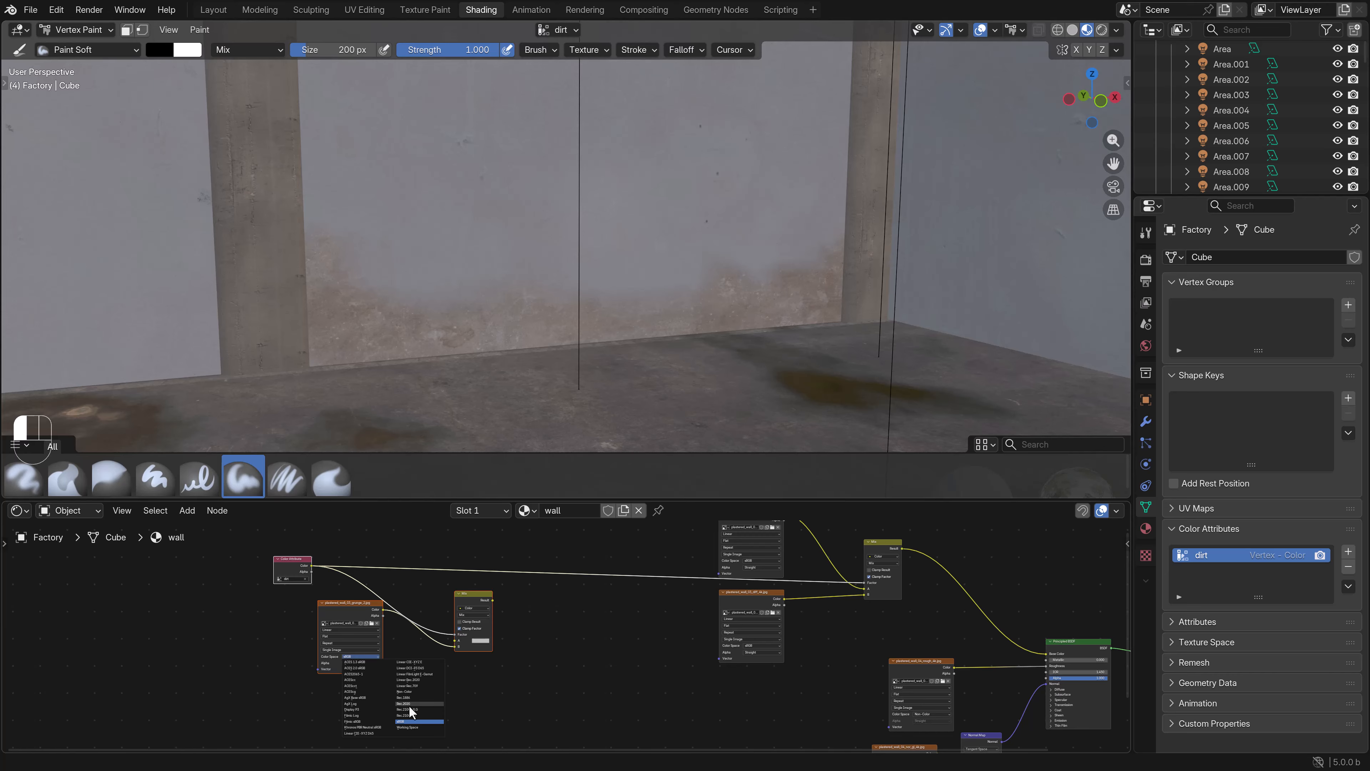
left_click(409, 691)
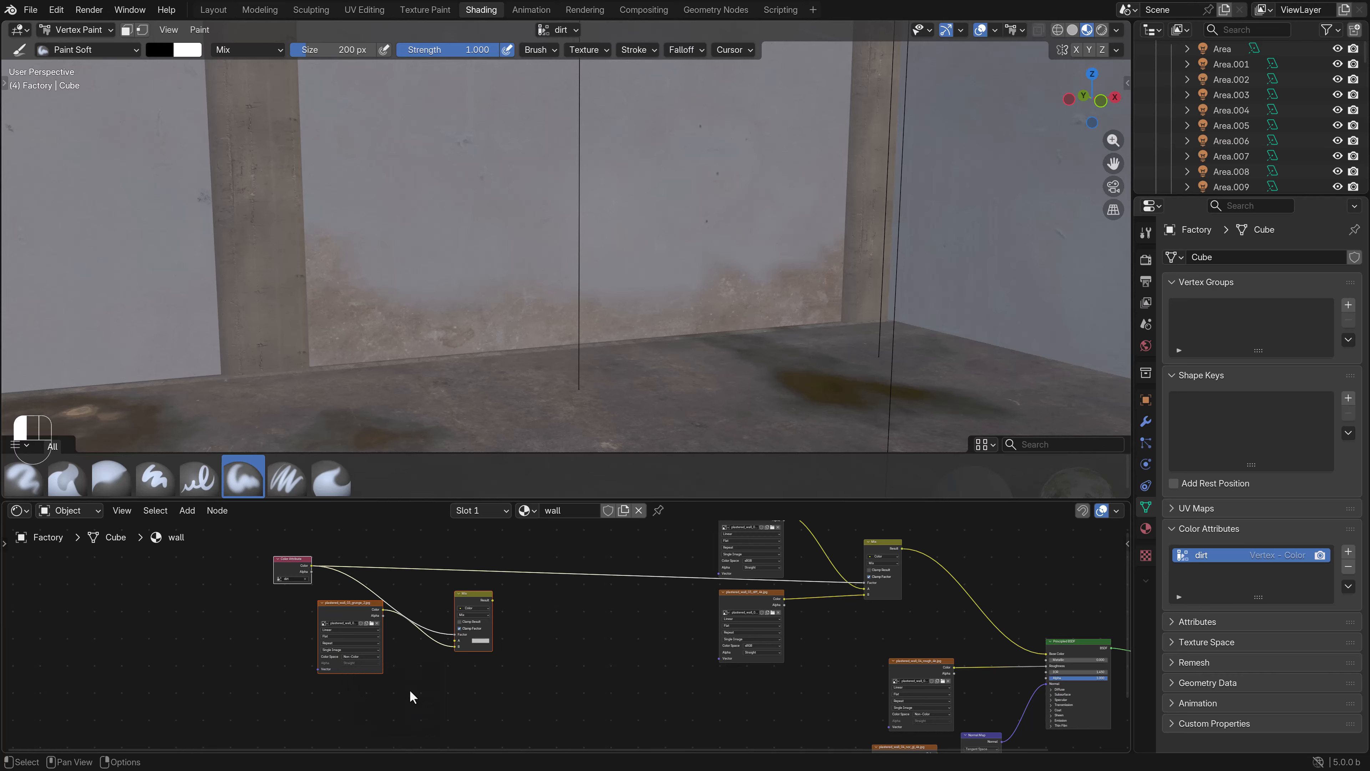
left_click(512, 654)
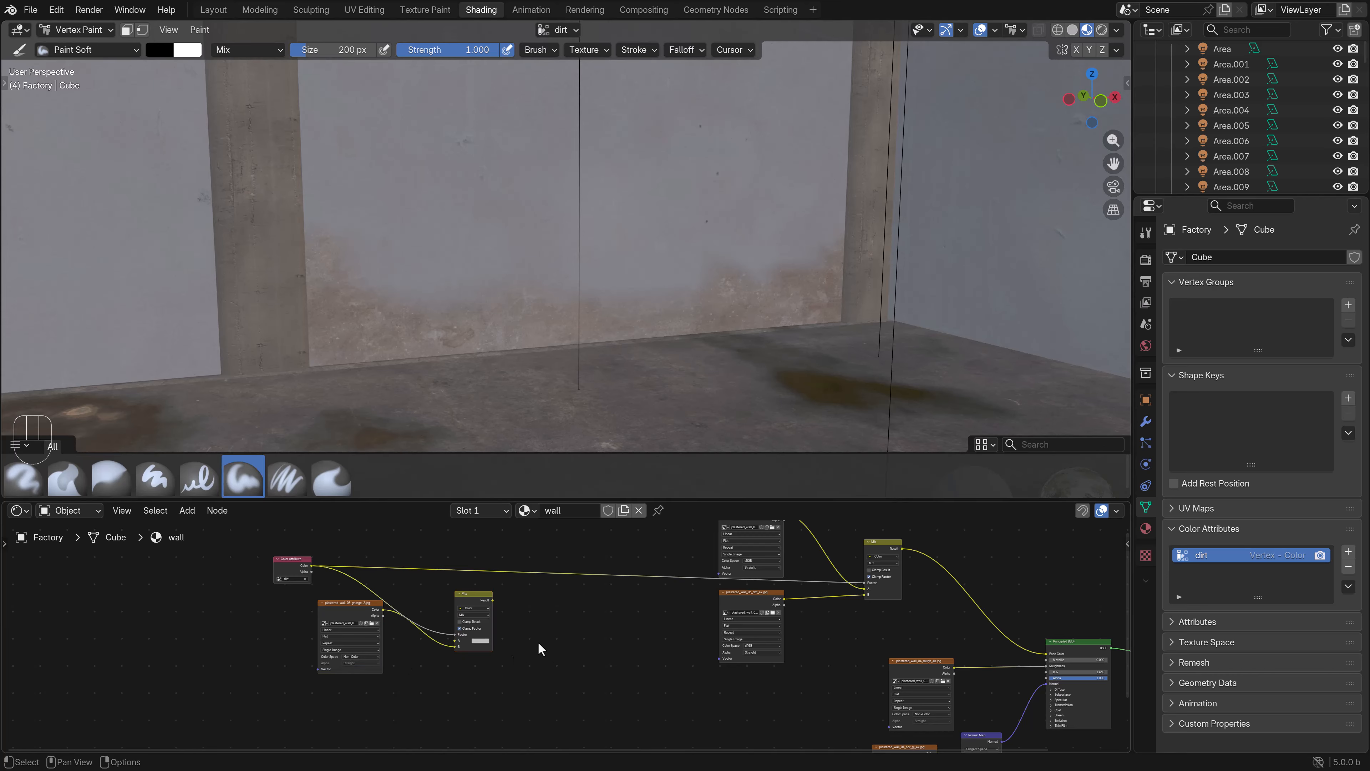
- Add a Color Ramp node between the new Mix node and the plaster textures
left_click(186, 509)
mouse_move(223, 600)
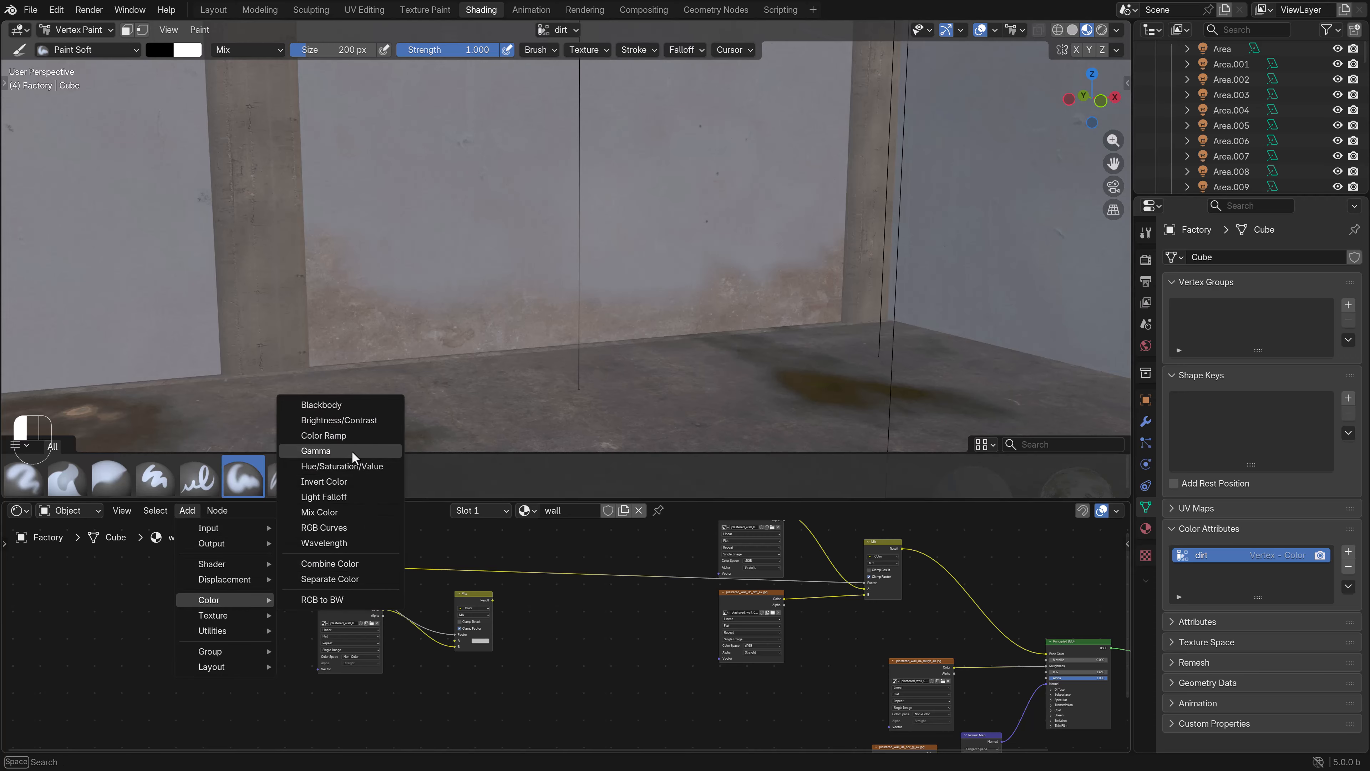
left_click(323, 435)
left_click(567, 682)
scroll(568, 683, "up", 1)
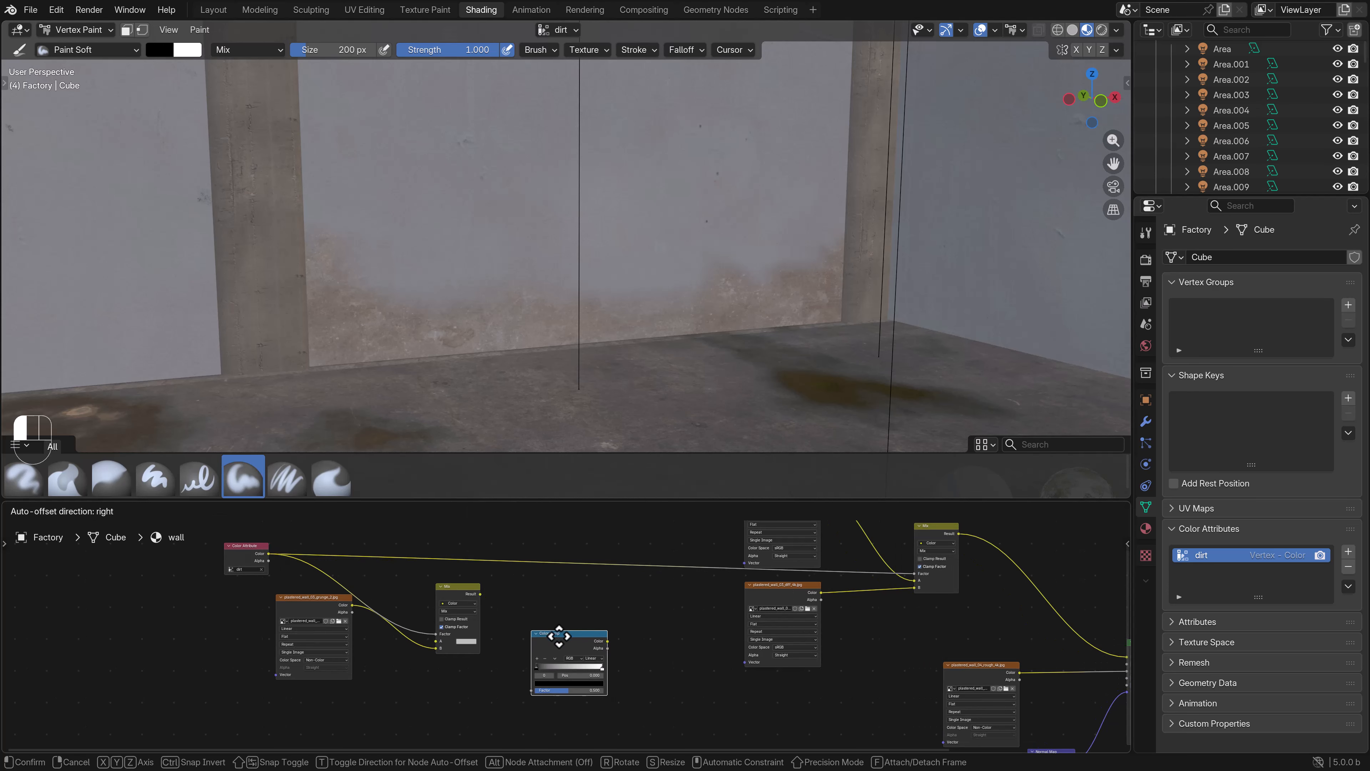
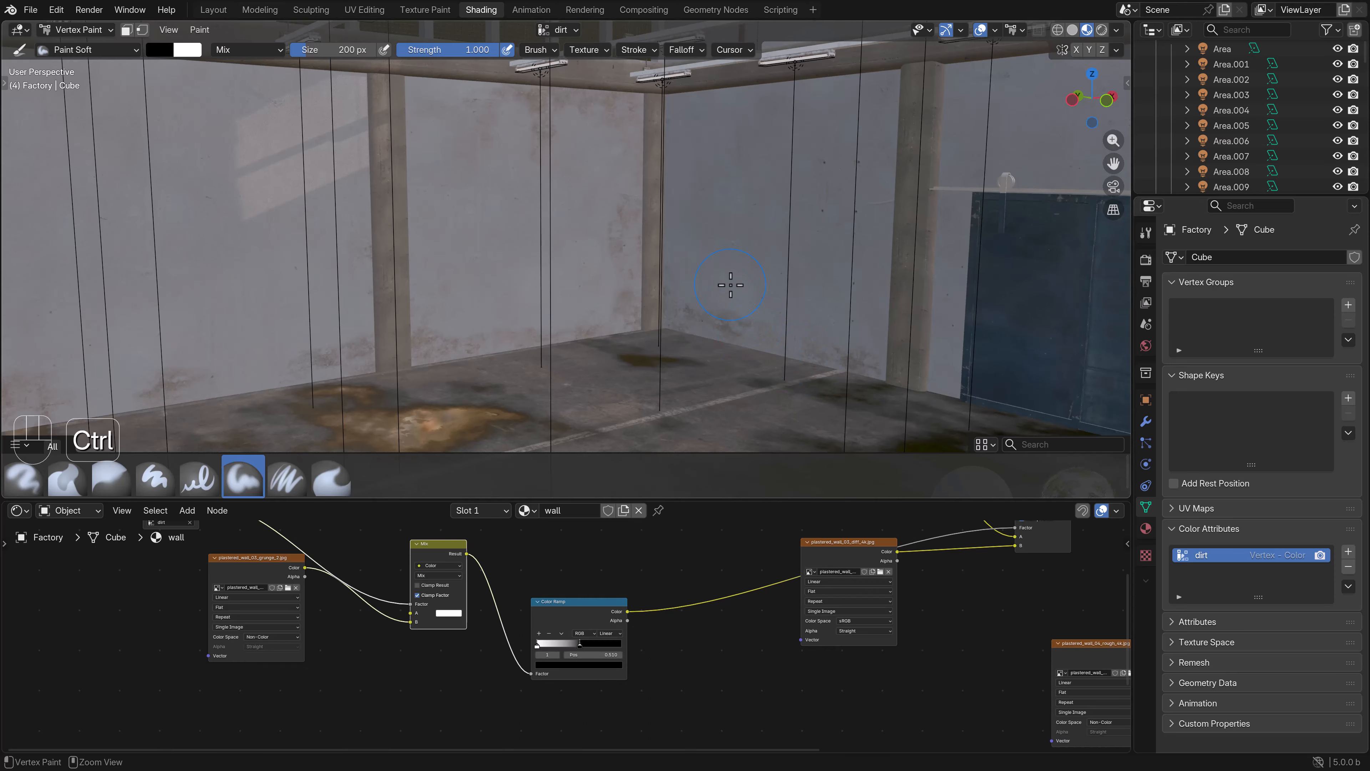
- Paint dirt onto the walls in the room corner and around the blue sliding door
middle_click_drag(762, 264, 707, 285, "shift")
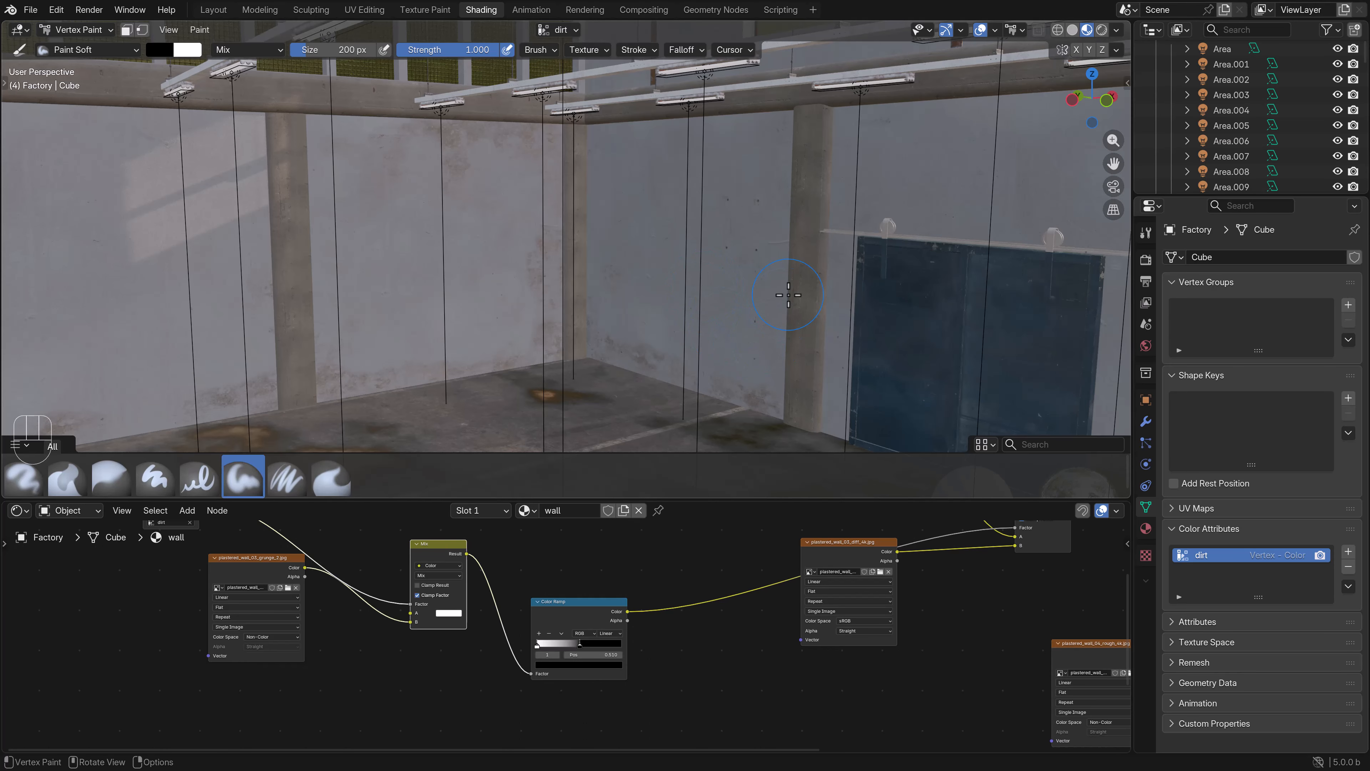
left_click_drag(834, 404, 840, 335, "ctrl")
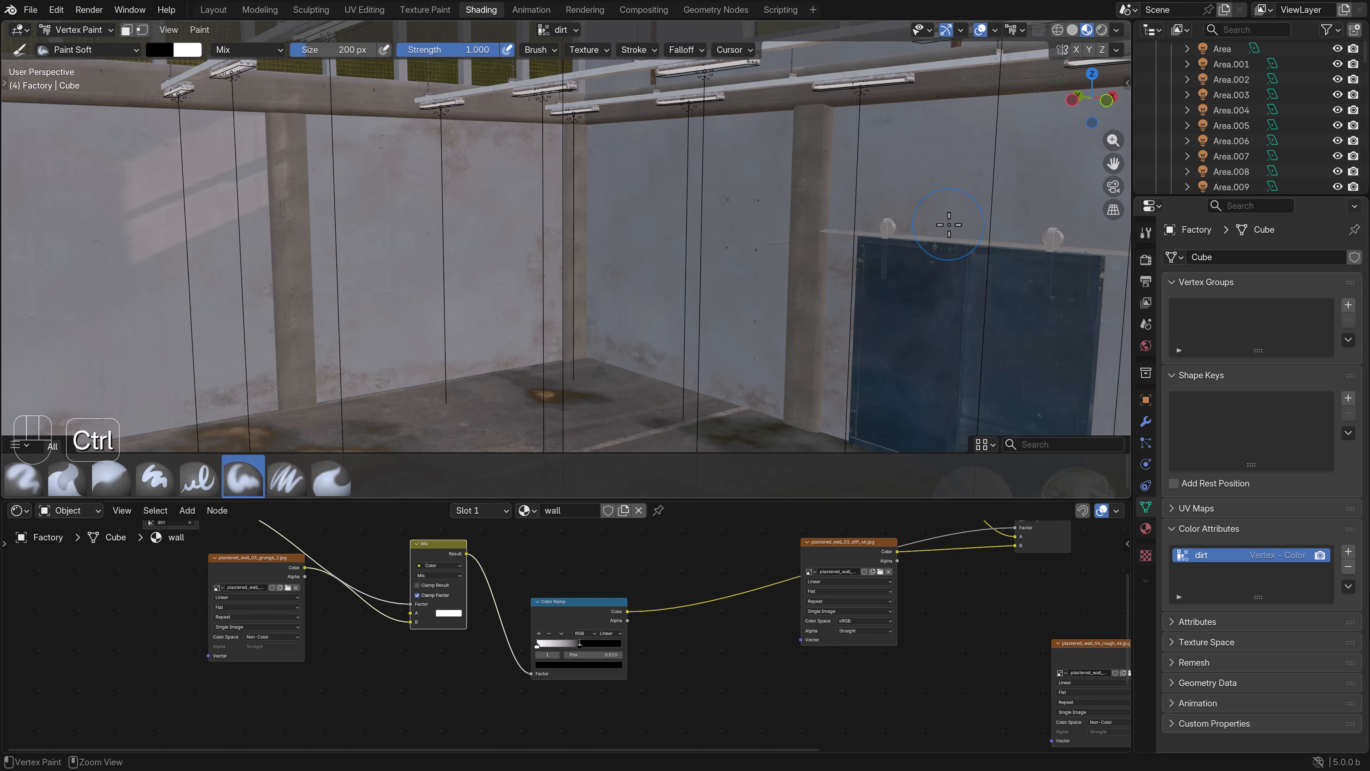
middle_click_drag(971, 296, 763, 243, "shift")
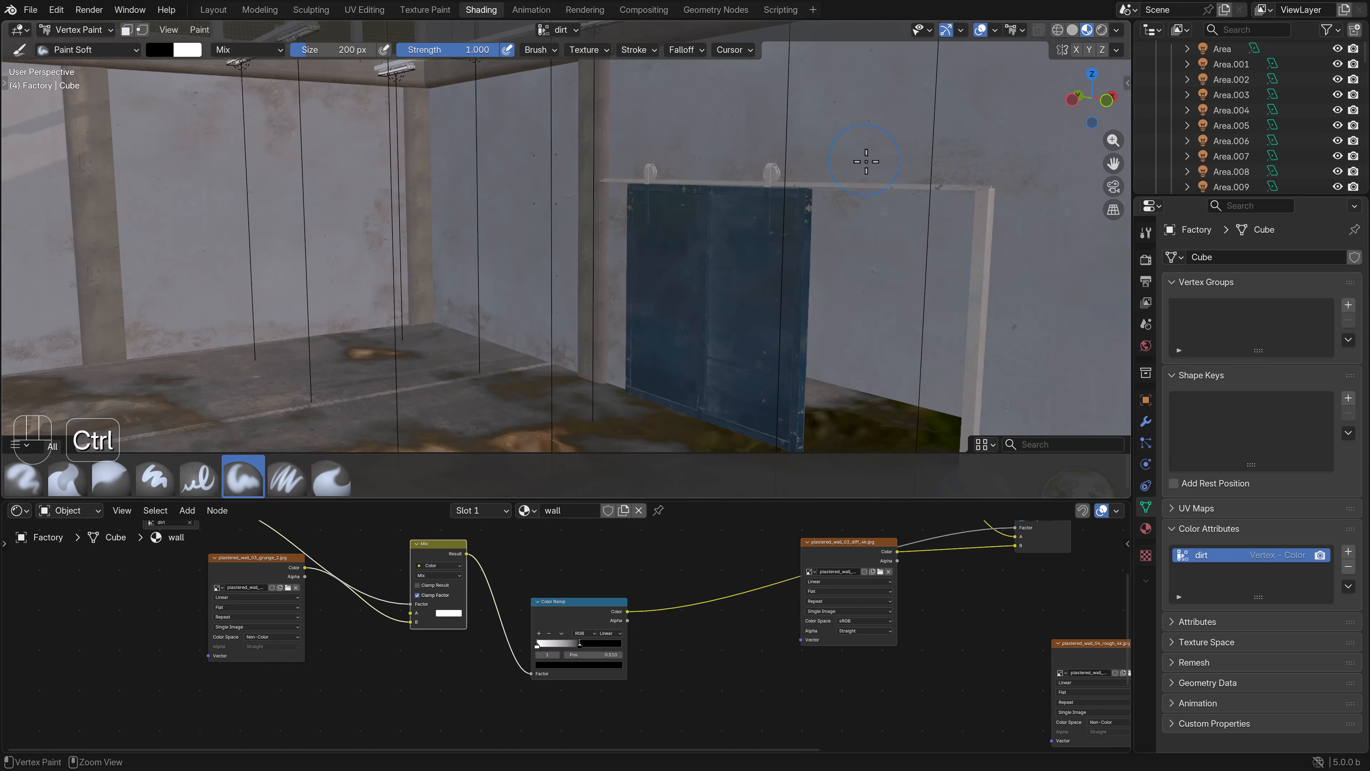
scroll(866, 164, "down", 3)
left_click_drag(833, 266, 838, 384, "ctrl")
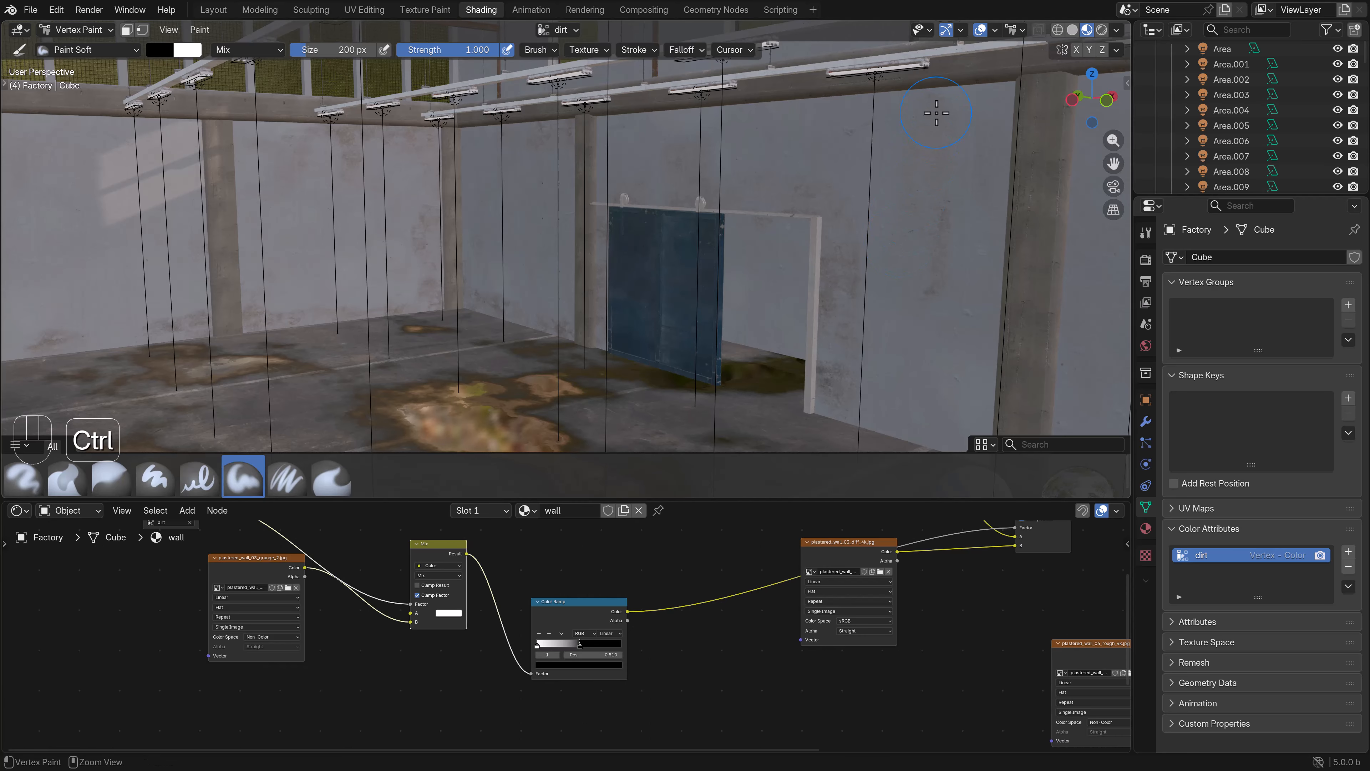
- Paint dirt onto the wall beside the sliding door's opening and below the beam
middle_click_drag(786, 144, 774, 191, "shift")
scroll(756, 184, "up", 3)
scroll(782, 195, "up", 4)
scroll(789, 245, "down", 6)
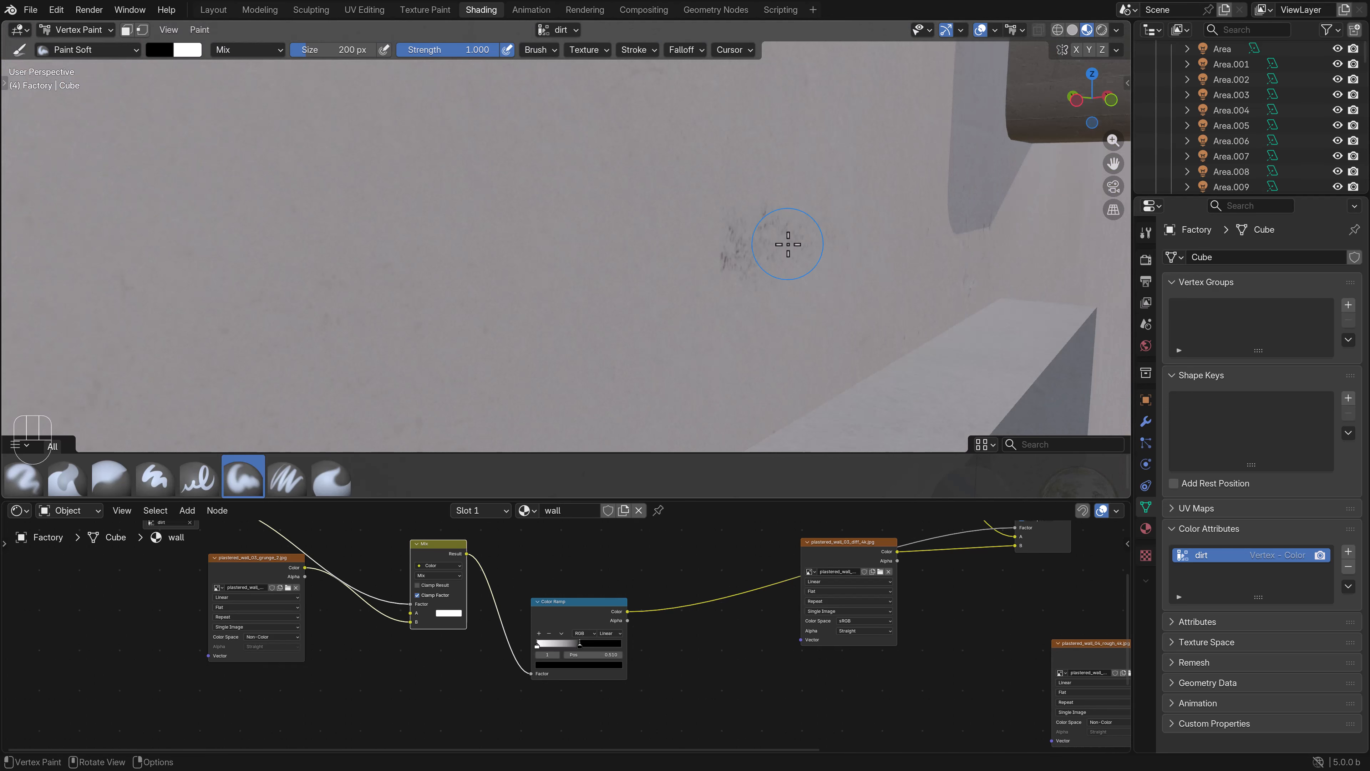
middle_click_drag(853, 208, 715, 221, "shift")
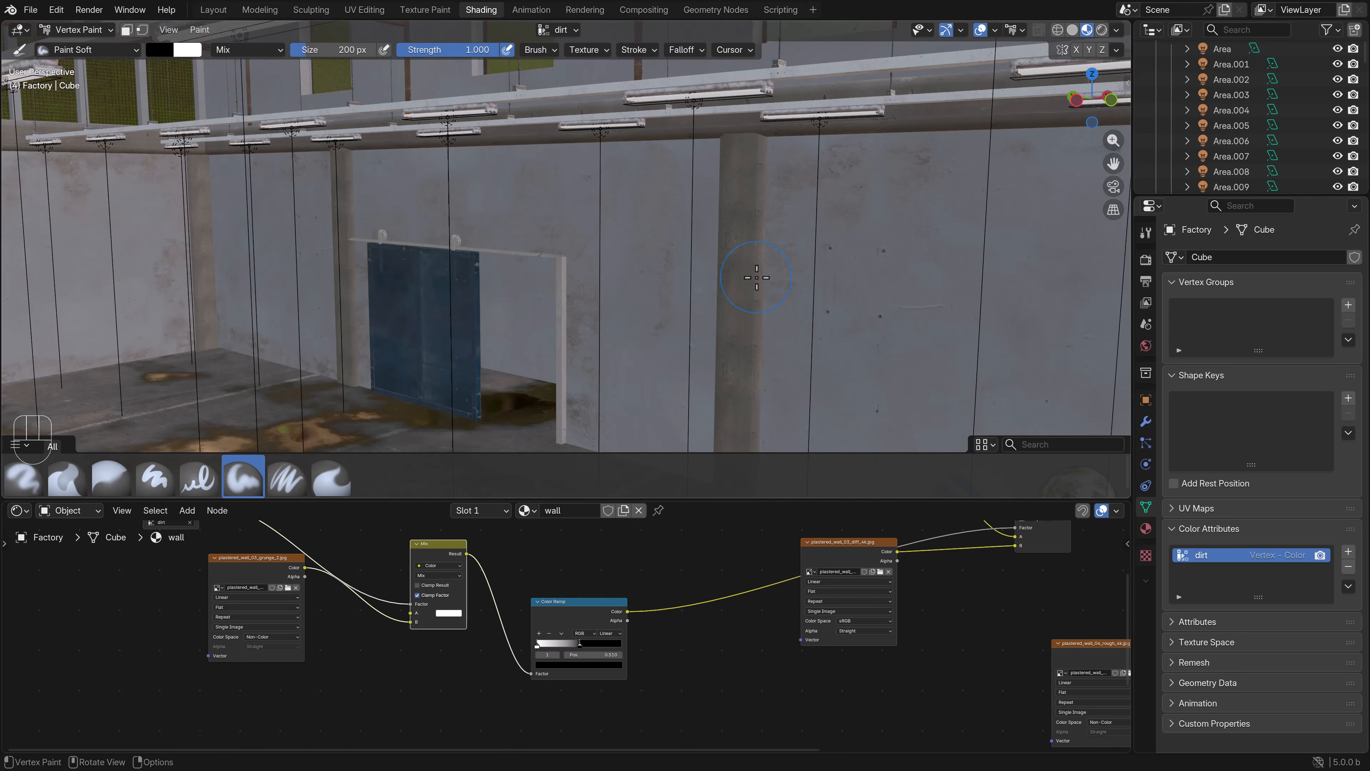
middle_click_drag(442, 313, 566, 285, "shift")
scroll(694, 575, "down", 3)
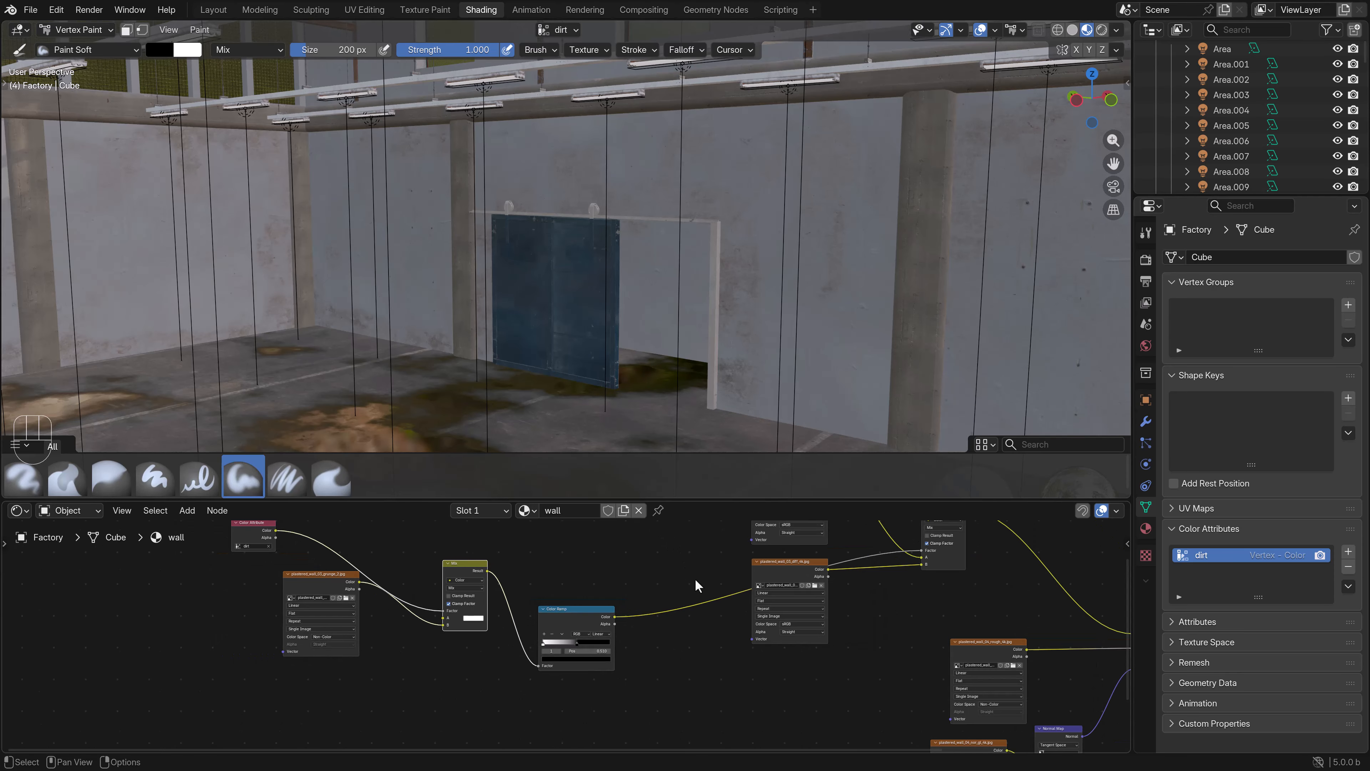
- Insert a Hue/Saturation/Value node between the second plaster color texture and the Mix node's B input, with Value 0.8
middle_click_drag(831, 606, 692, 648)
left_click_drag(668, 614, 617, 681)
left_click(188, 510)
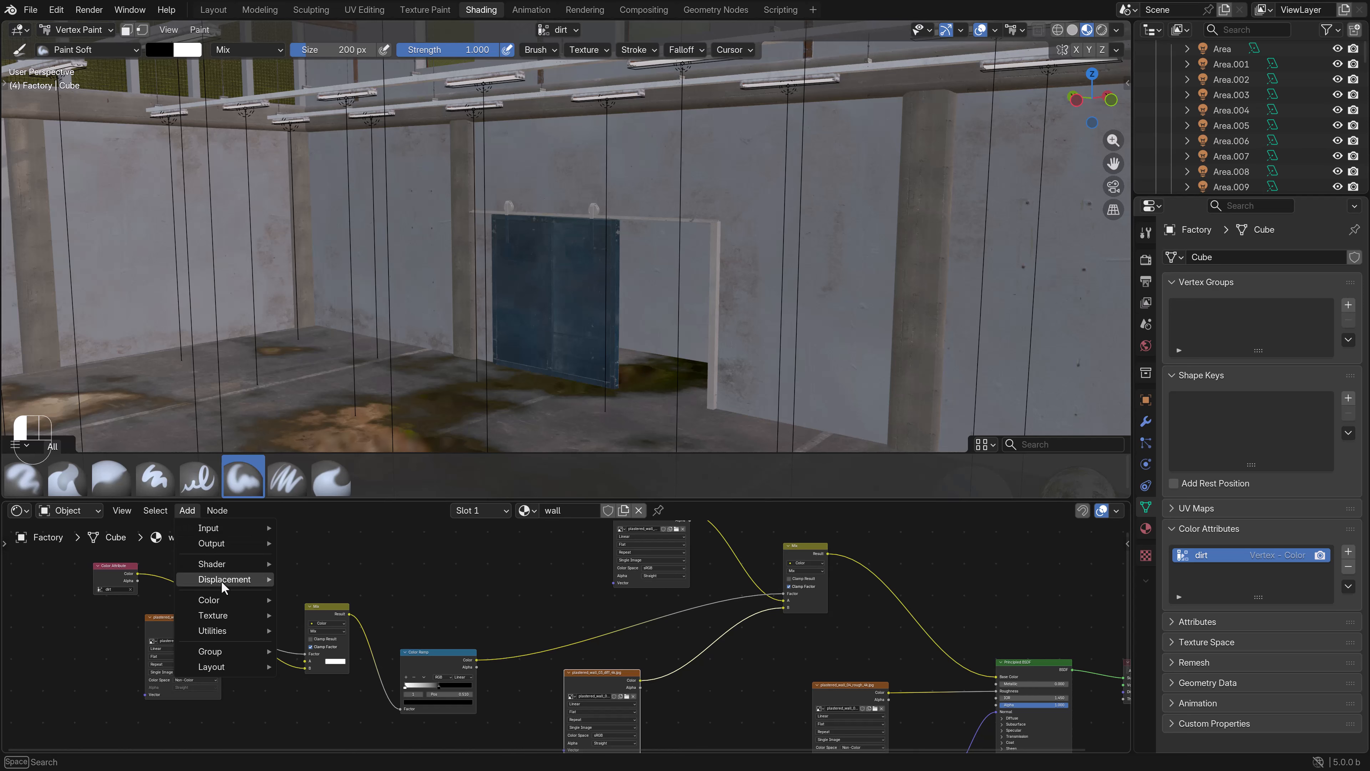
mouse_move(224, 602)
left_click(334, 478)
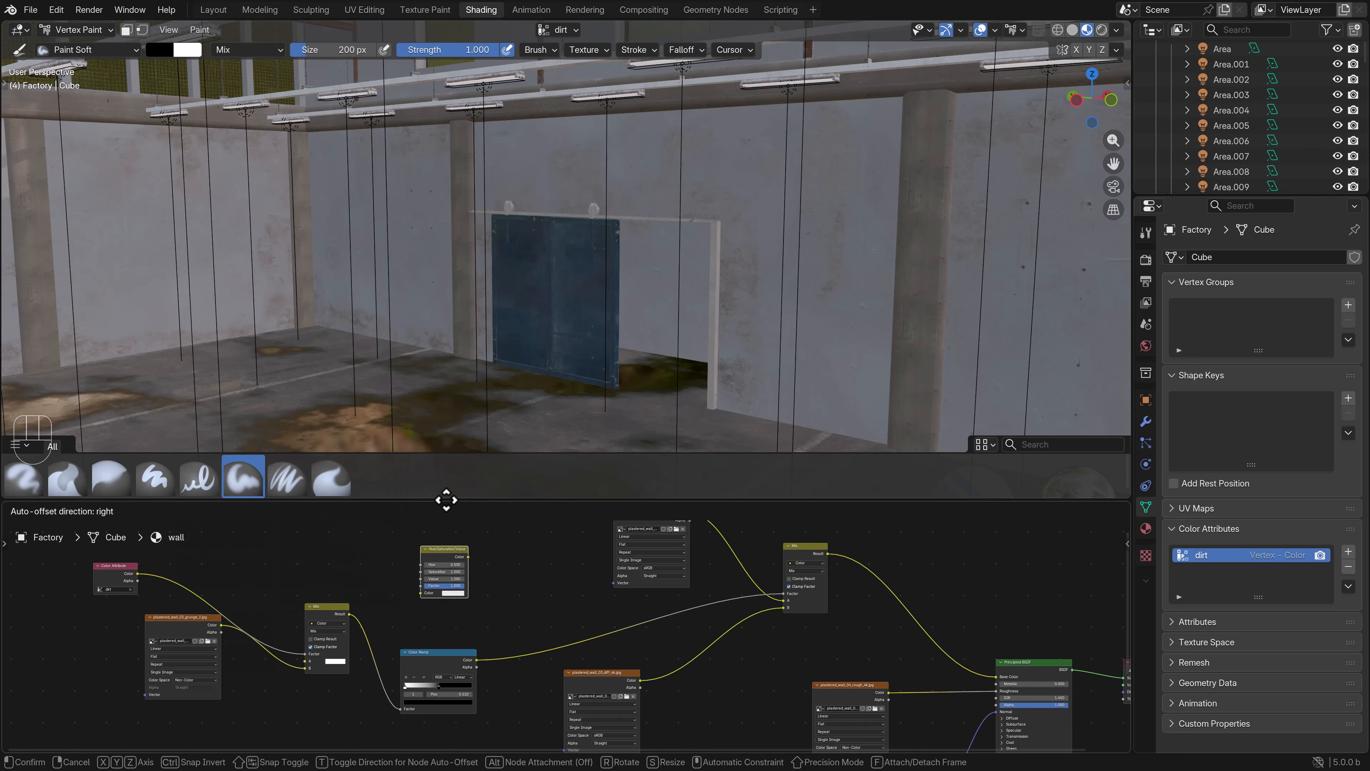
left_click(699, 656)
left_click(709, 668)
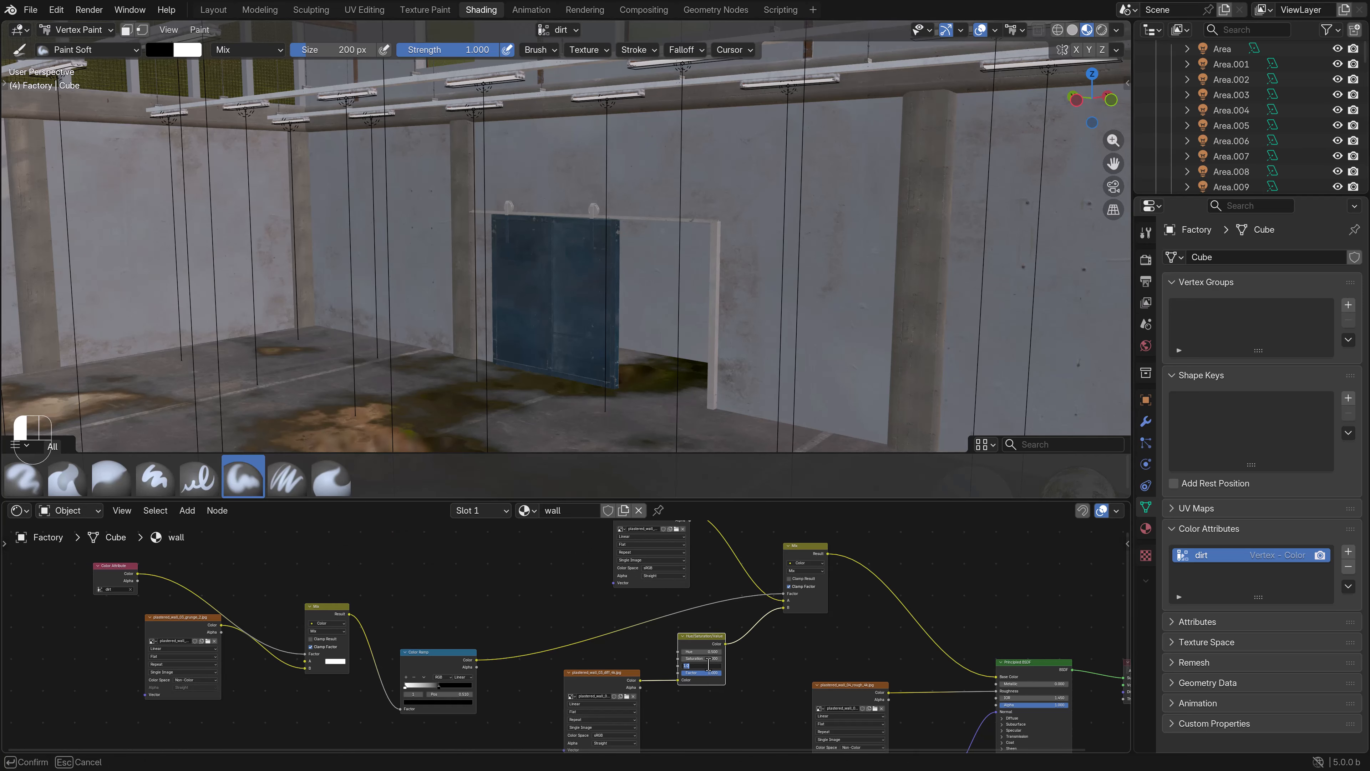
type("0.8")
key("Return")
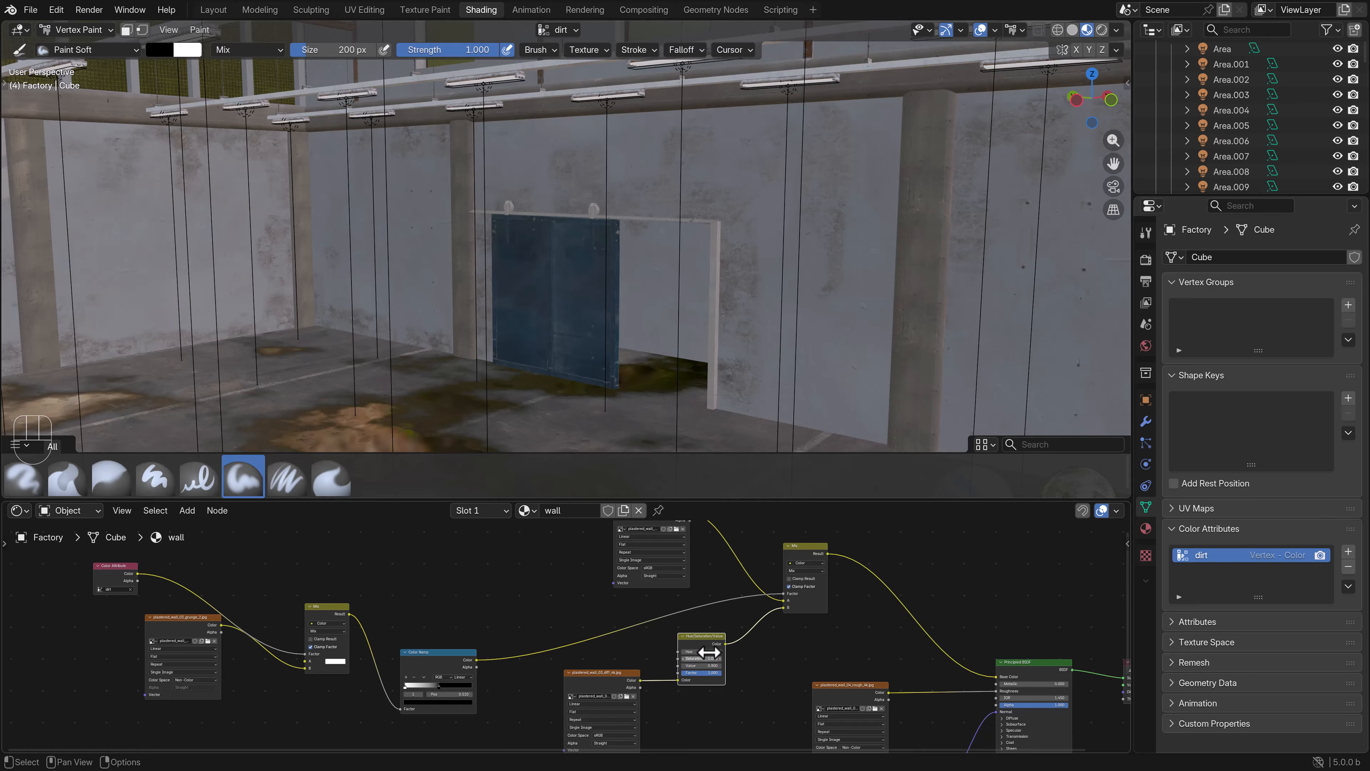
- Paint more dirt onto the wall above the sliding door, underneath the long beam
scroll(796, 239, "down", 1)
scroll(753, 239, "up", 1)
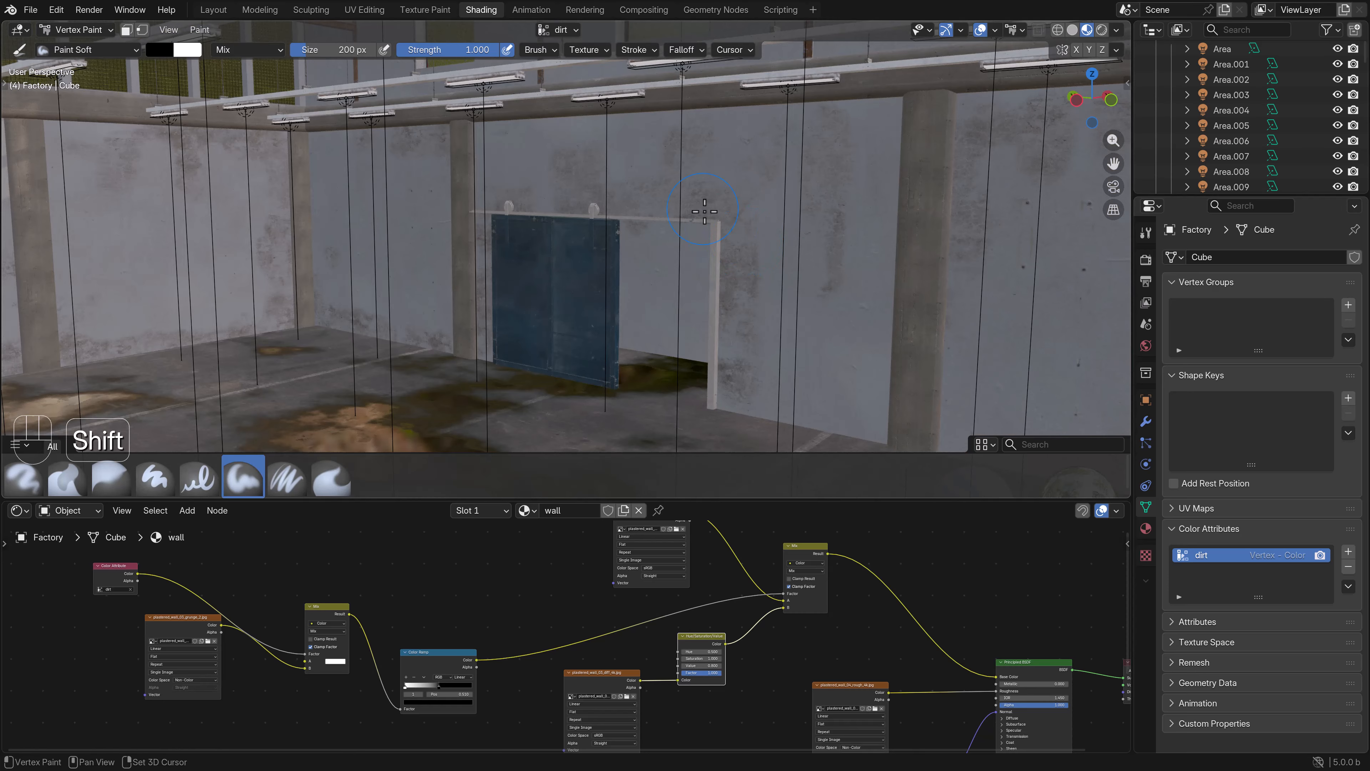
middle_click_drag(696, 162, 686, 255, "shift")
middle_click_drag(588, 148, 524, 236, "shift")
scroll(580, 246, "up", 2)
scroll(535, 236, "up", 1)
key("ctrl")
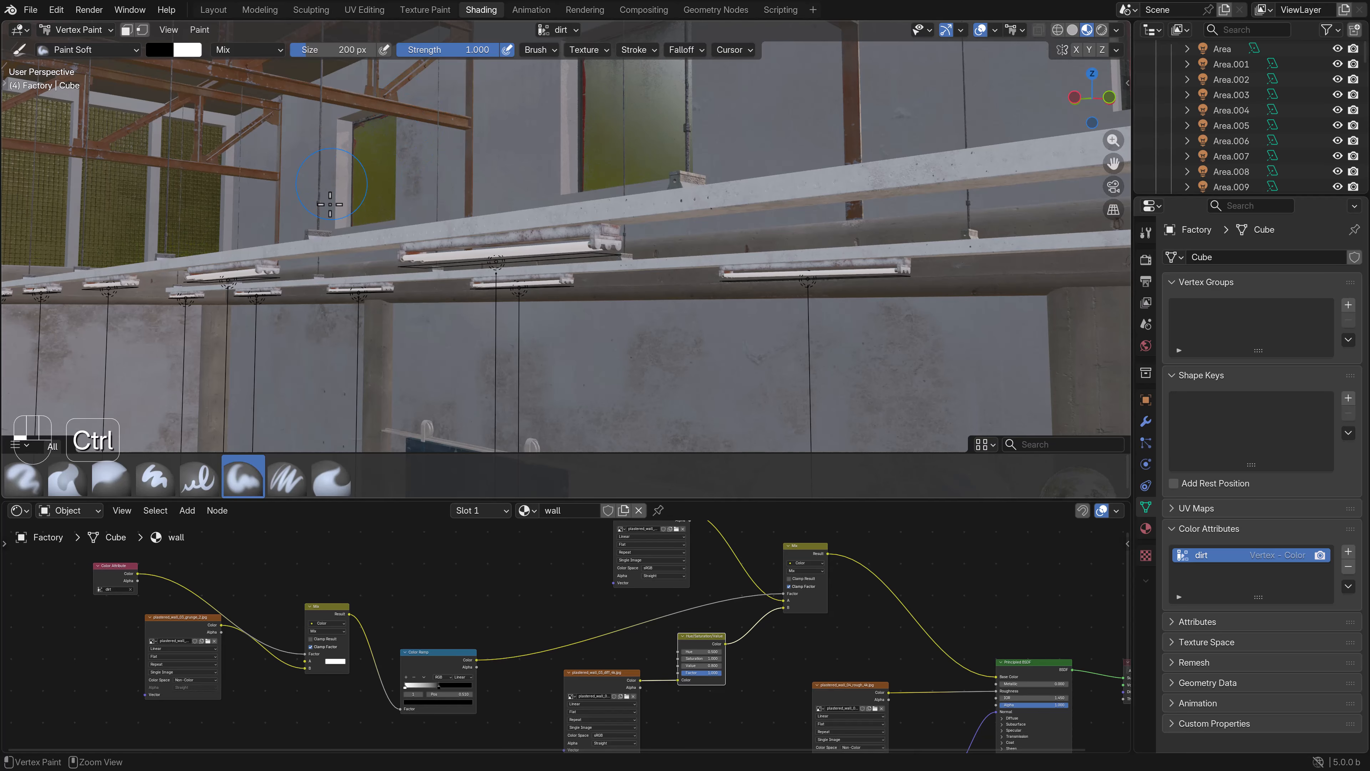
- Paint dirt around the upper windows and along the wall just above the concrete ledge
middle_click_drag(377, 86, 452, 300)
key("ctrl")
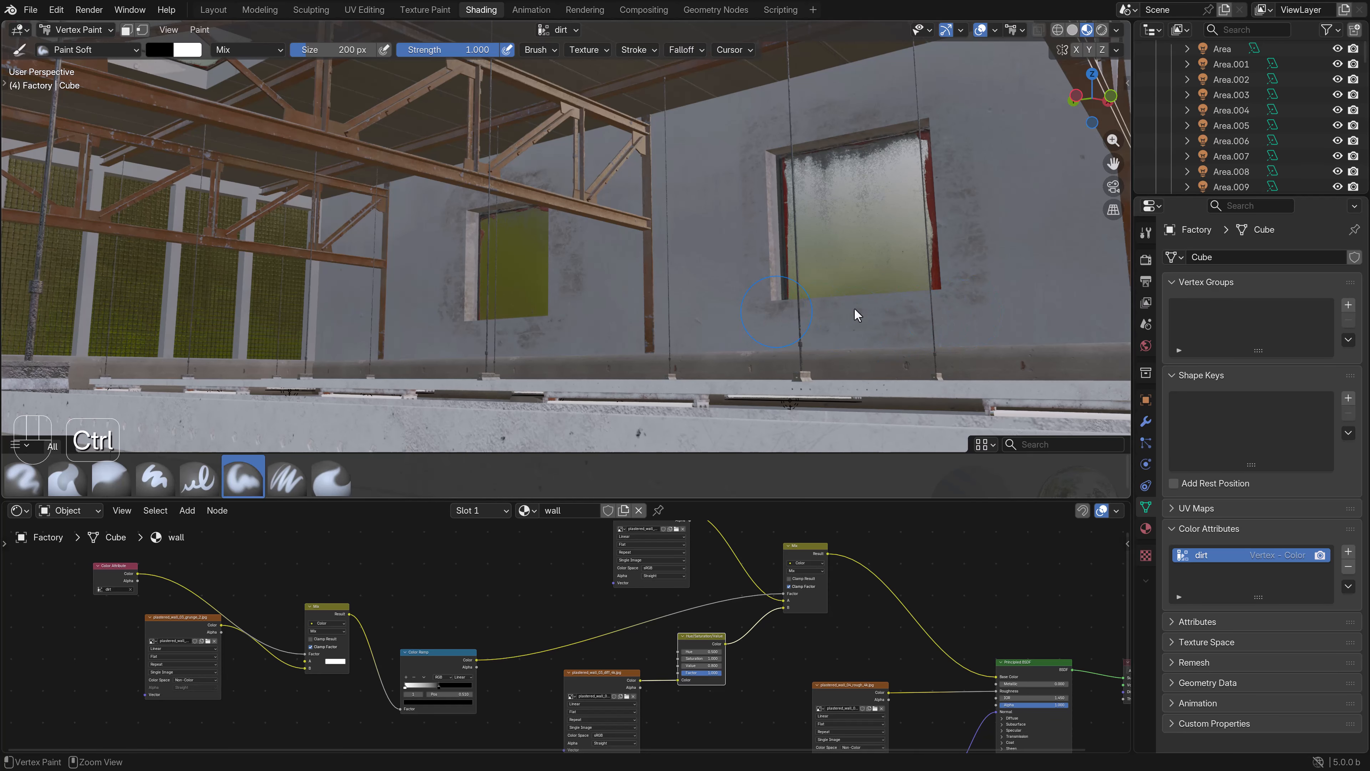
middle_click_drag(901, 300, 732, 326, "shift")
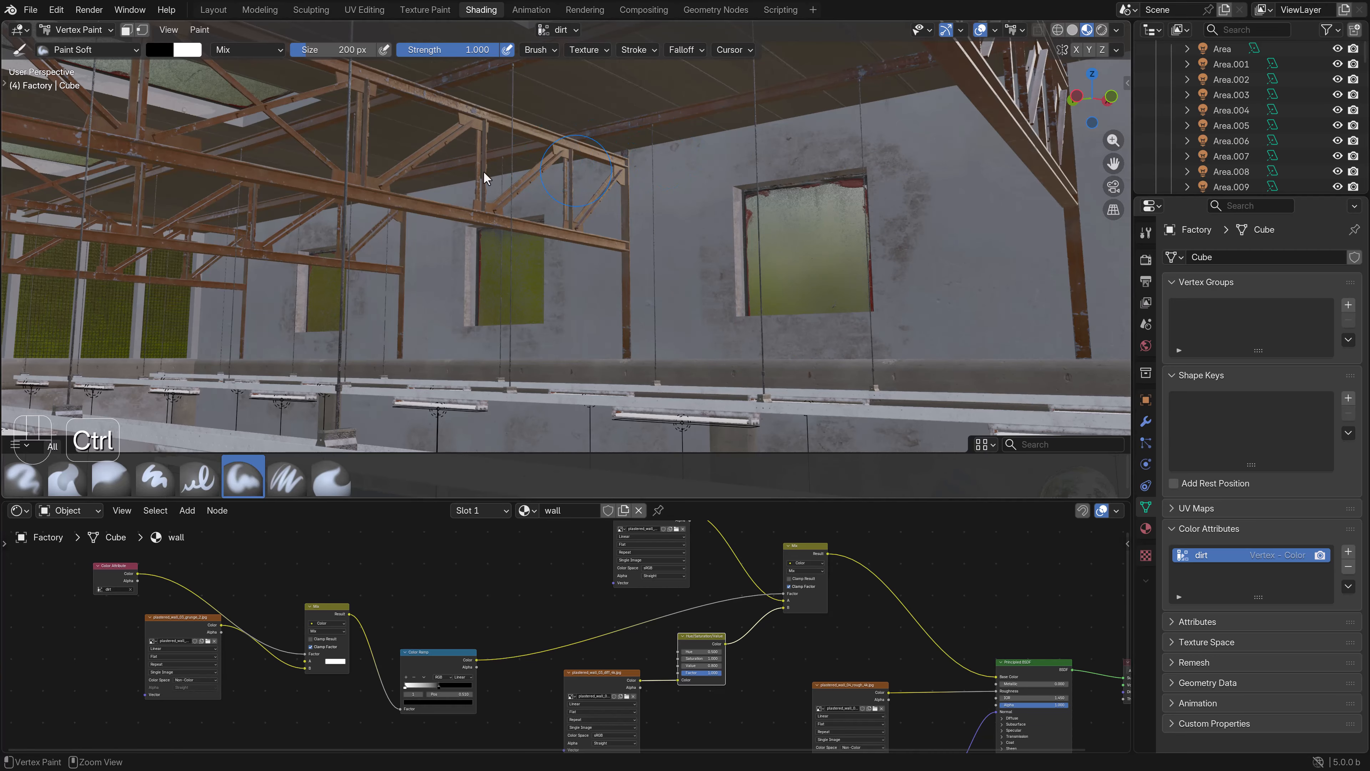
key("shift")
middle_click_drag(376, 207, 353, 170, "shift")
middle_click_drag(353, 170, 607, 215, "ctrl")
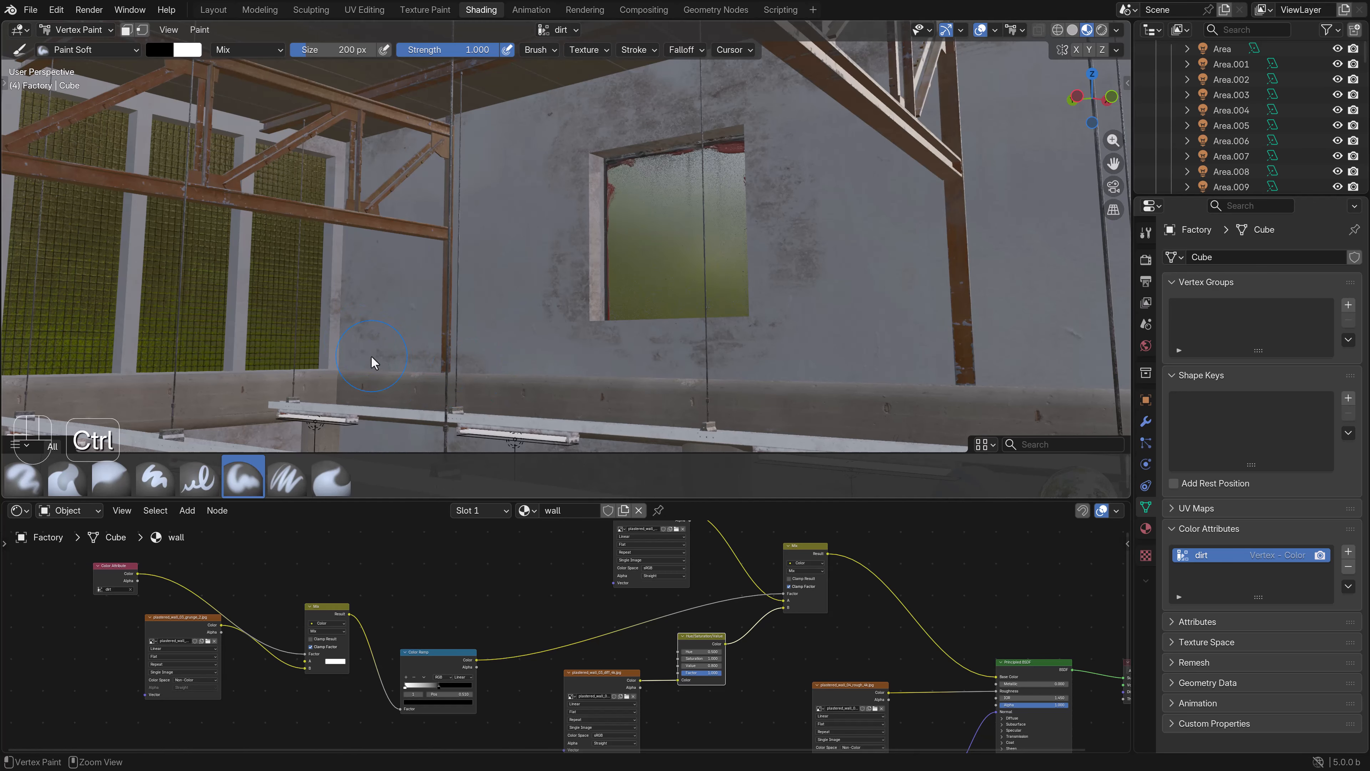
middle_click_drag(564, 367, 672, 297, "shift")
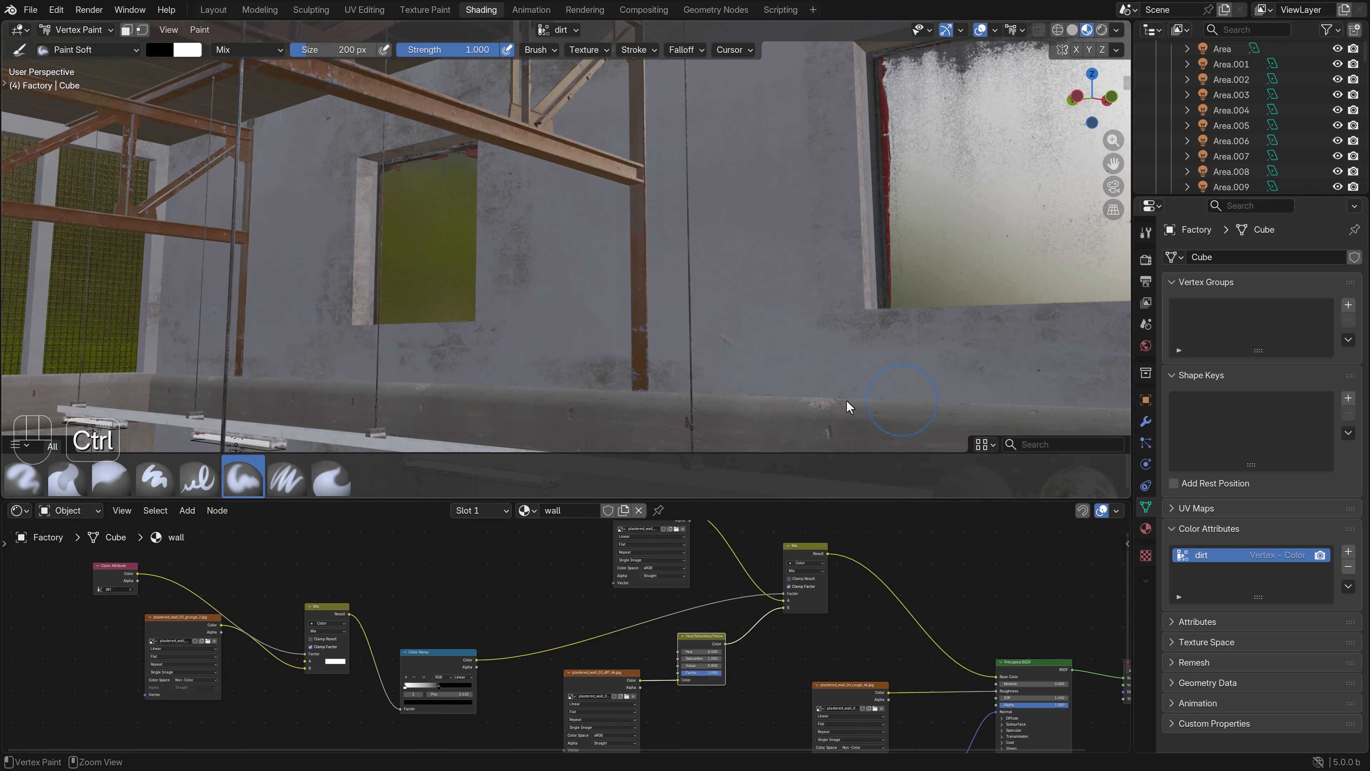
middle_click_drag(700, 355, 694, 303, "shift")
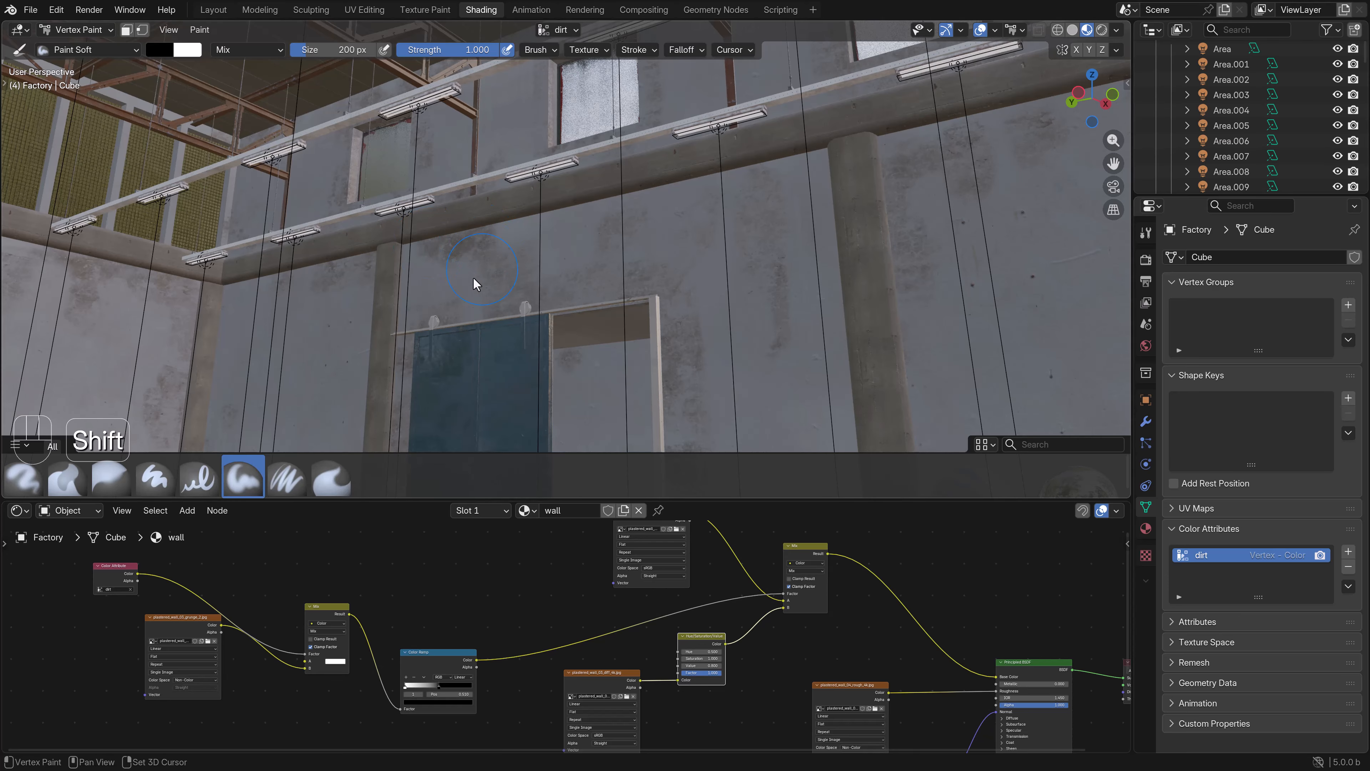
- Paint dirt patches onto the wall panels between the concrete columns below the mesh windows
middle_click_drag(474, 279, 325, 225, "shift")
scroll(322, 288, "left", 1)
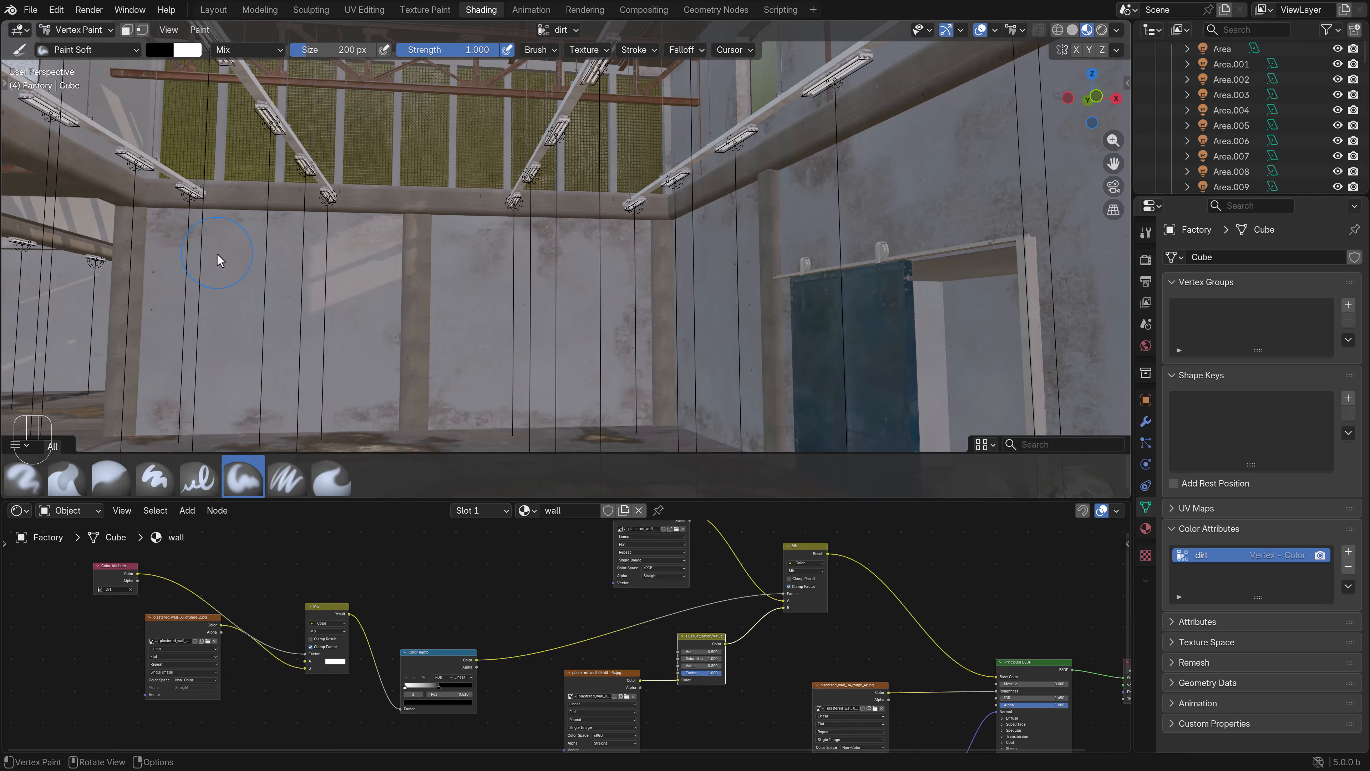
scroll(218, 260, "left", 4, "shift")
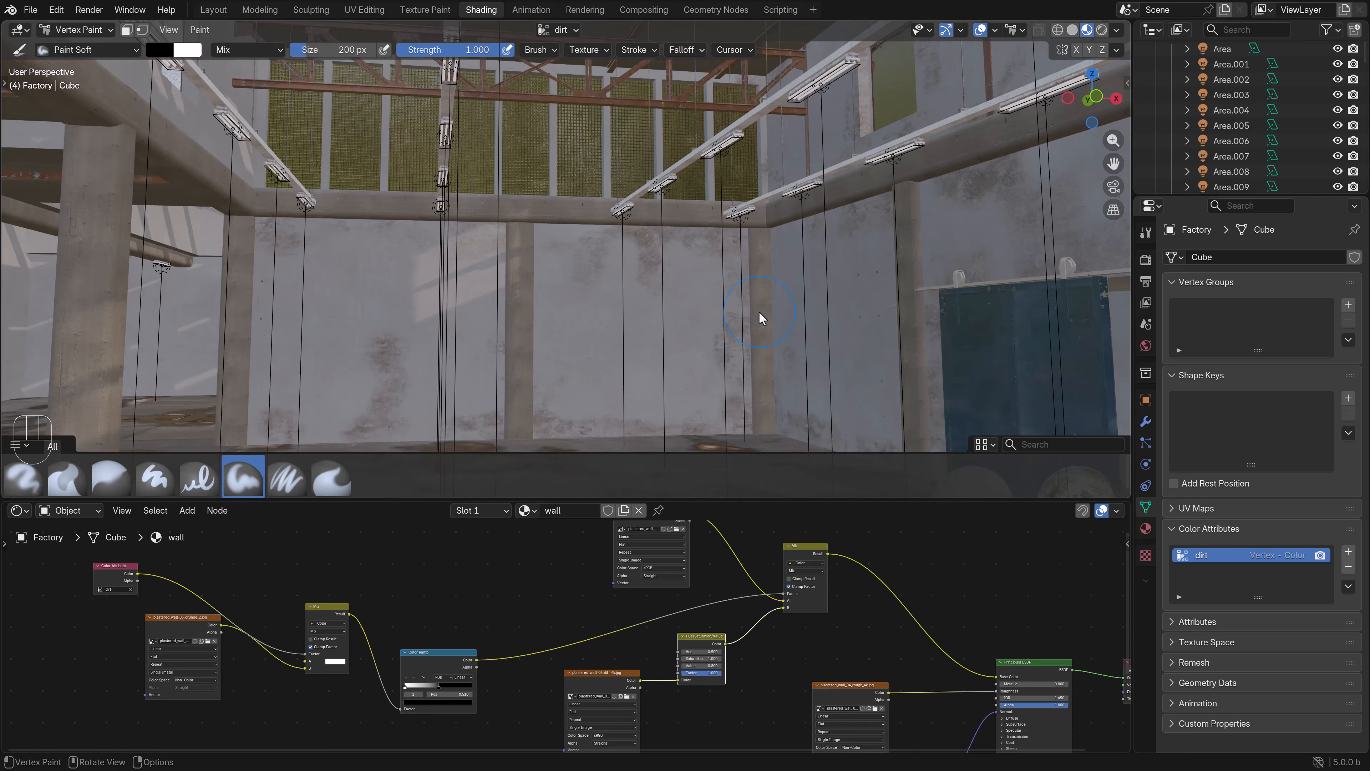
left_click_drag(706, 354, 728, 340)
middle_click_drag(467, 319, 482, 238, "shift")
scroll(425, 309, "left", 3, "shift")
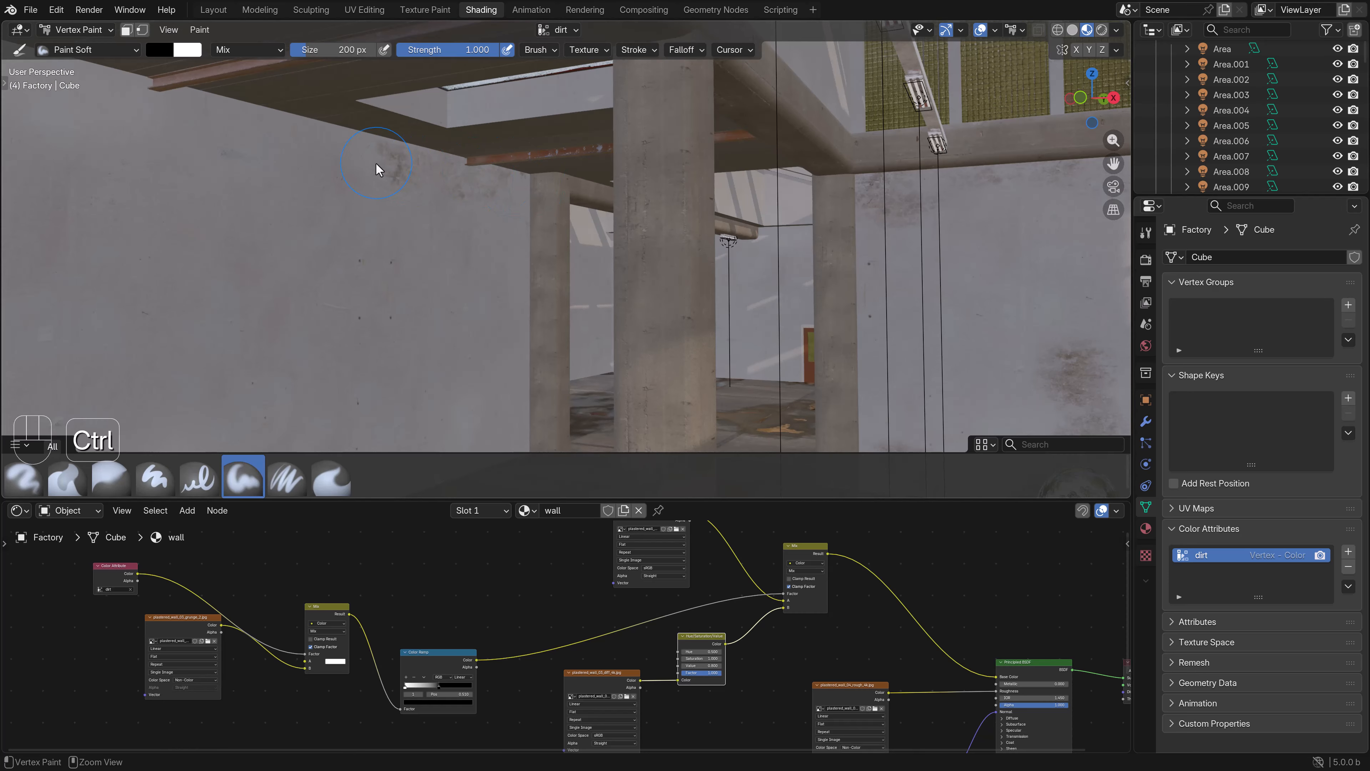
- Paint dirt along the upper edge of the long side wall, below the ceiling beams
middle_click_drag(419, 246, 487, 205, "shift")
middle_click_drag(403, 208, 506, 207, "shift")
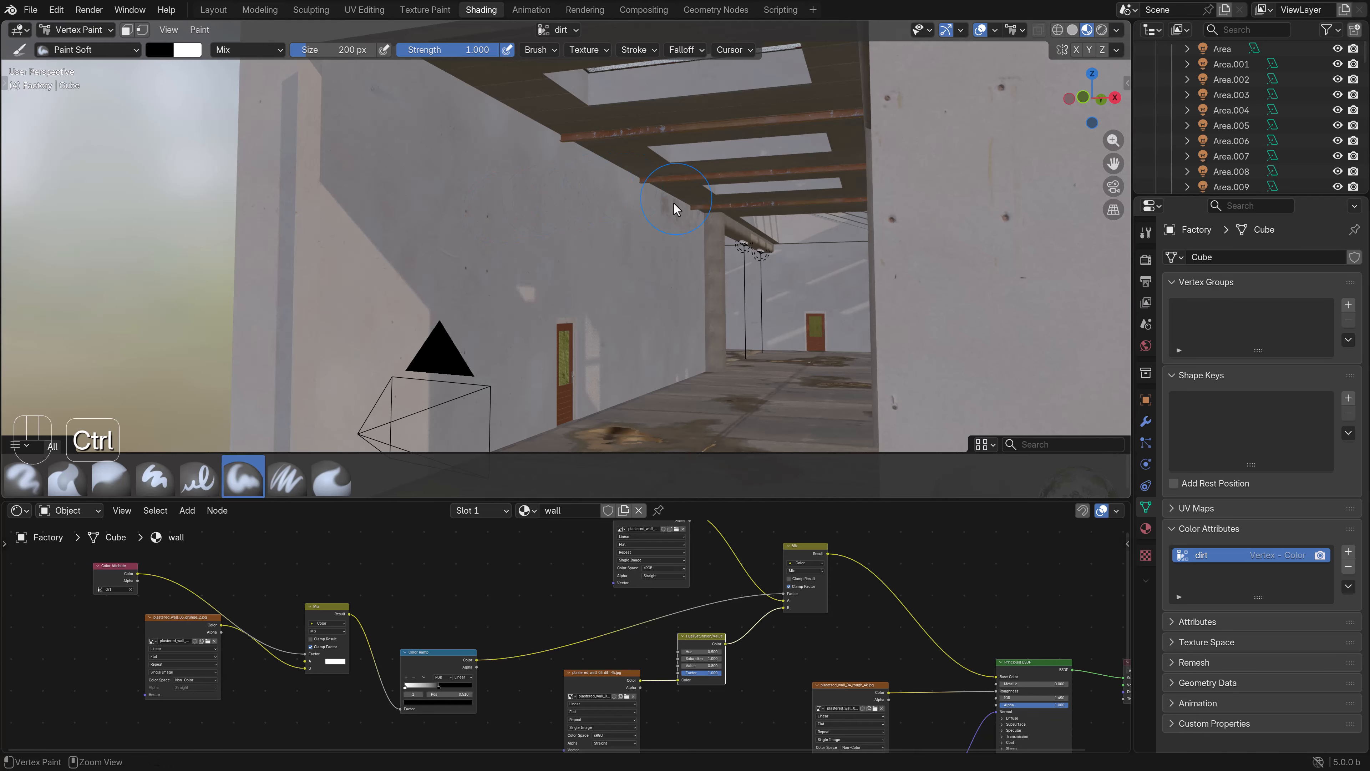
left_click_drag(480, 124, 452, 111)
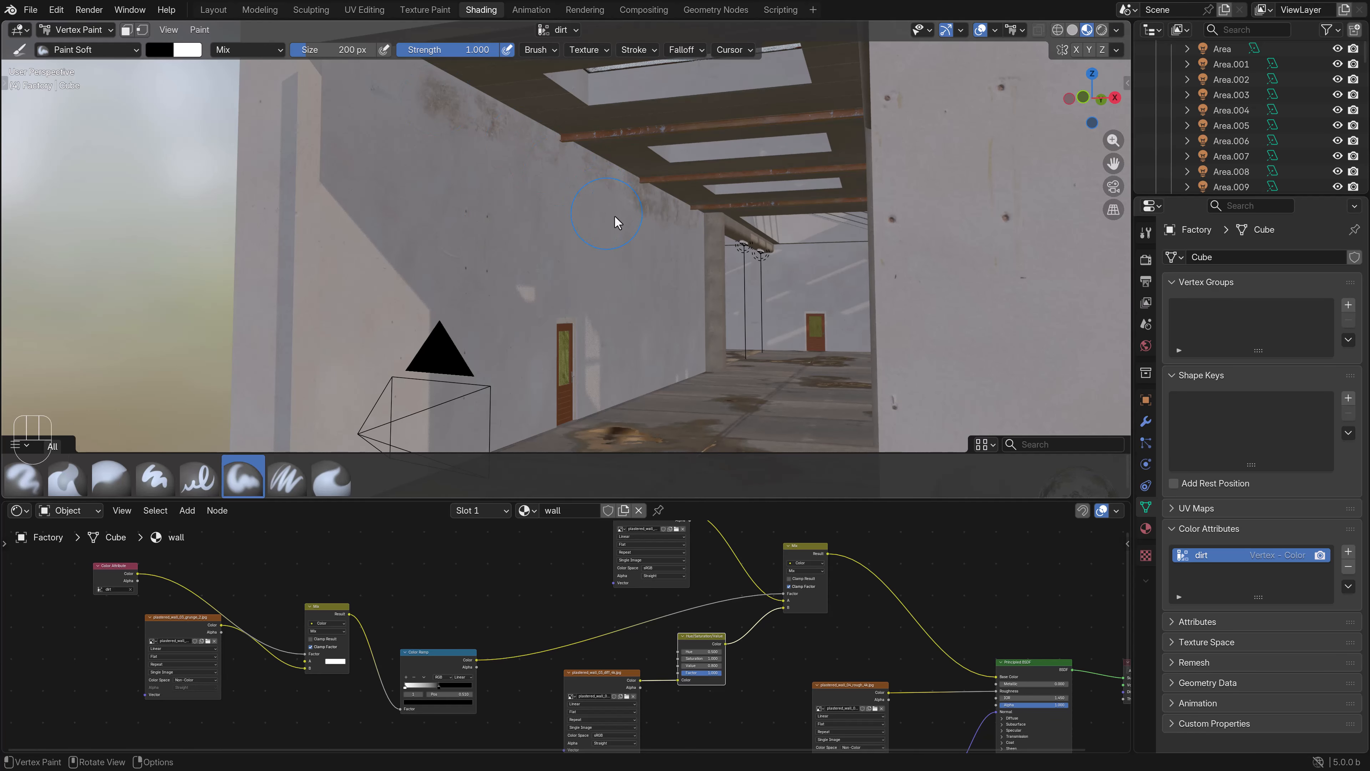
scroll(685, 359, "right", 5, "shift")
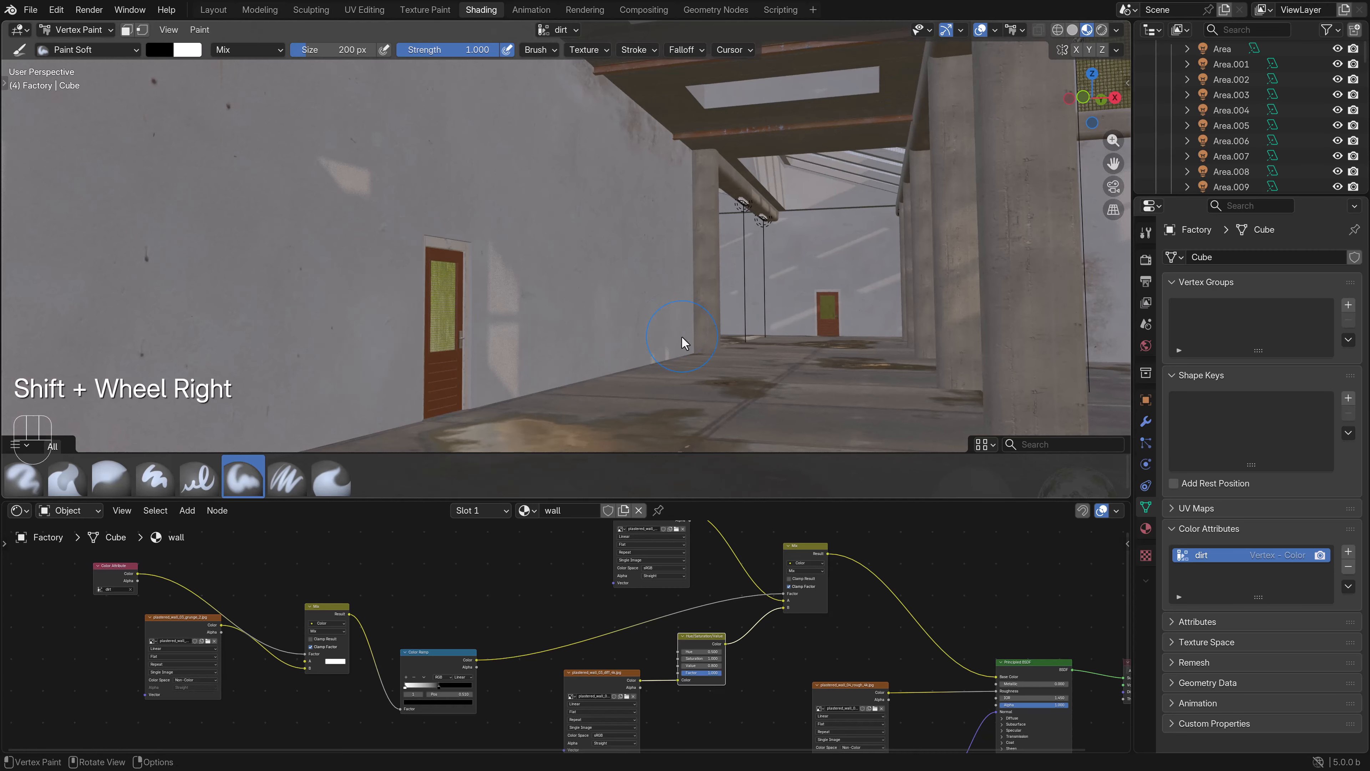
- Paint dirt around the door in the long side wall and along the base of that wall
mouse_move(606, 367)
left_mouse_down("ctrl")
mouse_move(474, 398)
mouse_move(473, 378)
left_mouse_up("ctrl")
left_click_drag(467, 246, 406, 312, "ctrl")
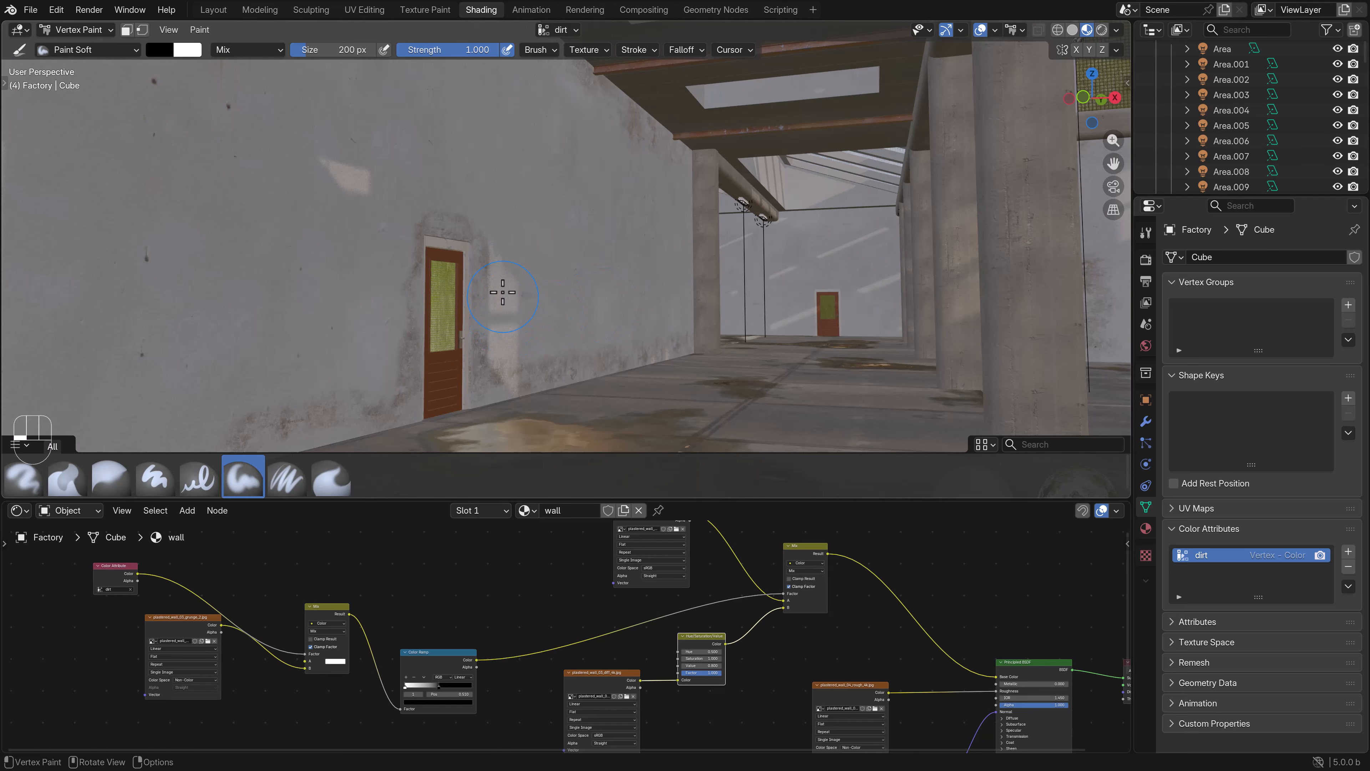
scroll(492, 245, "left", 5, "shift")
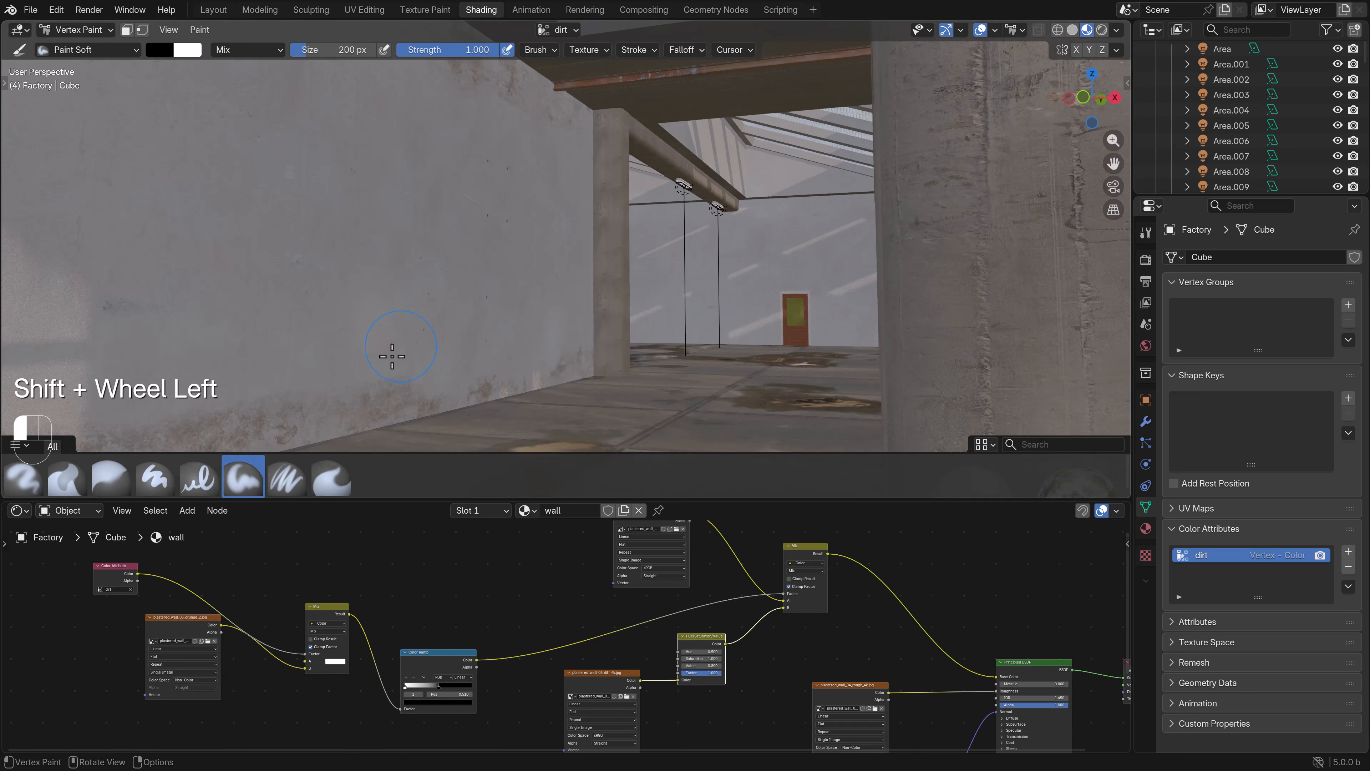
left_click(585, 340)
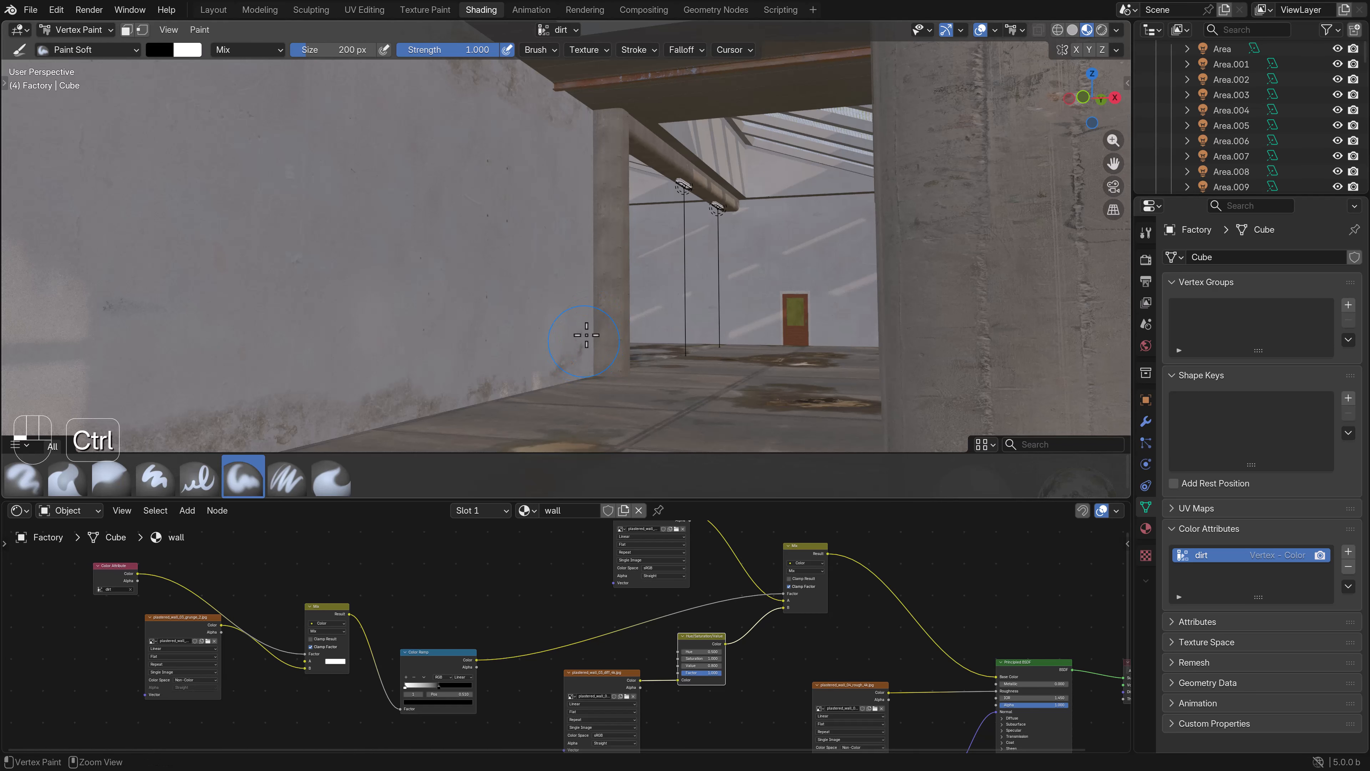
- Paint dirt around the door in the far end wall and on its upper part below the skylights
mouse_move(775, 326)
left_mouse_down("ctrl")
mouse_move(791, 295)
mouse_move(815, 292)
left_mouse_up("ctrl")
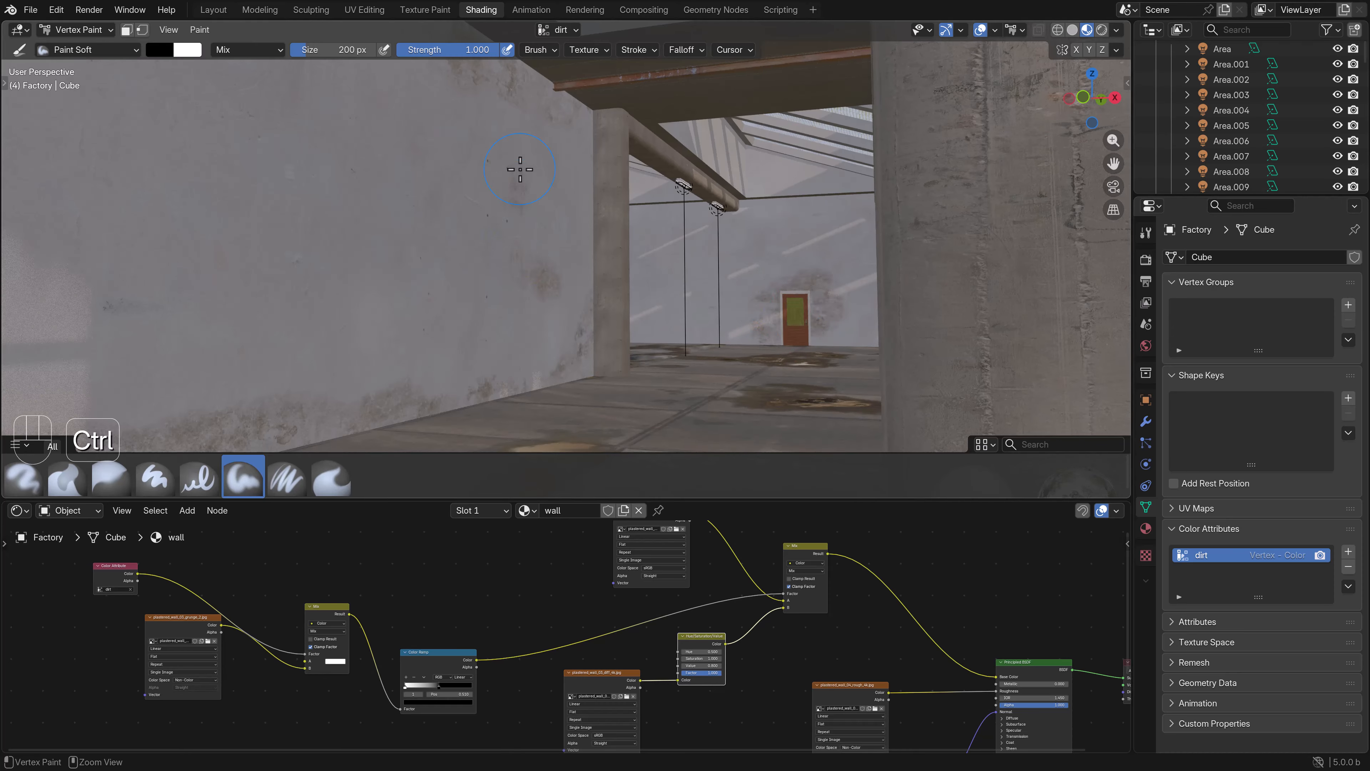
middle_click_drag(792, 270, 719, 269, "shift")
mouse_move(706, 329)
middle_mouse_down("ctrl")
mouse_move(709, 266)
mouse_move(697, 260)
mouse_move(753, 220)
middle_mouse_up("ctrl")
mouse_move(745, 154)
left_mouse_down("ctrl")
mouse_move(859, 174)
mouse_move(786, 168)
mouse_move(673, 109)
left_mouse_up("ctrl")
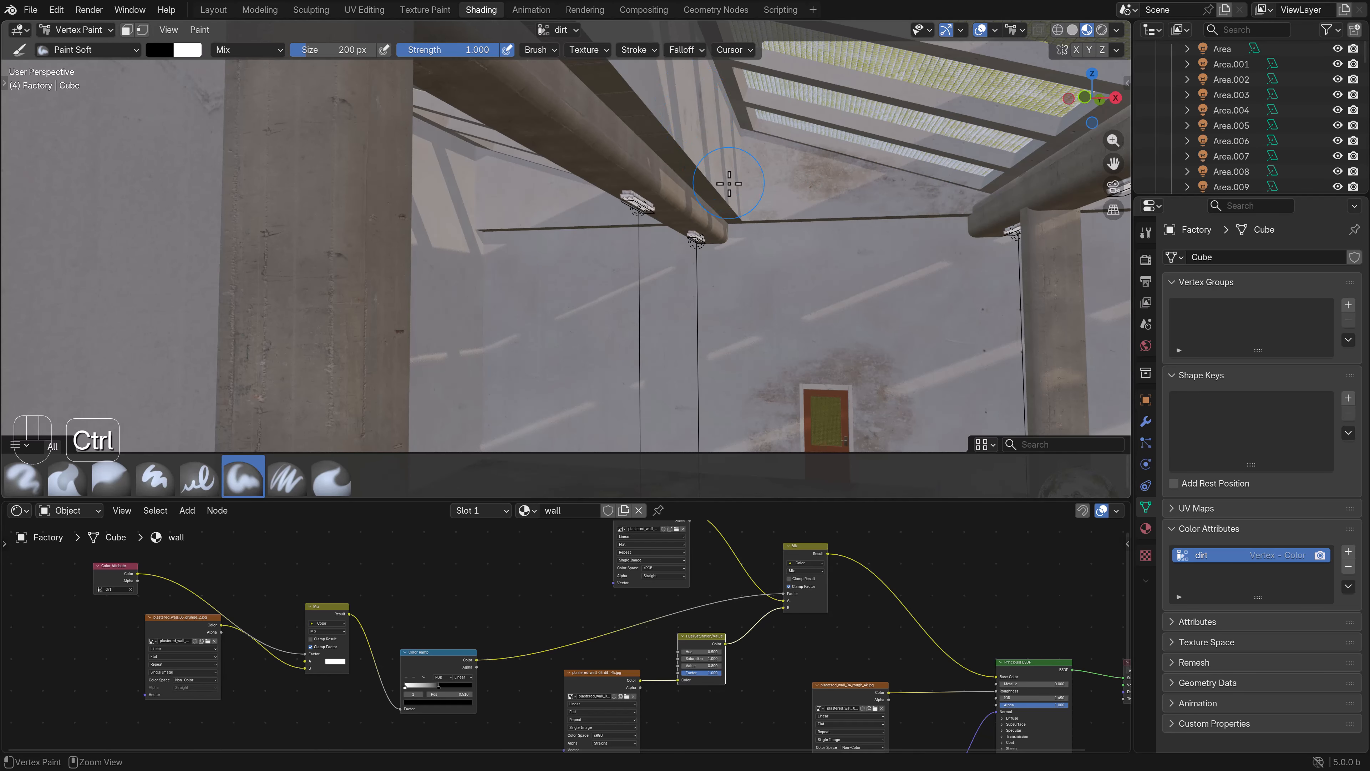
mouse_move(778, 224)
left_mouse_down("ctrl")
mouse_move(858, 229)
mouse_move(607, 272)
left_mouse_up("ctrl")
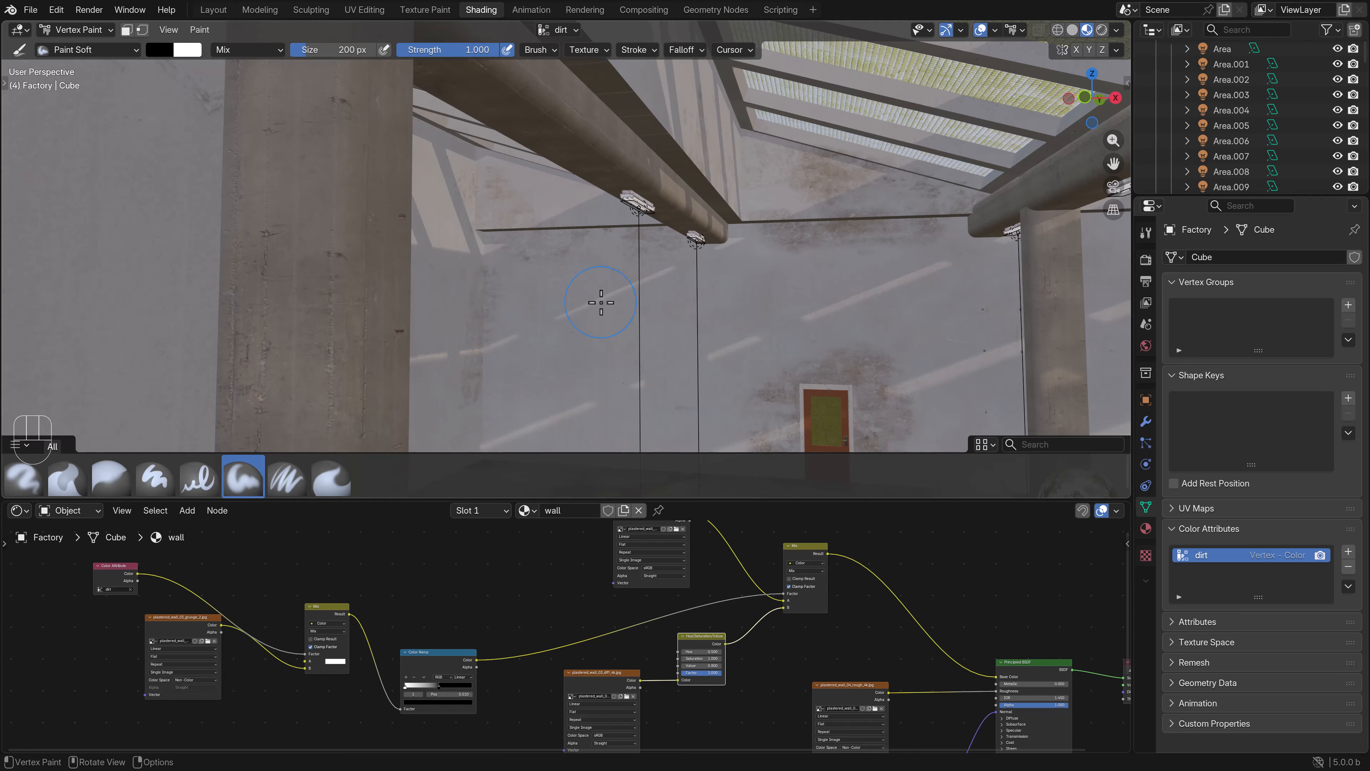
middle_click_drag(600, 303, 516, 133)
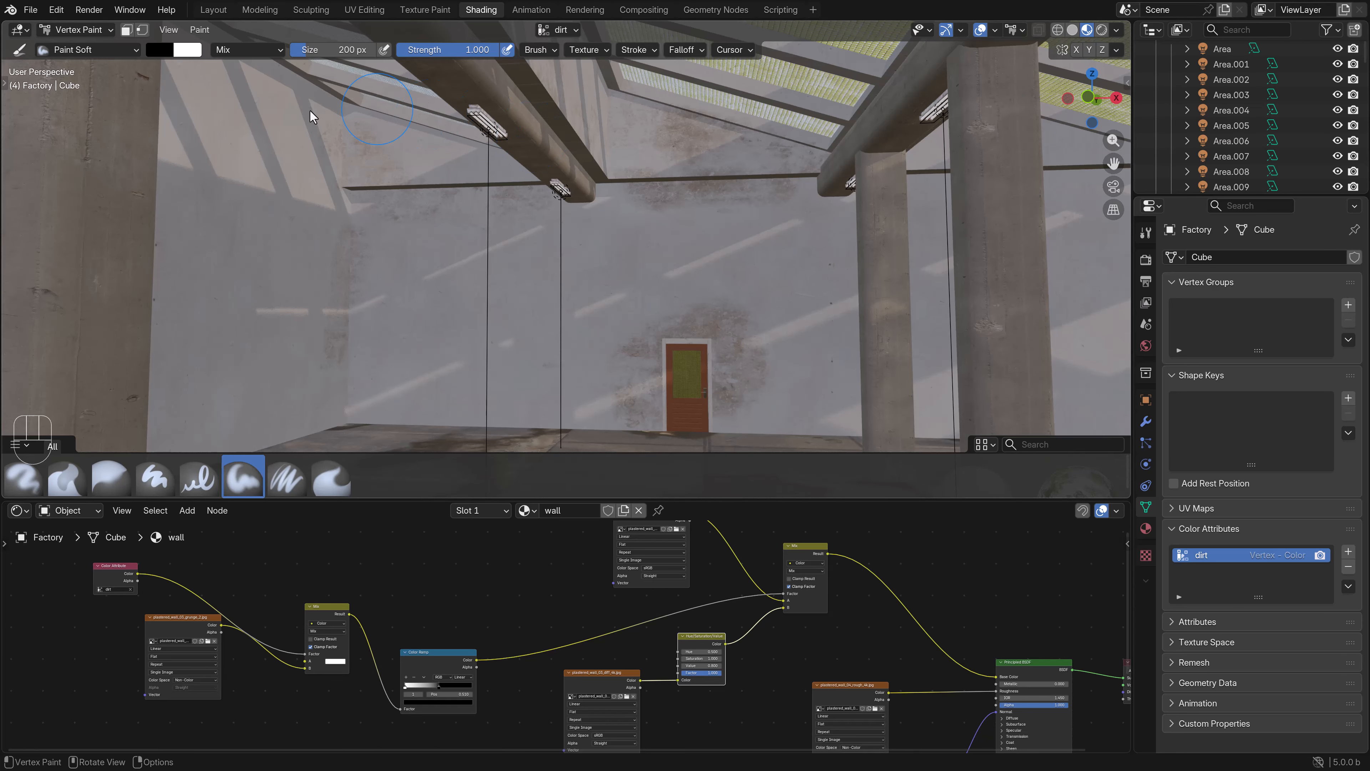
- Paint dirt along the base of the far end wall and touch up the area around its door
middle_click_drag(745, 331, 715, 306, "shift")
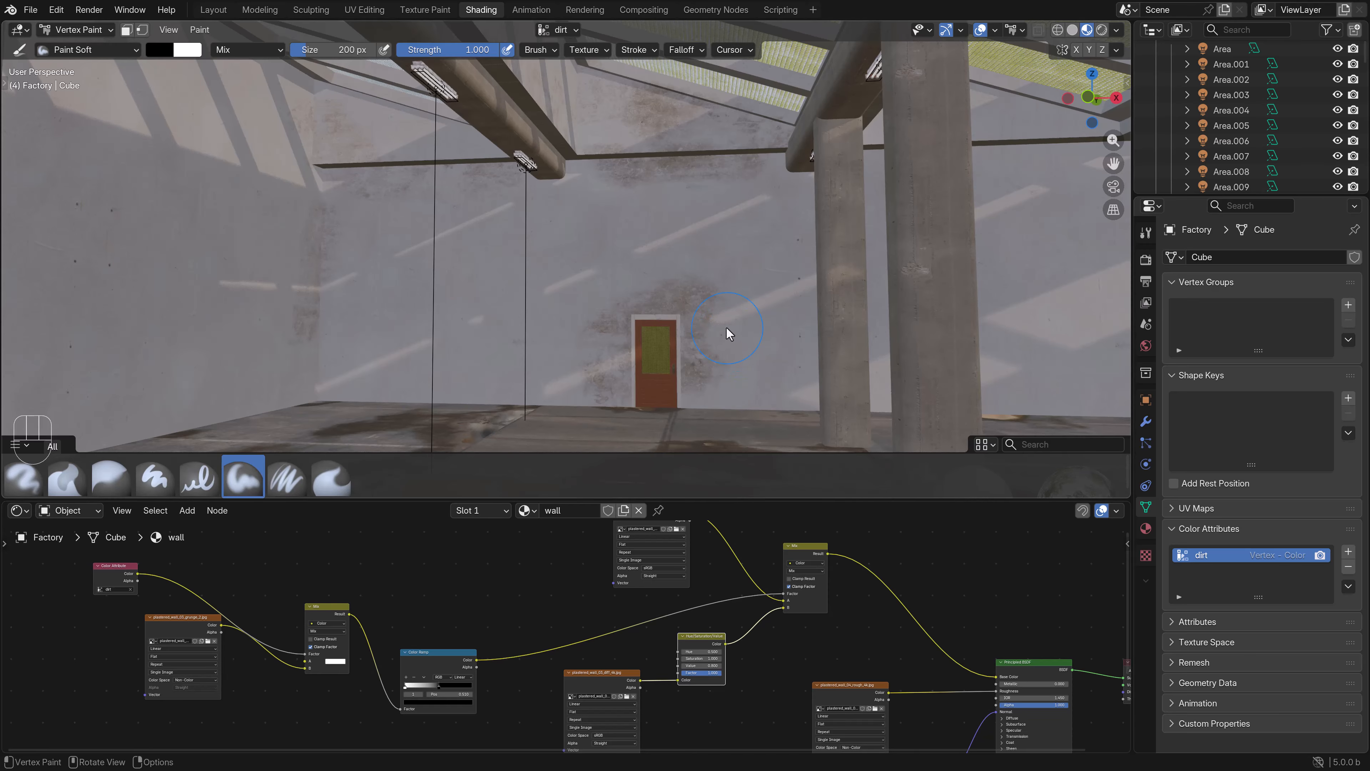
mouse_move(537, 340)
left_mouse_down("ctrl")
mouse_move(402, 388)
mouse_move(373, 378)
mouse_move(302, 391)
mouse_move(299, 375)
left_mouse_up("ctrl")
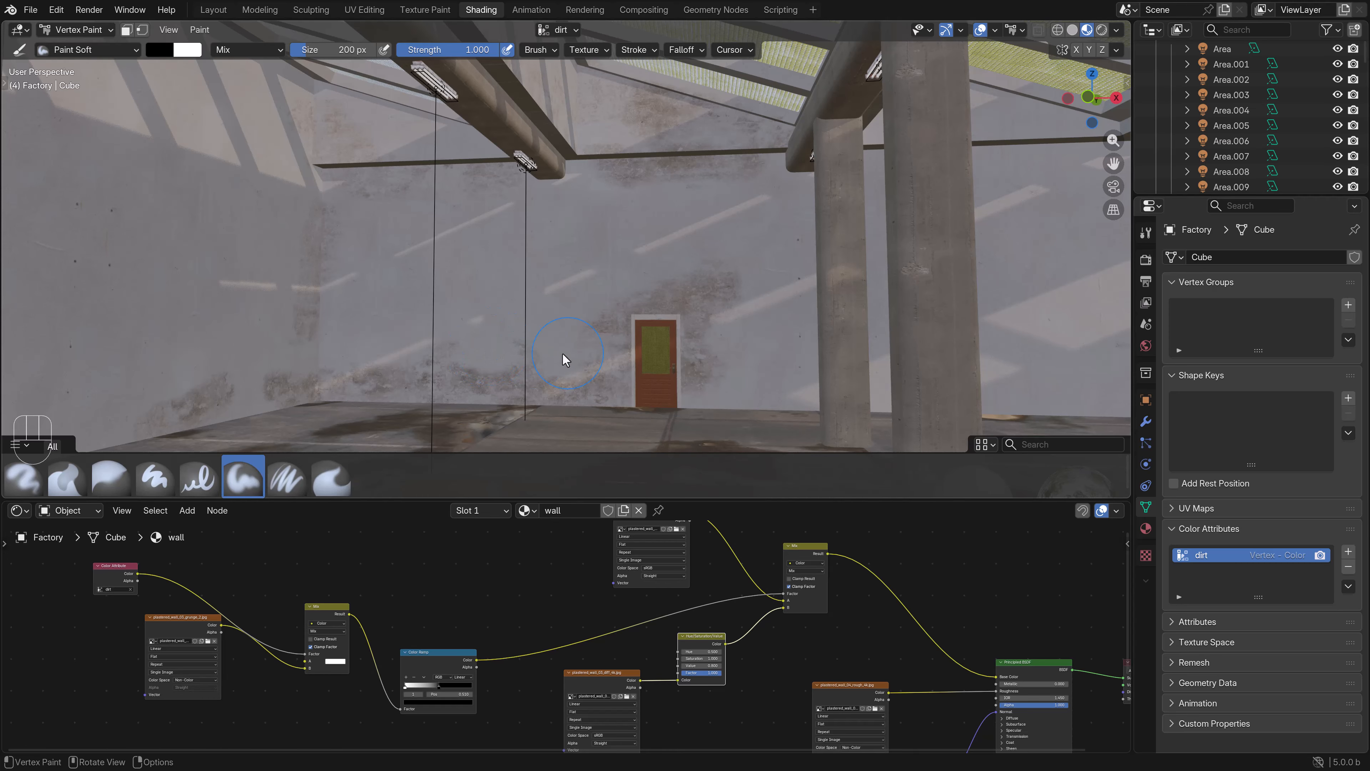
middle_click_drag(749, 305, 671, 294, "shift")
mouse_move(671, 297)
middle_mouse_down()
mouse_move(702, 306)
mouse_move(658, 325)
middle_mouse_up()
left_click_drag(551, 365, 728, 357, "ctrl")
- Return to the room corner with the sliding door and switch from Vertex Paint to Object Mode
scroll(712, 347, "down", 5)
mouse_move(764, 335)
middle_mouse_down("shift")
mouse_move(673, 324)
mouse_move(707, 323)
middle_mouse_up("shift")
mouse_move(708, 323)
middle_mouse_down("shift")
mouse_move(663, 298)
mouse_move(675, 286)
mouse_move(628, 292)
middle_mouse_up("shift")
scroll(662, 298, "up", 3)
scroll(675, 286, "up", 3)
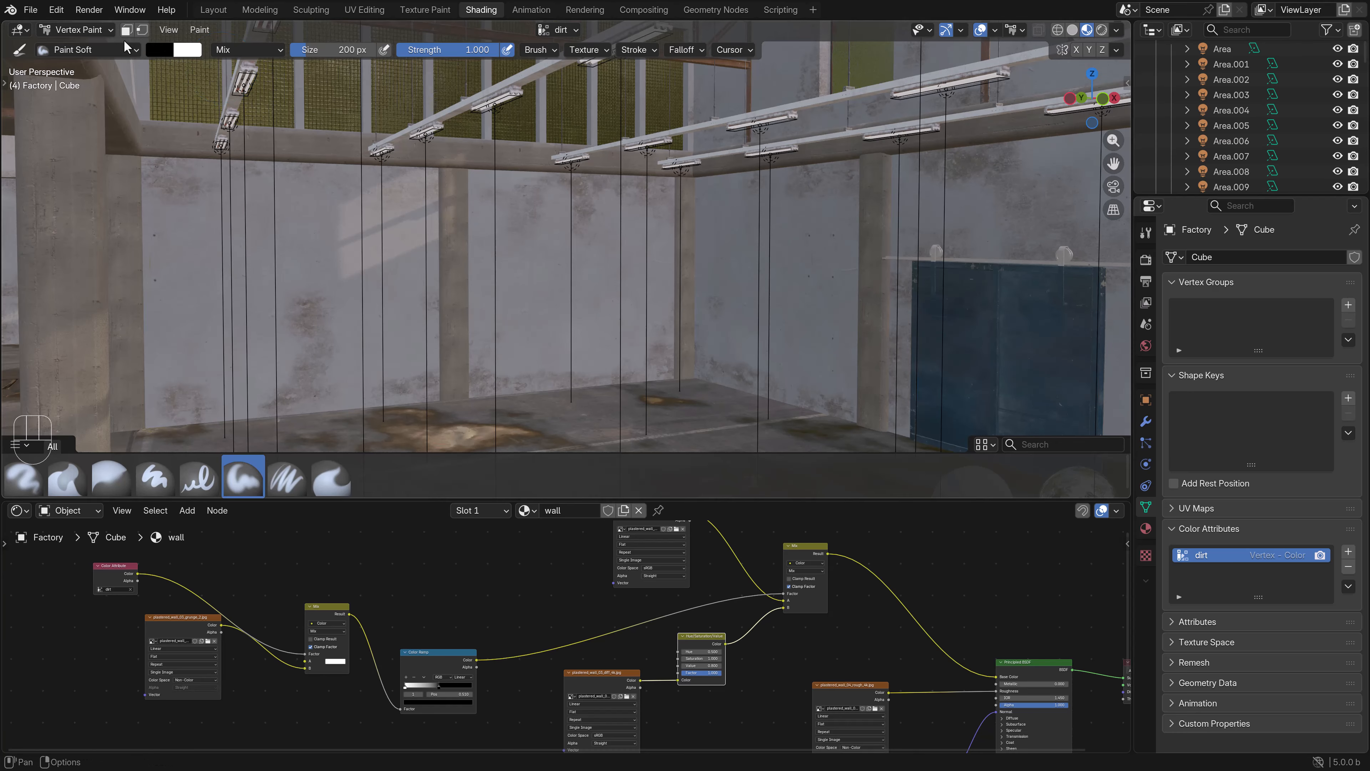
left_click(93, 28)
left_click(78, 34)
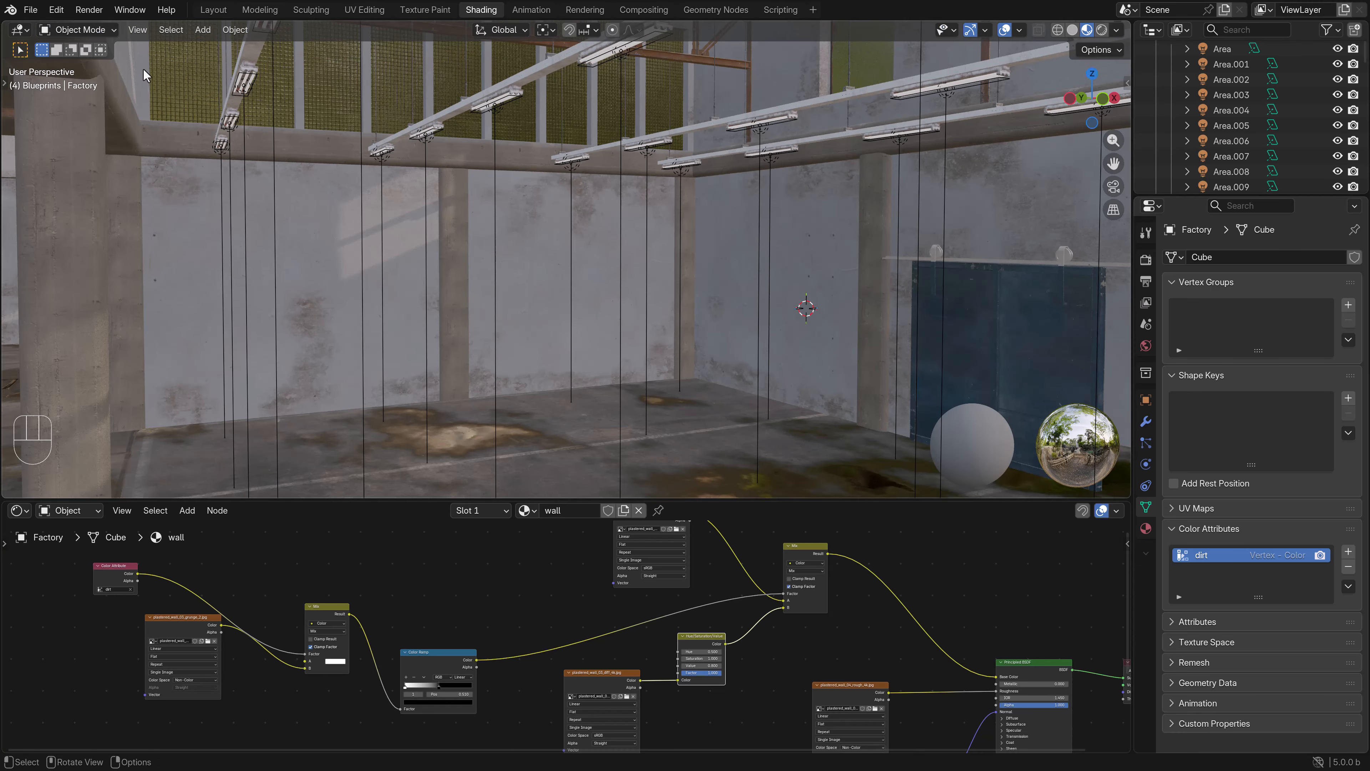
- Duplicate the colour Mix node and insert it between the existing wall mix and the Principled BSDF
scroll(781, 650, "down", 1)
middle_click_drag(781, 650, 667, 603)
key("shift+d")
left_click(661, 625)
- Duplicate the plastered_wall_03_diff_4k.jpg texture node and connect its Color output to the second Mix node's B input
left_click(578, 703)
middle_click_drag(583, 650, 609, 661)
key("shift+d")
left_click(513, 570)
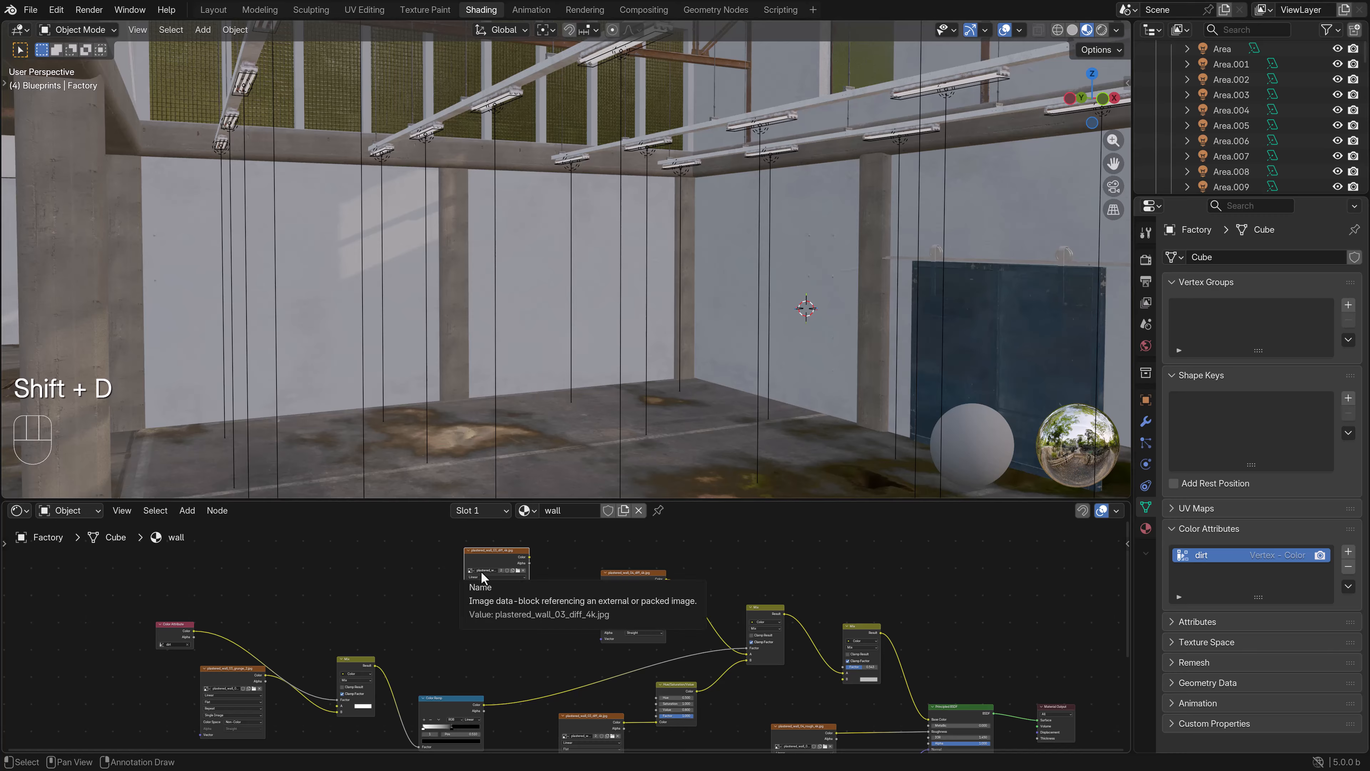
middle_click_drag(551, 588, 568, 650)
left_click_drag(515, 614, 444, 580)
middle_click_drag(553, 602, 437, 578)
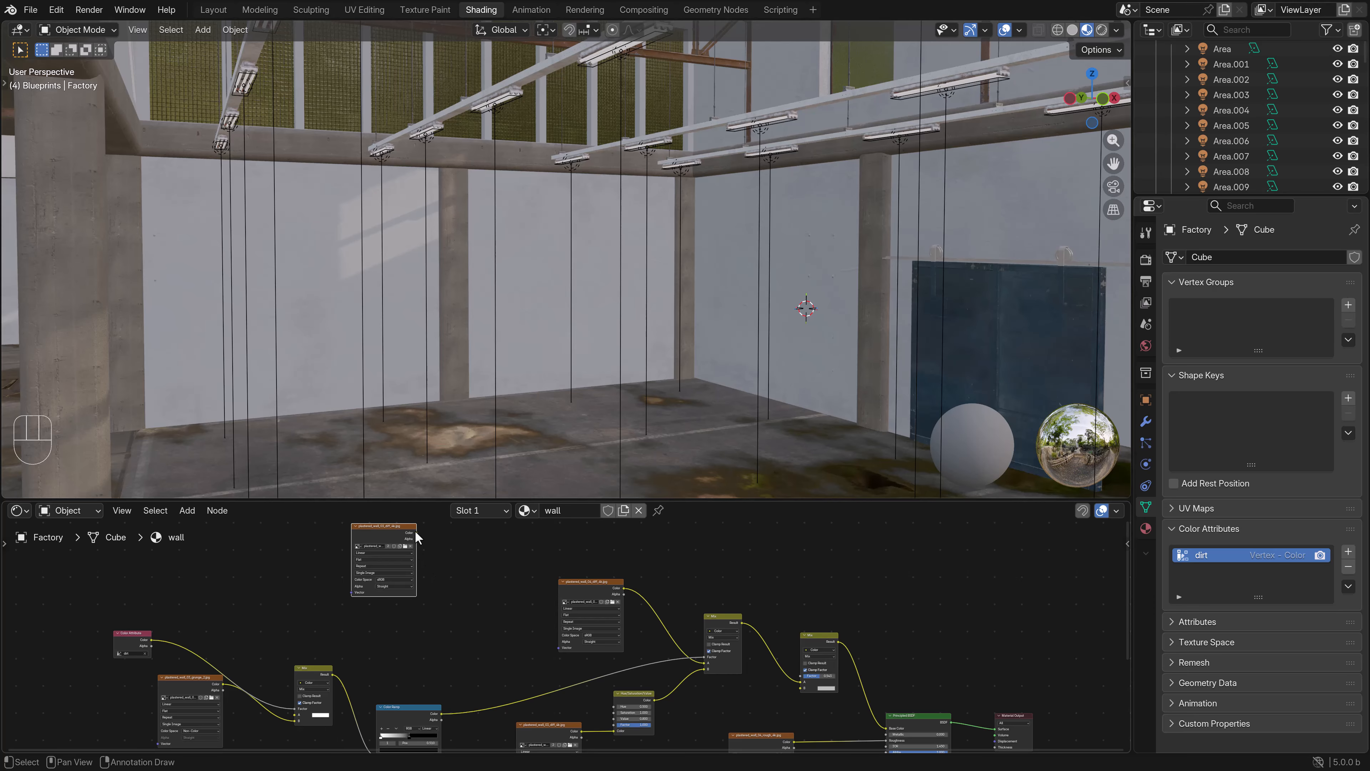
mouse_move(416, 533)
left_mouse_down()
mouse_move(780, 682)
mouse_move(705, 657)
left_mouse_up()
middle_click_drag(526, 611, 670, 669)
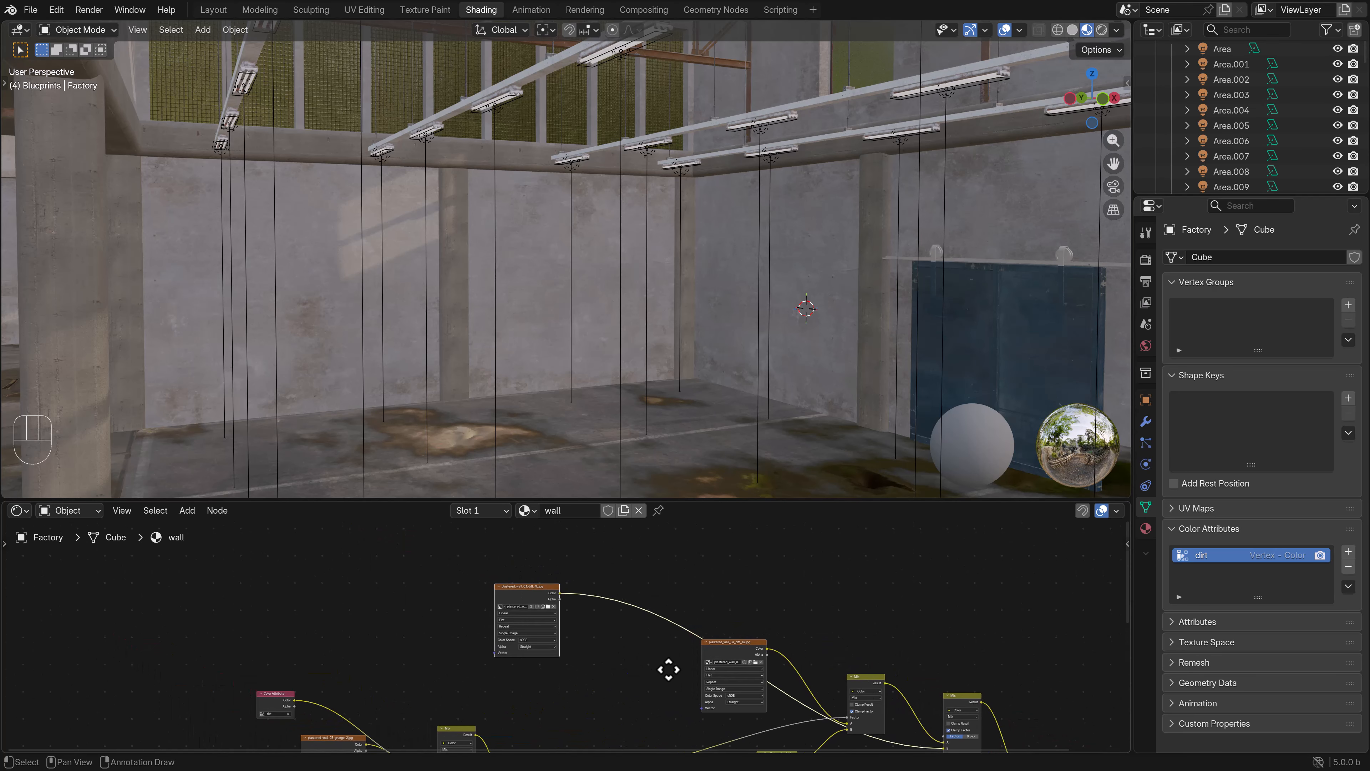
- Add a Noise Texture and a Color Ramp above the wall textures and feed the noise Factor into the ramp
left_click(190, 510)
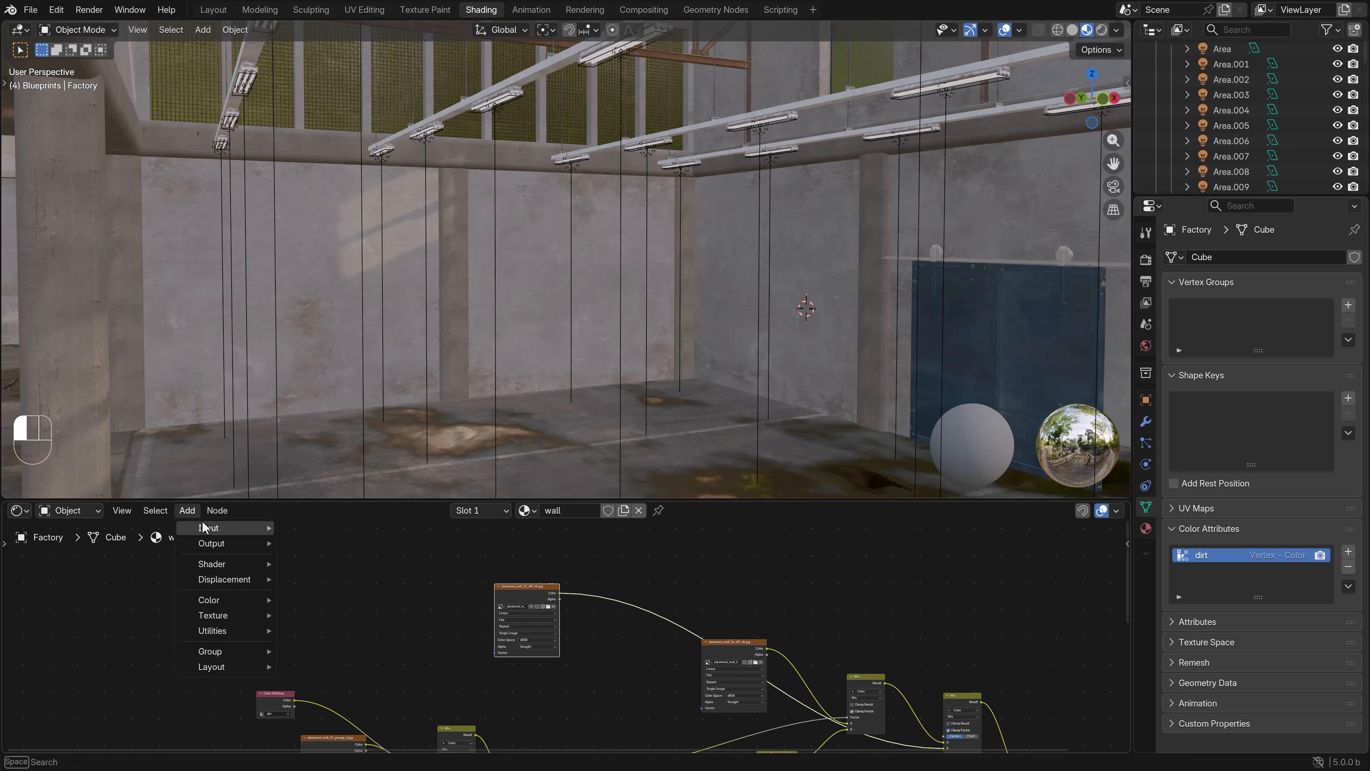
mouse_move(237, 615)
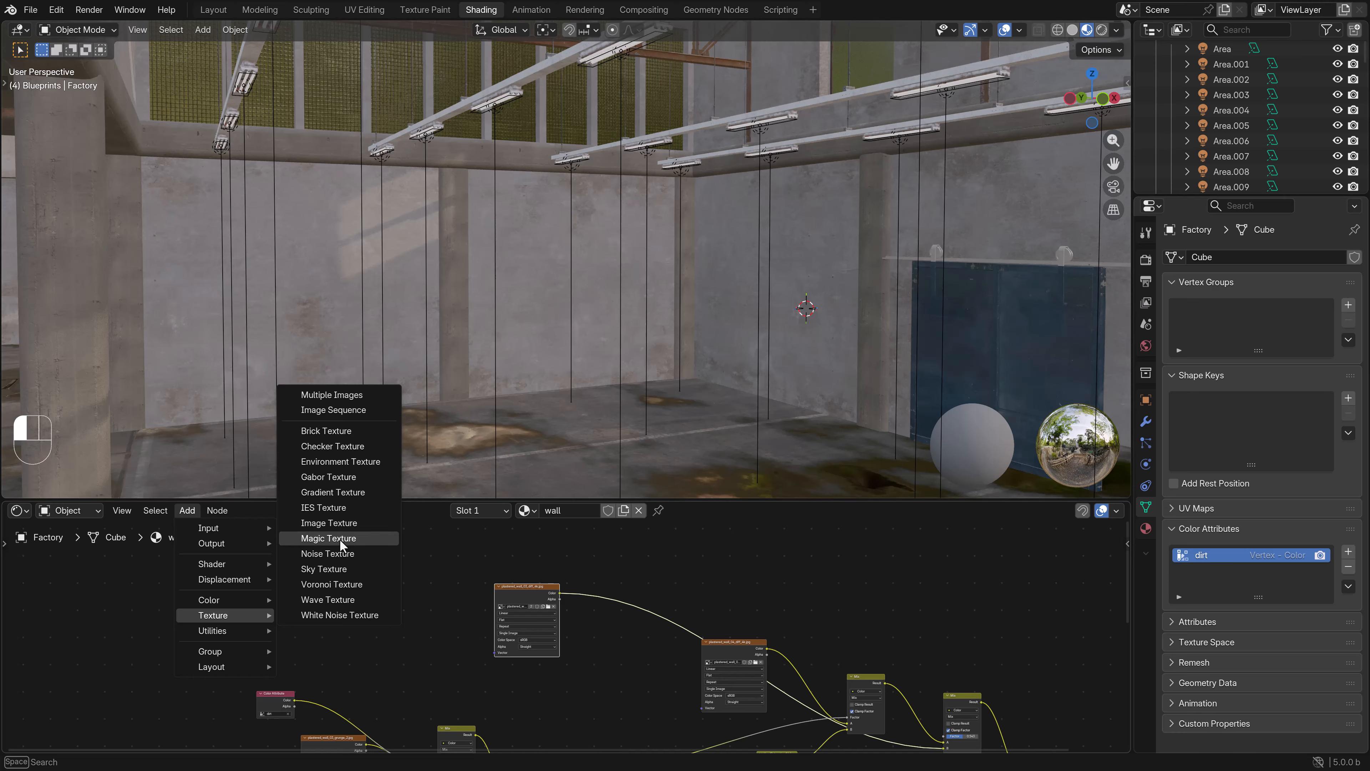
left_click(334, 553)
left_click(346, 560)
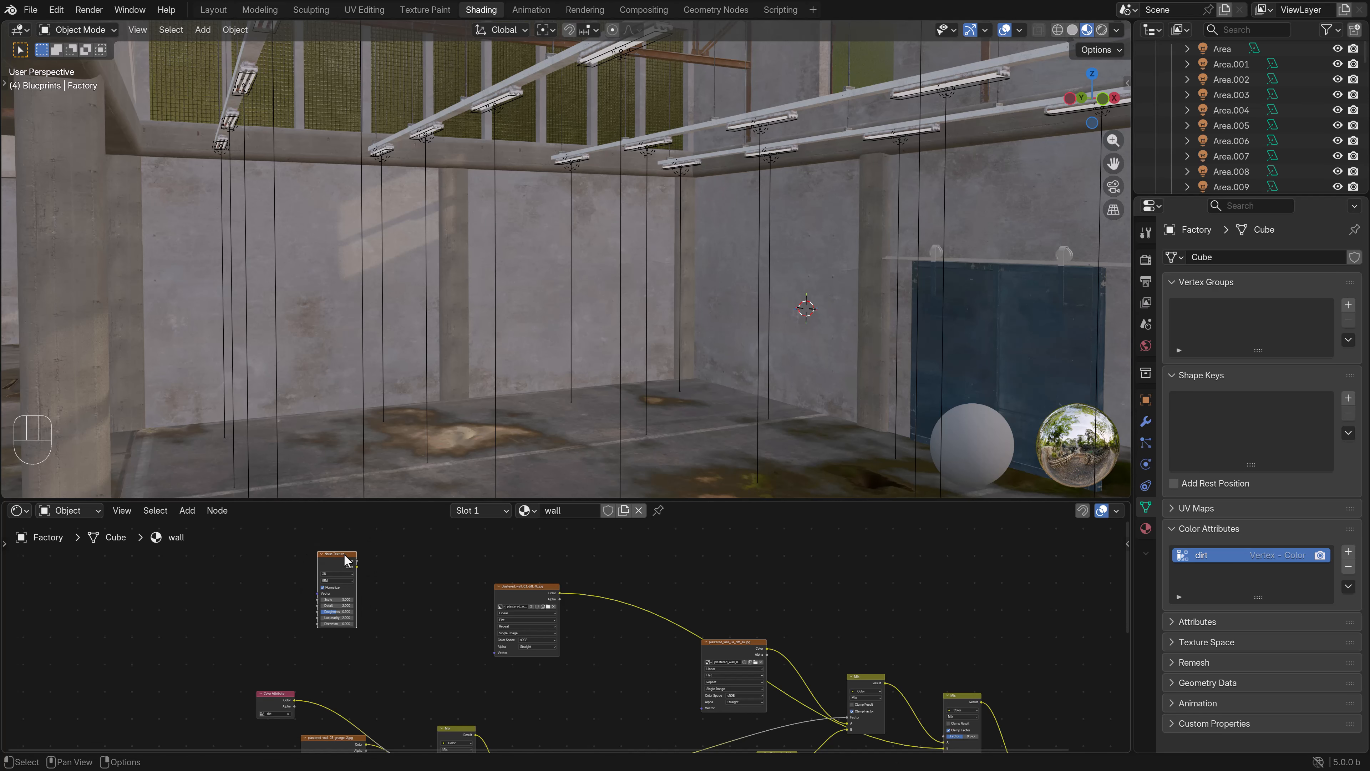
key("space")
type("colorra")
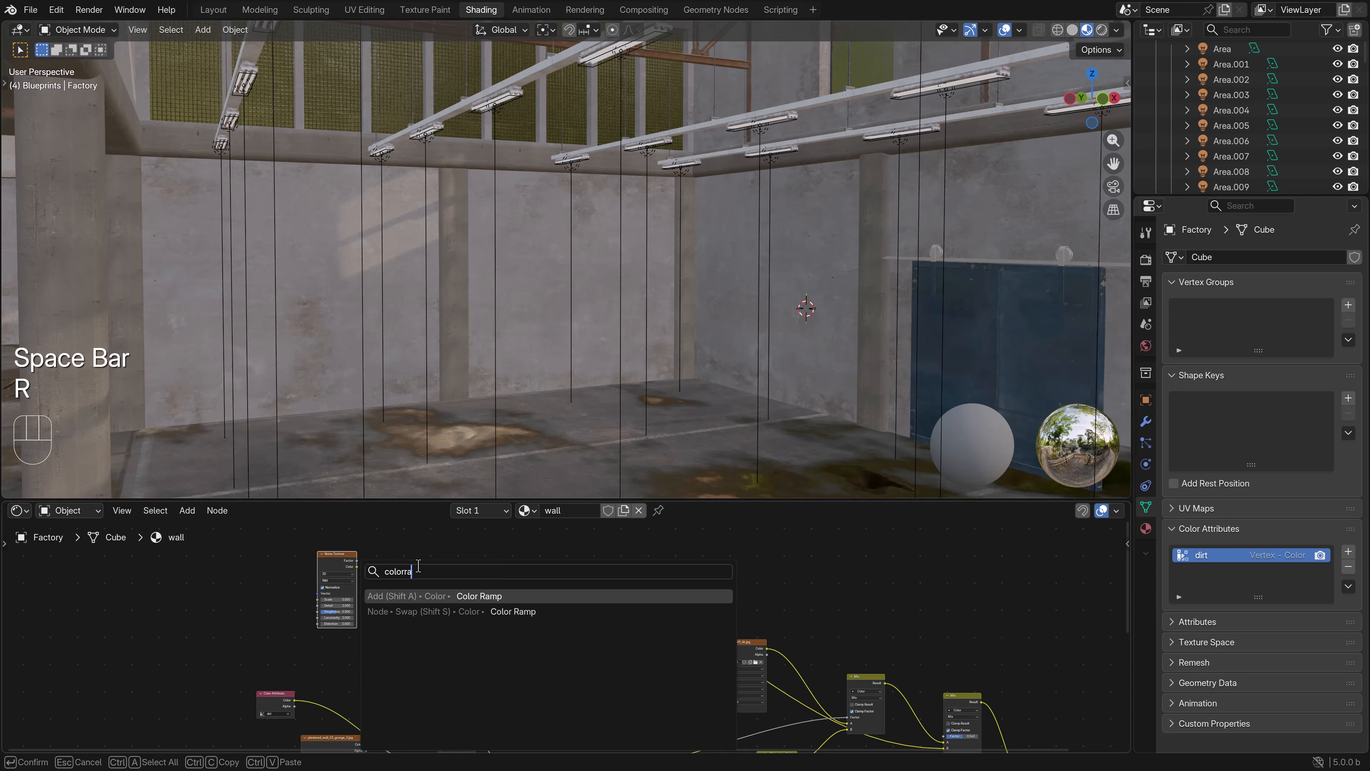
key("Return")
left_click(377, 556)
left_click(357, 566)
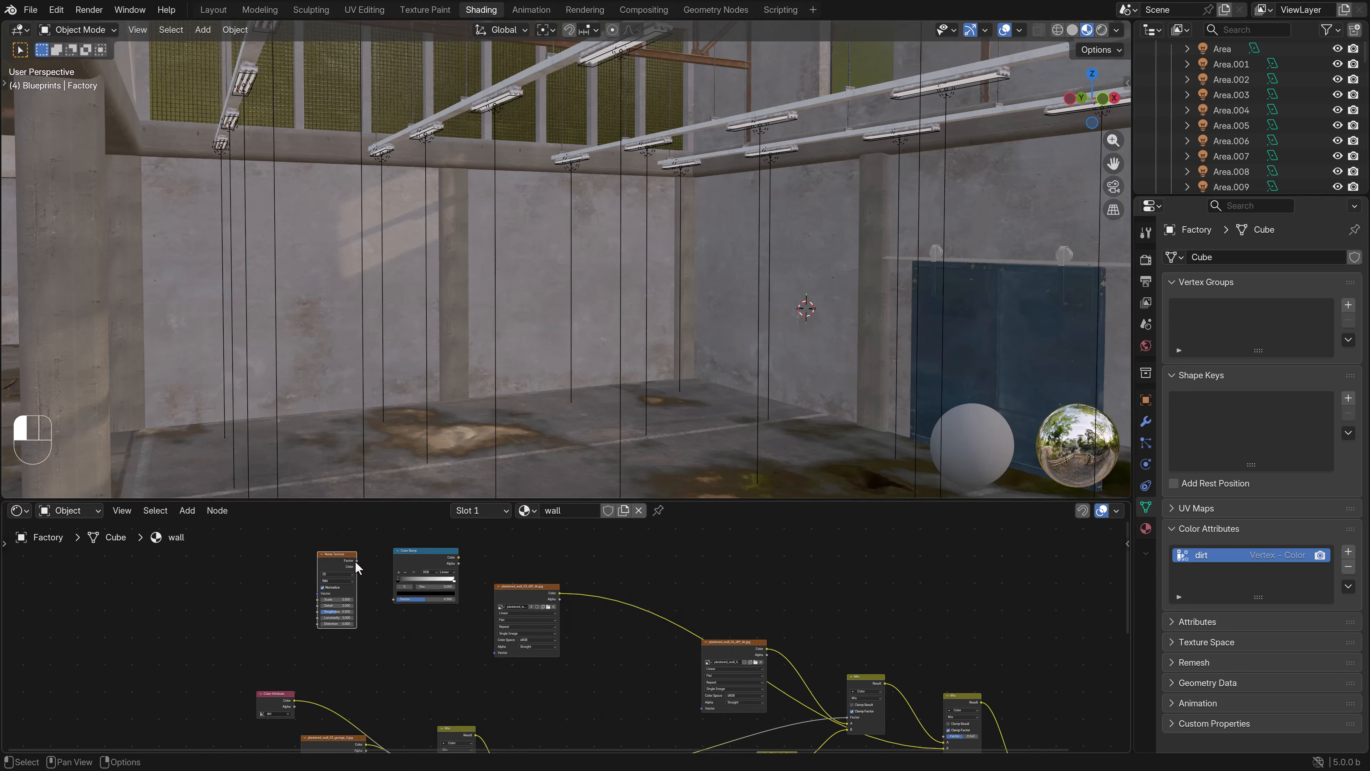
left_click_drag(356, 561, 393, 600)
- Add a Mapping node and a Texture Coordinate node ahead of the Noise Texture
key("space")
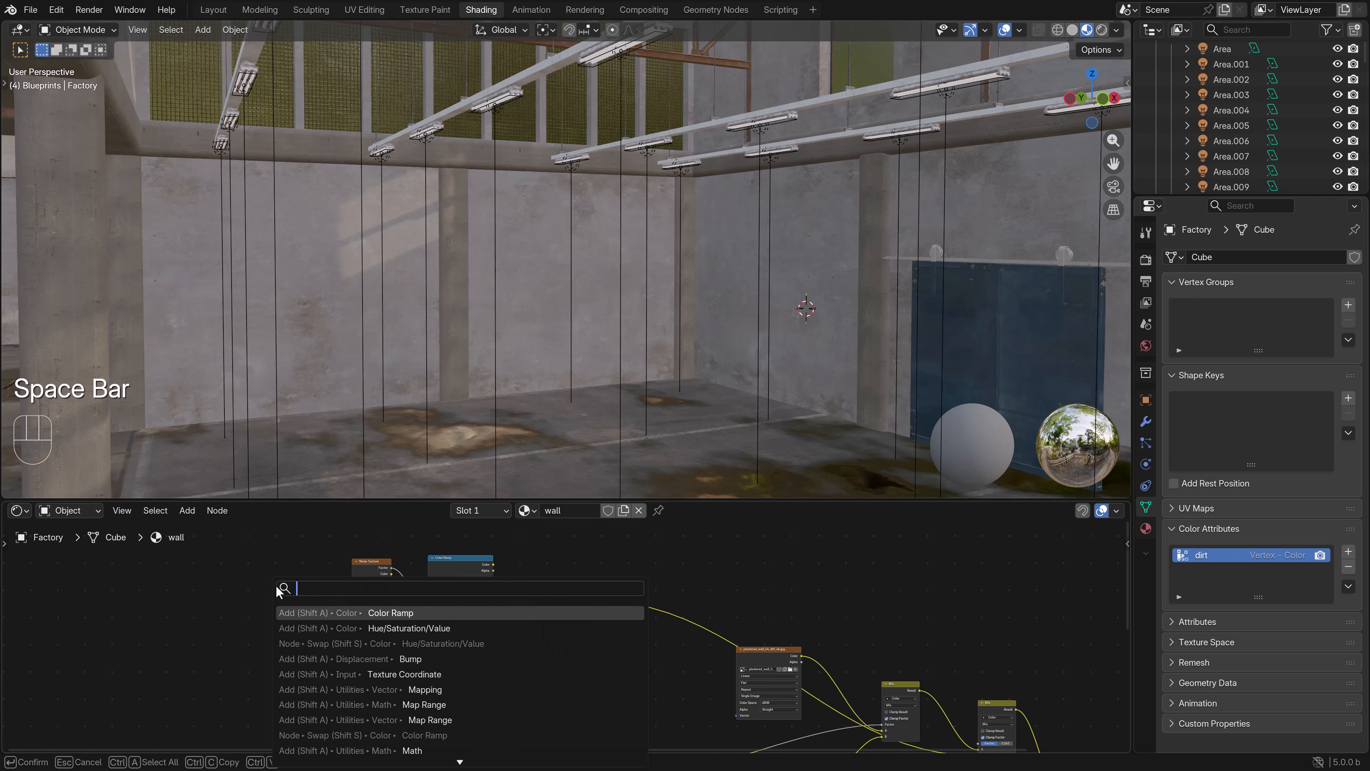
type("mapping")
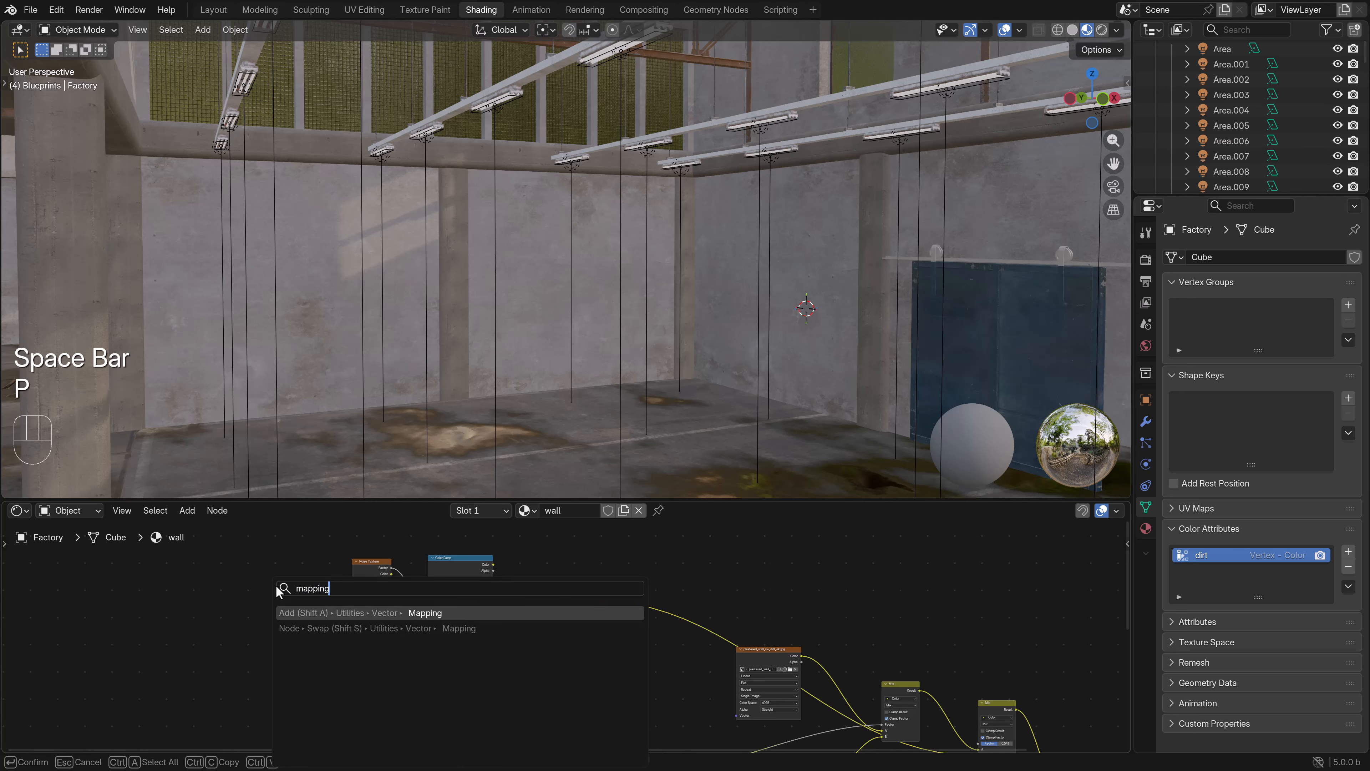
key("Return")
left_click(253, 560)
key("space")
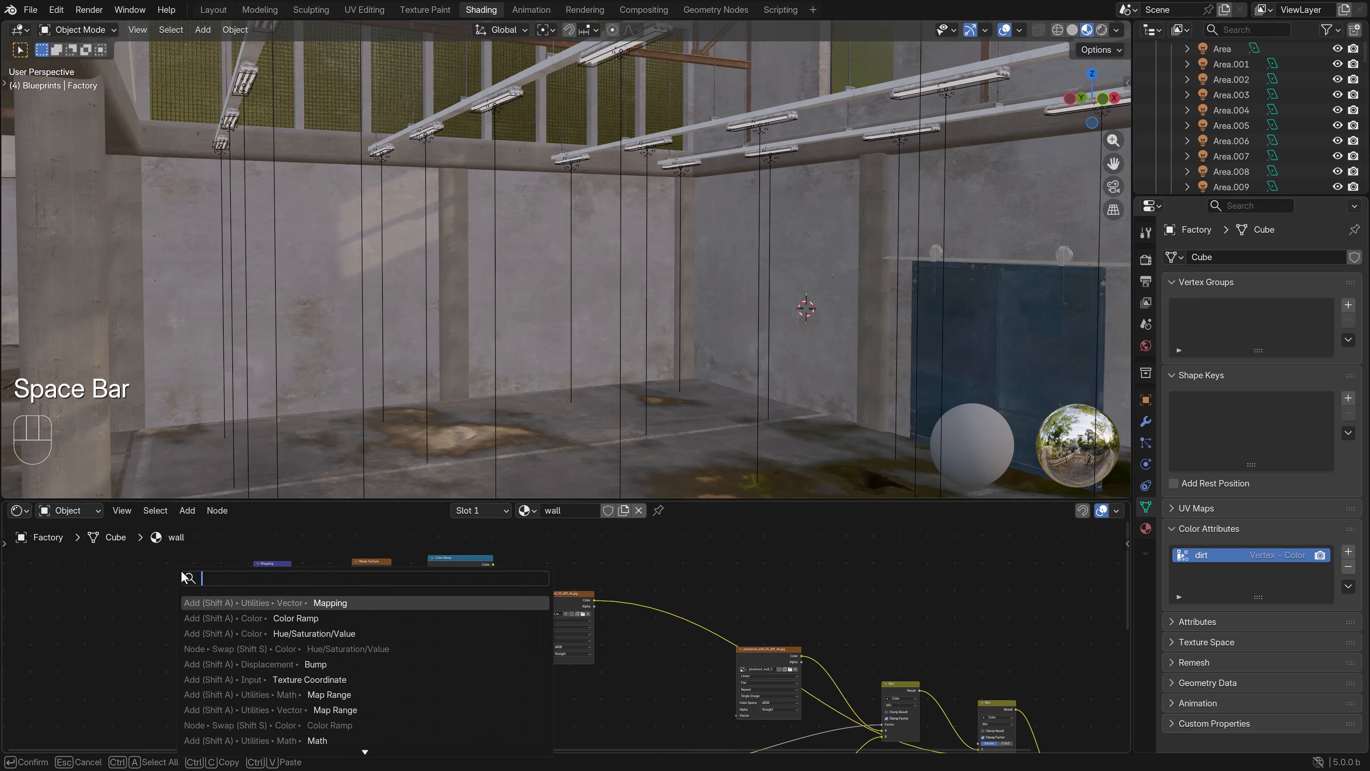
type("texture ")
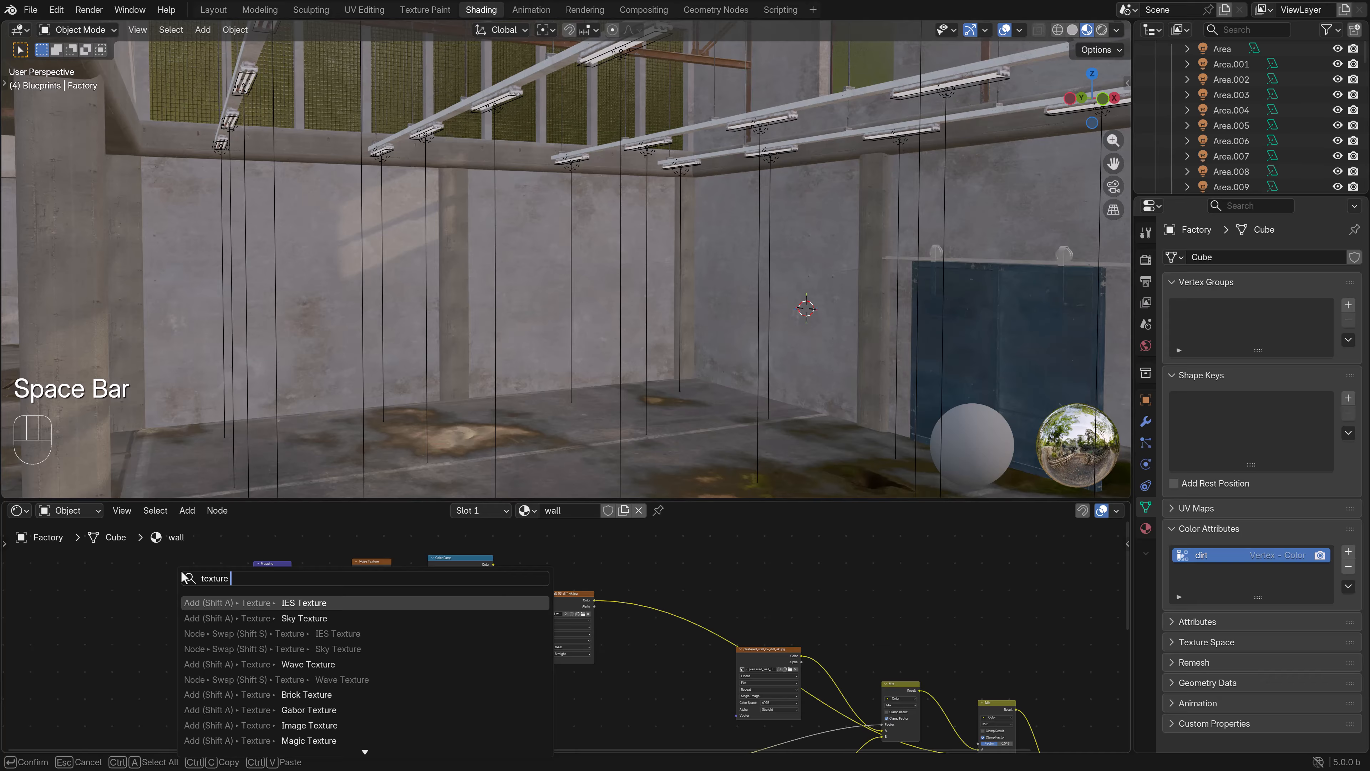
type("co")
left_click(294, 601)
left_click(142, 567)
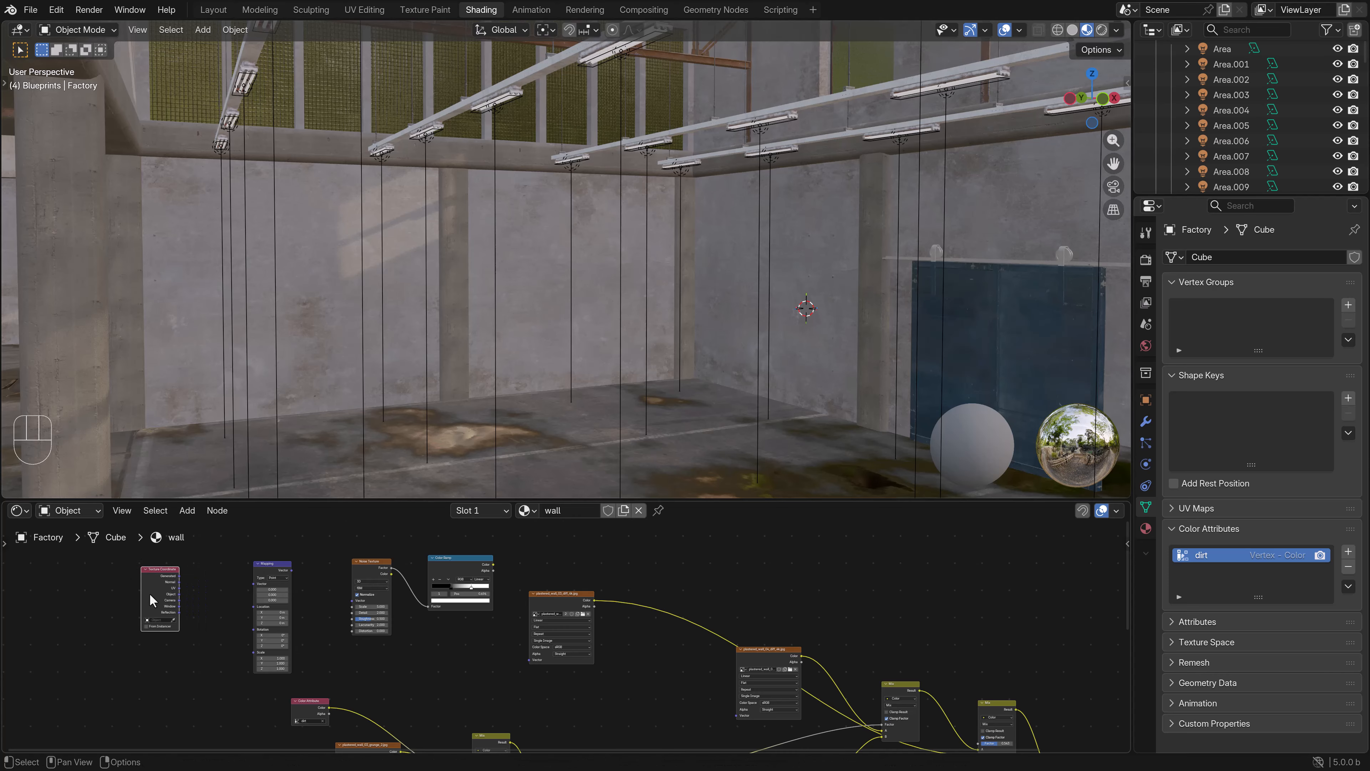
- Drive the Noise Texture with UV coordinates through the Mapping node and connect the Color Ramp to the second Mix node's Factor
scroll(216, 614, "up", 2)
left_click_drag(122, 596, 357, 614)
scroll(358, 614, "down", 2)
middle_click_drag(467, 626, 241, 590)
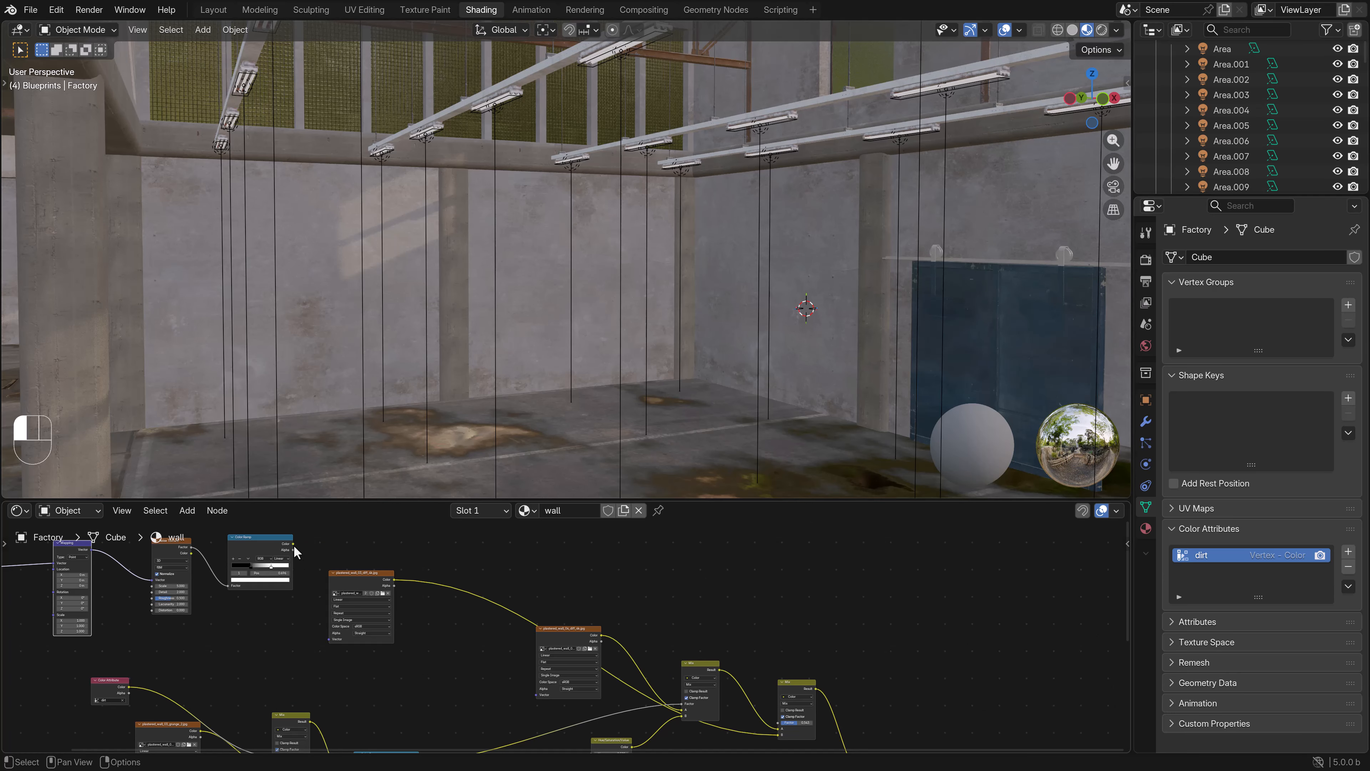
left_click_drag(293, 543, 778, 720)
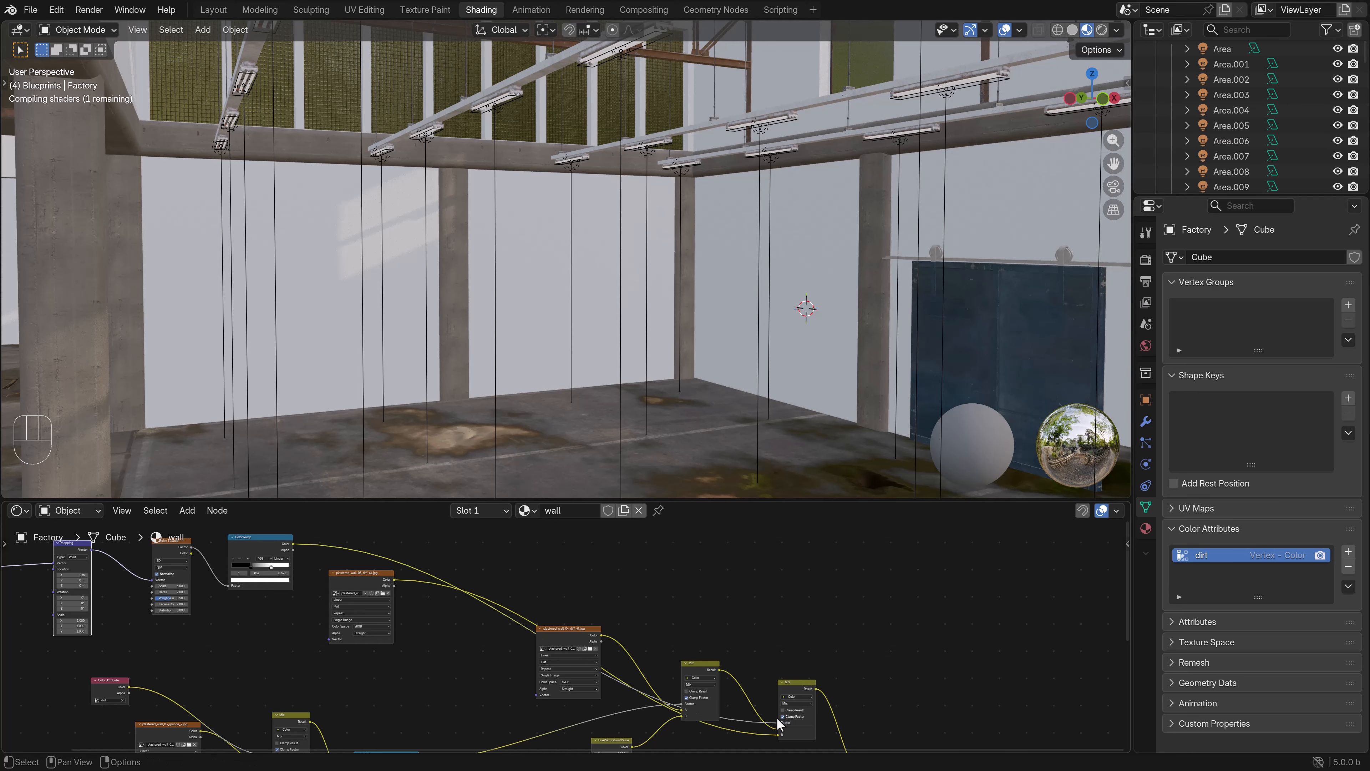
- Tighten the noise Color Ramp by moving the black stop to about 0.51 and bringing the white stop close to it
middle_click_drag(256, 612, 501, 652)
scroll(498, 632, "up", 5)
left_click(489, 592)
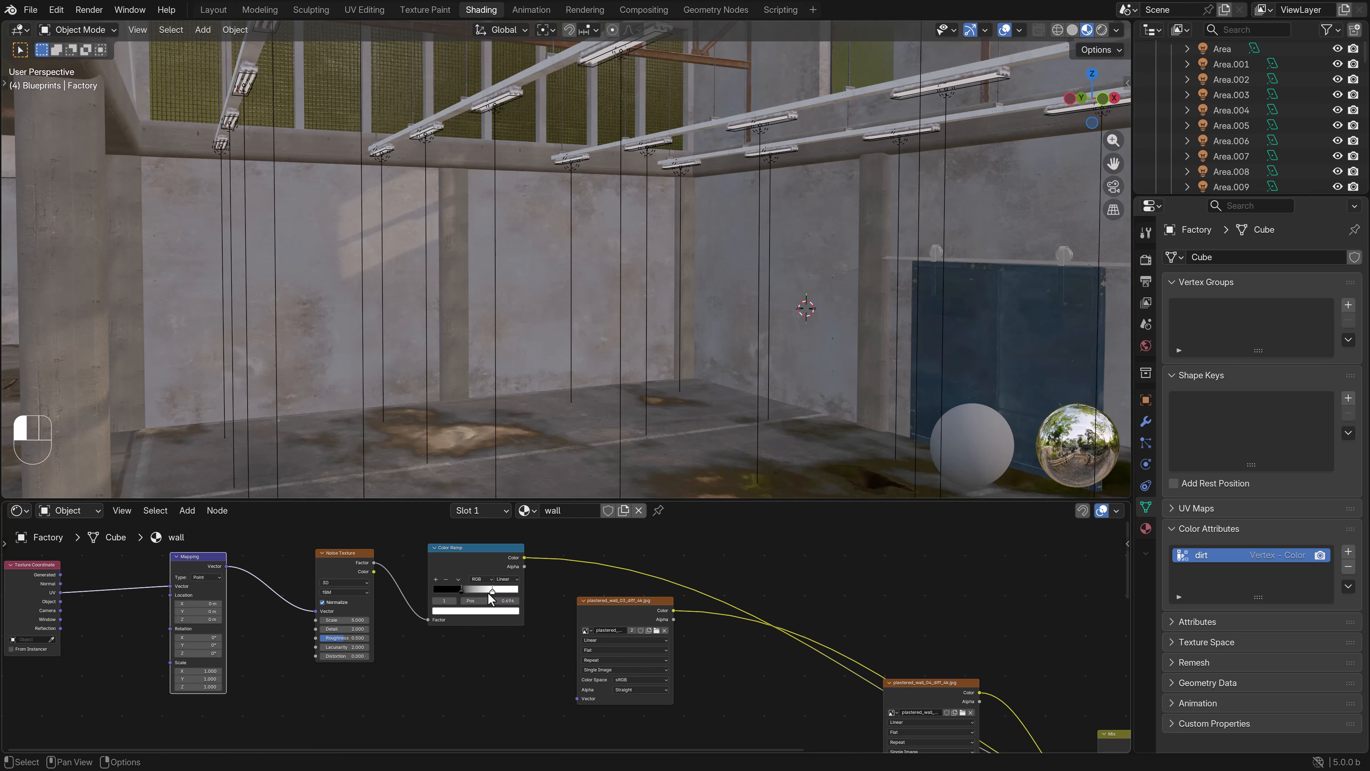
left_click_drag(473, 592, 480, 590)
left_click(485, 590)
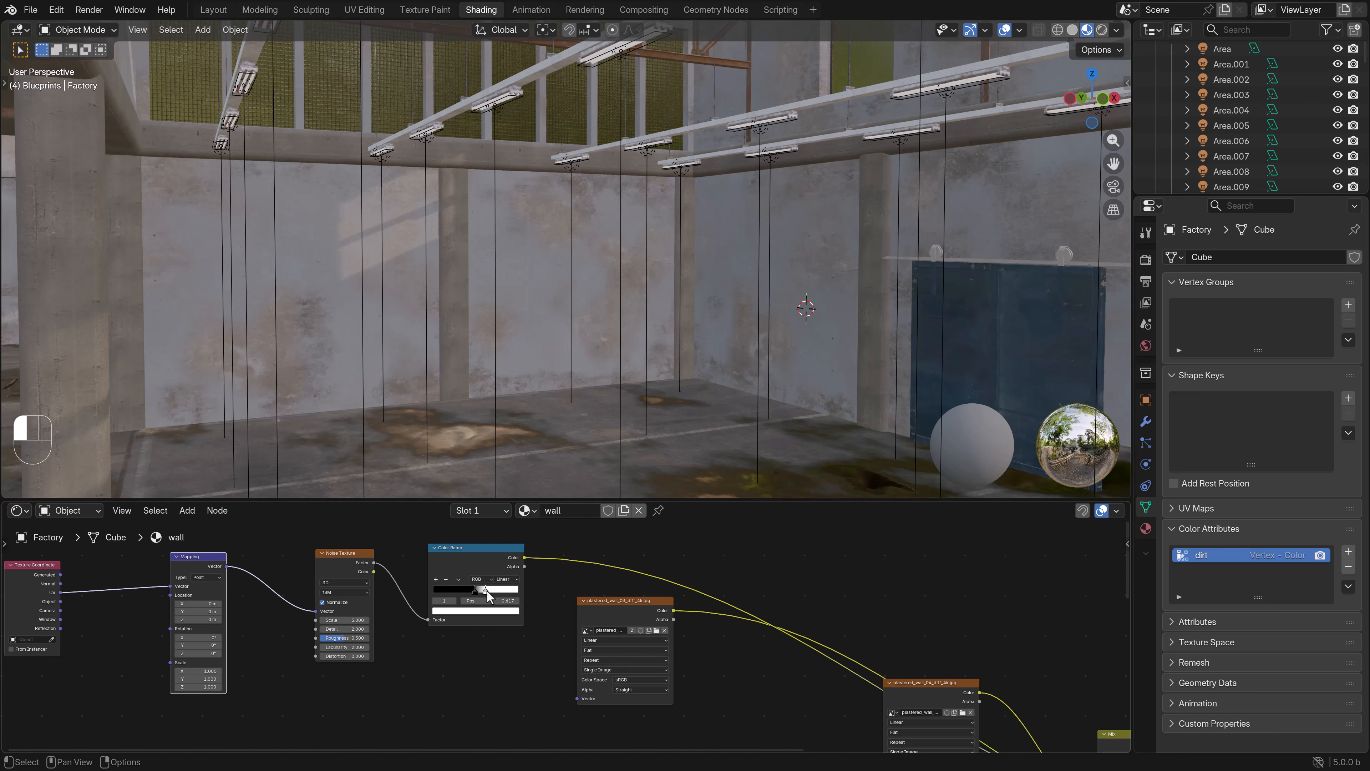
left_click_drag(487, 590, 487, 590)
scroll(433, 621, "up", 3)
left_click_drag(461, 573, 449, 577)
scroll(541, 653, "down", 5)
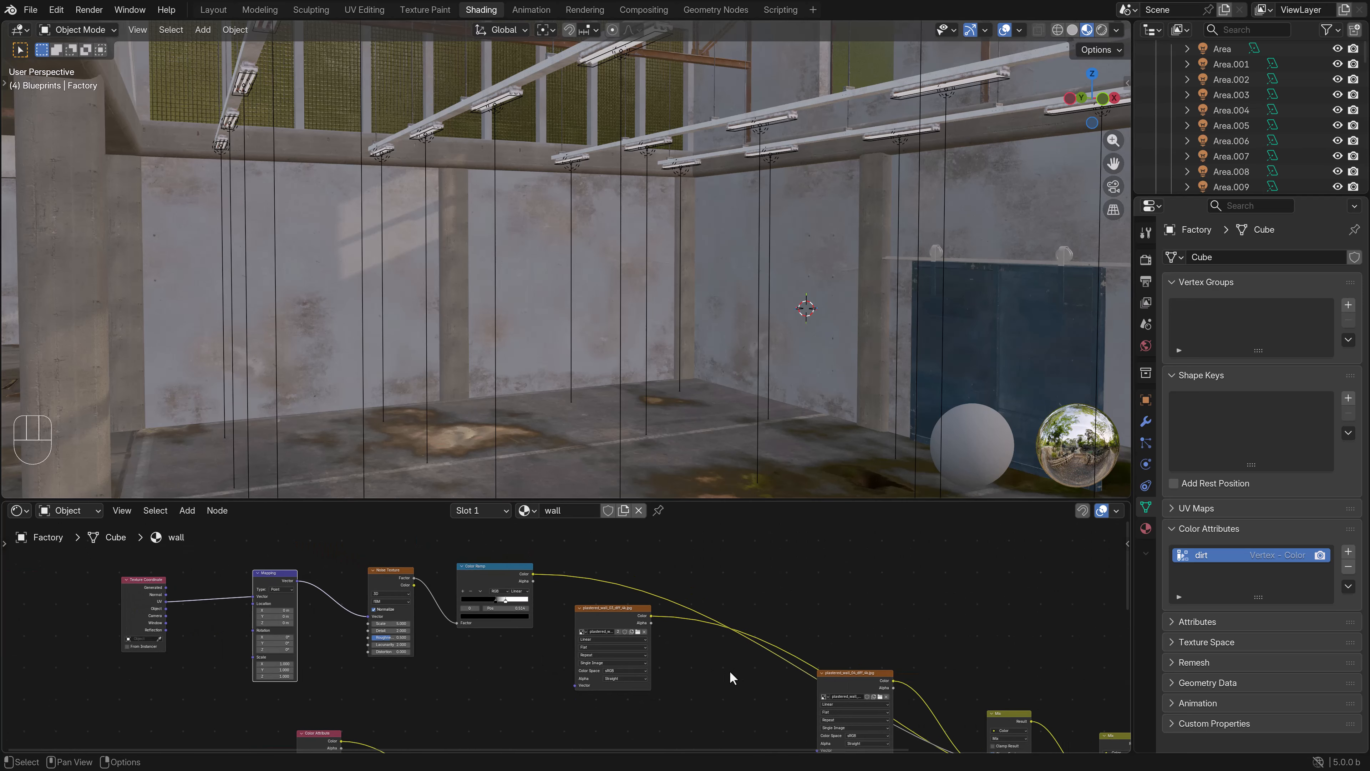
- Duplicate the Hue/Saturation/Value node and insert it between the copied plaster texture and the second Mix node
left_click_drag(419, 527, 412, 554)
scroll(484, 684, "down", 2)
middle_click_drag(541, 720, 550, 645)
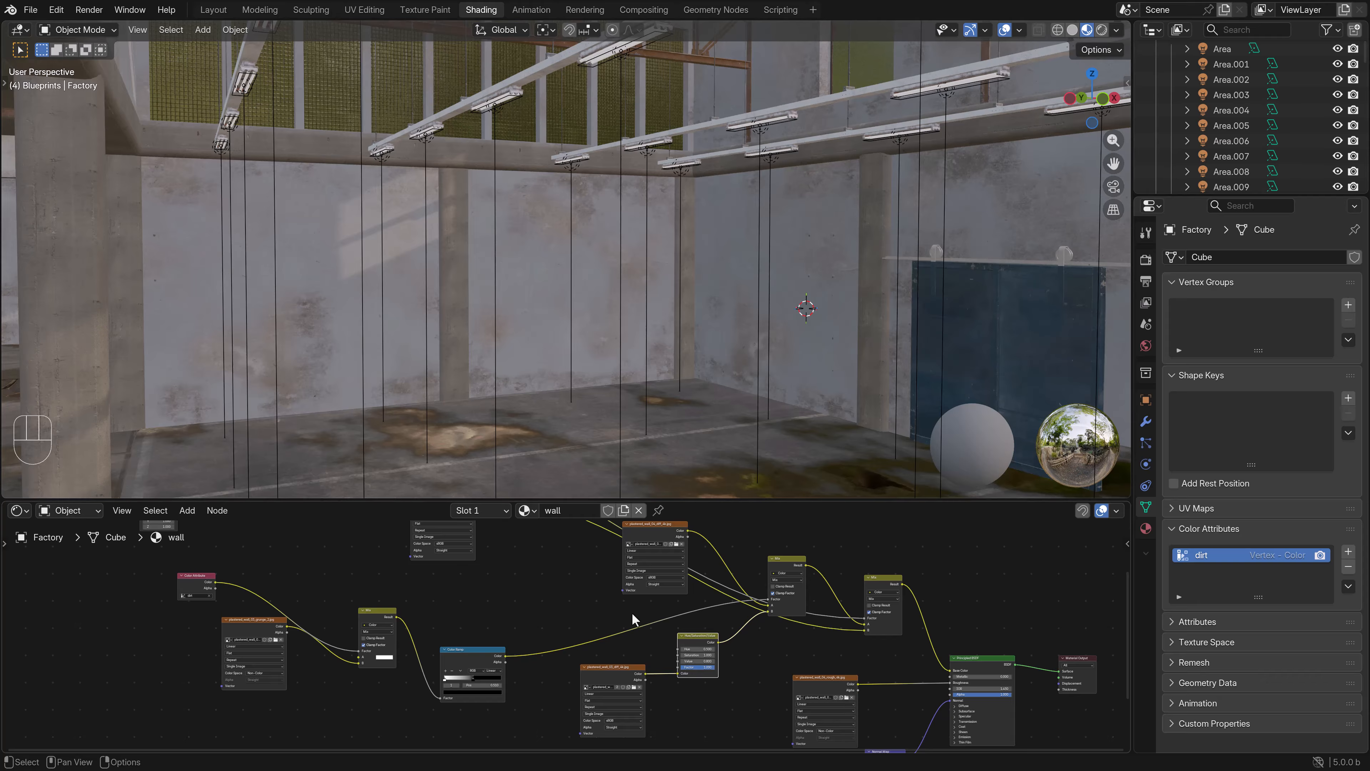
scroll(631, 613, "up", 3, "shift")
key("shift+d")
left_click(434, 561)
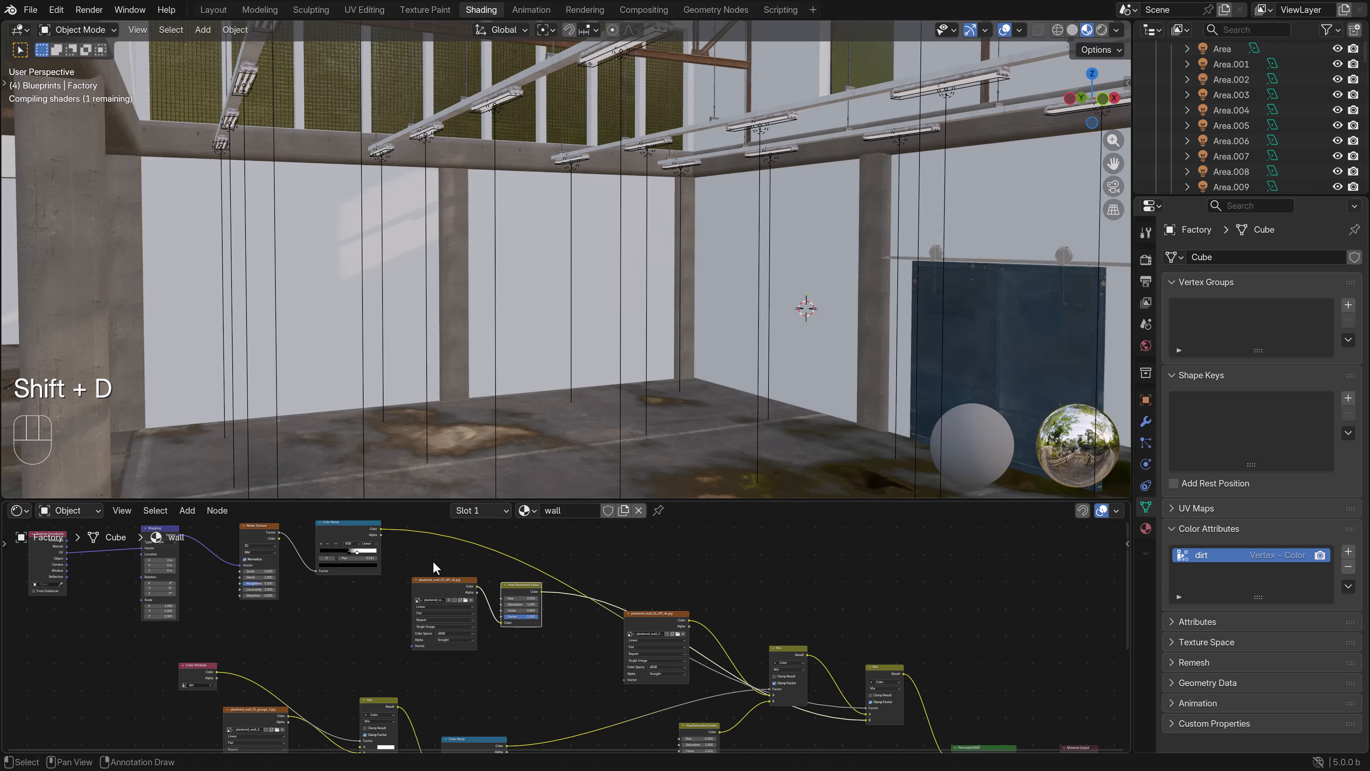
- Raise the Noise Texture's Detail to about 6.4 for more broken-up dirt patches
middle_click_drag(459, 445, 495, 410, "shift")
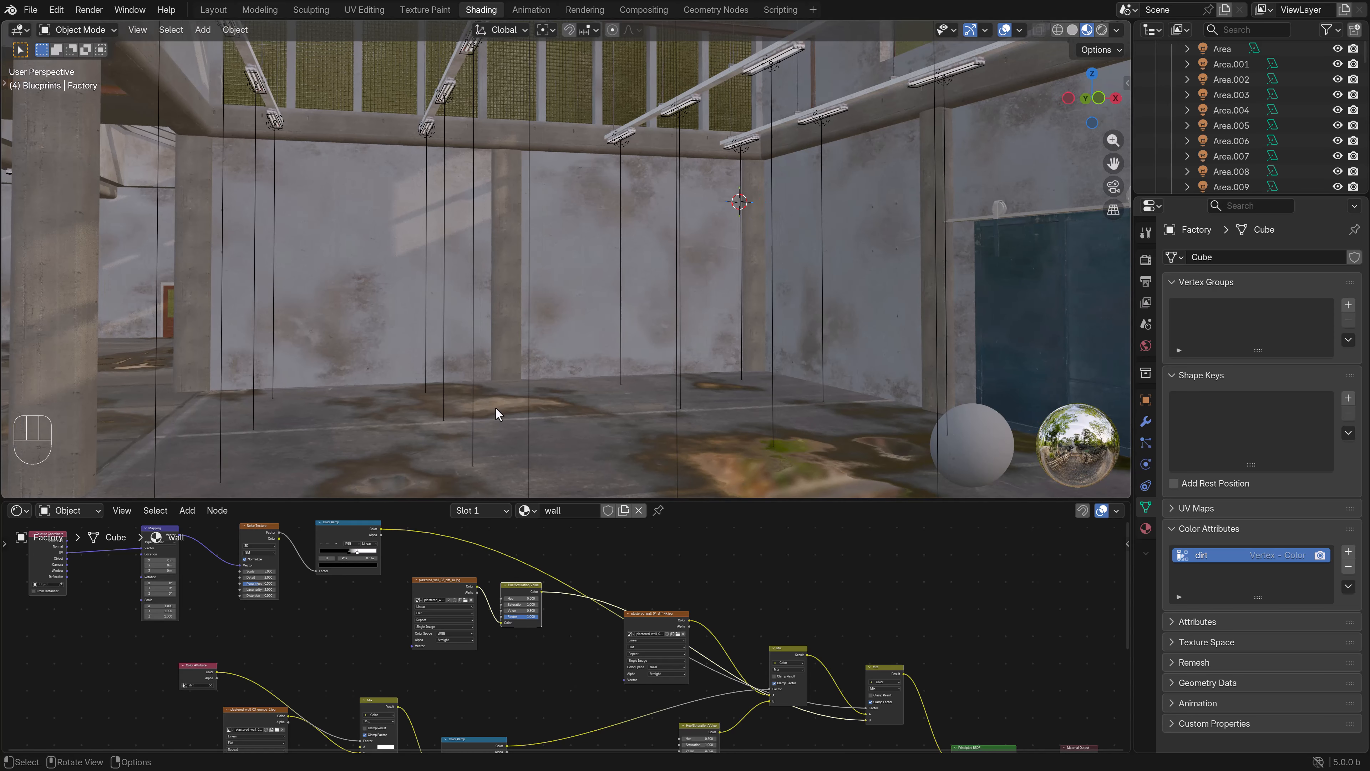
middle_click_drag(307, 640, 437, 652)
scroll(436, 652, "up", 2)
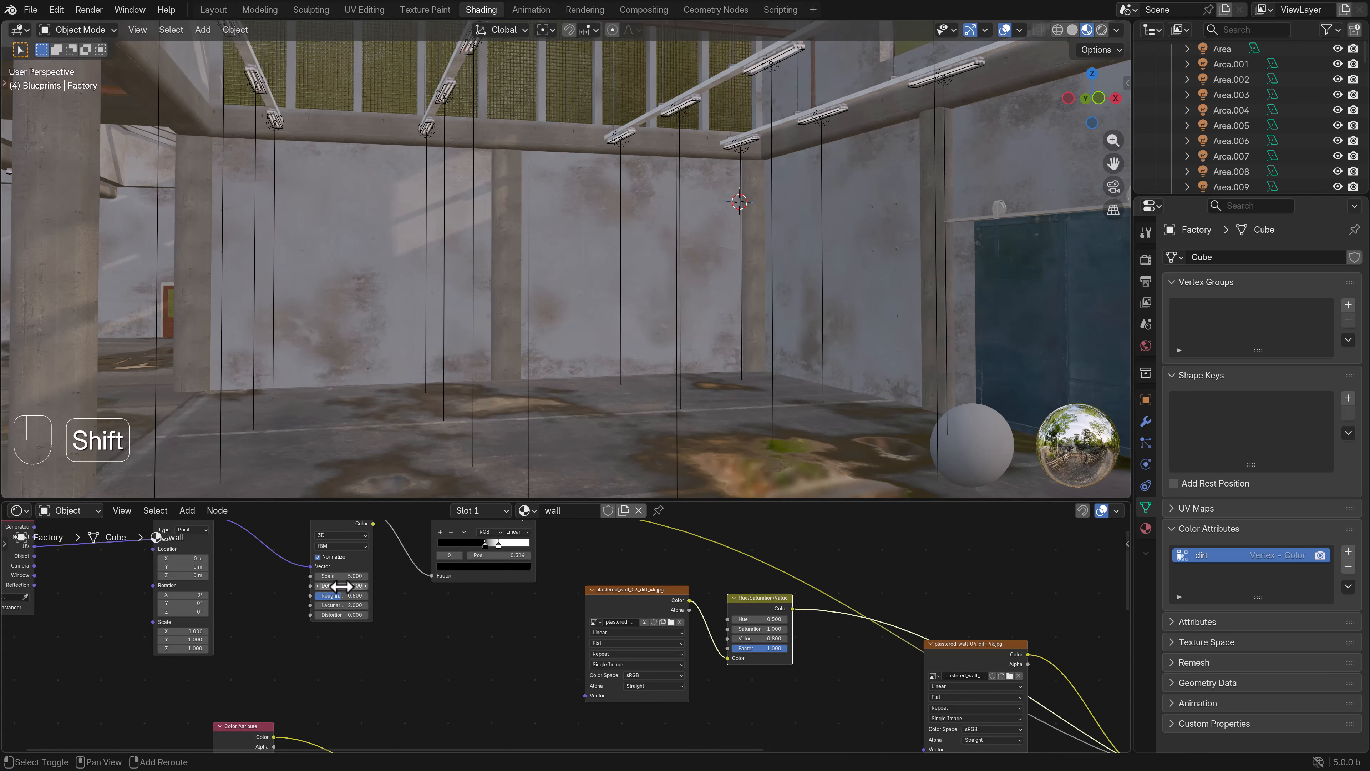
left_click_drag(342, 585, 356, 586, "shift")
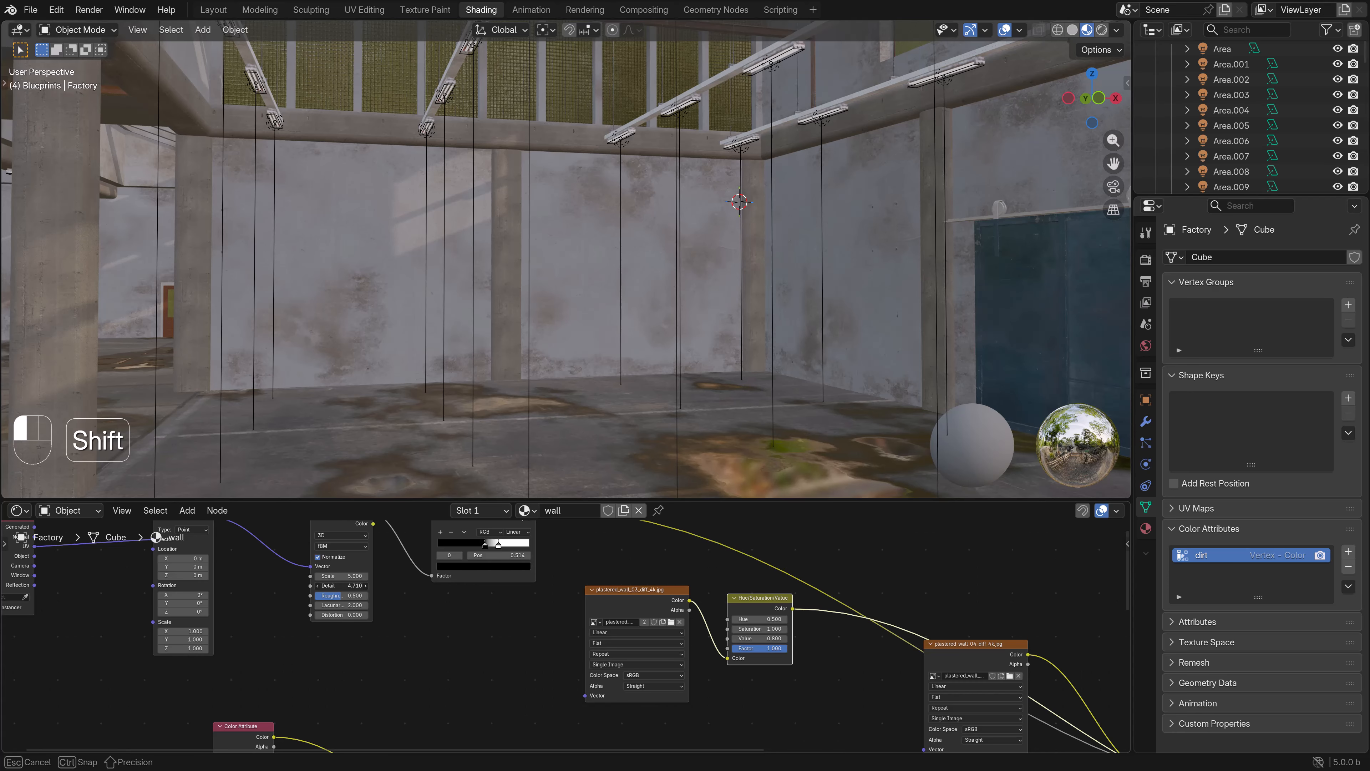
- Fine-tune the black stop of the noise Color Ramp and set its white stop to about 0.69
scroll(639, 282, "up", 5)
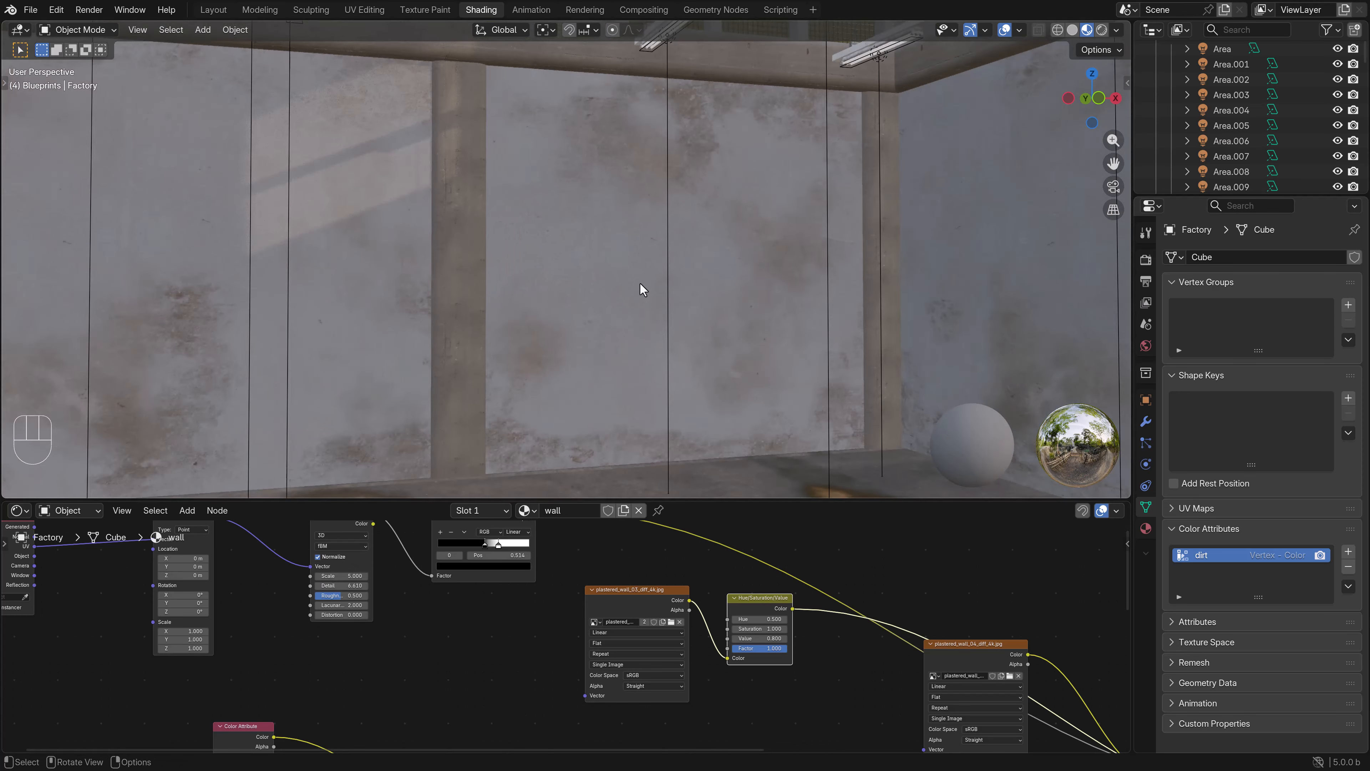
left_click_drag(499, 543, 497, 544)
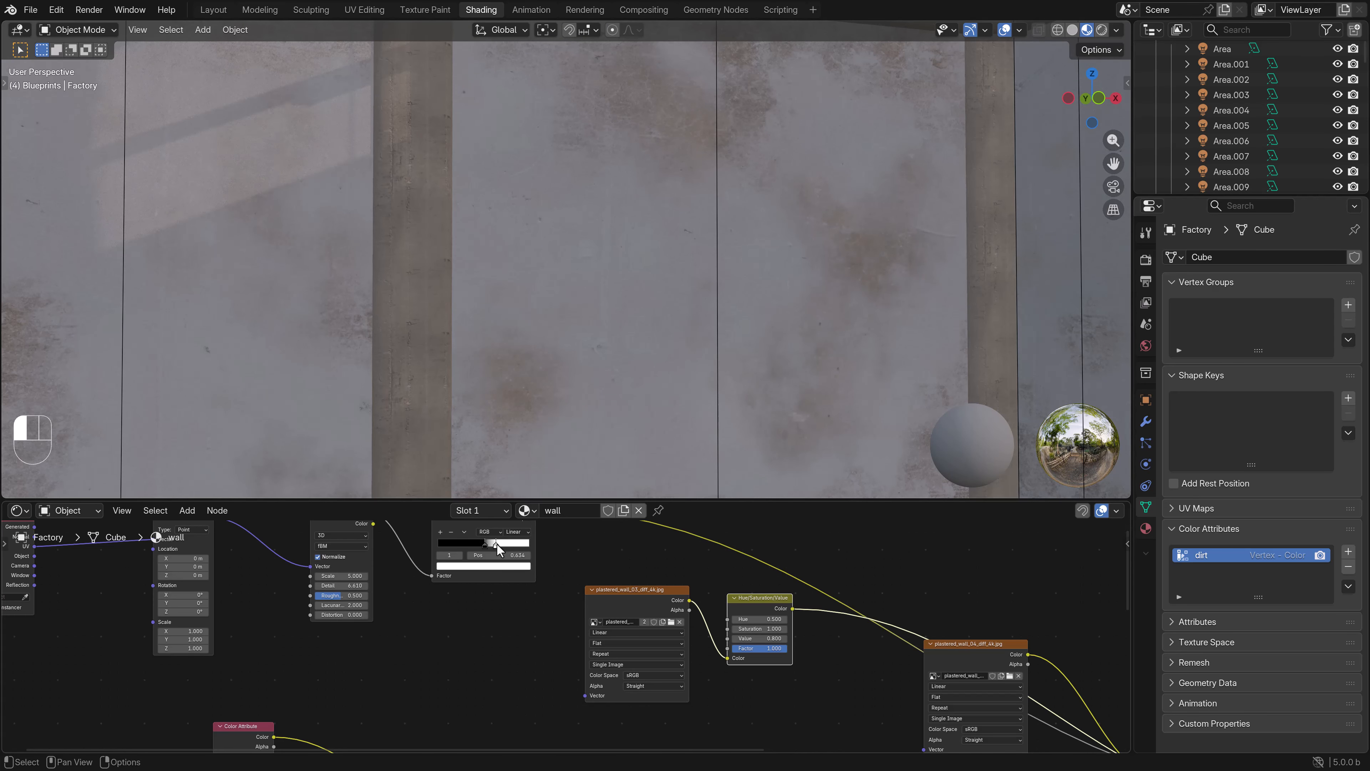
scroll(650, 279, "down", 5)
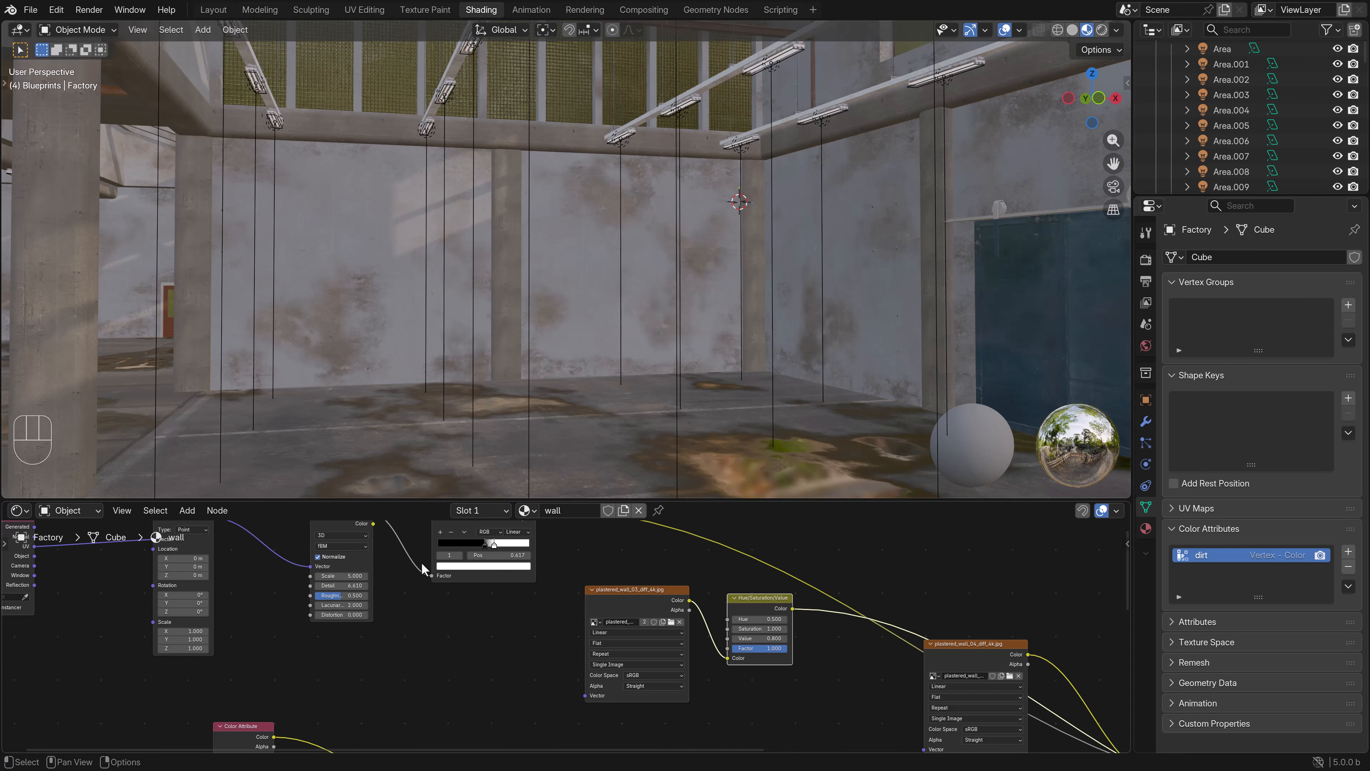
left_click_drag(482, 544, 481, 544)
left_click(496, 543)
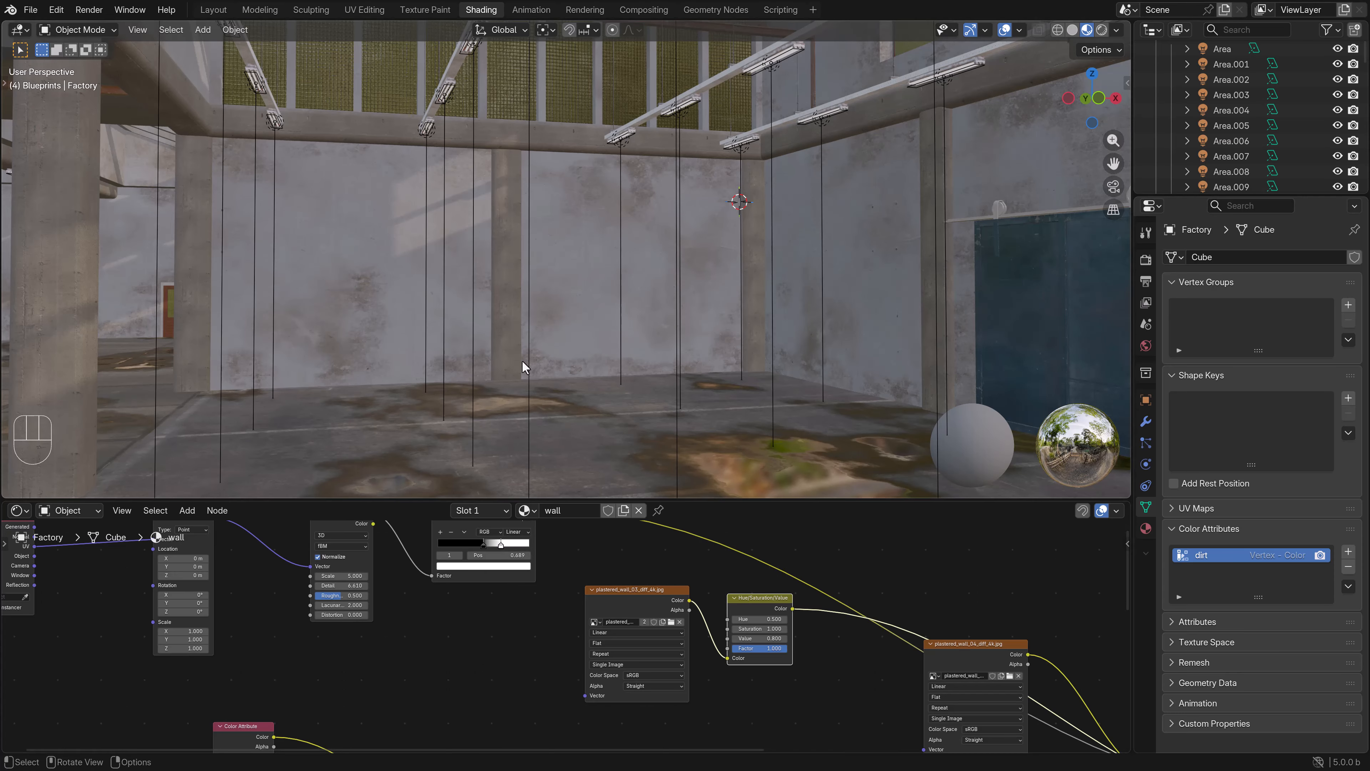
- Examine the noise-based dirt on the walls from inside the hall, through the scene camera and around the sliding door
scroll(521, 356, "up", 4)
scroll(521, 353, "down", 4)
mouse_move(521, 353)
middle_mouse_down()
mouse_move(627, 346)
mouse_move(526, 352)
middle_mouse_up()
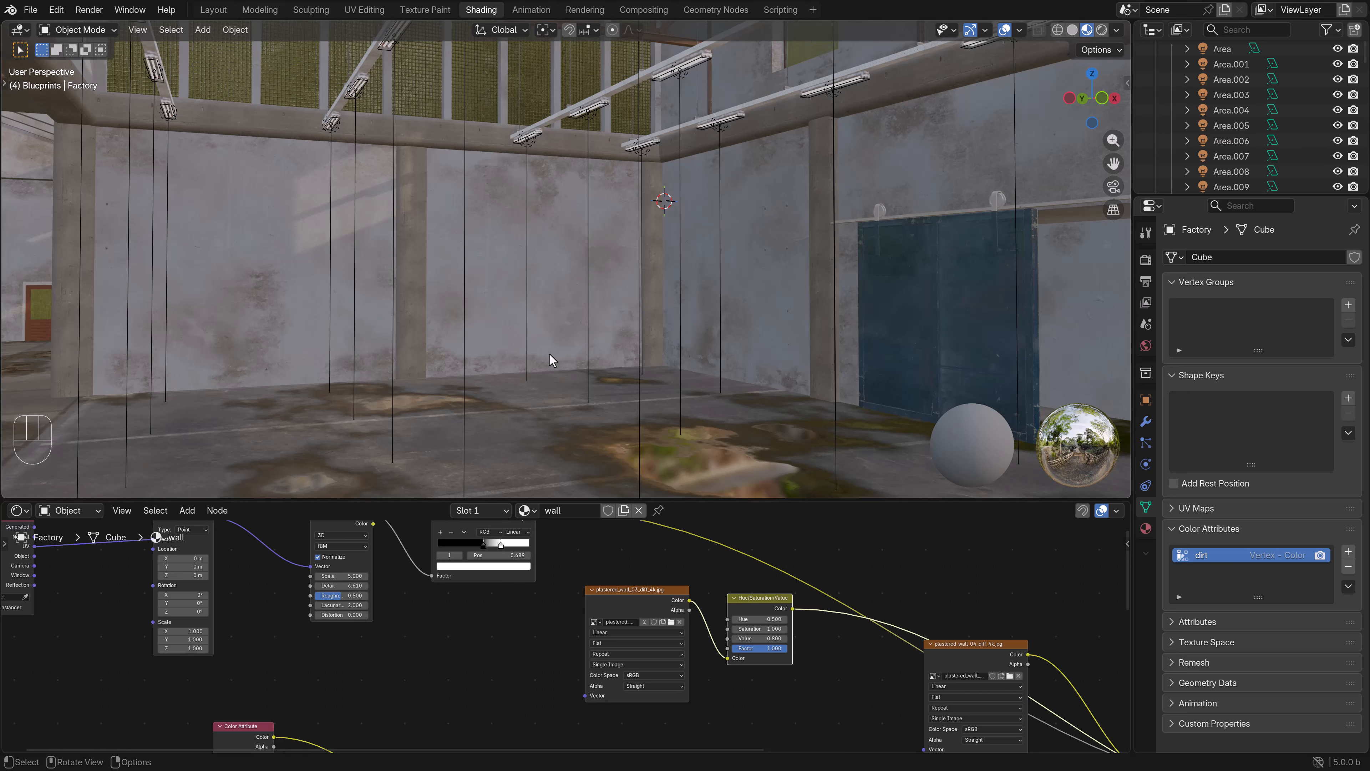
scroll(627, 374, "down", 3)
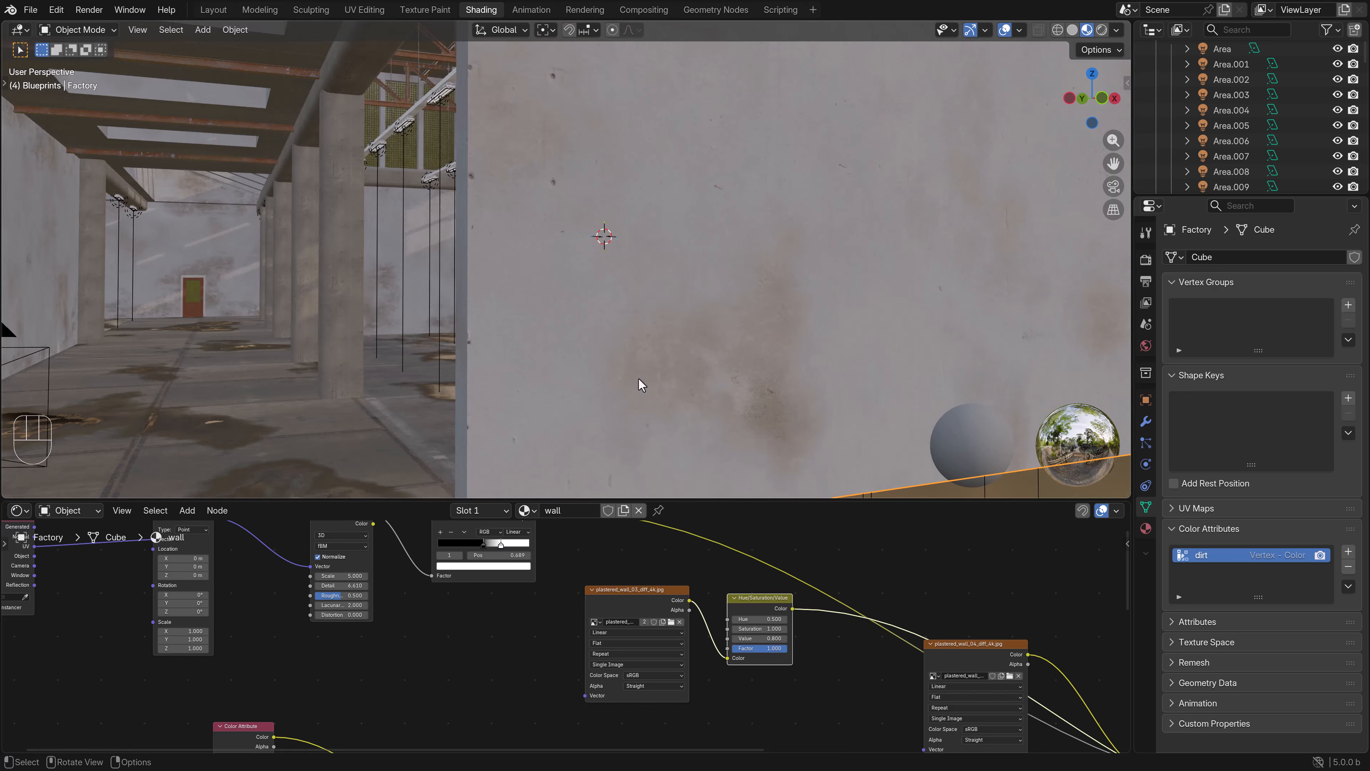
middle_click_drag(638, 377, 627, 407)
key("KP_0")
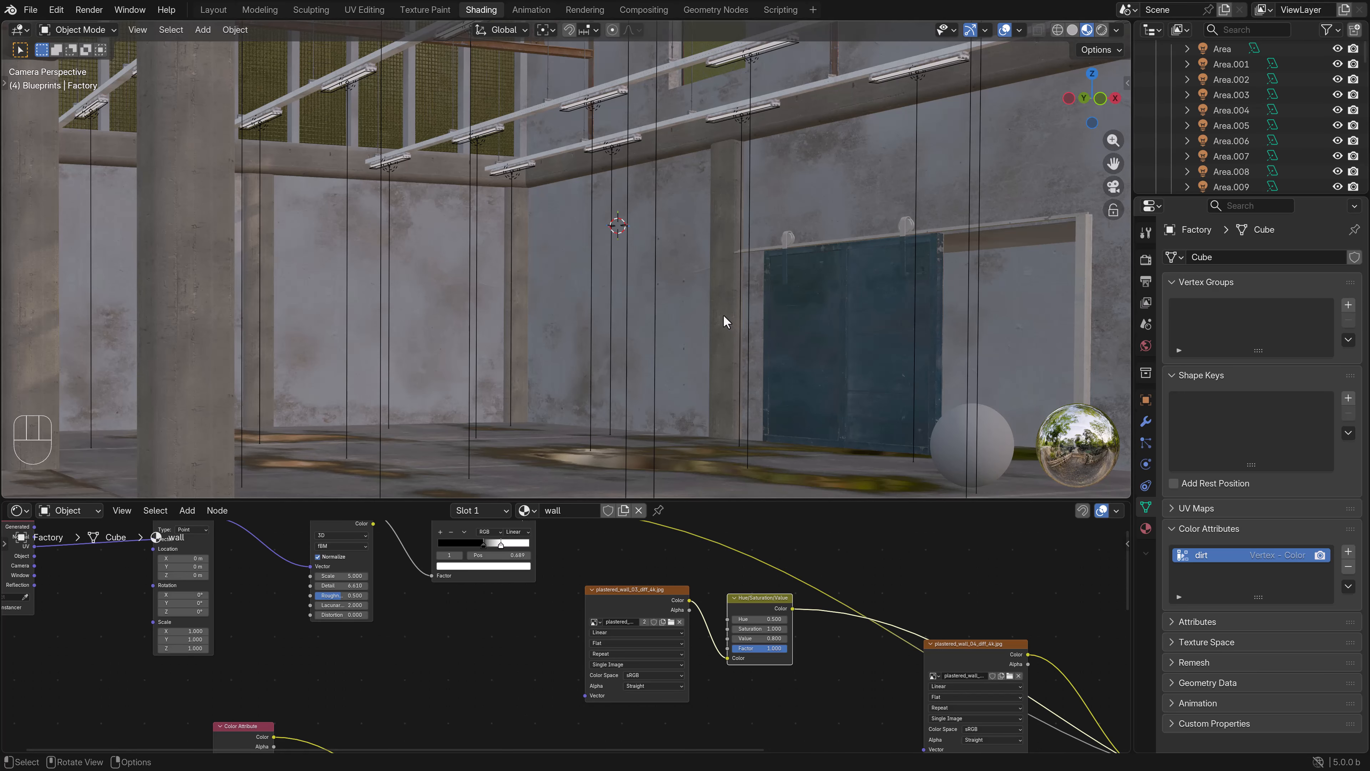
middle_click_drag(753, 296, 610, 304, "shift")
scroll(549, 320, "up", 4)
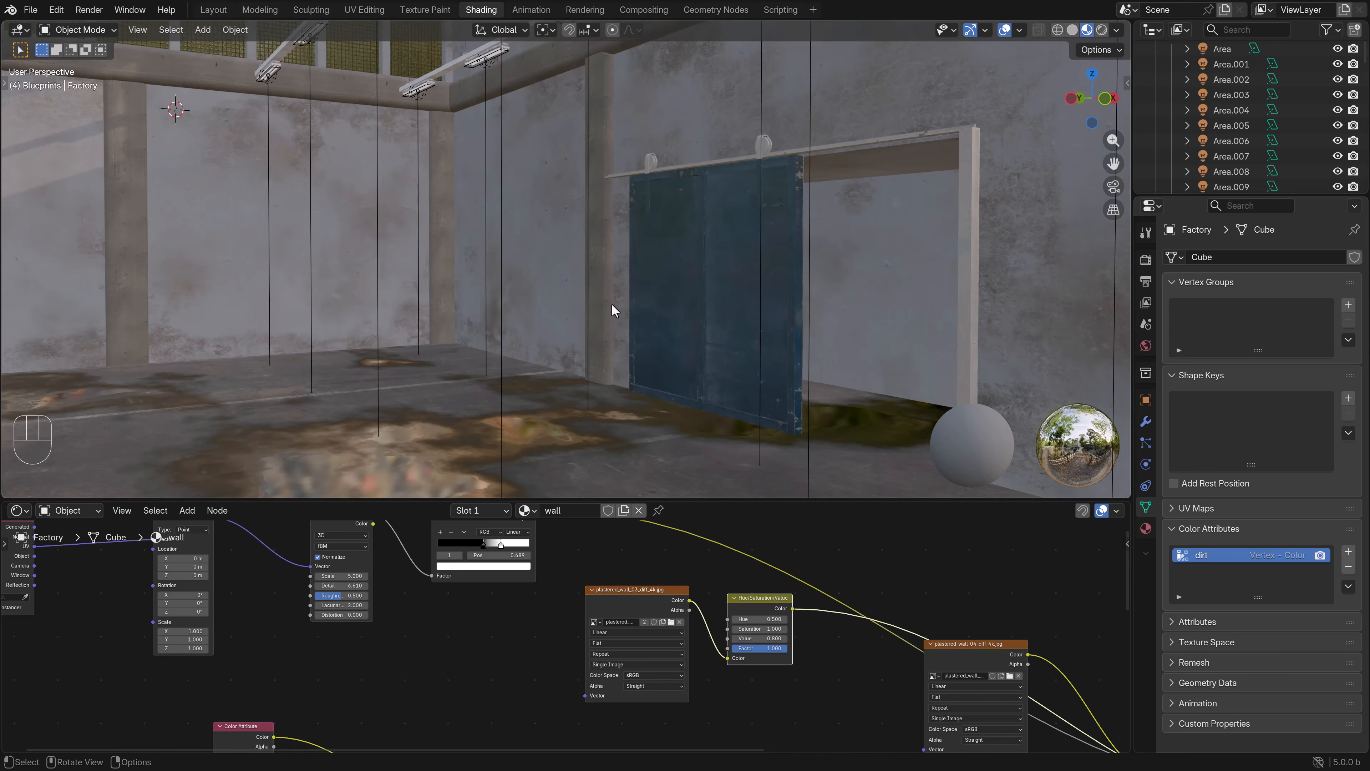
- Move the base plaster texture clear of the links and shift the Principled BSDF and Material Output away from the Mix nodes
scroll(539, 577, "down", 5)
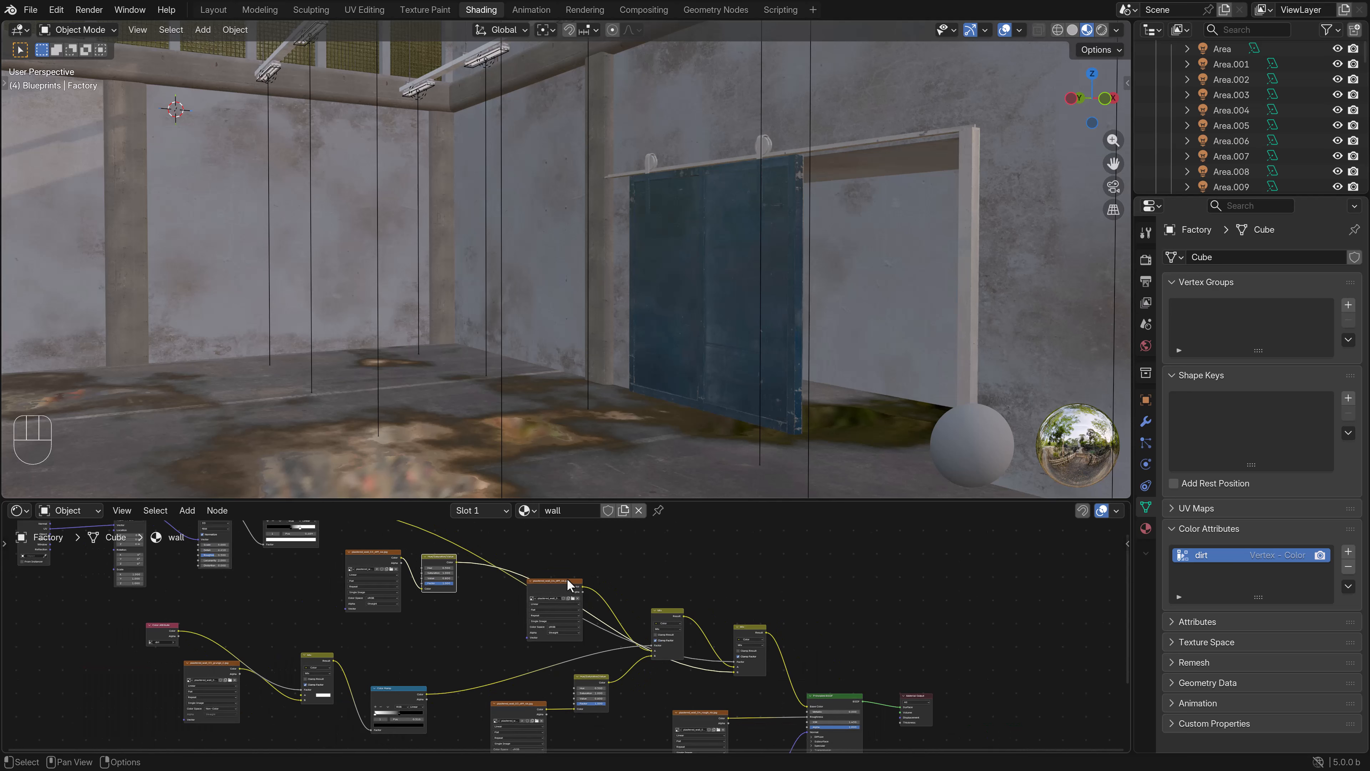
left_click_drag(563, 581, 492, 602)
middle_click_drag(893, 695, 743, 648)
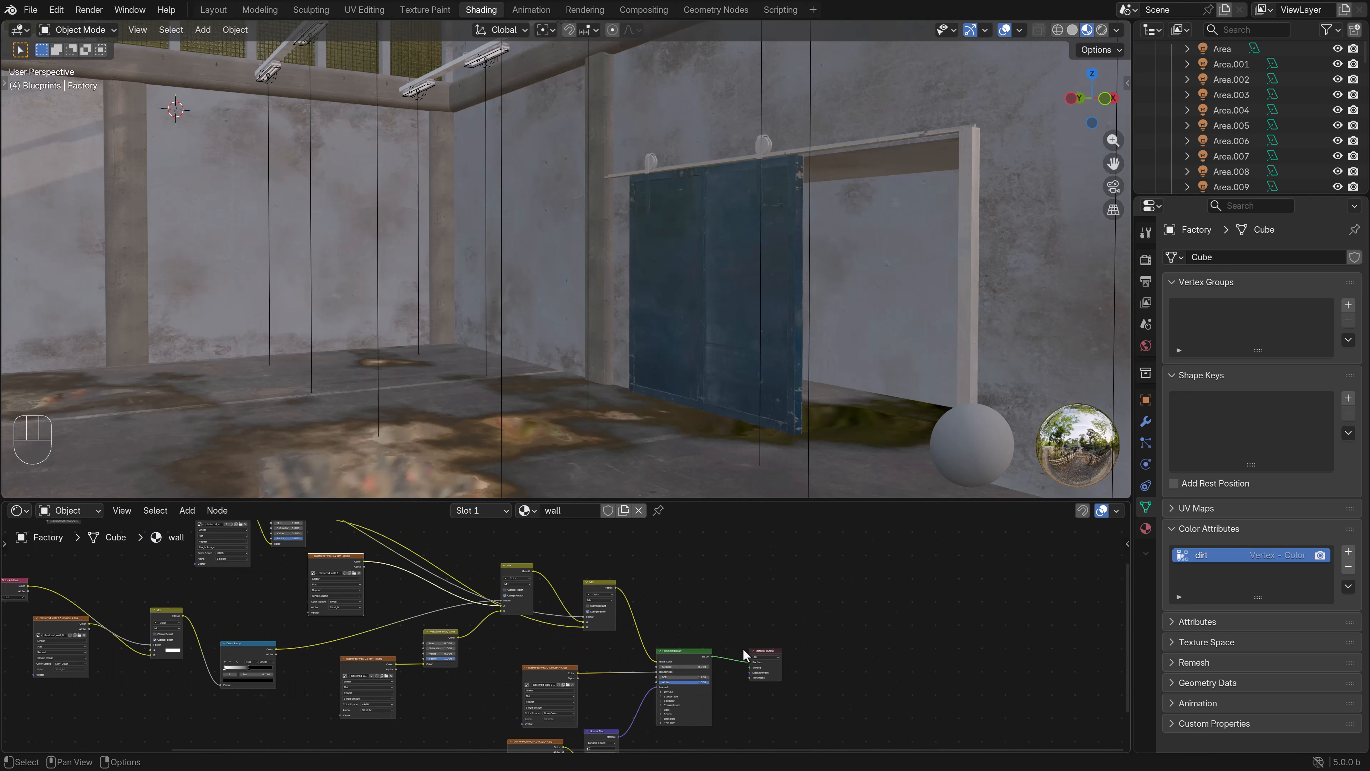
left_click_drag(766, 655, 873, 646)
left_click_drag(696, 651, 768, 655)
middle_click_drag(631, 587, 616, 646)
- Add an Image Texture node in the empty area above the wall material's Mix nodes
left_click(187, 510)
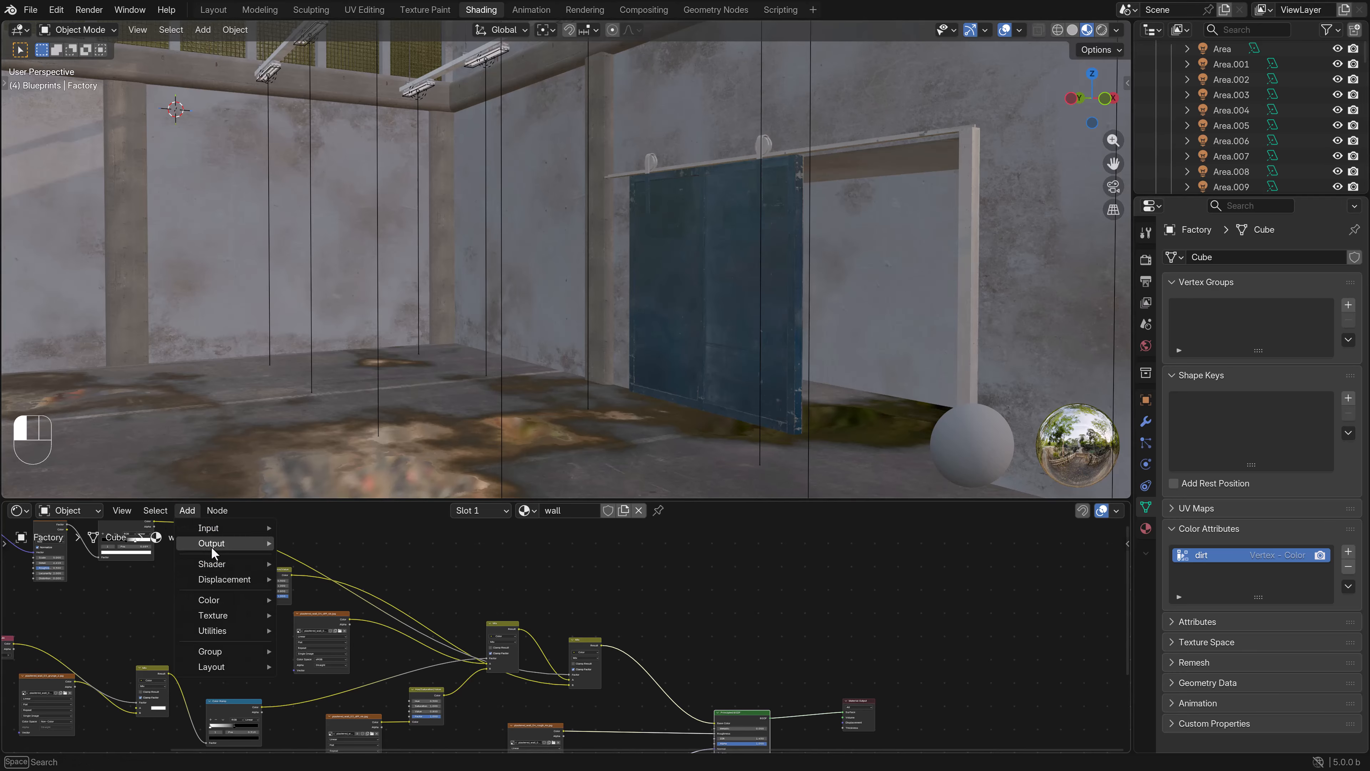
mouse_move(232, 613)
left_click(337, 523)
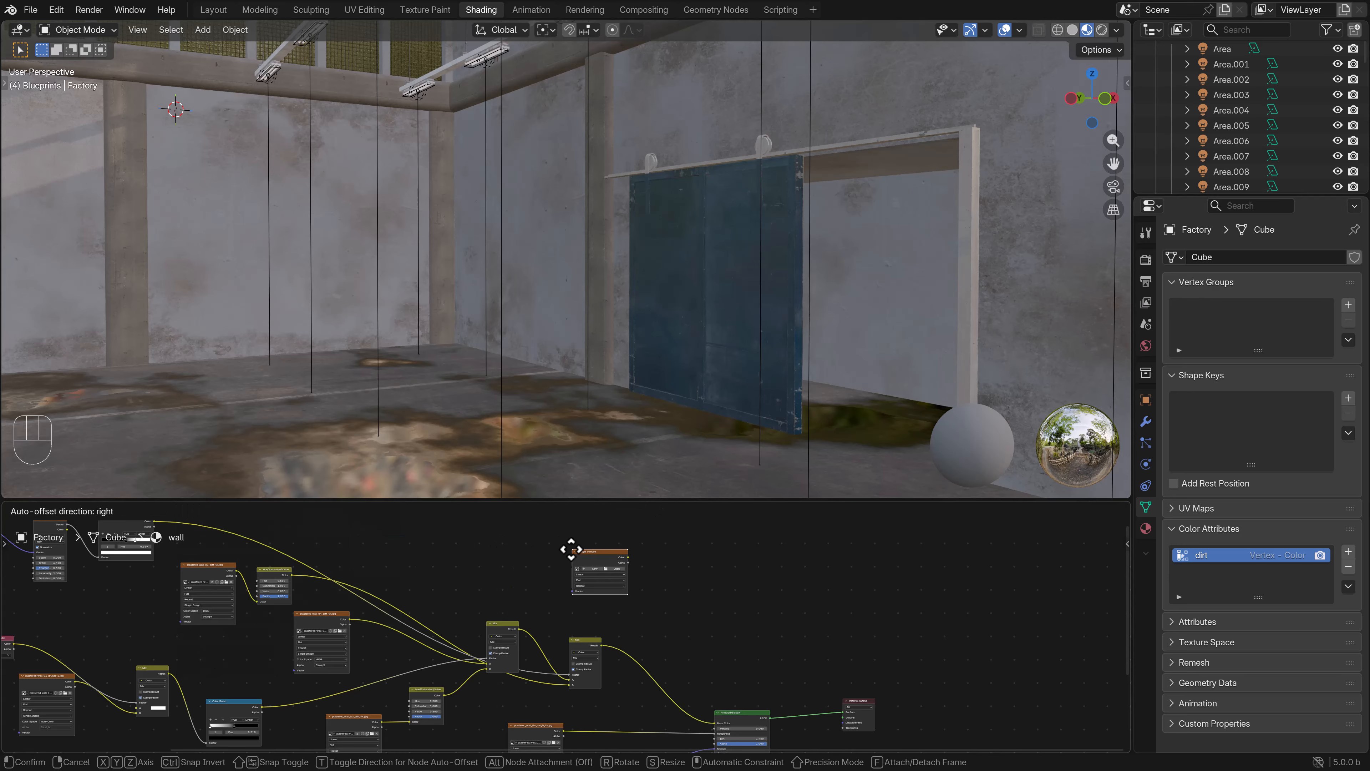
left_click(550, 566)
scroll(666, 616, "up", 1)
- Duplicate the last Mix node and place the copy in the free space before the Principled BSDF
left_click(588, 638)
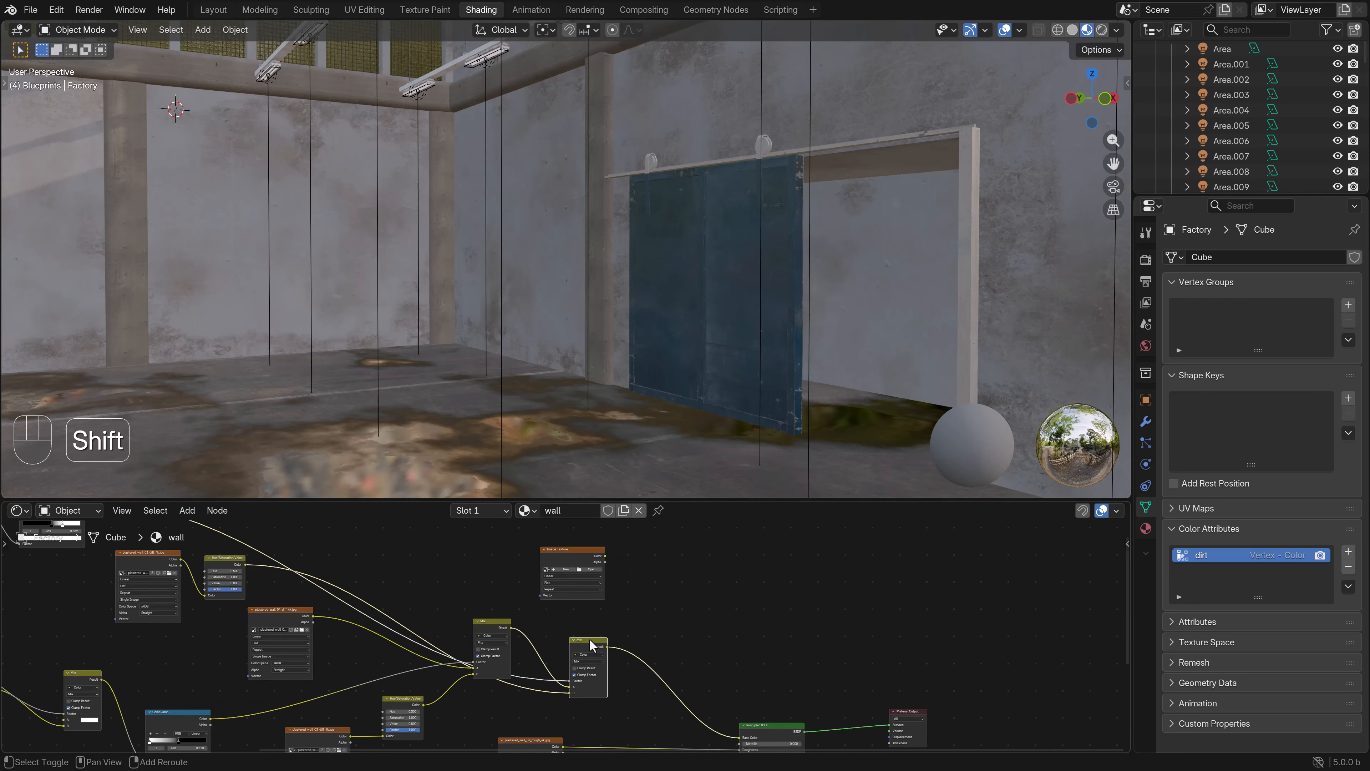
key("shift+d")
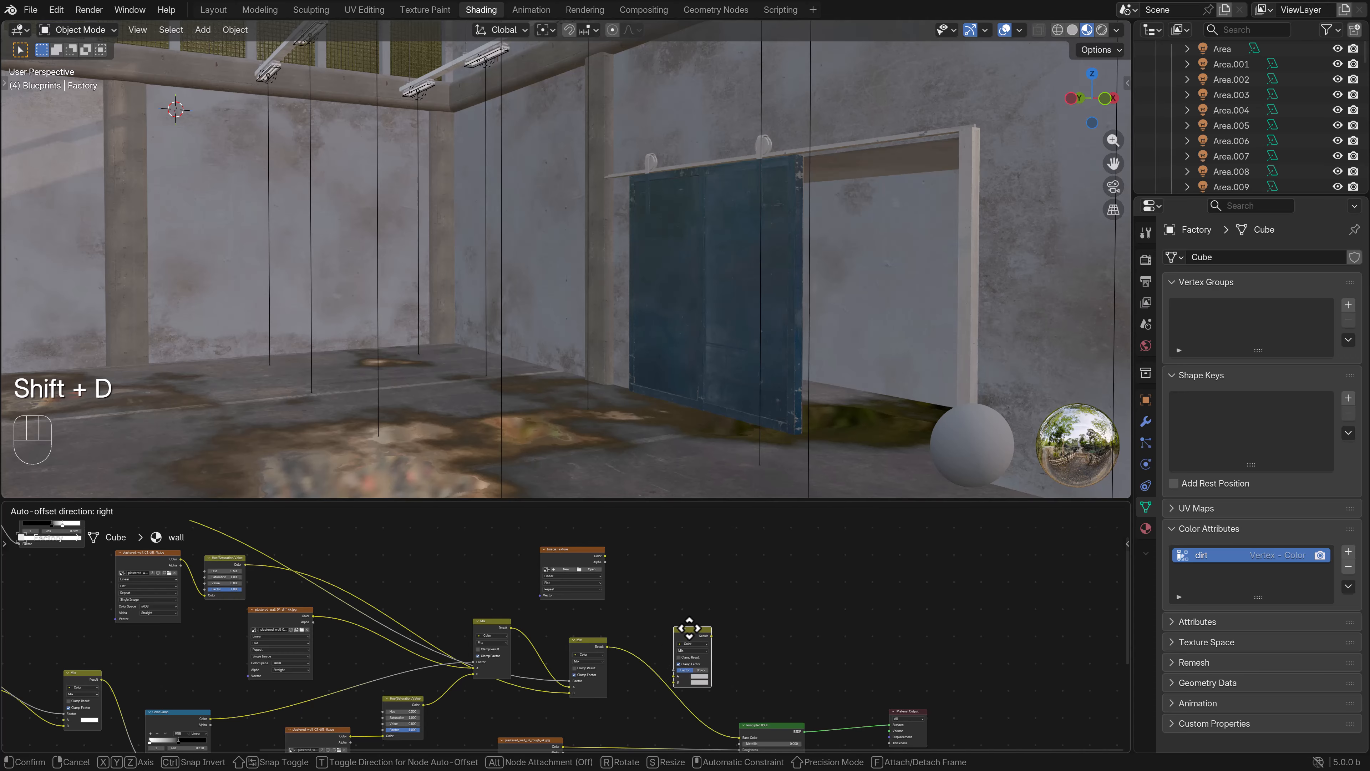
left_click(707, 607)
- Add a second UV map to the factory mesh and name it graffiti
left_click(1183, 509)
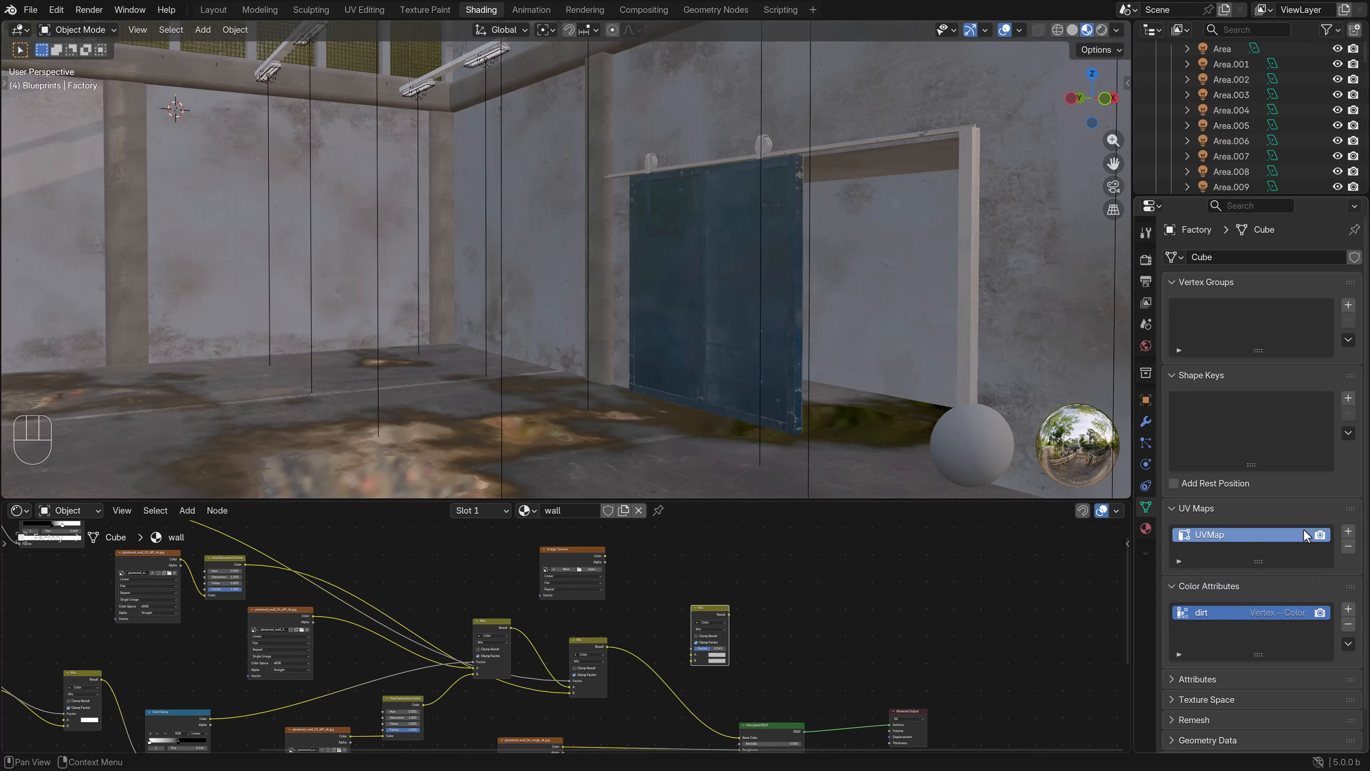
left_click(1348, 531)
double_click(1262, 551)
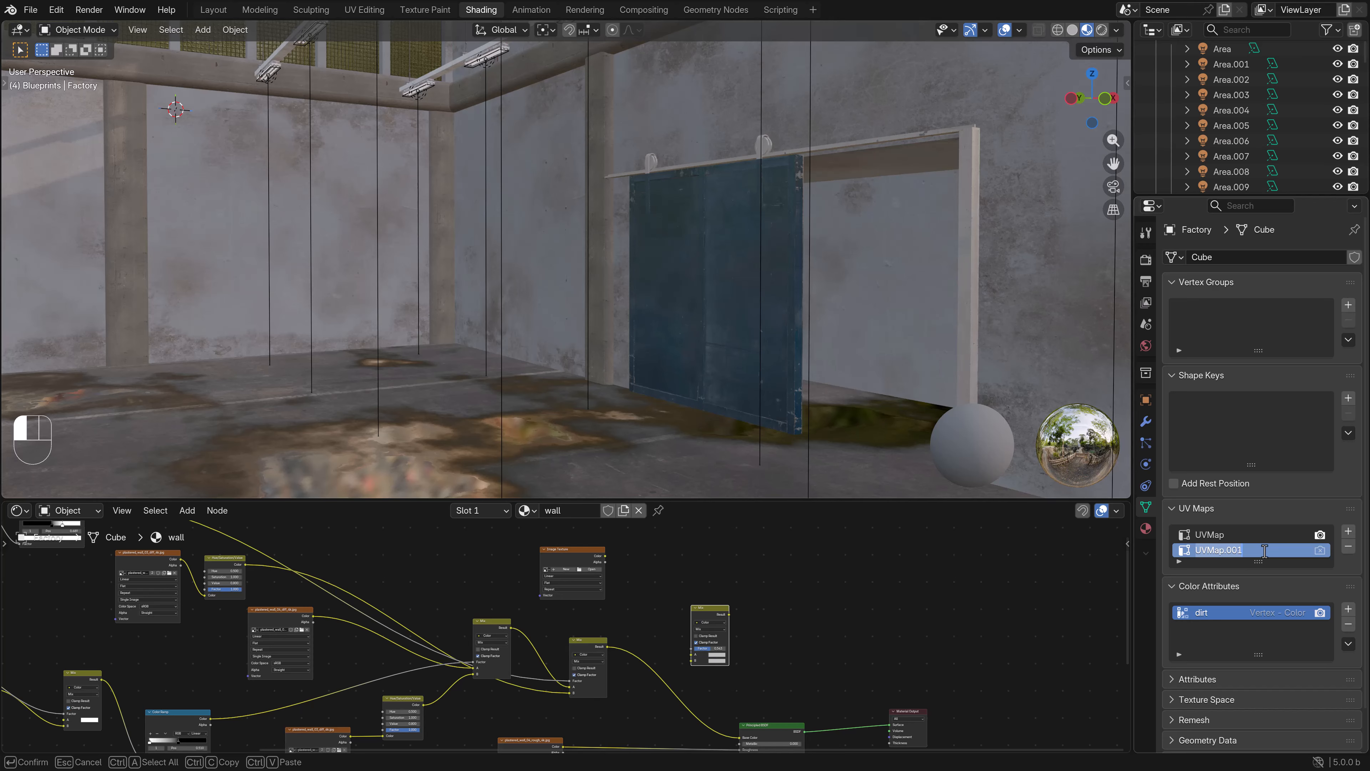
key("BackSpace")
key("BackSpace")
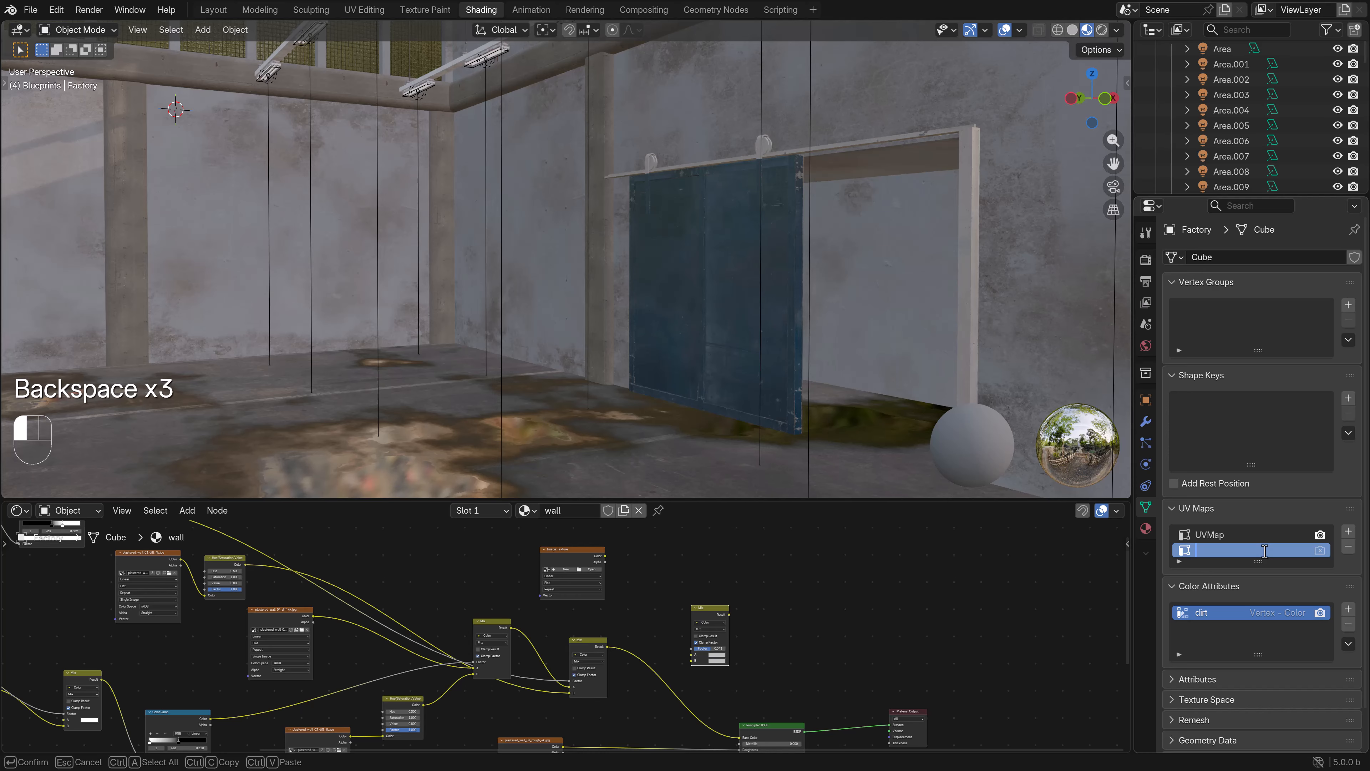
type("graffiti")
key("Return")
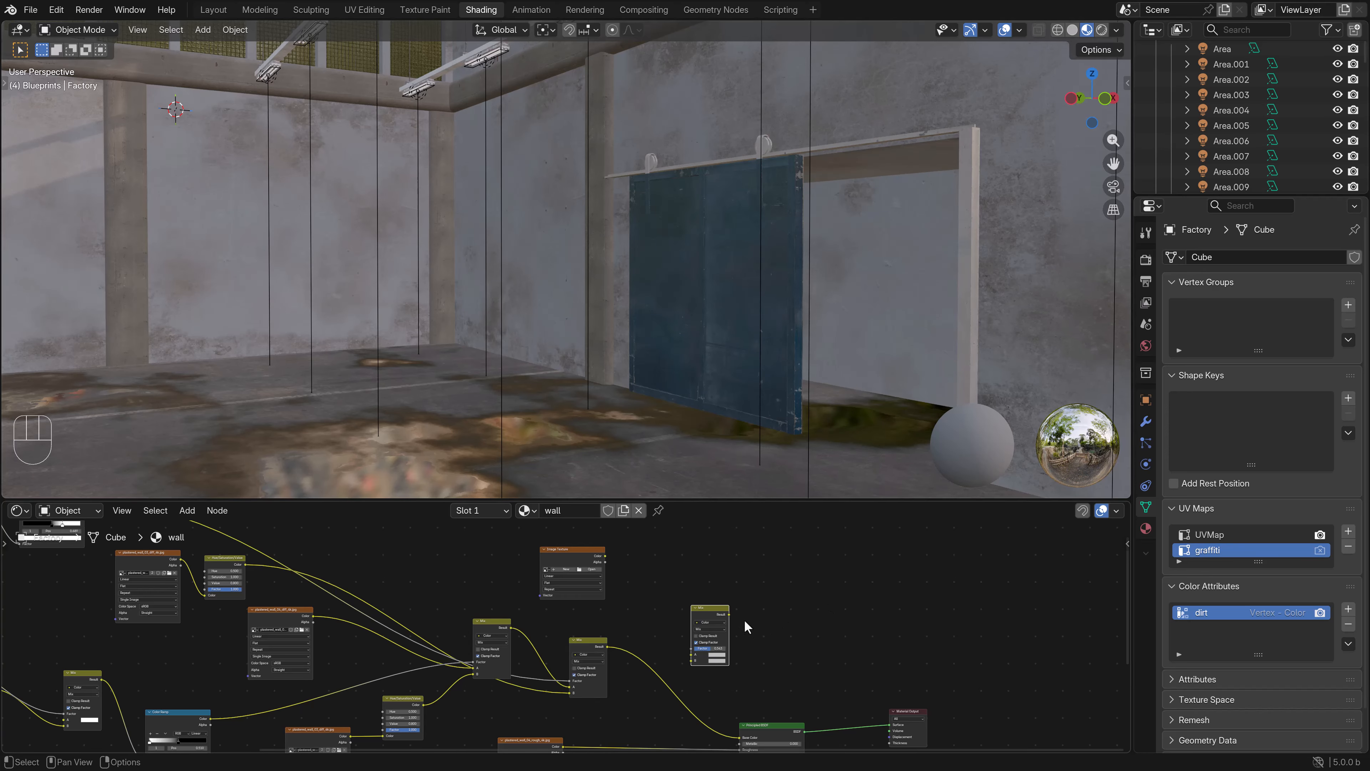
- Add a UV Map node set to graffiti and connect its UV output to the empty Image Texture's Vector input
left_click(185, 511)
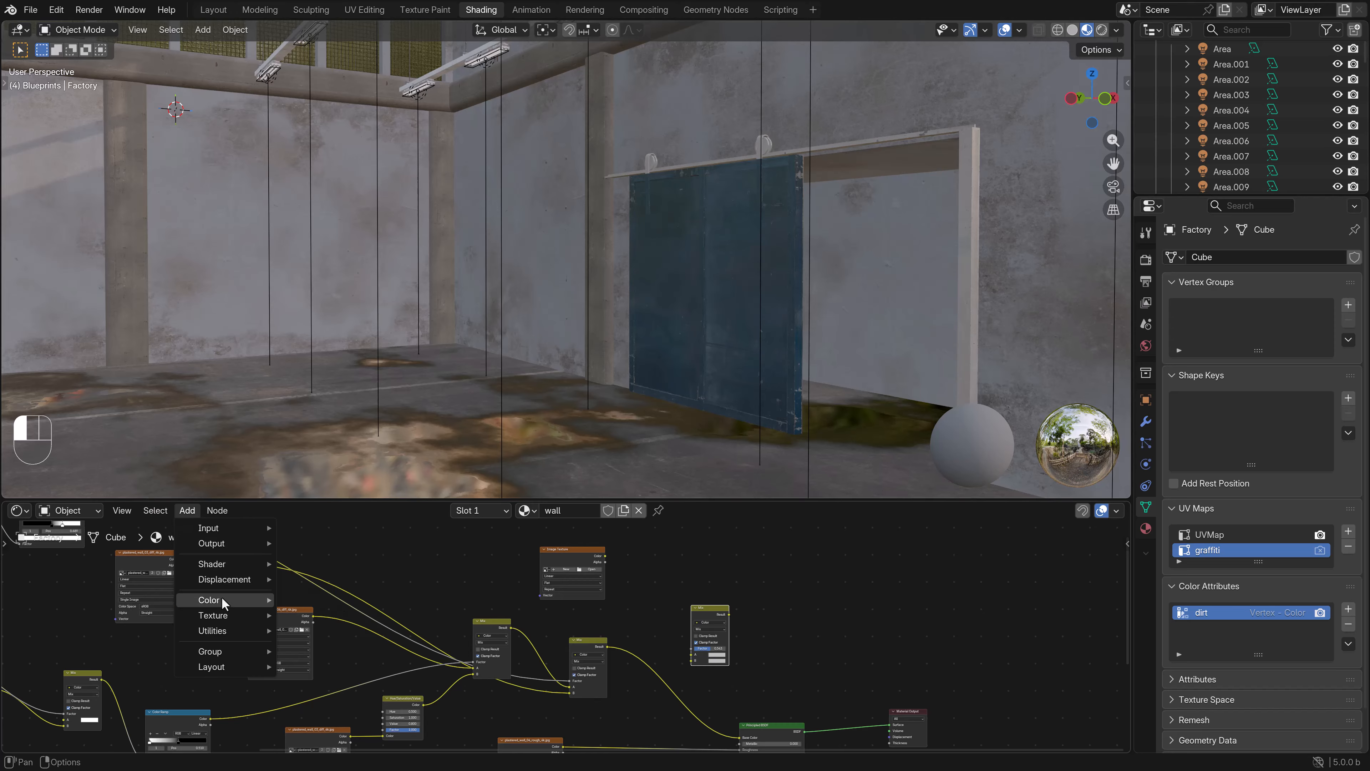
mouse_move(211, 527)
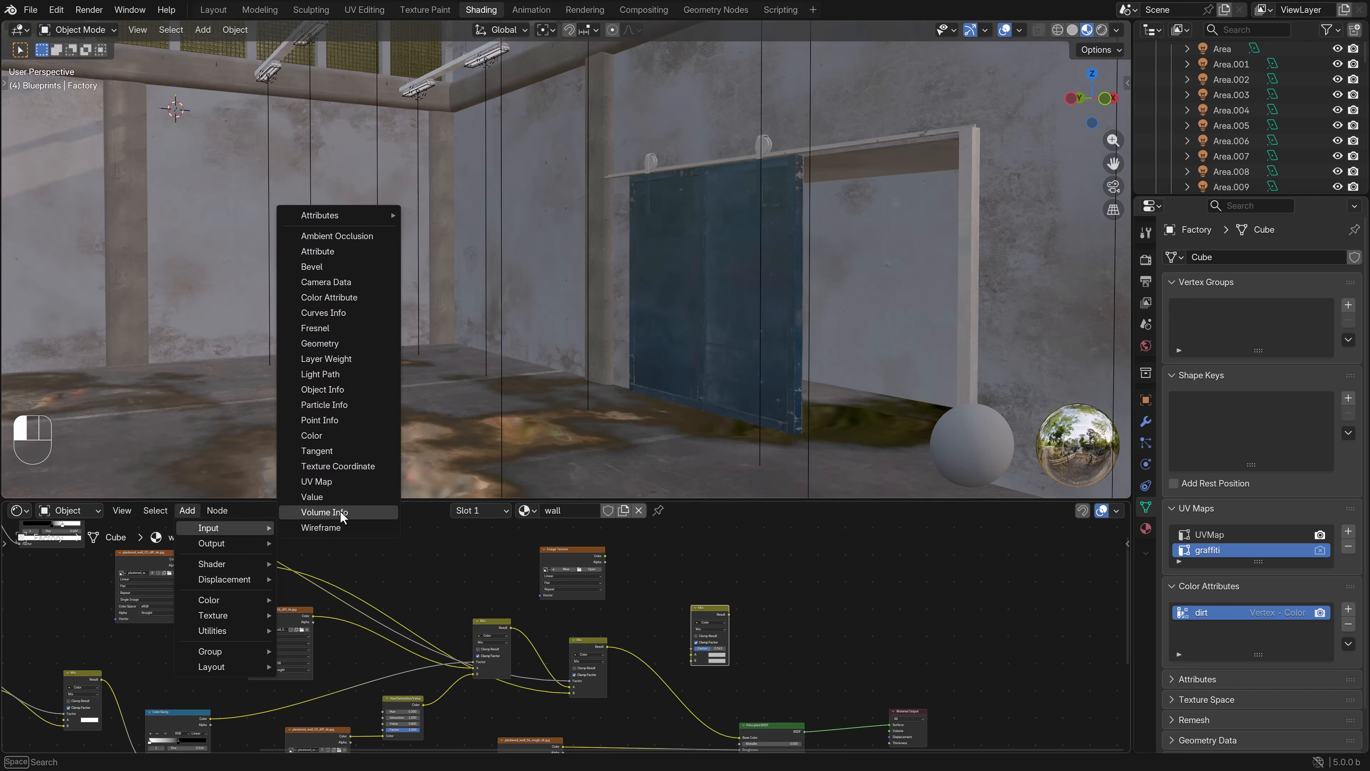
left_click(326, 481)
left_click(423, 580)
scroll(424, 580, "up", 1)
left_click(410, 572)
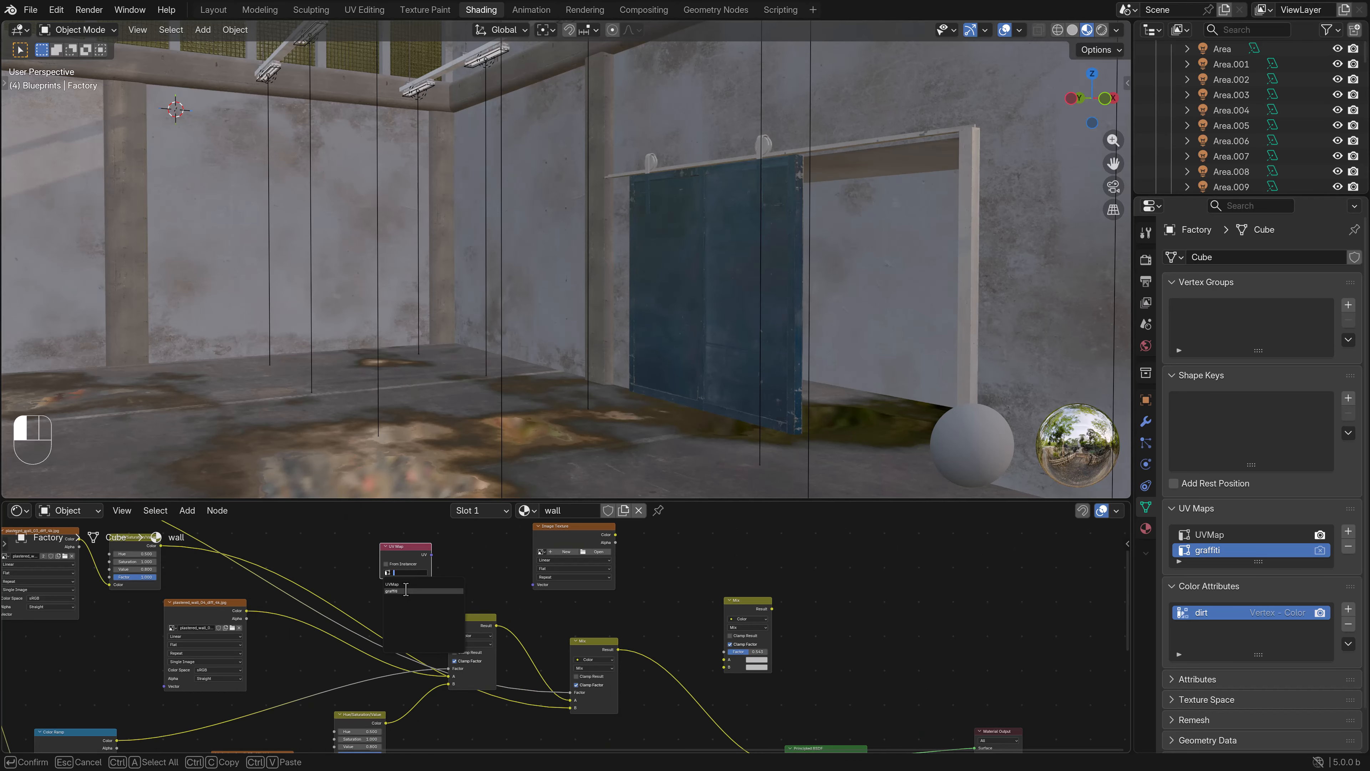
left_click(415, 588)
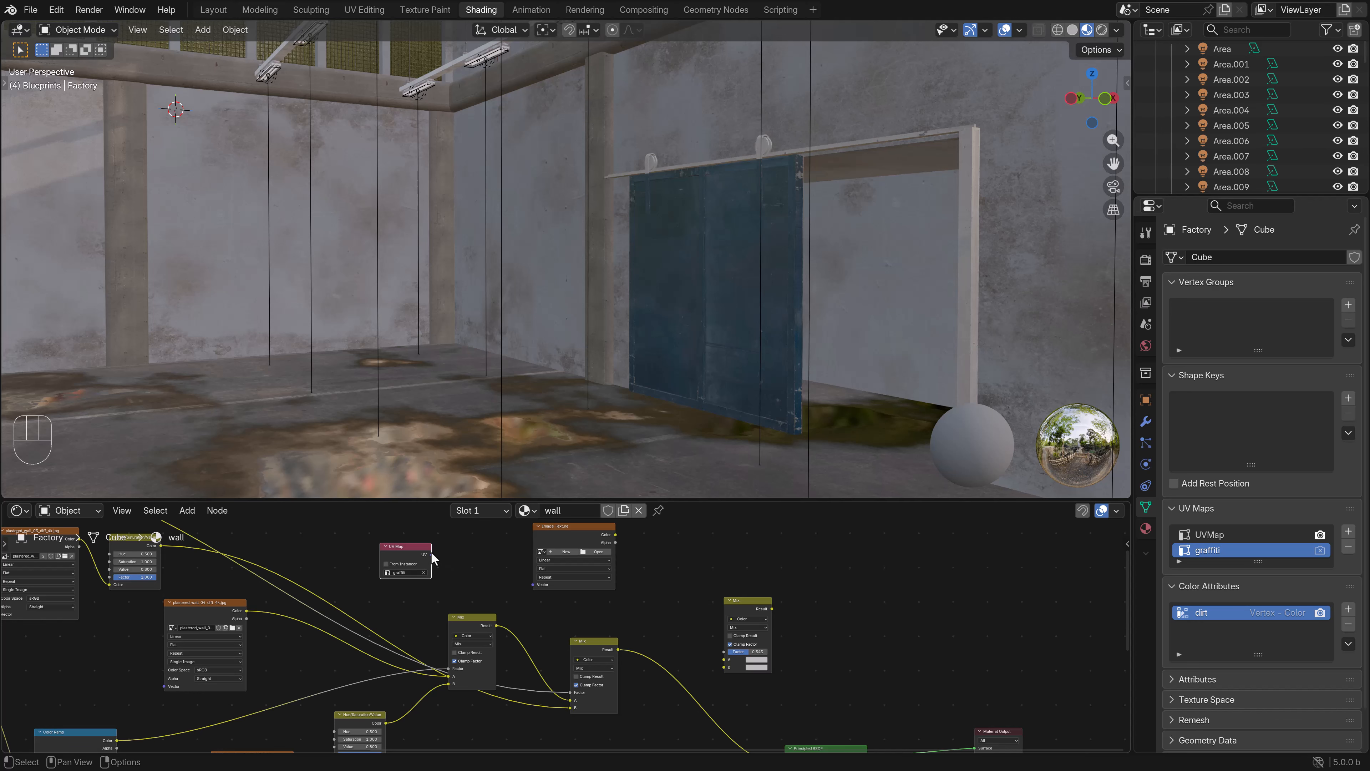
left_click_drag(431, 554, 532, 586)
- Load graffiti_01.png from the decals graffiti folder into the new Image Texture node
left_click(608, 552)
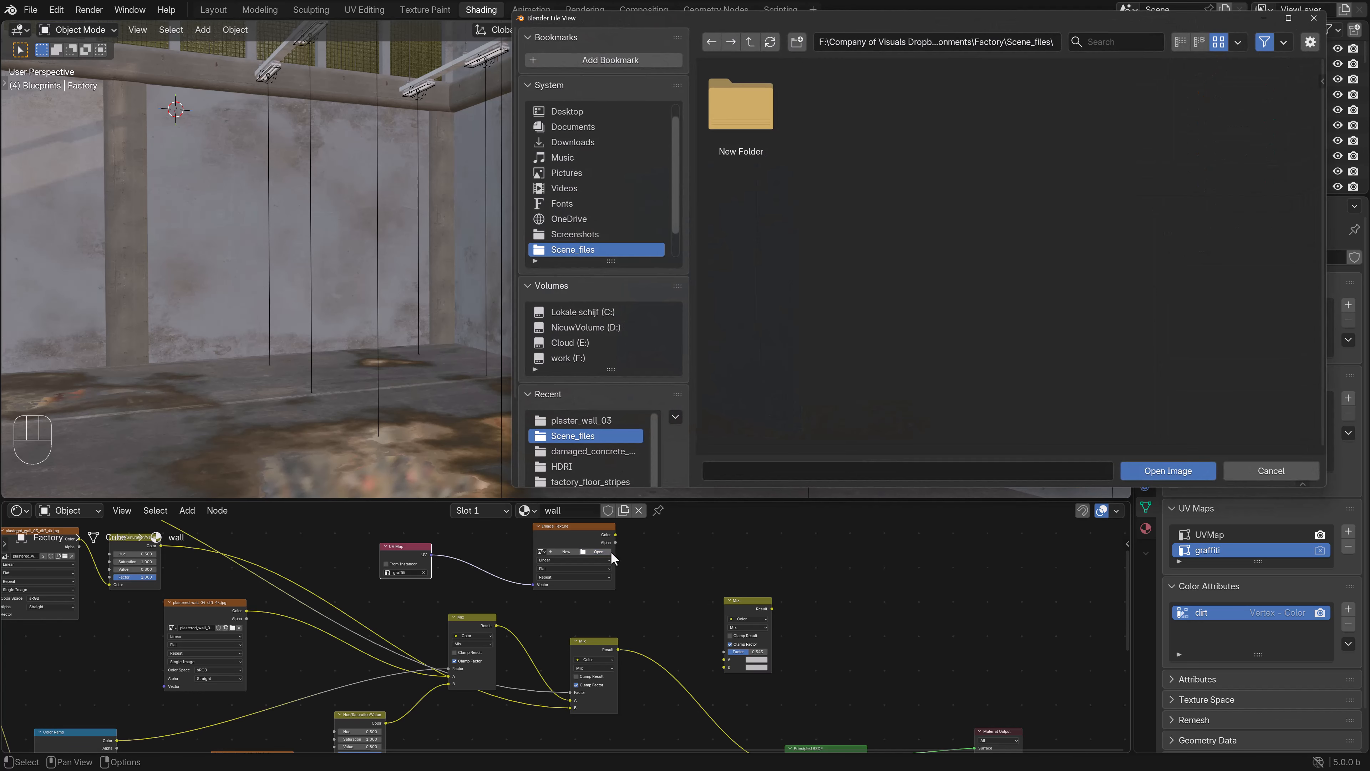
left_click(755, 39)
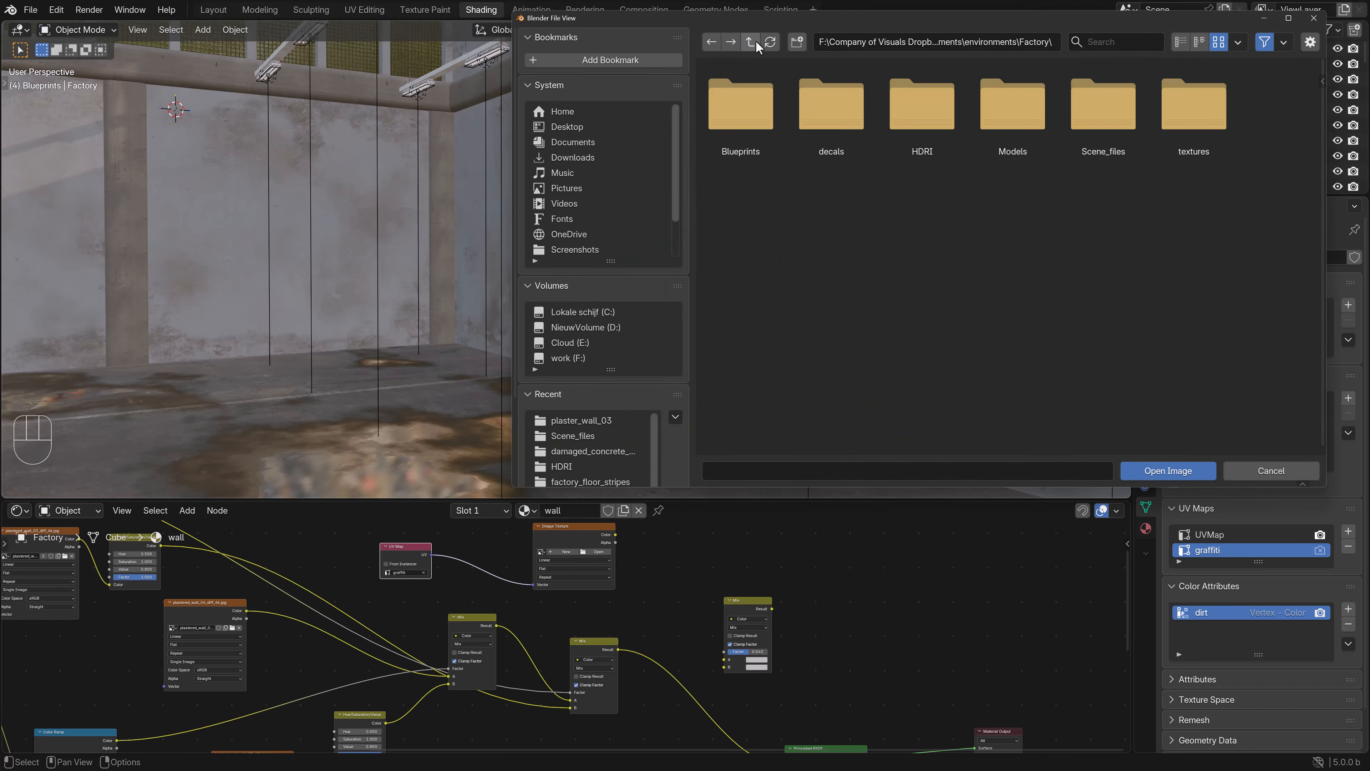
double_click(824, 115)
double_click(831, 119)
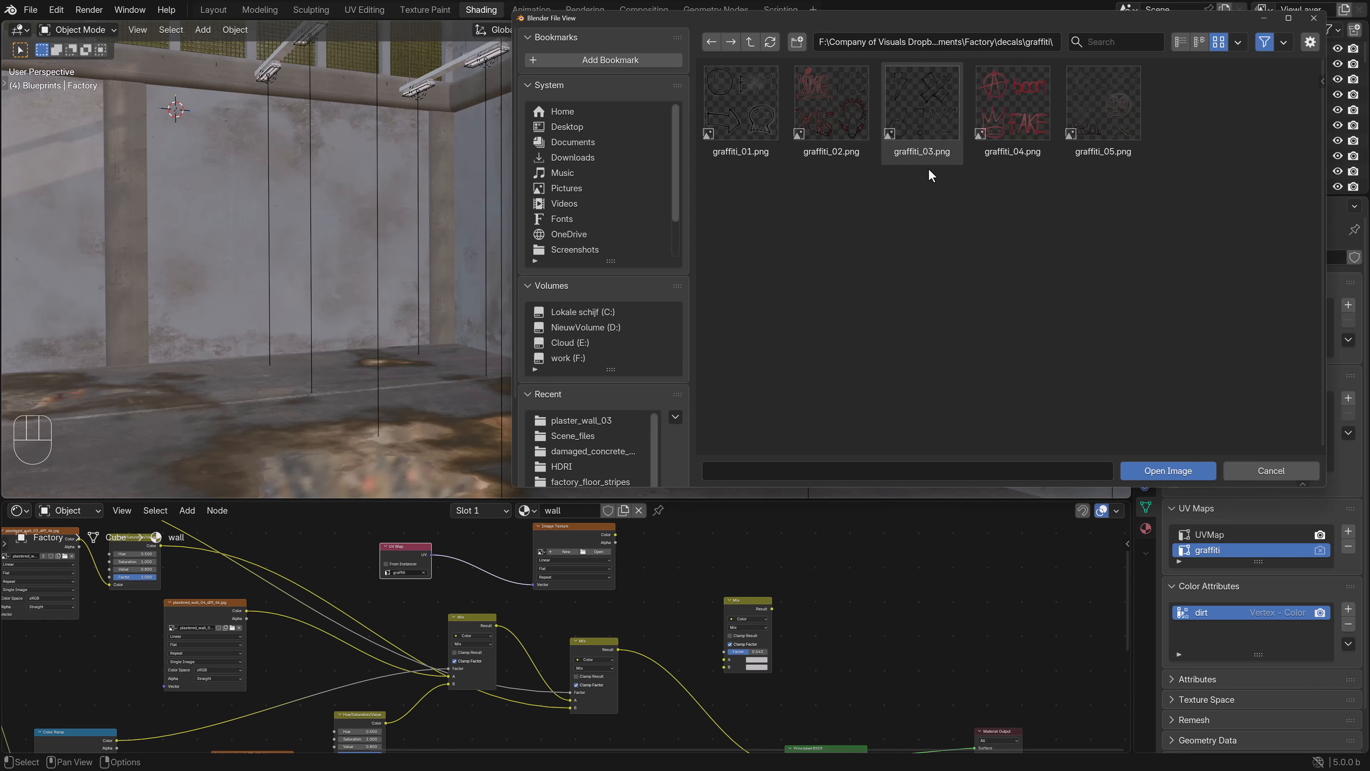
left_click(741, 105)
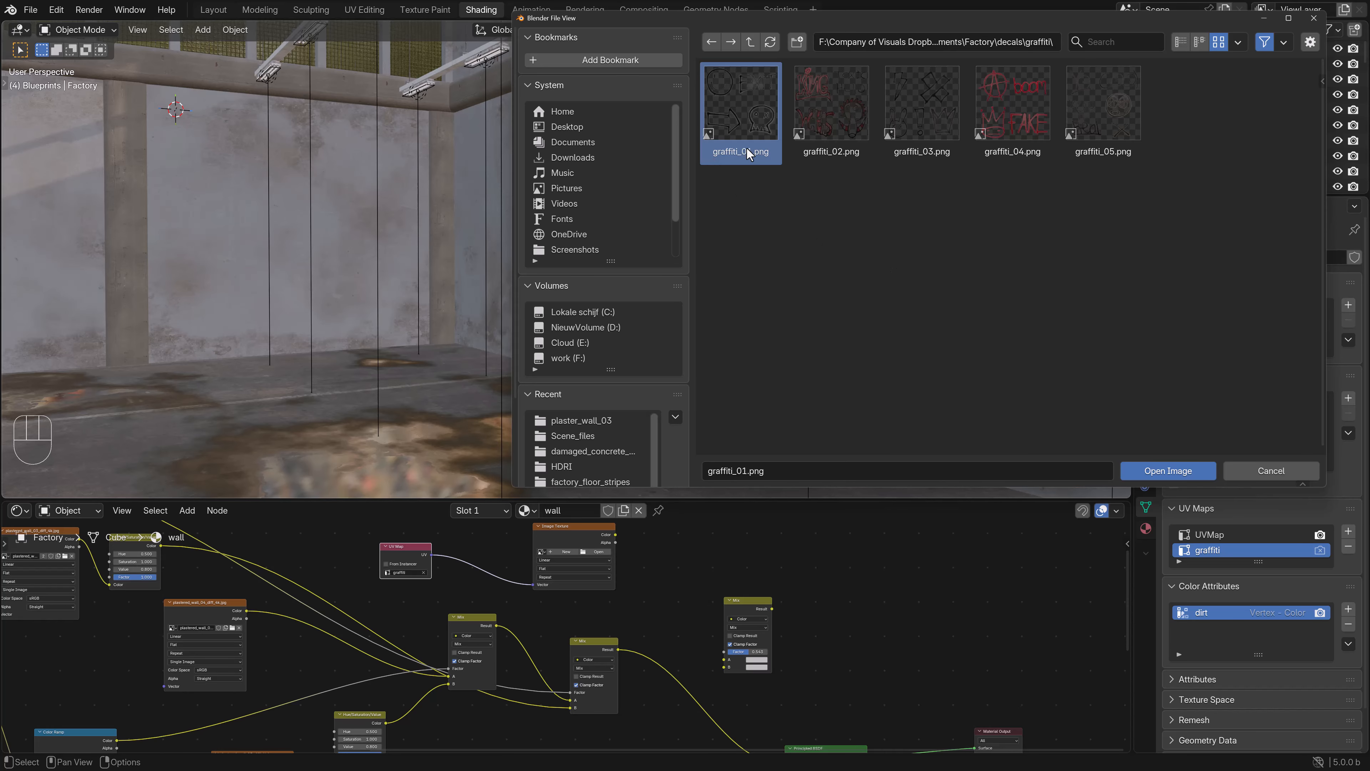
left_click(1168, 470)
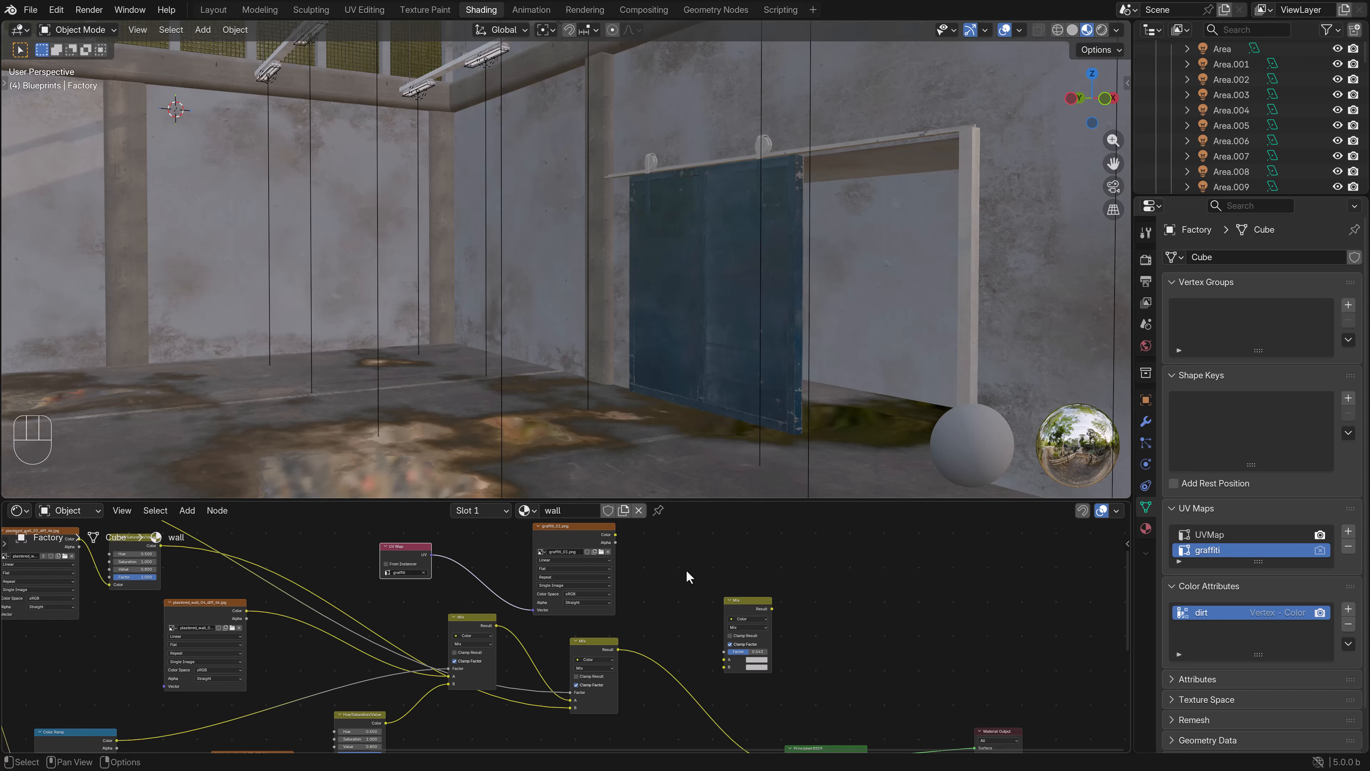
- Feed the duplicated Mix node with the previous Mix result as A, the graffiti Color as B and its Alpha as Factor
middle_click_drag(667, 596, 615, 626)
left_click_drag(534, 565, 517, 553)
middle_click_drag(589, 606, 610, 563)
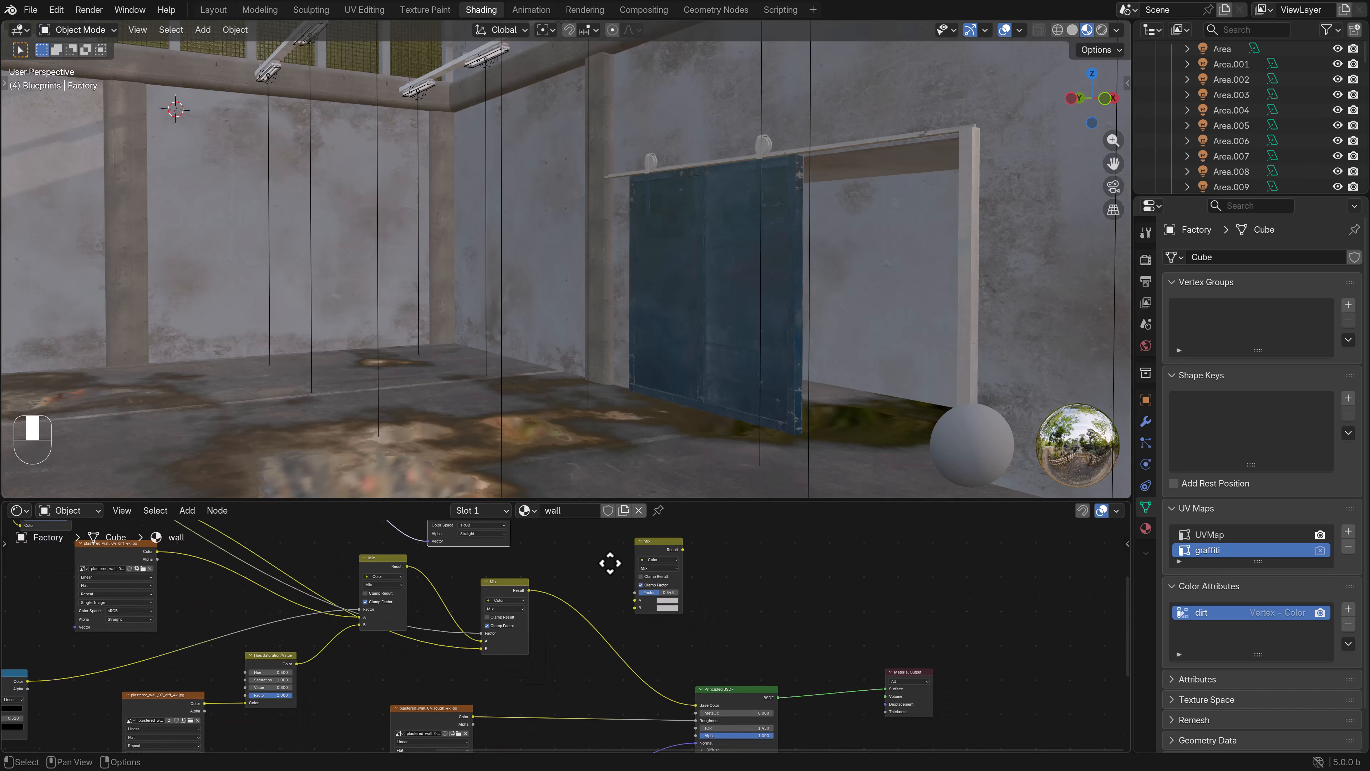
left_click_drag(528, 590, 635, 599)
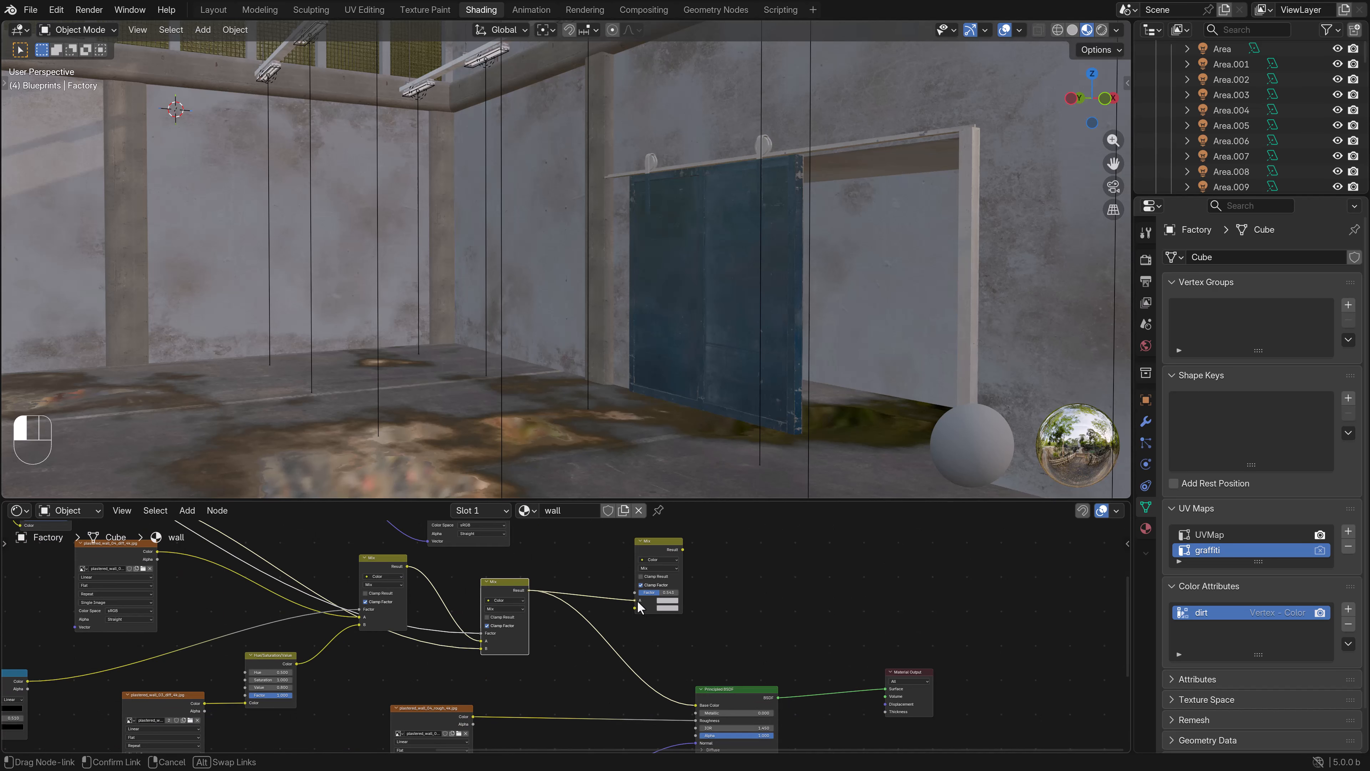
middle_click_drag(586, 583, 603, 668)
left_click_drag(528, 551, 662, 692)
left_click_drag(528, 562, 652, 678)
scroll(656, 376, "down", 3)
scroll(657, 378, "down", 4)
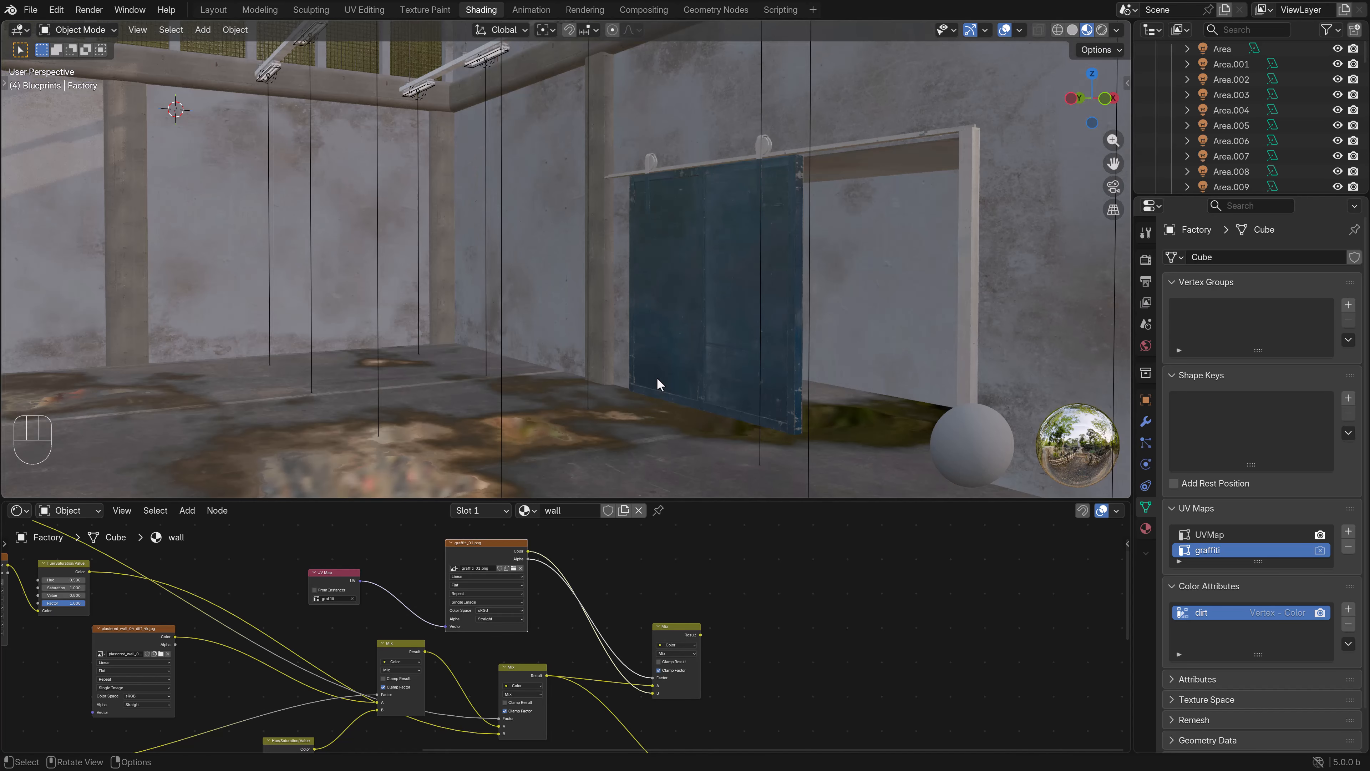
- Connect the graffiti Mix node's Result to the Principled BSDF's Base Color
middle_click_drag(648, 442, 601, 416, "shift")
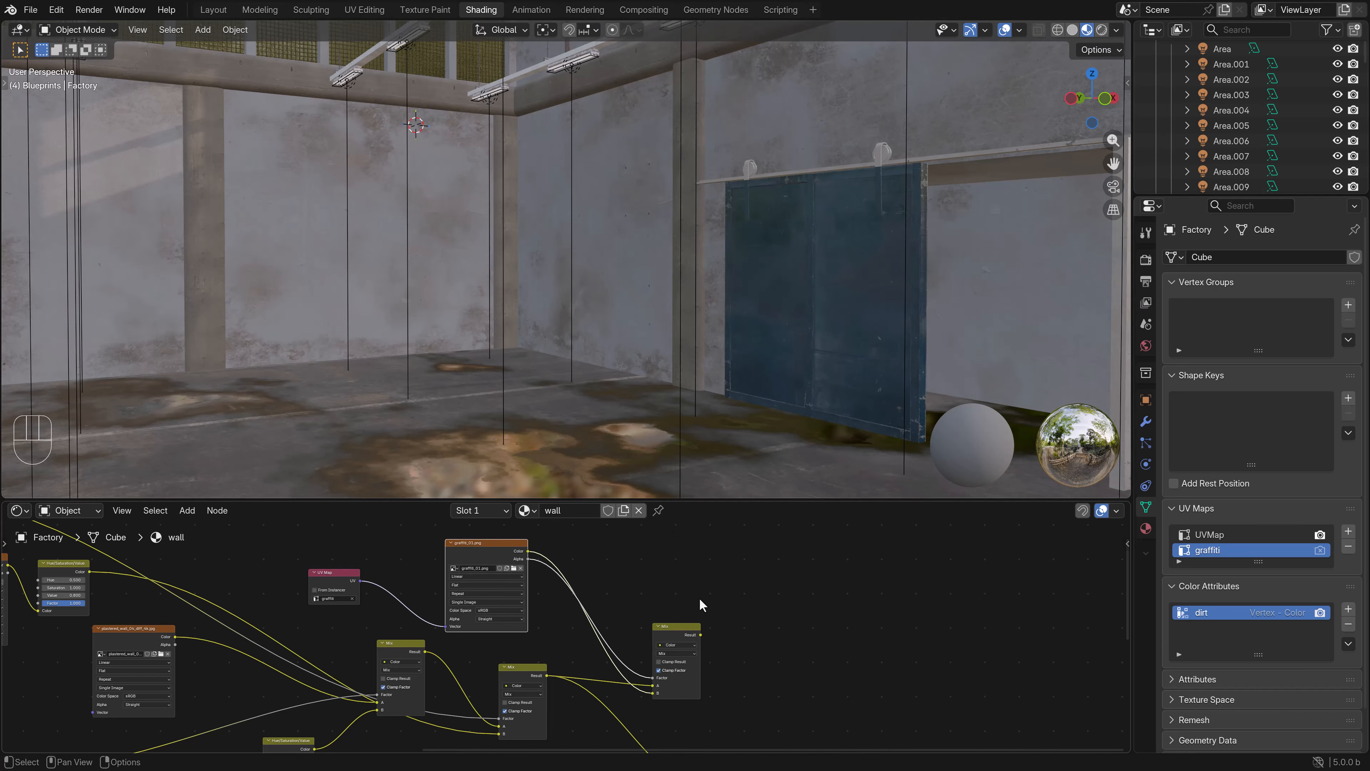
middle_click_drag(750, 668, 695, 582)
scroll(692, 581, "down", 1)
left_click_drag(639, 554, 651, 698)
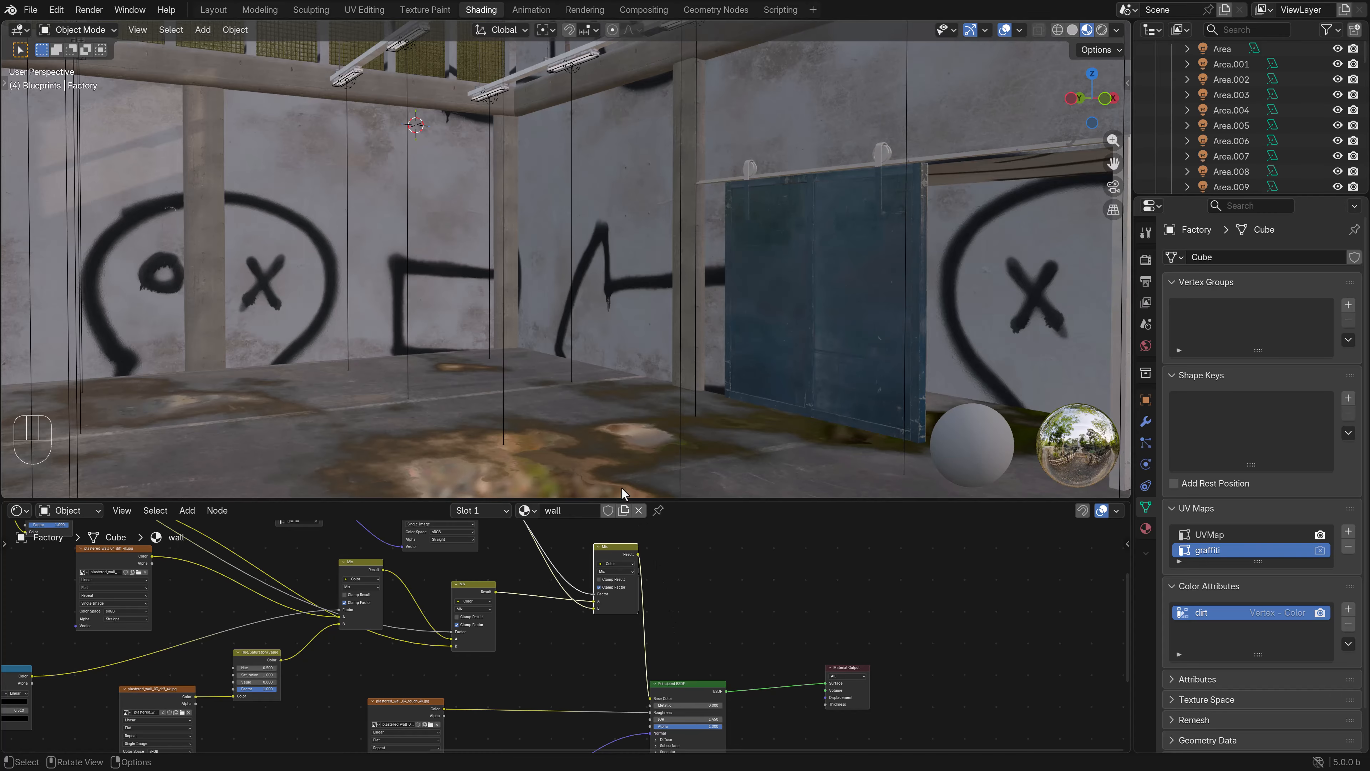
- Enter Edit Mode on the factory in wireframe display and select its entire mesh
key("Tab")
key("z")
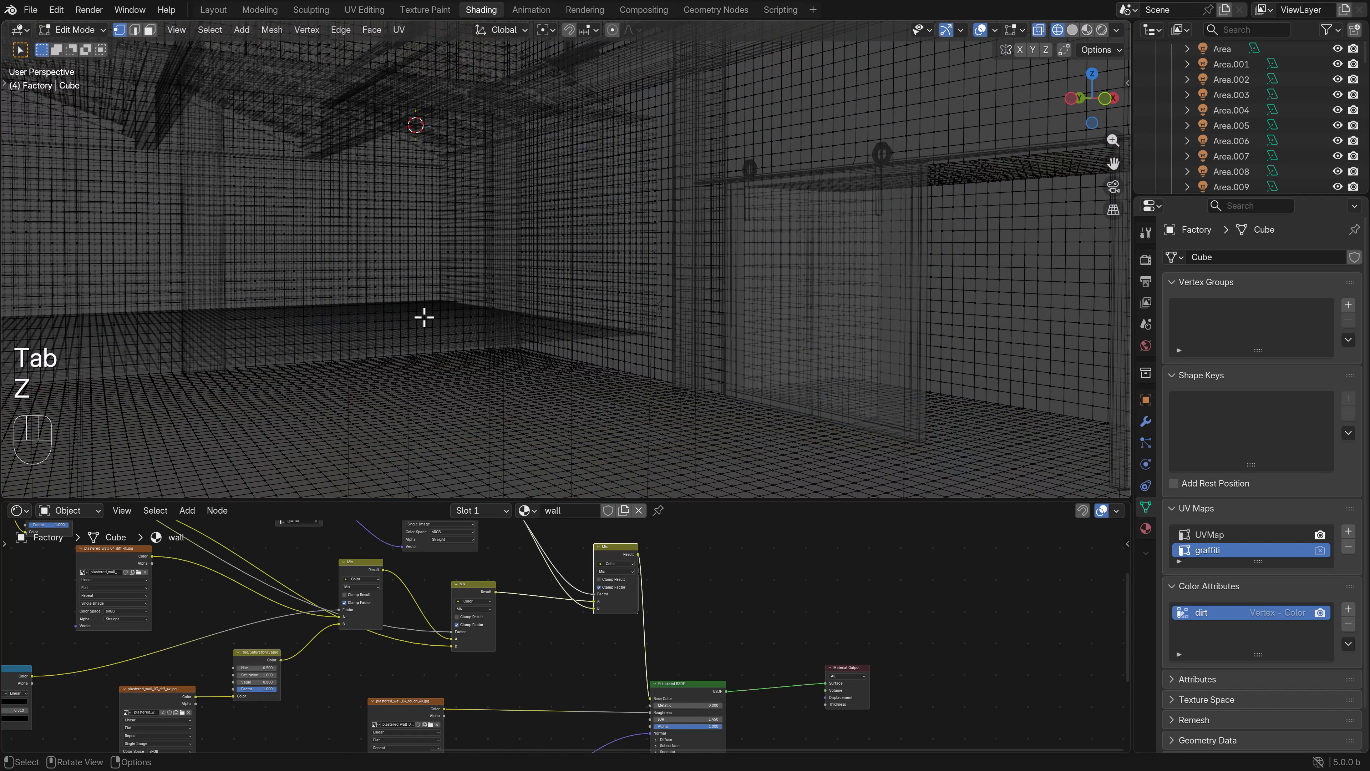
scroll(482, 346, "down", 10)
key("b")
left_click_drag(833, 381, 185, 136)
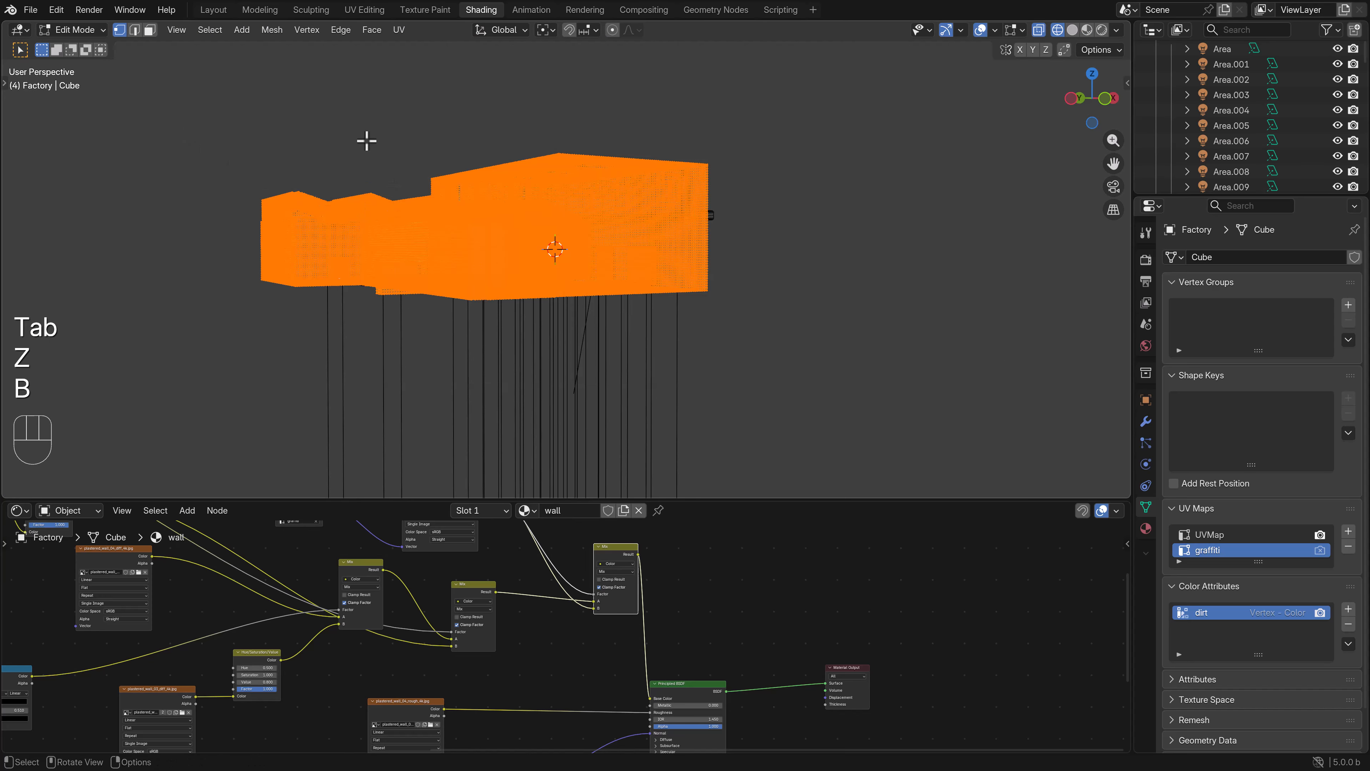
- Switch to the UV Editing workspace, widen the UV editor and show the mesh's UV map list
left_click(365, 10)
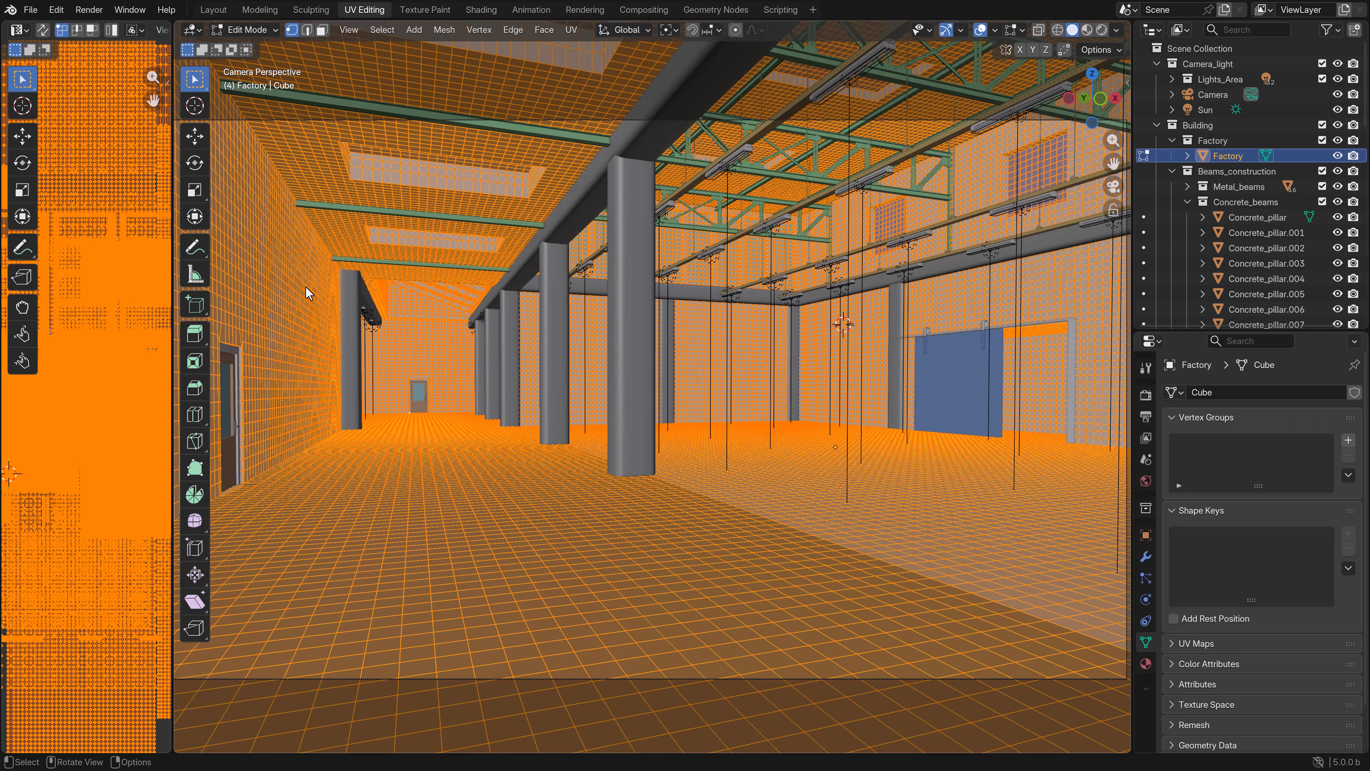
left_click_drag(172, 307, 866, 307)
scroll(587, 369, "down", 5)
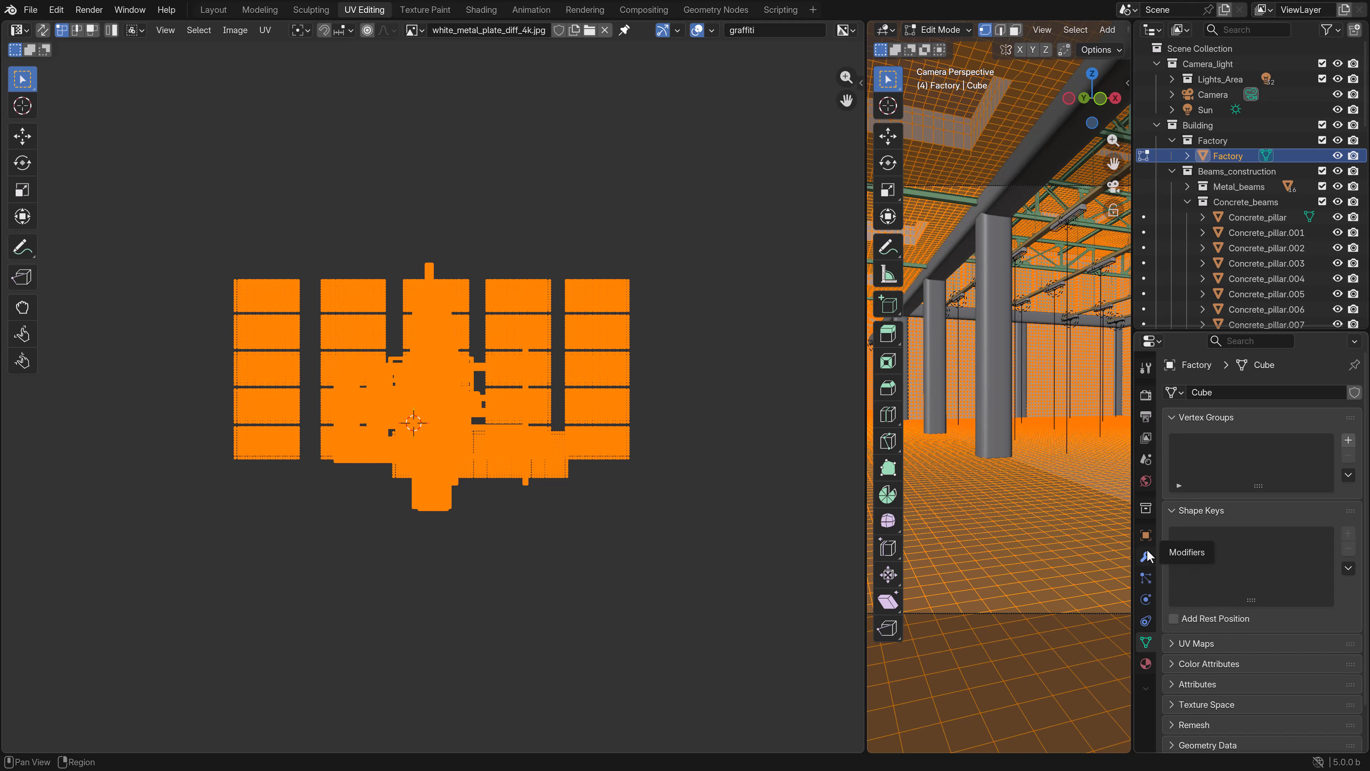
scroll(1202, 621, "down", 2)
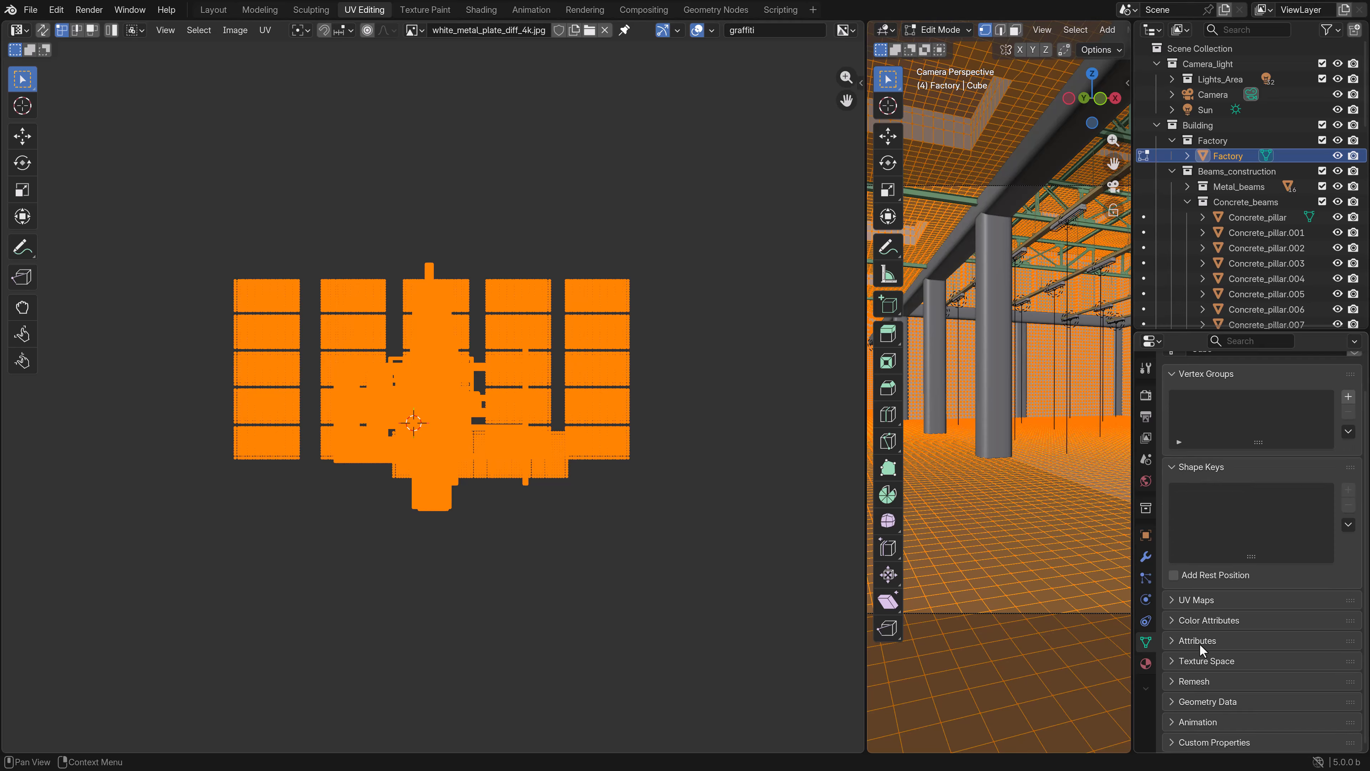
left_click(1190, 600)
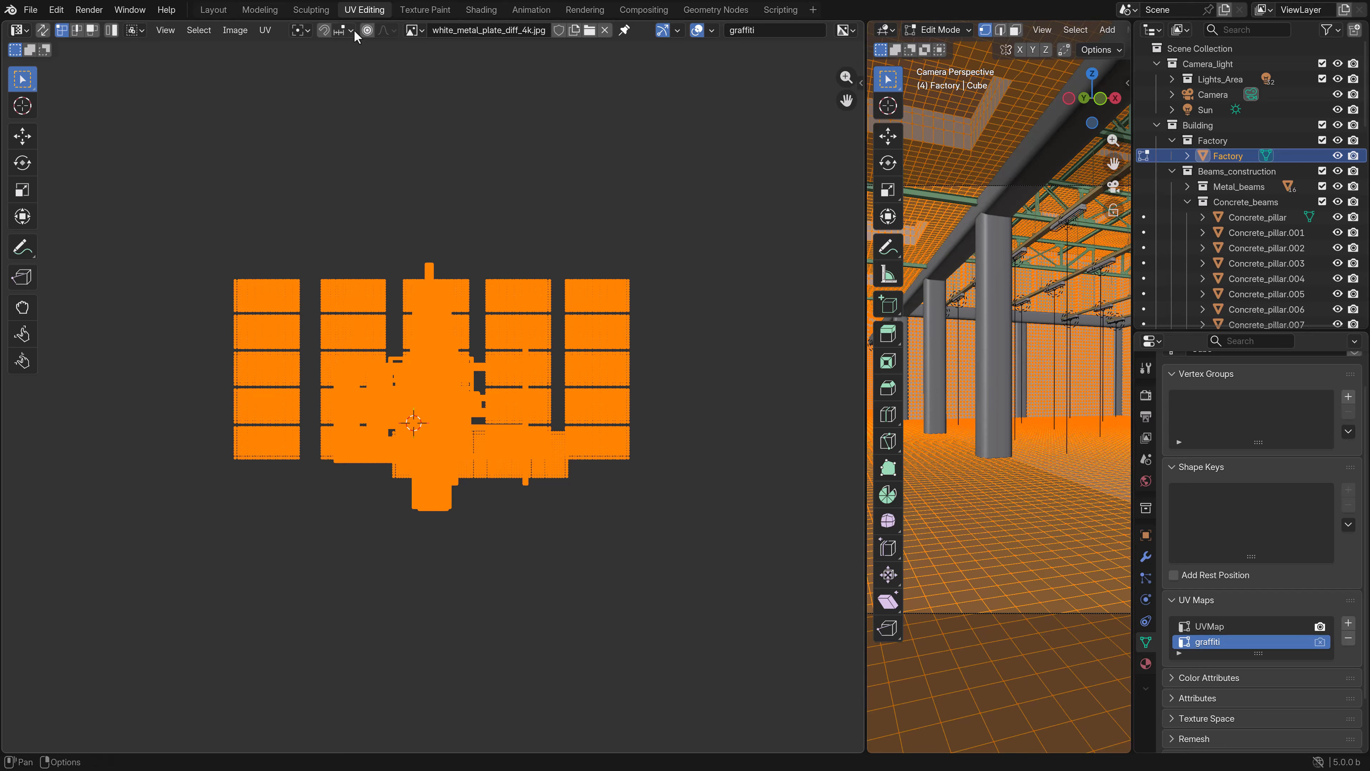
- Scale down all UV islands of the graffiti map and display graffiti_01.png as the UV editor's image
key("s")
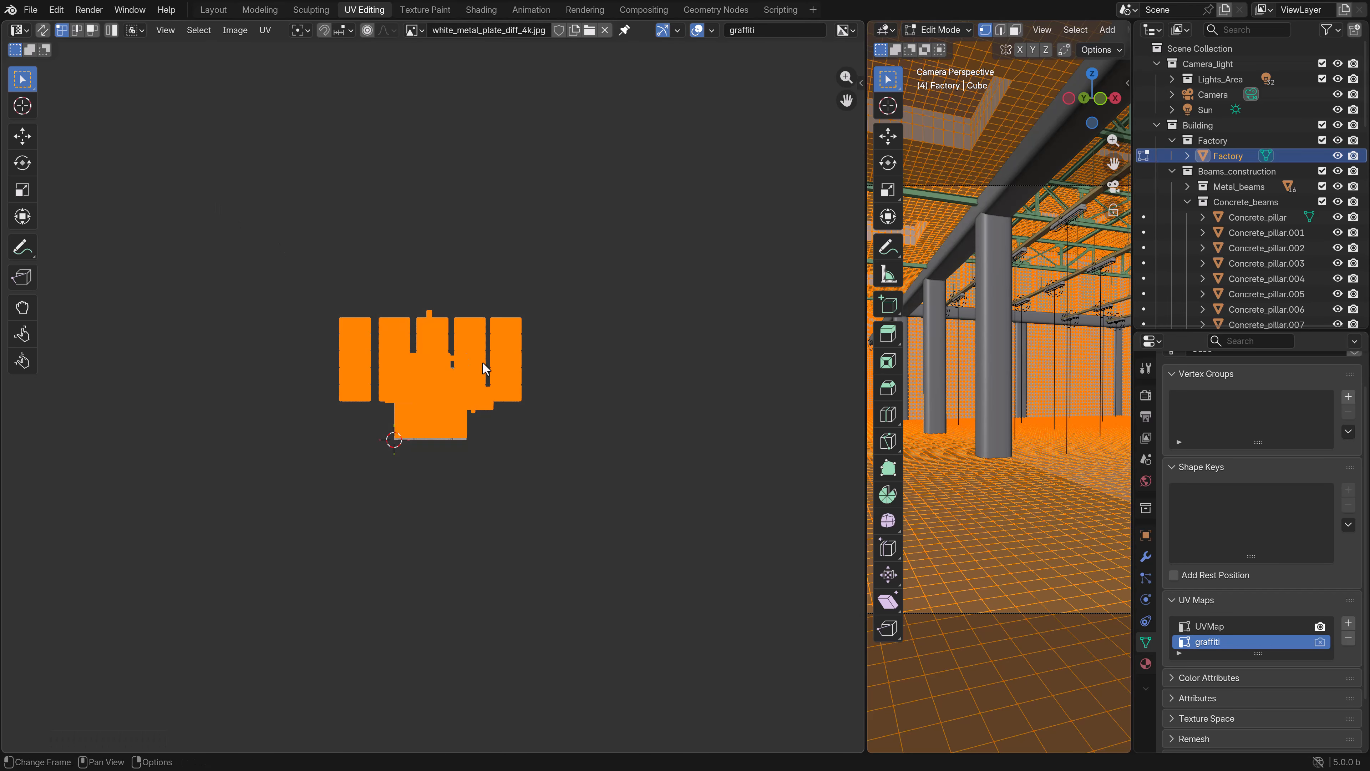
left_click(514, 413)
scroll(514, 413, "up", 4)
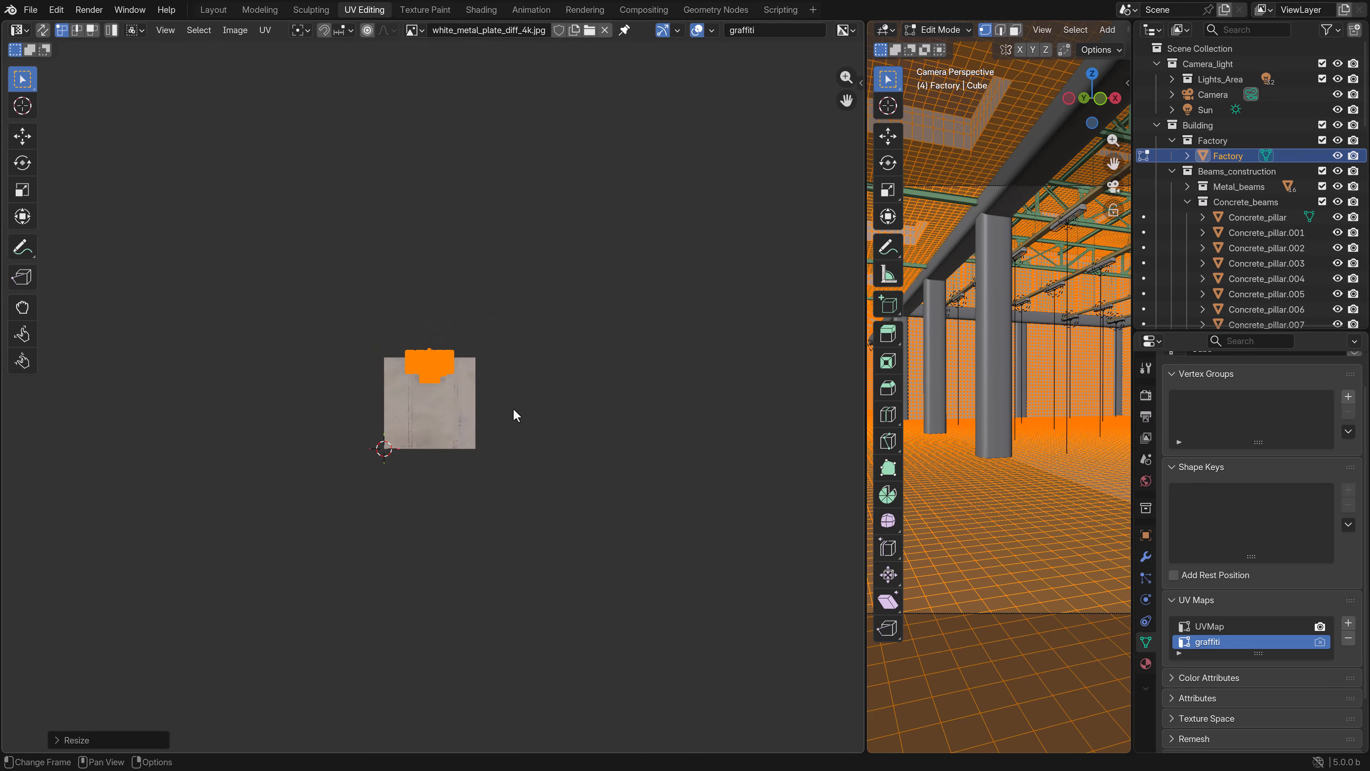
left_click(415, 31)
type("gra")
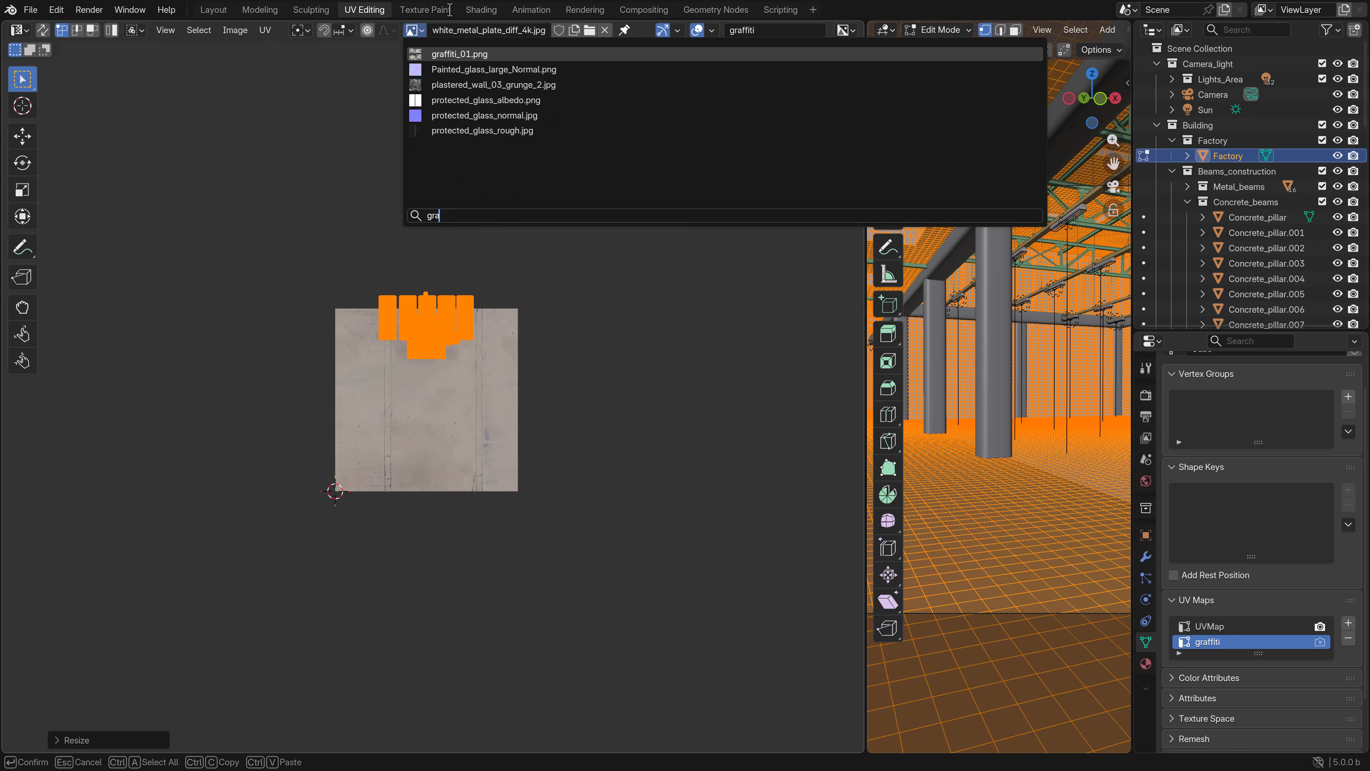
left_click(465, 54)
- Shrink the graffiti UV islands further and move them into the empty centre between the four graffiti drawings
scroll(605, 440, "up", 2)
key("s")
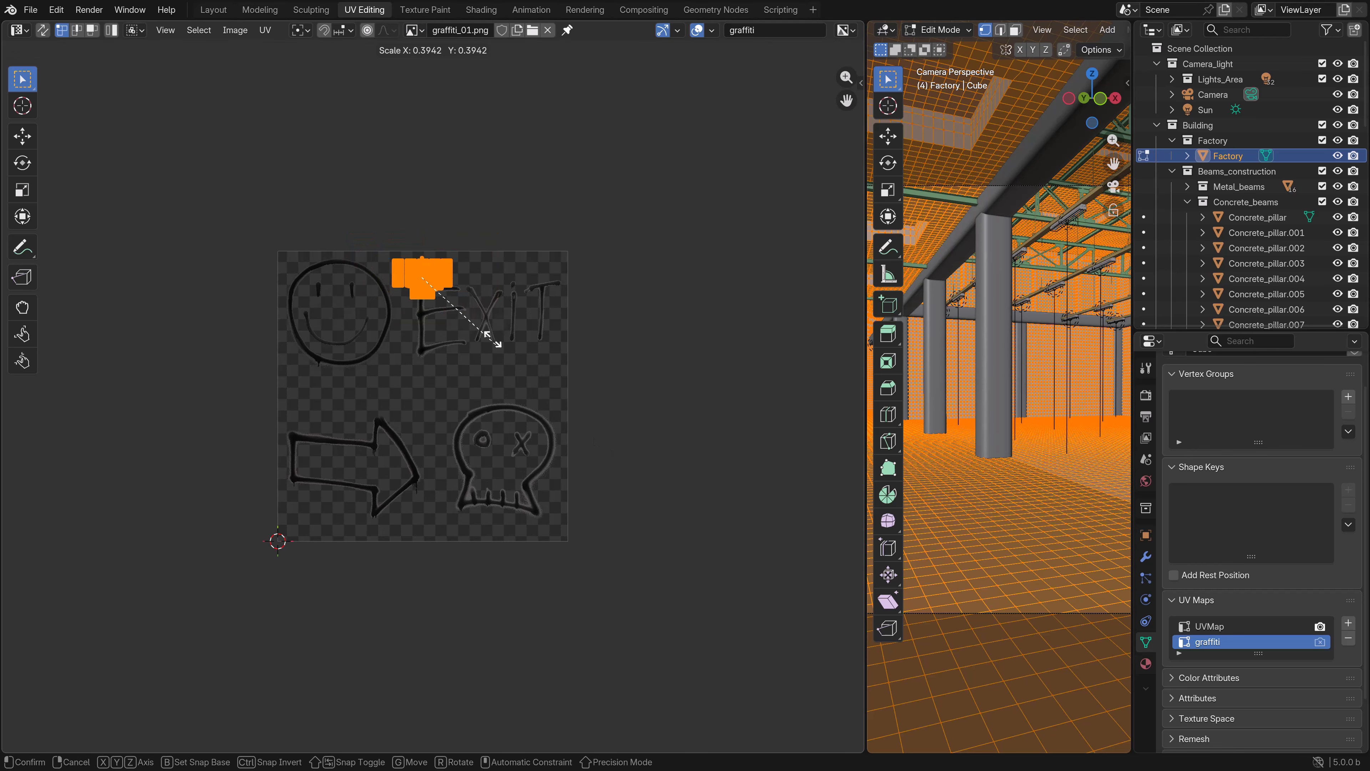
left_click(490, 354)
key("g")
left_click(492, 446)
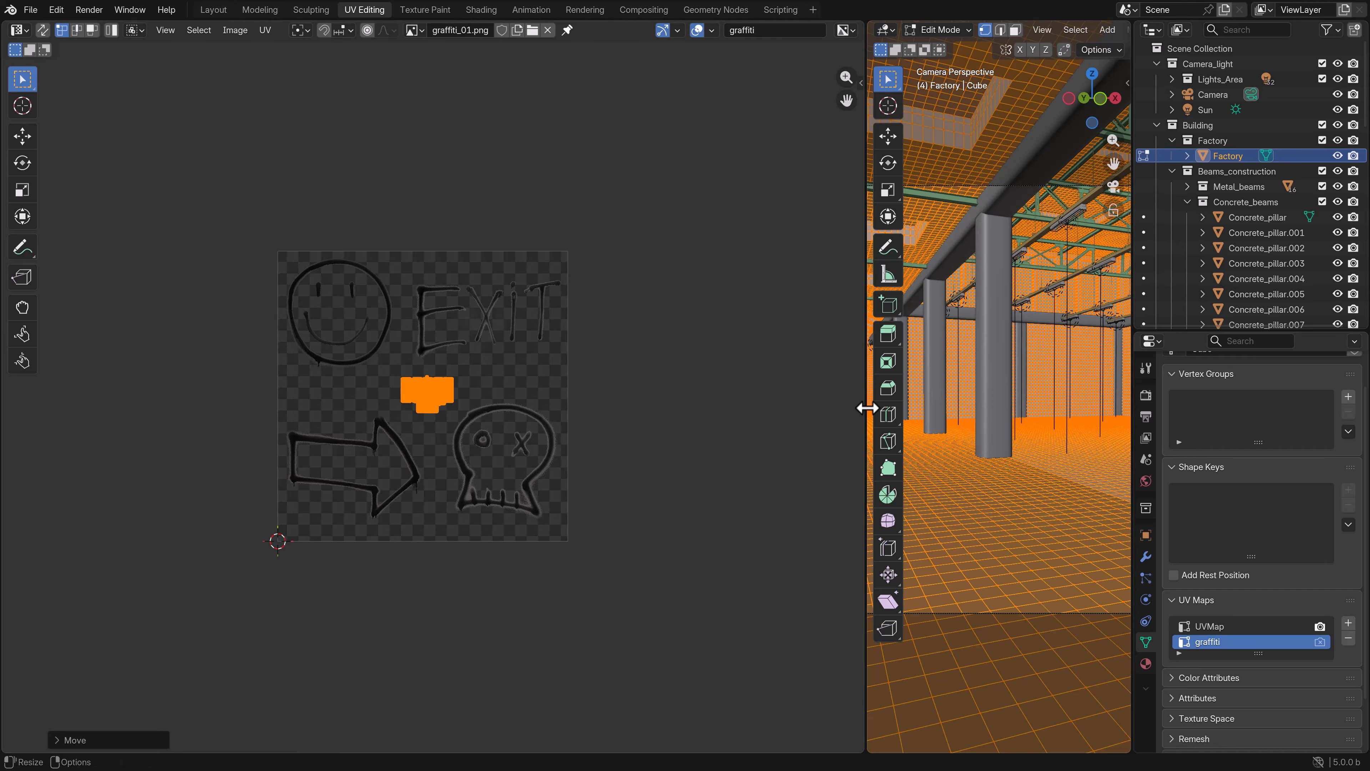
- Widen the 3D viewport, bring the wall beside the brown door into view, and enter Edit Mode with face selection
left_click_drag(866, 403, 413, 376)
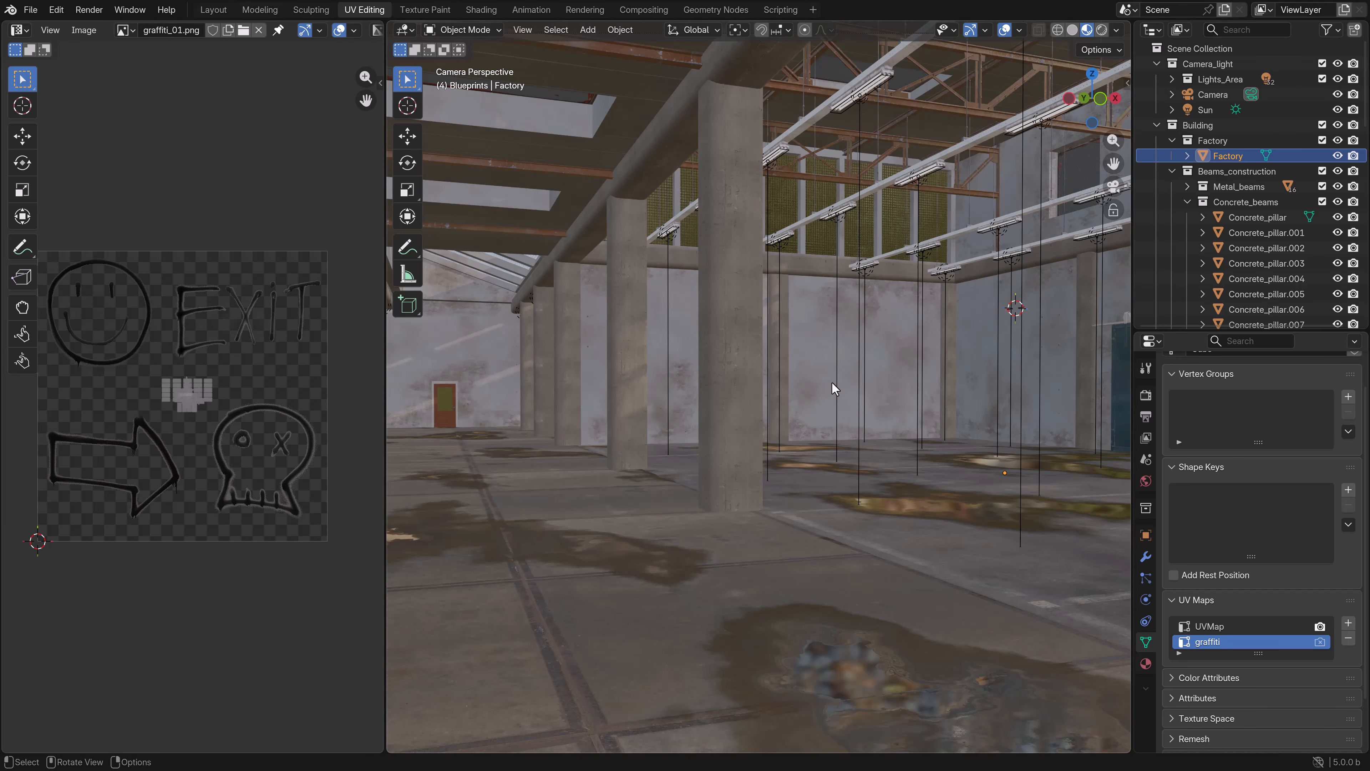
middle_click_drag(832, 380, 755, 407)
key("Tab")
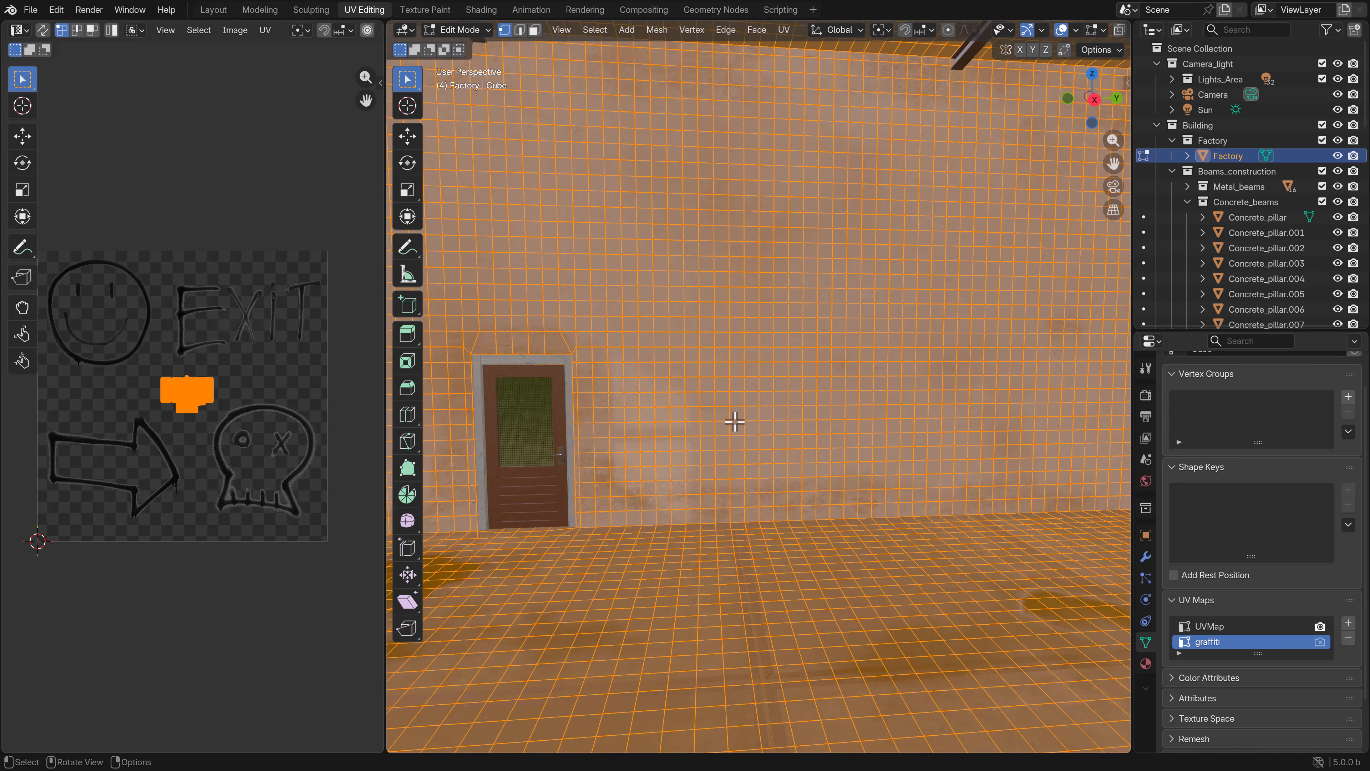
middle_click_drag(783, 468, 773, 453)
key("3")
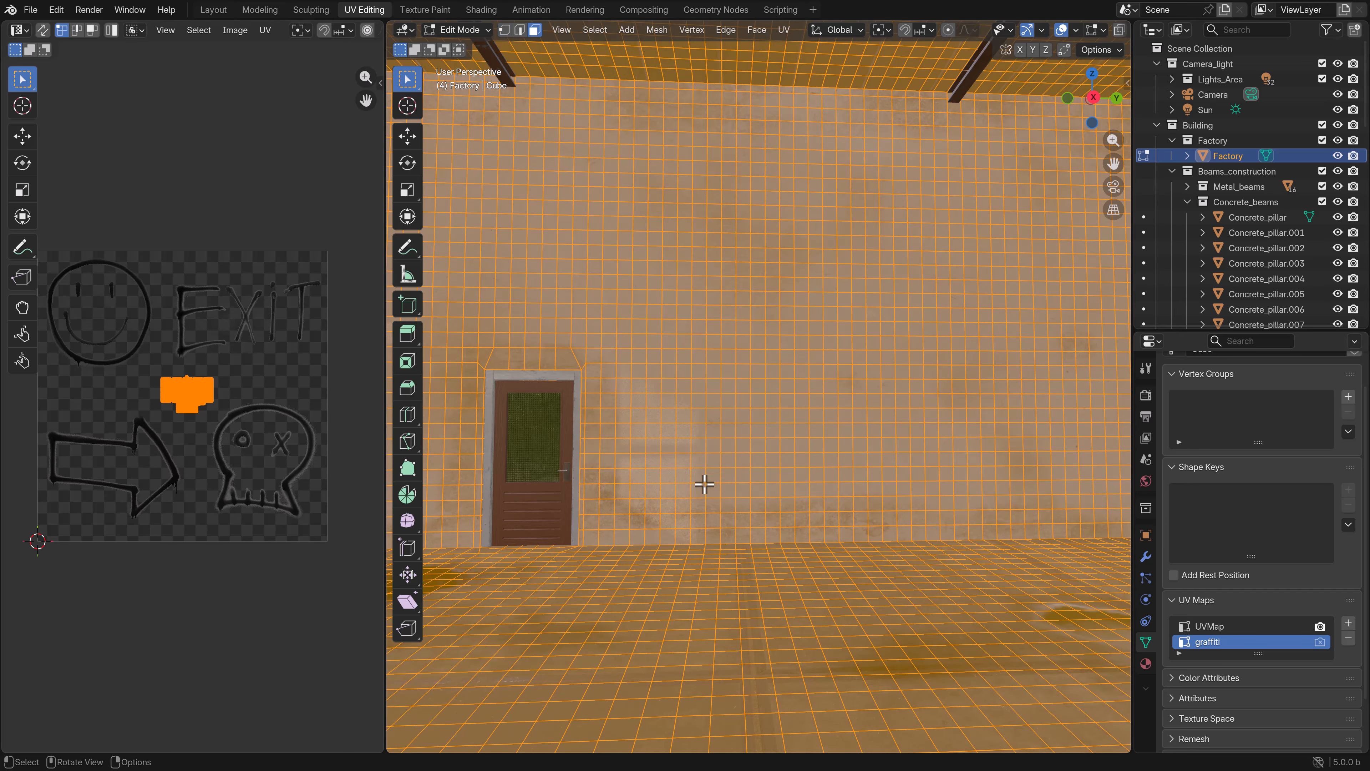
- Select a rectangular block of wall faces next to the brown door for the graffiti
left_click(620, 519)
middle_click_drag(618, 521, 675, 515)
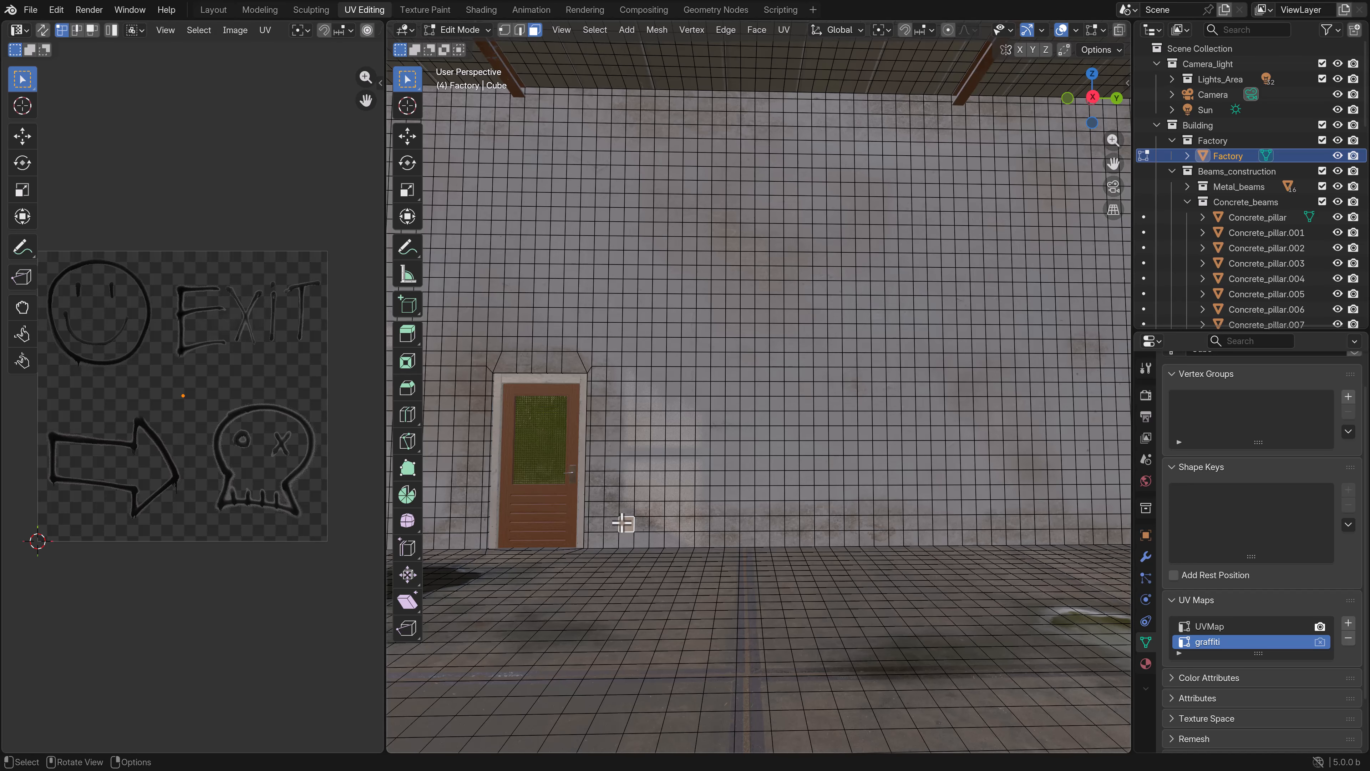
key("b")
key("Escape")
key("b")
left_click_drag(628, 497, 864, 327)
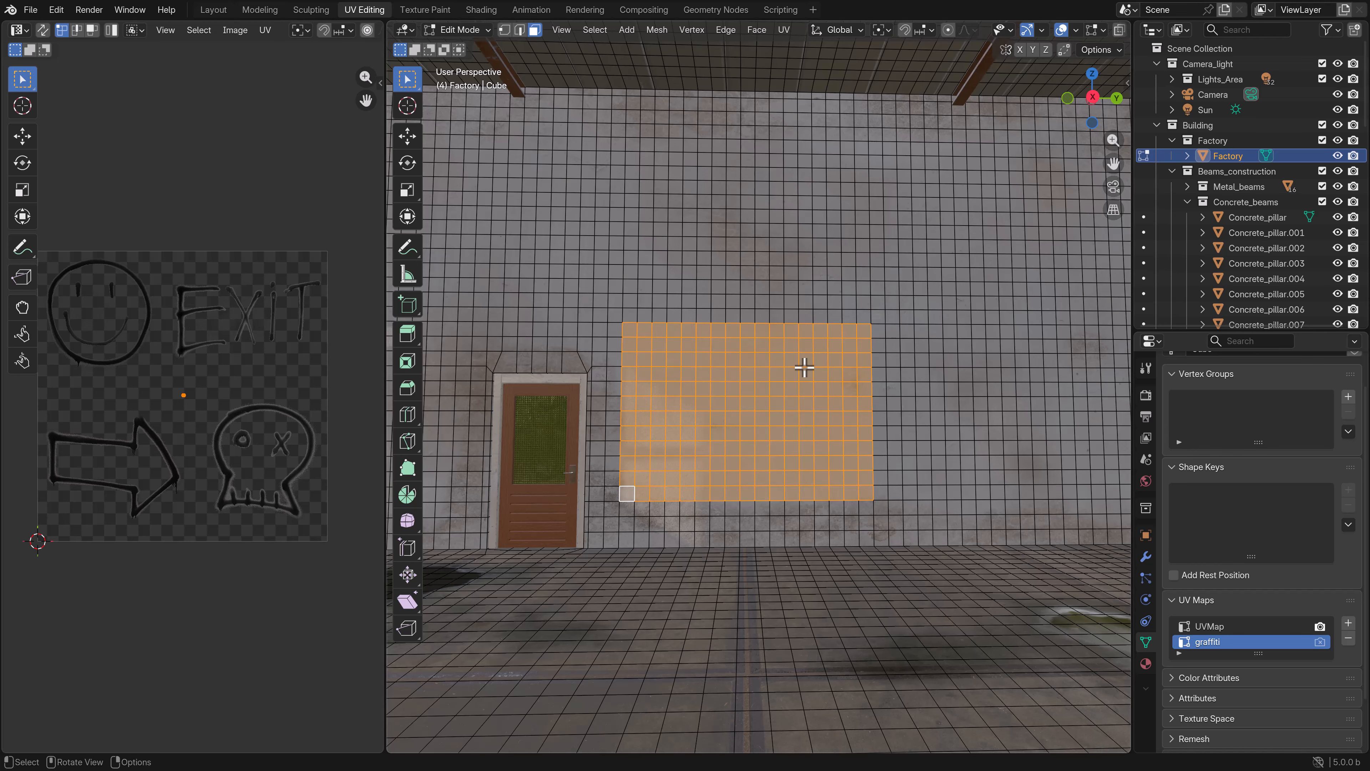
- Unwrap the selected wall faces with Project from View in the right orthographic wireframe view
key("KP_3")
scroll(804, 368, "down", 4)
key("z")
left_click(706, 390)
scroll(684, 389, "down", 1)
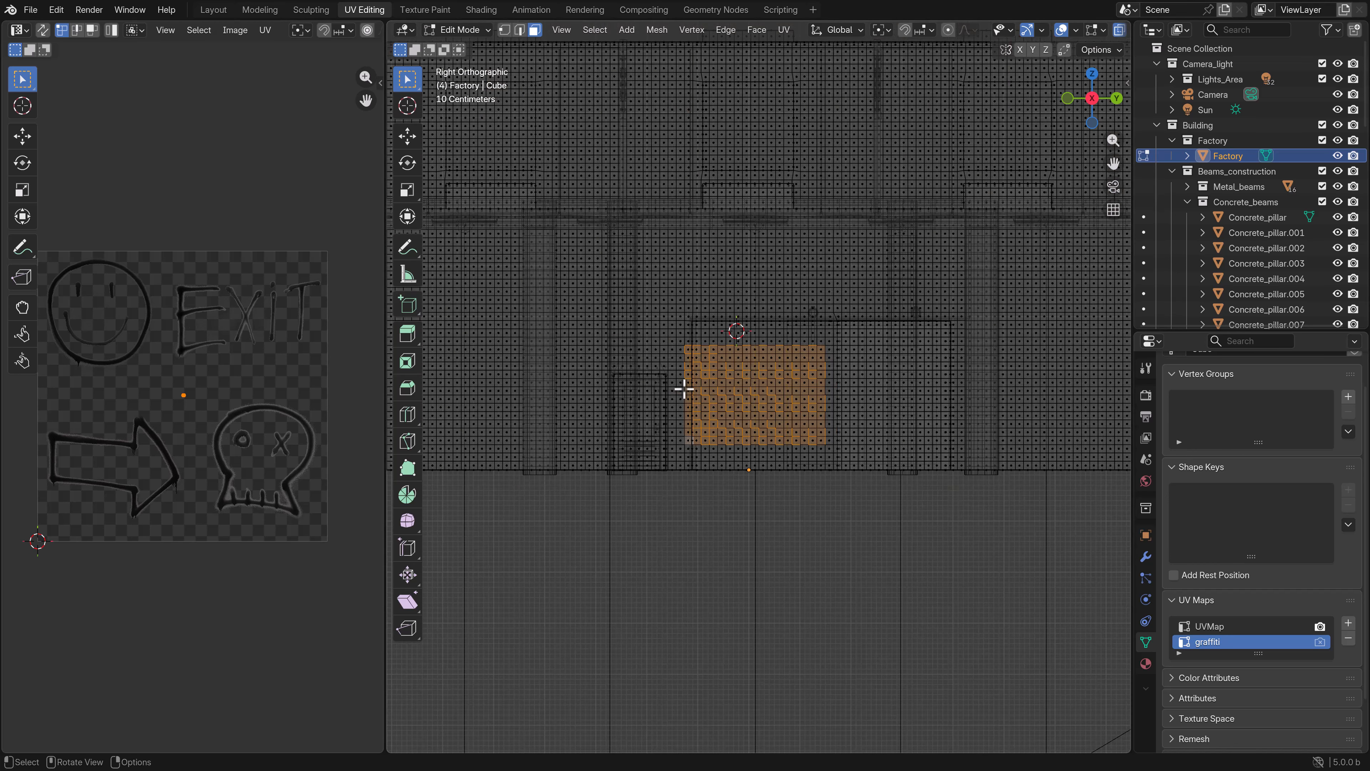
scroll(756, 429, "down", 2)
scroll(750, 435, "up", 6)
key("u")
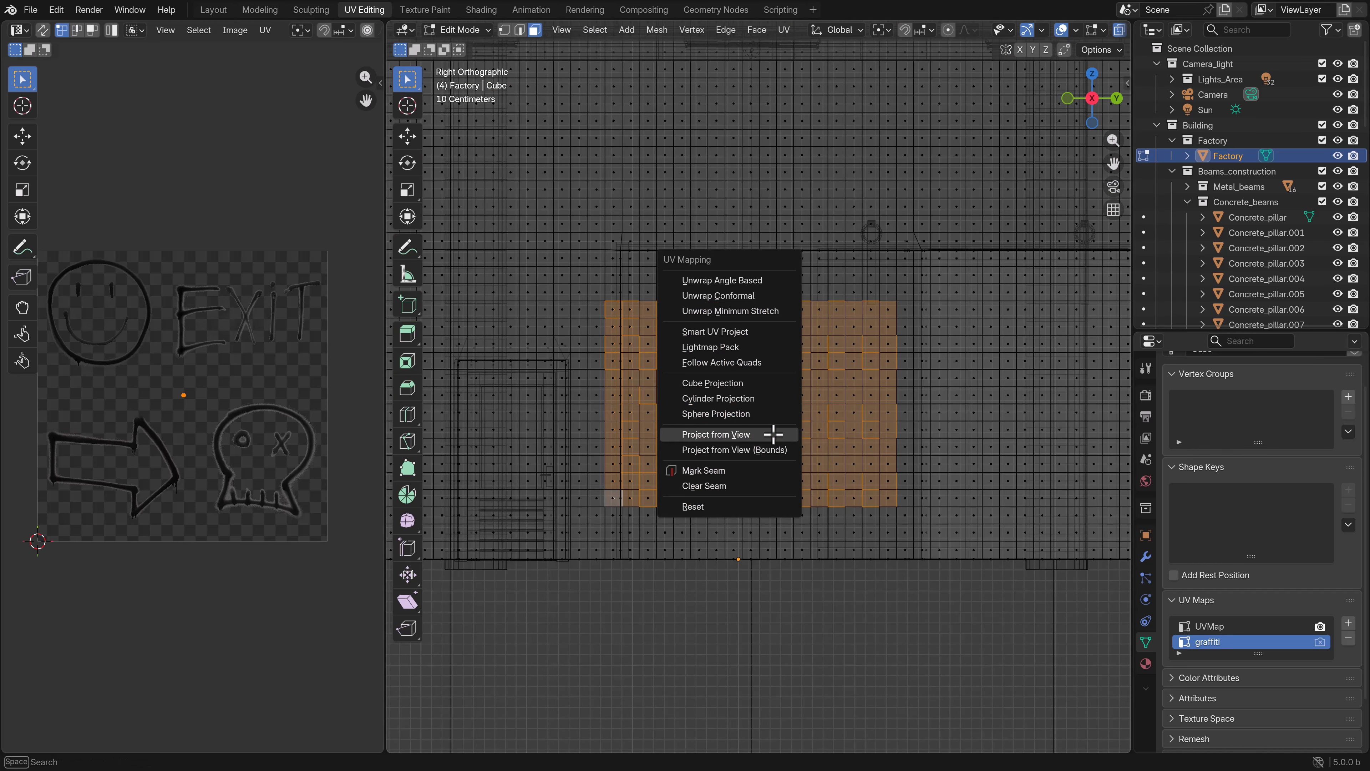
left_click(773, 436)
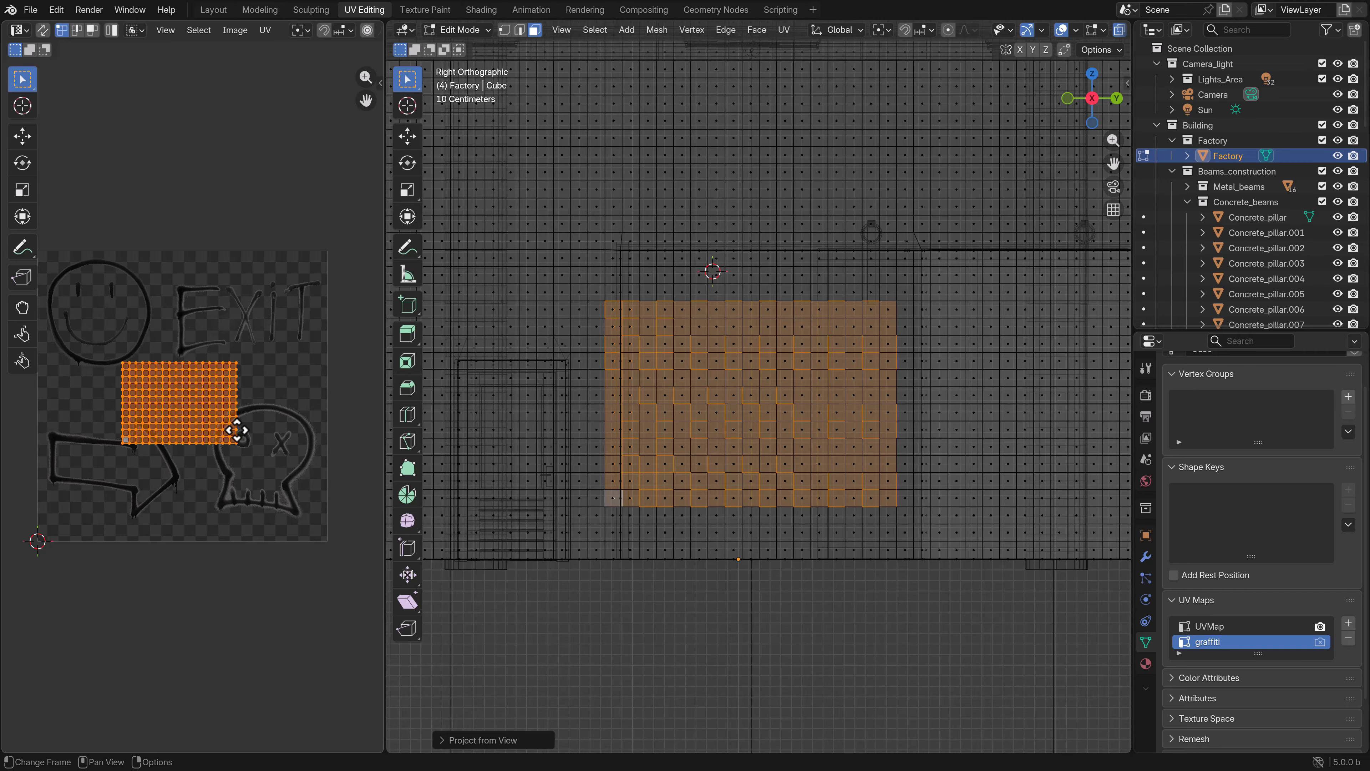
- Move and enlarge the projected wall UVs so they cover the arrow drawing in graffiti_01.png
key("g")
left_click(175, 483)
key("s")
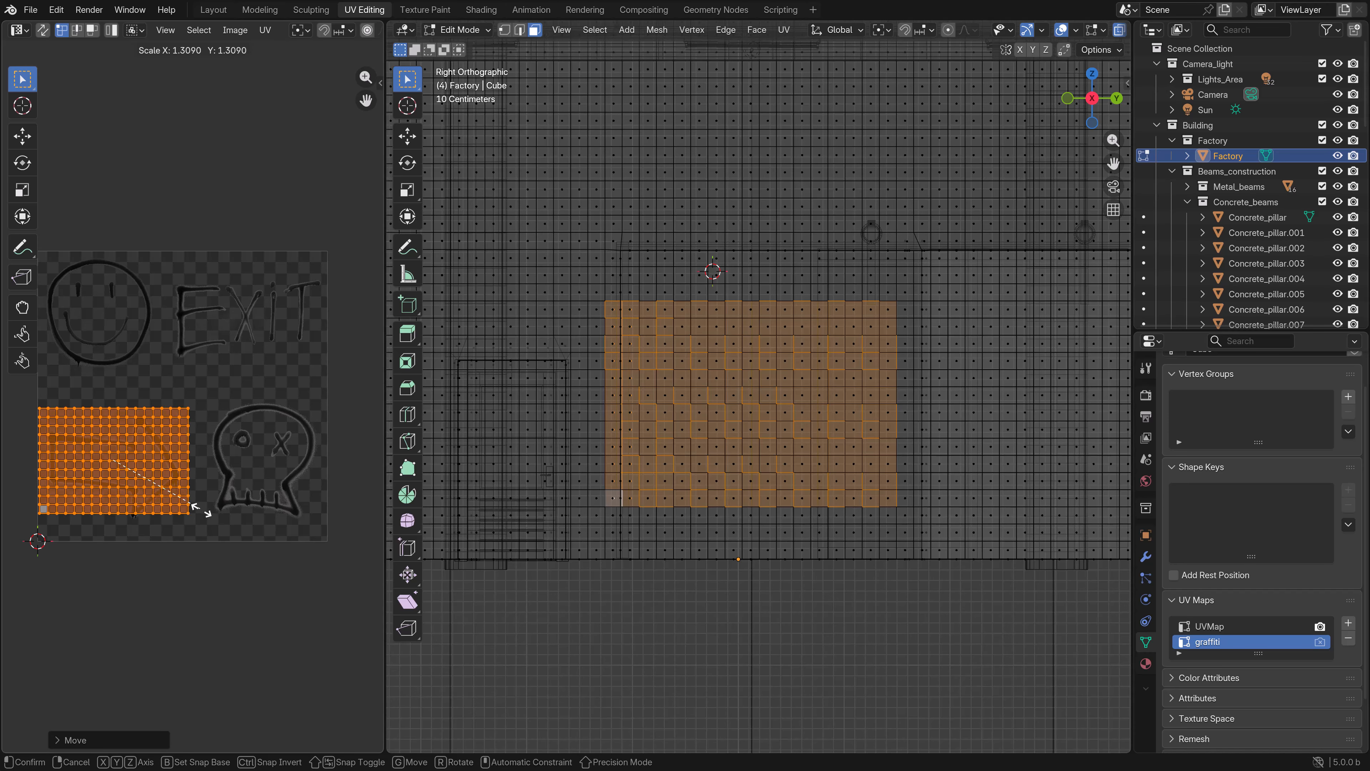
left_click(202, 523)
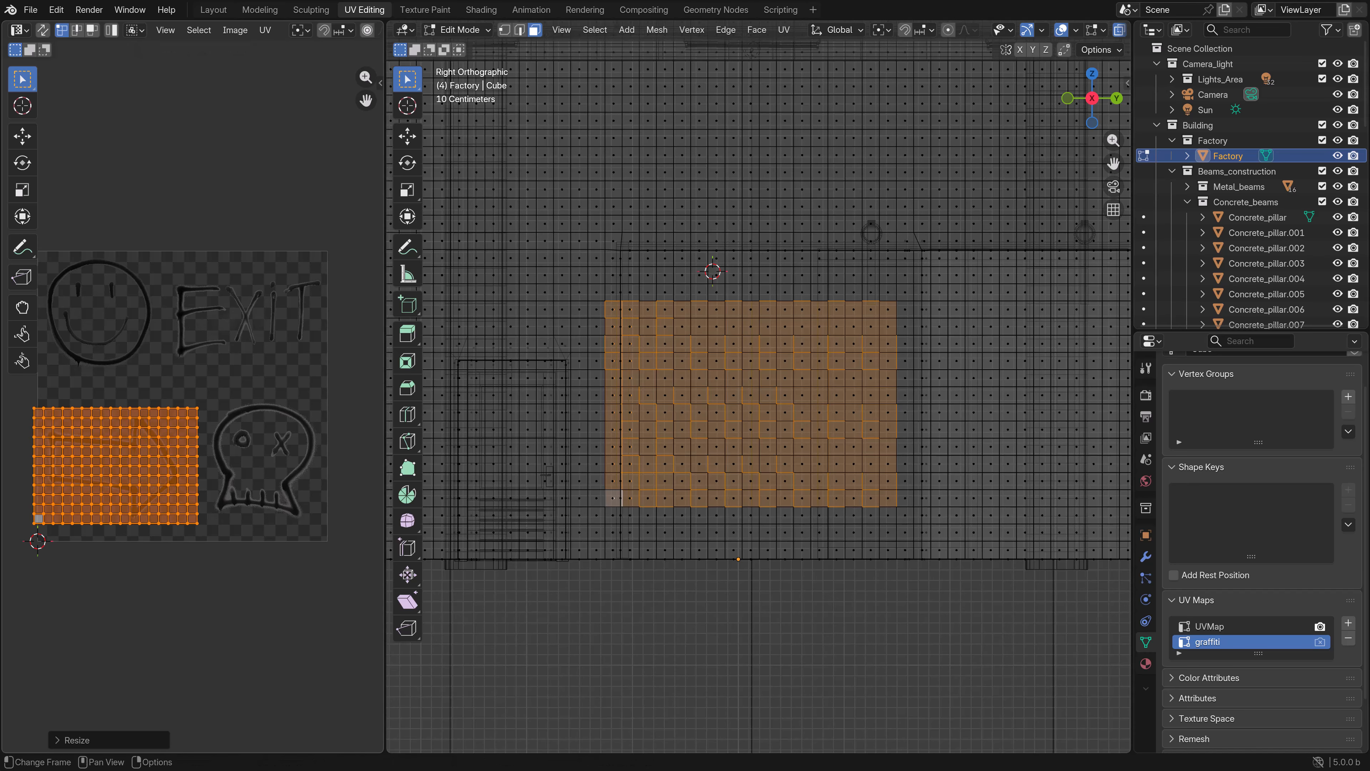
key("g")
left_click(214, 522)
- Switch the viewport to Material Preview and inspect the arrow graffiti on the wall in Object Mode
middle_click_drag(510, 449, 600, 453)
key("z")
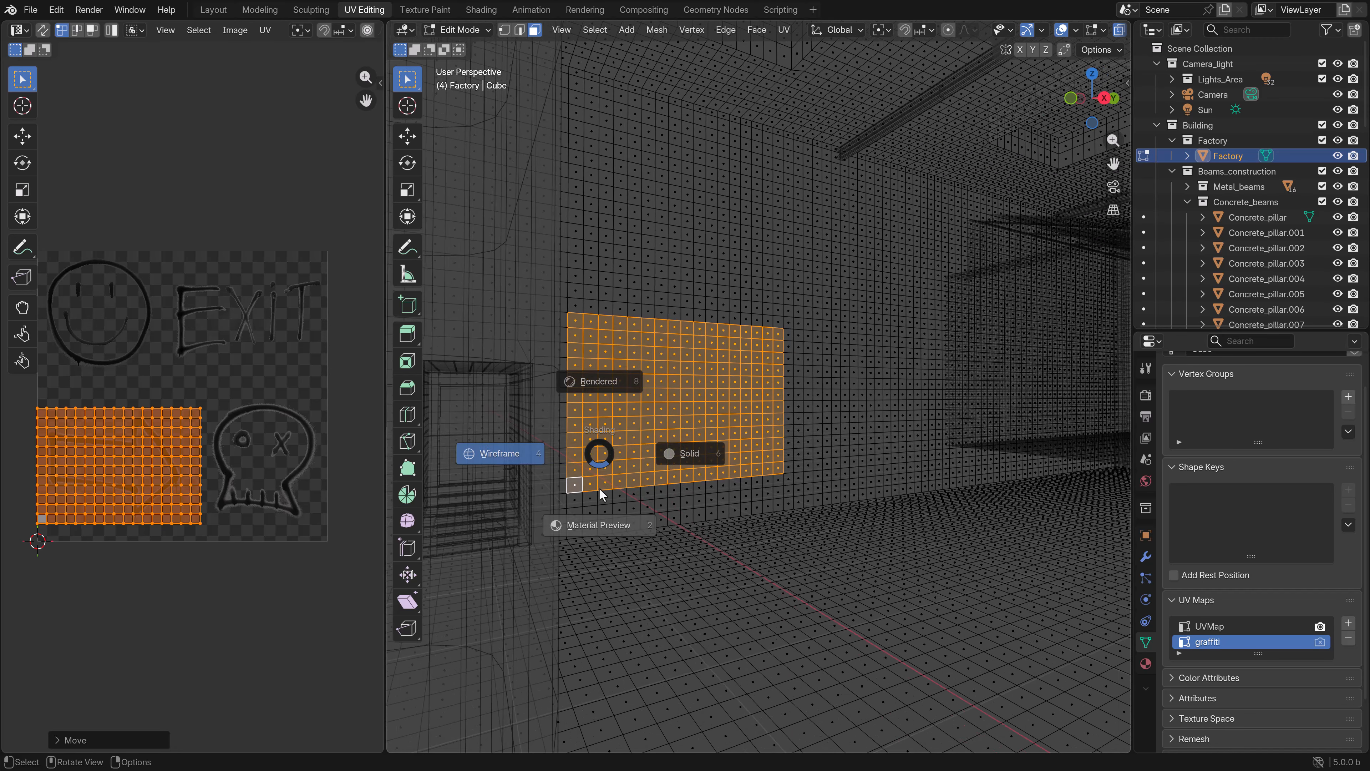
left_click(594, 542)
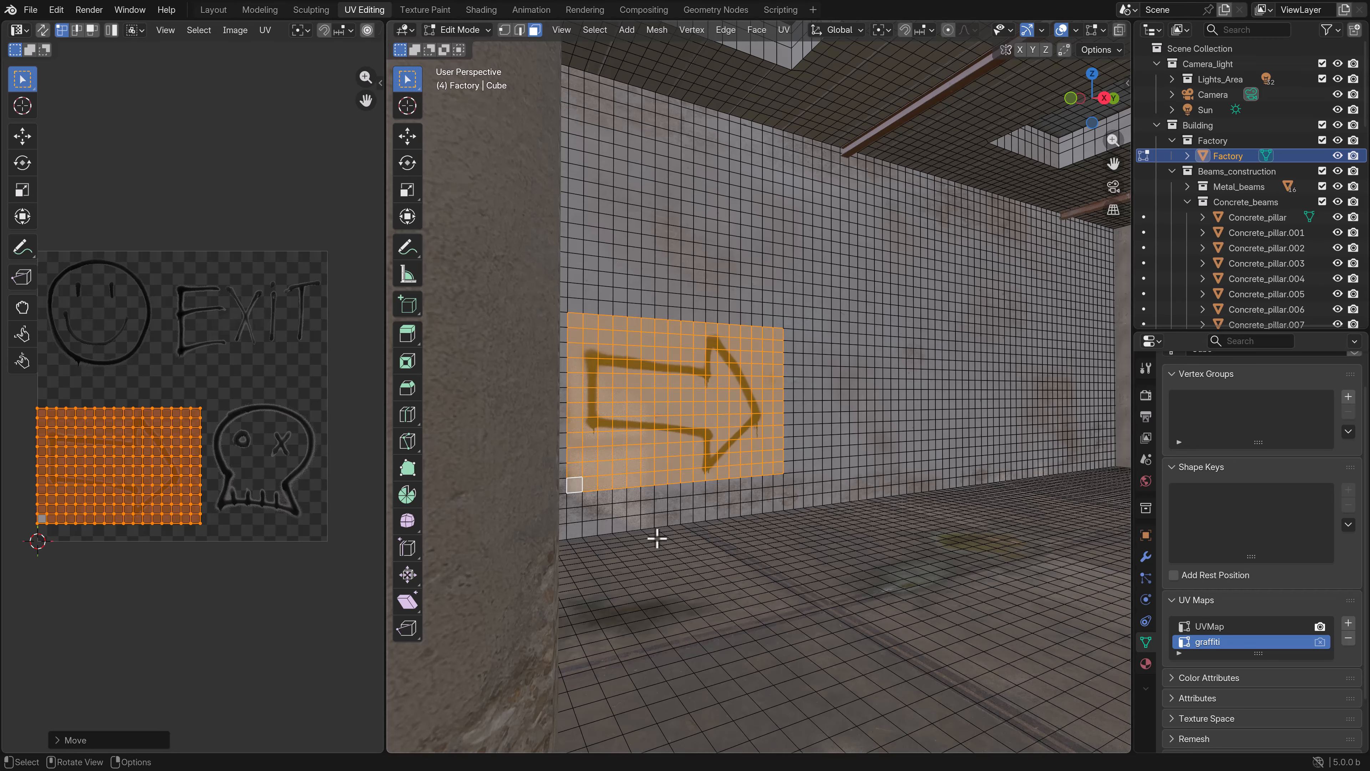
middle_click_drag(656, 539, 768, 509, "shift")
scroll(810, 505, "up", 2)
key("Tab")
scroll(856, 507, "up", 3)
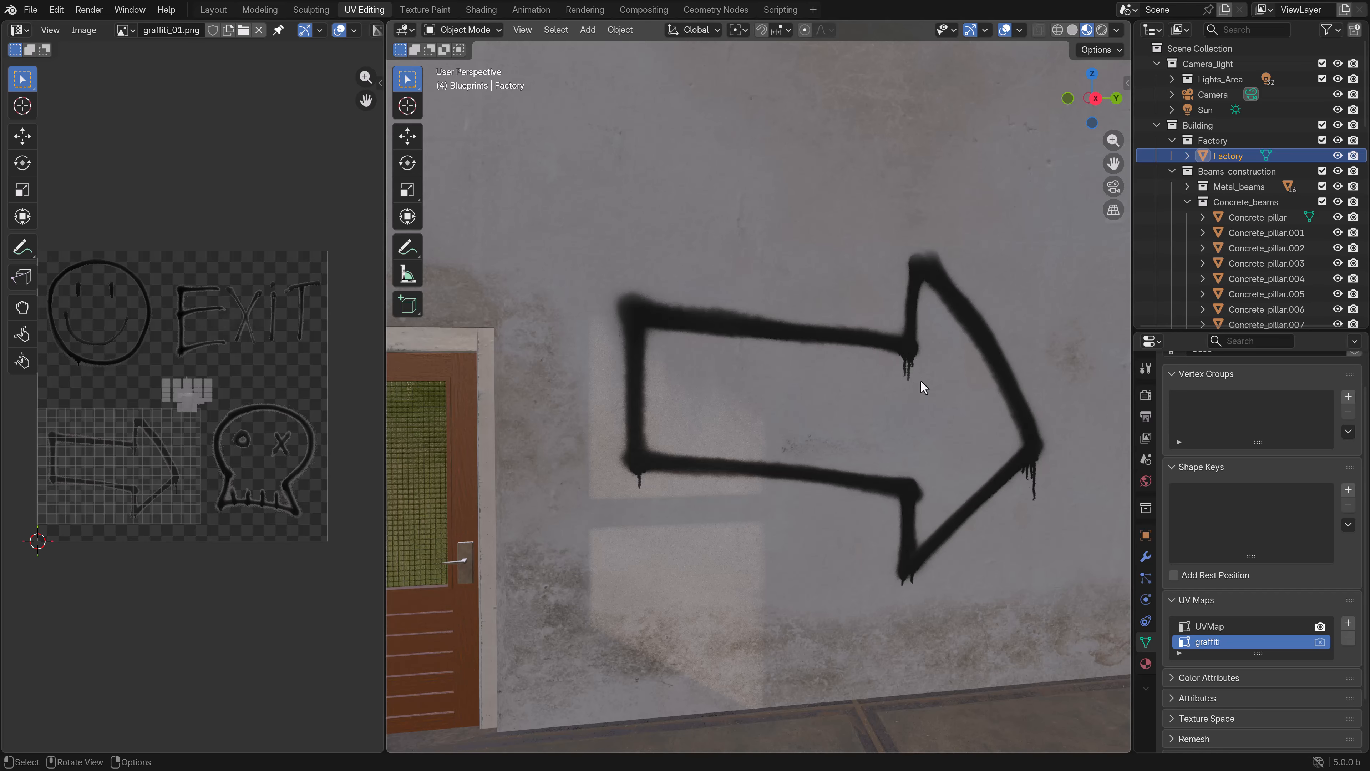
scroll(679, 478, "down", 3)
- Mirror the arrow graffiti by flipping its UVs along X, enlarge them slightly around the drawing, and return to Object Mode
left_click(678, 478)
key("Tab")
key("s")
key("x")
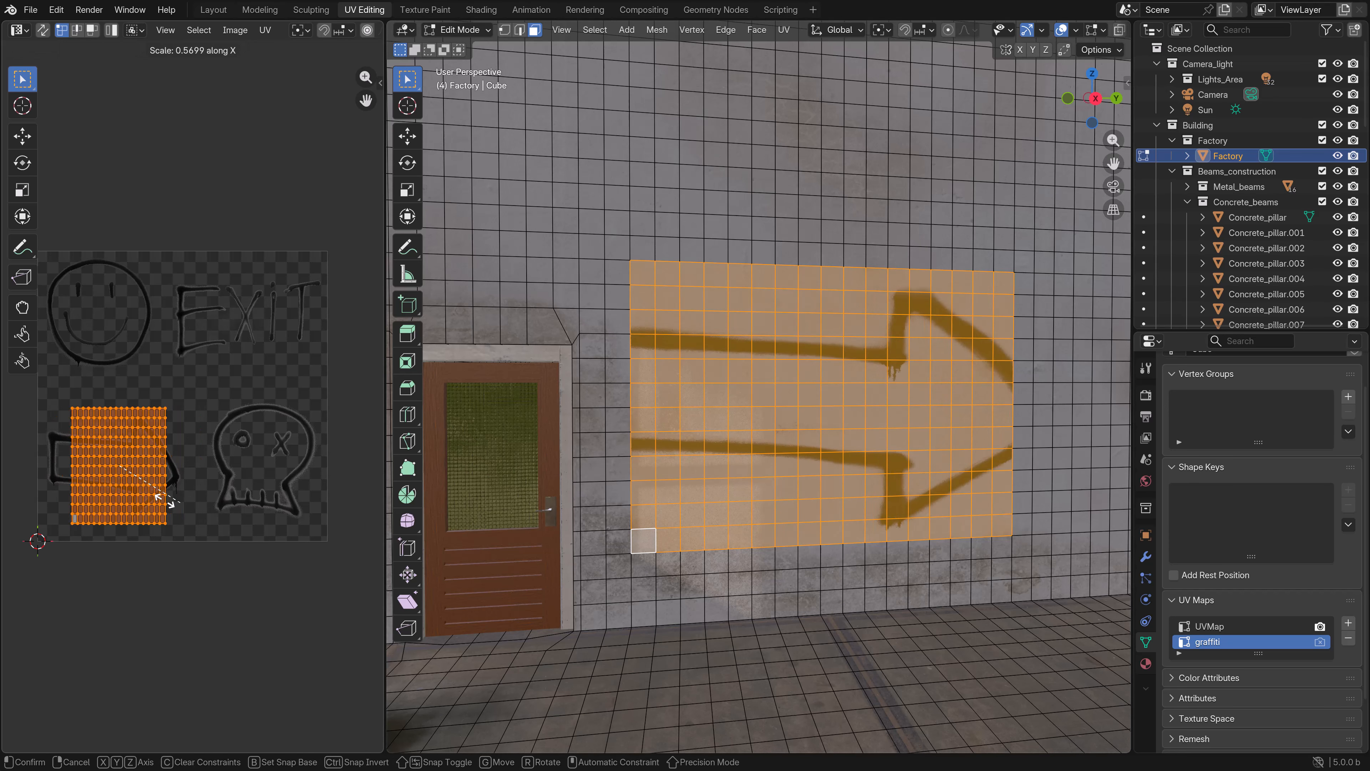
left_click(375, 481)
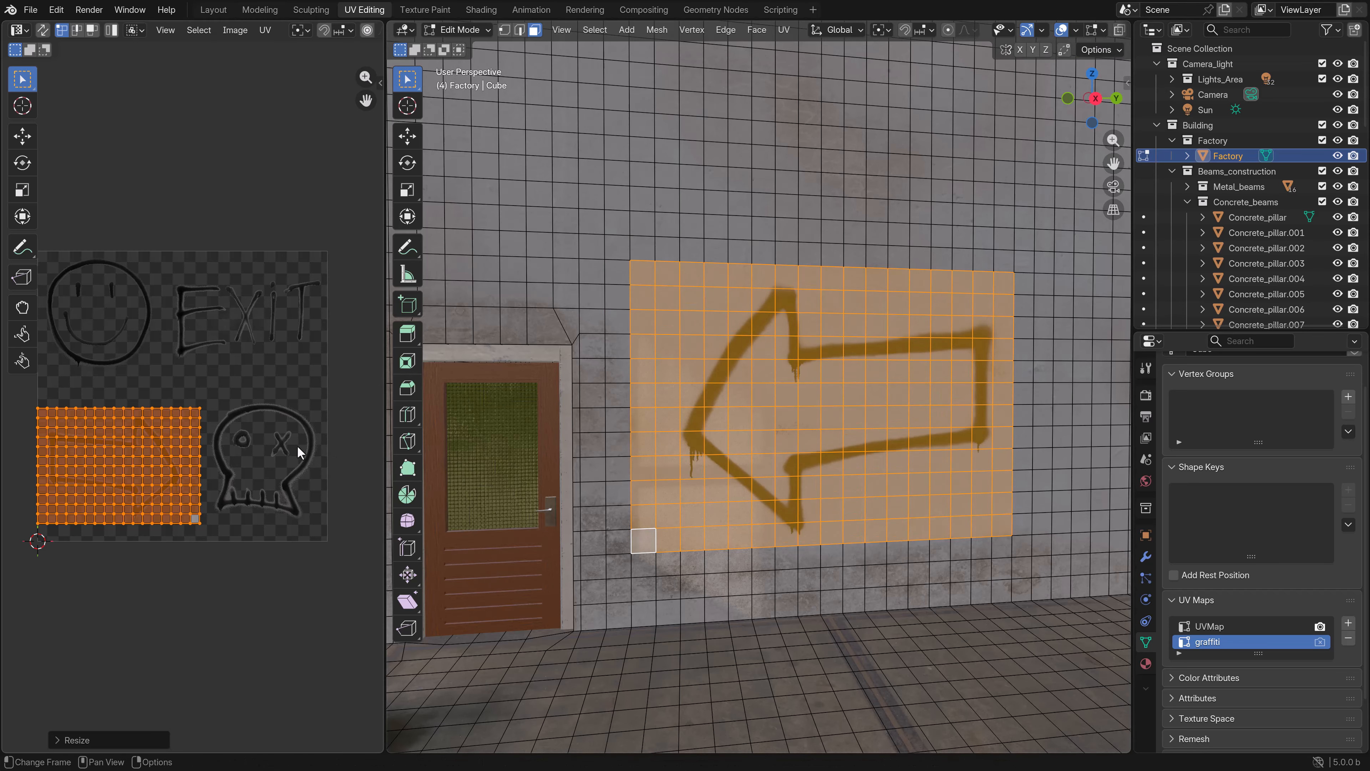
key("g")
key("s")
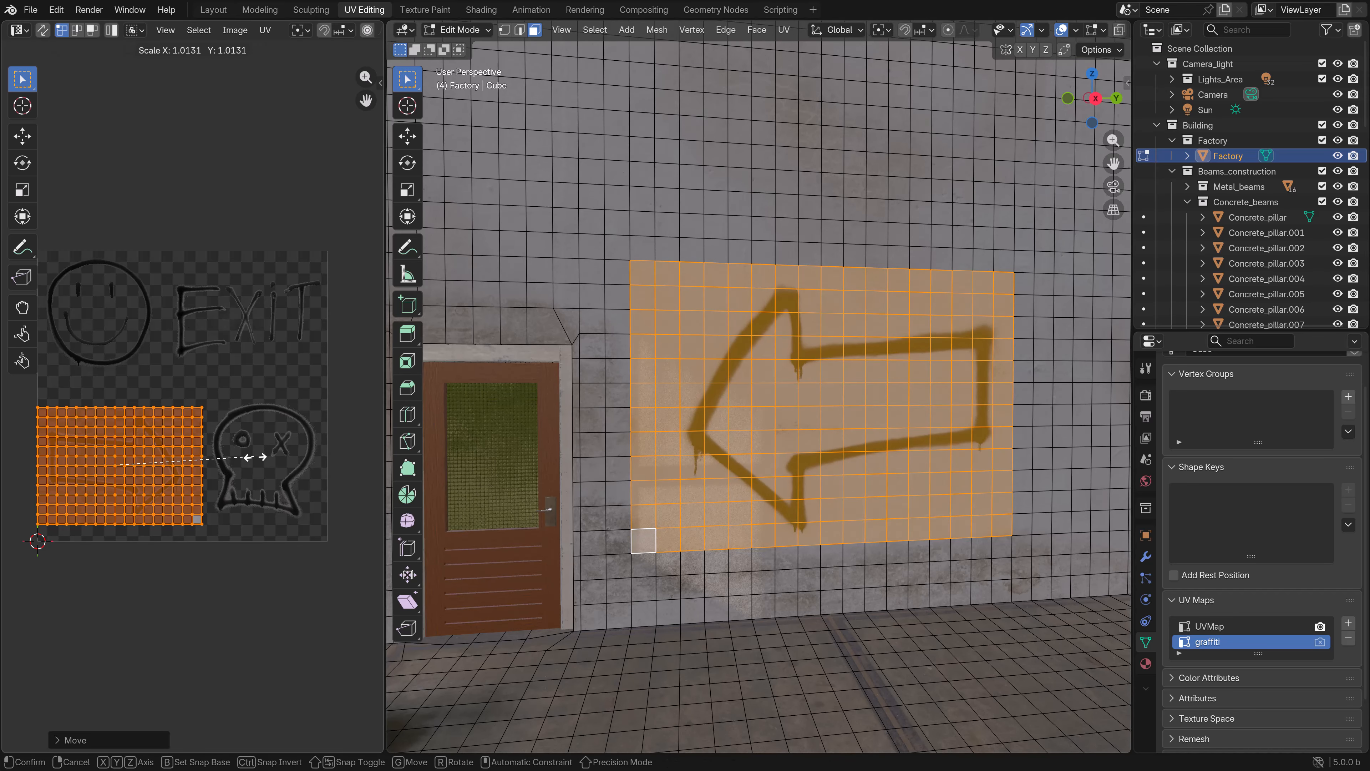
left_click(268, 458)
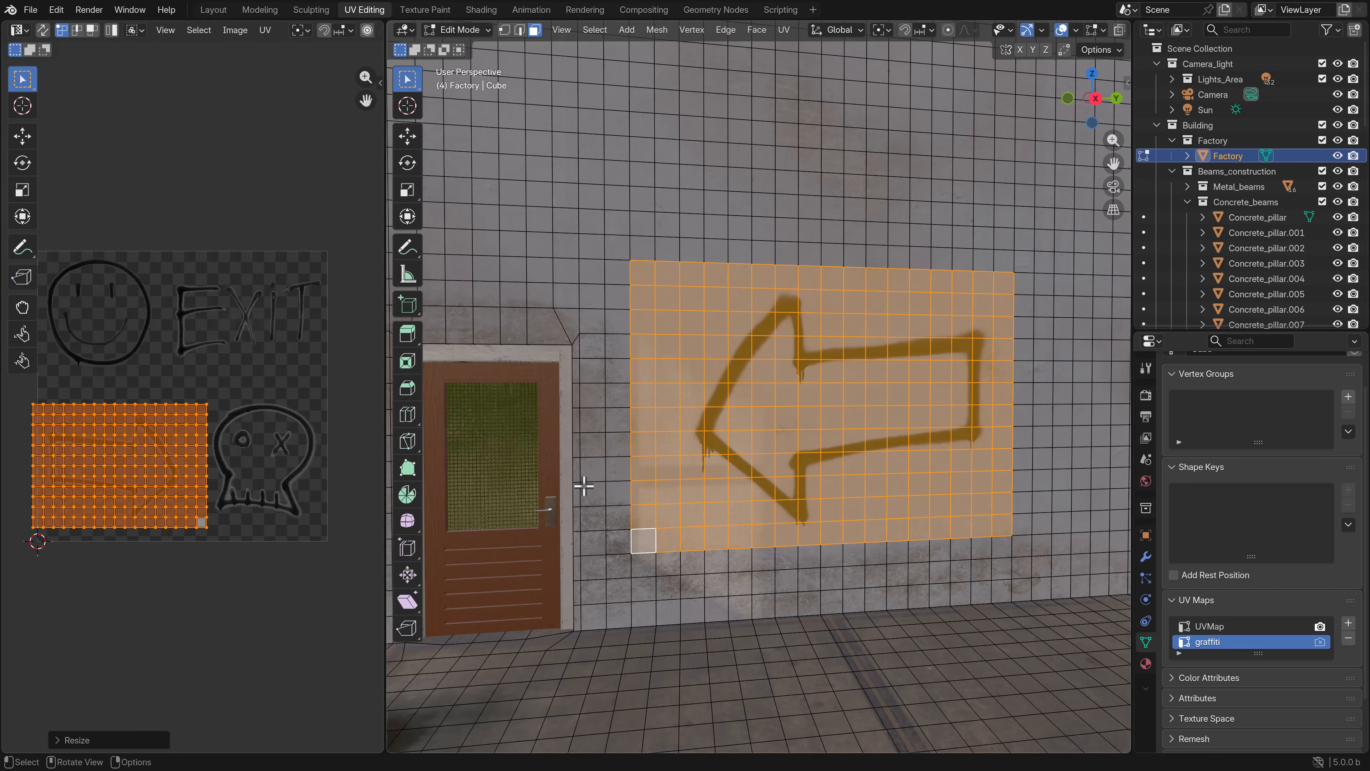
key("Tab")
- Select the blue sliding door and add a second UV map named graffiti to it
middle_click_drag(718, 488, 697, 383)
middle_click_drag(785, 349, 664, 446, "shift")
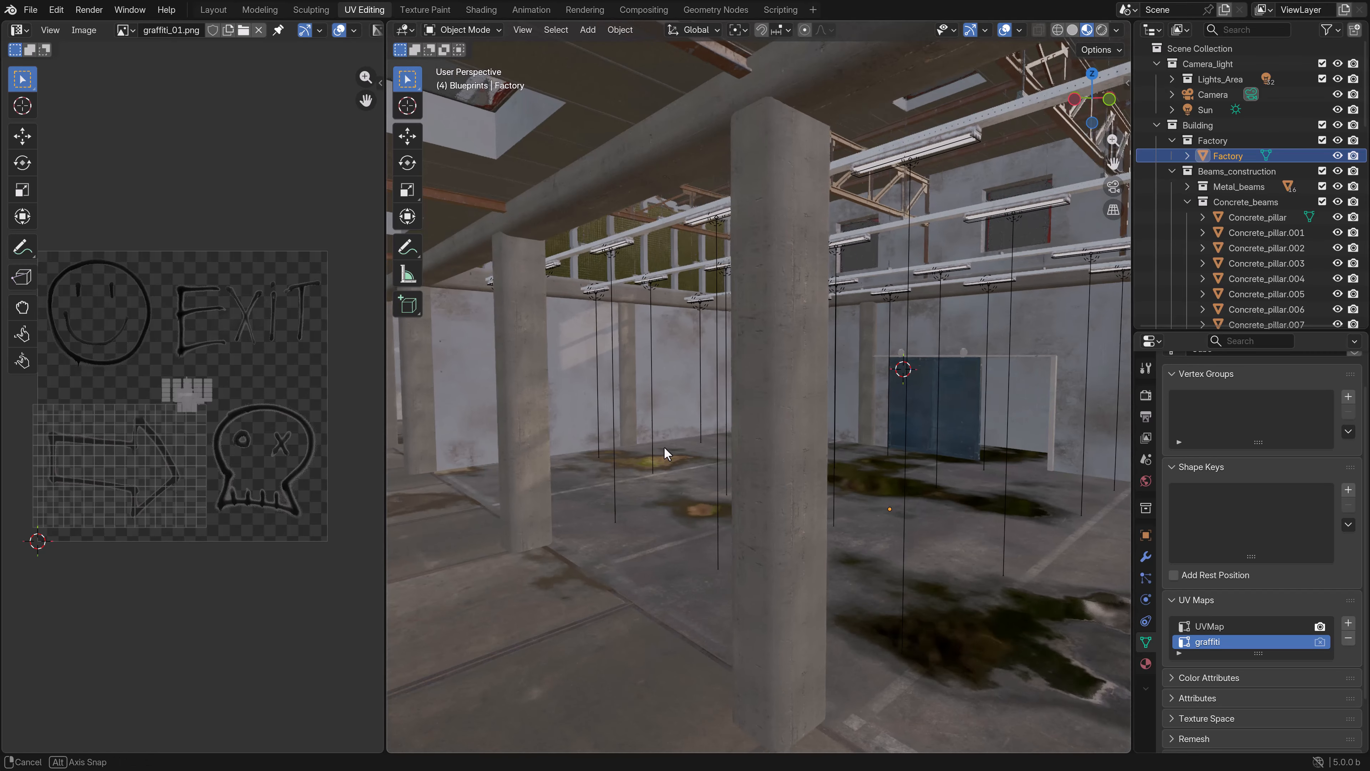
middle_click_drag(819, 384, 605, 437, "shift")
left_click(519, 442)
key("KP_Decimal")
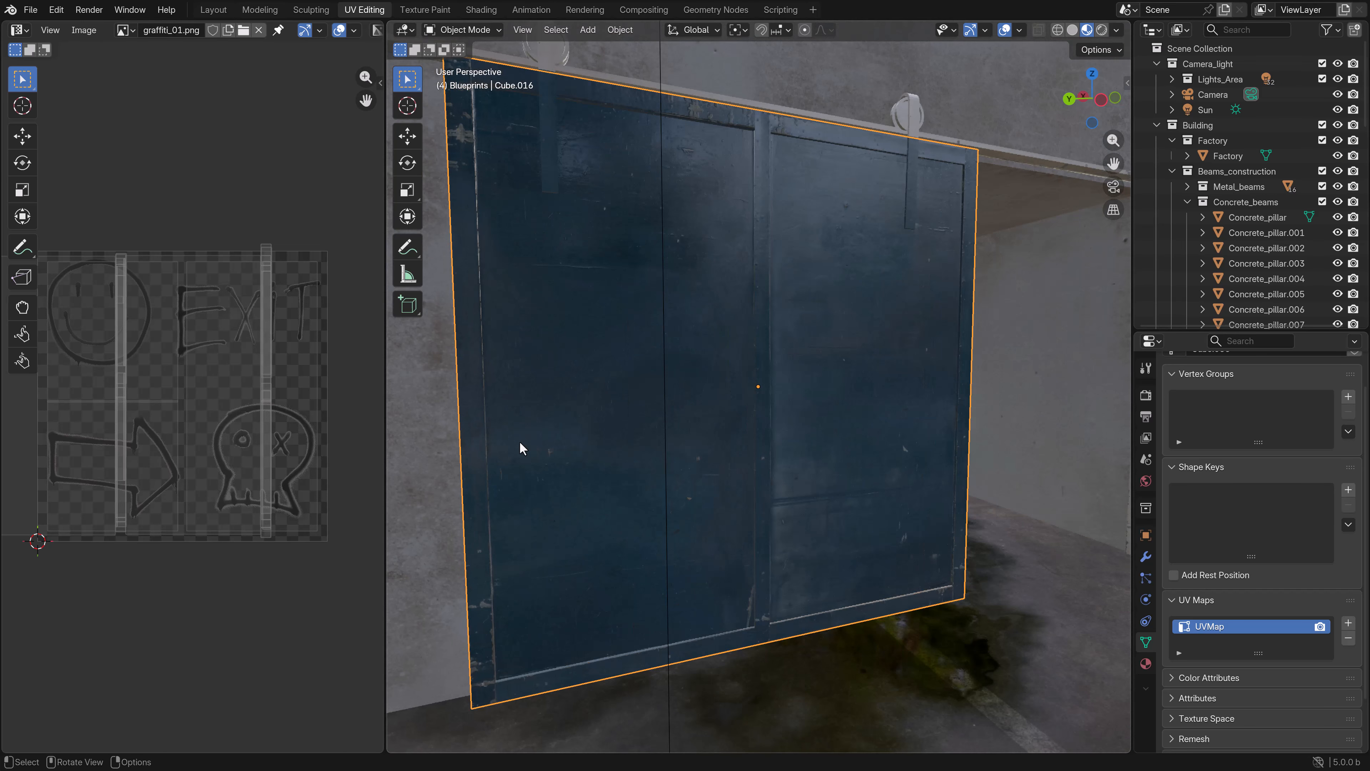
middle_click_drag(519, 441, 769, 433)
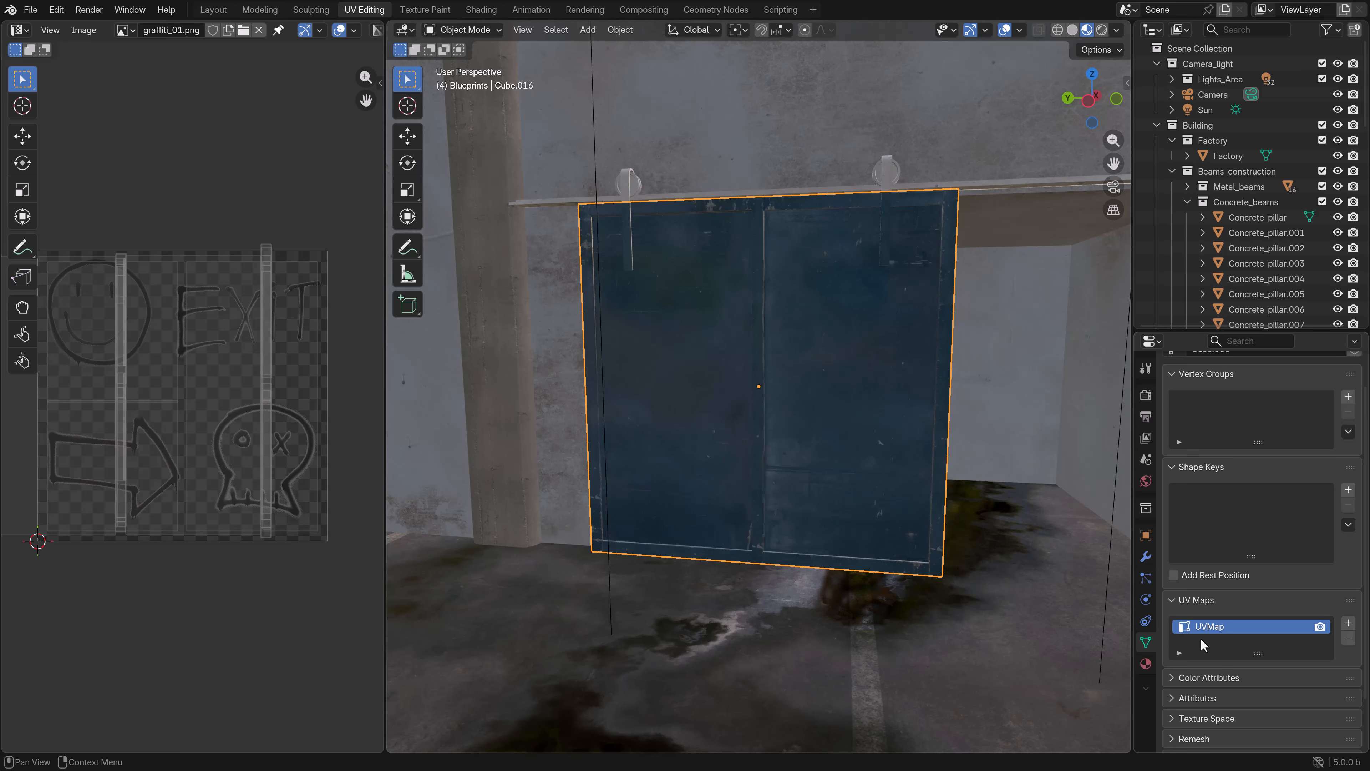
left_click(1348, 624)
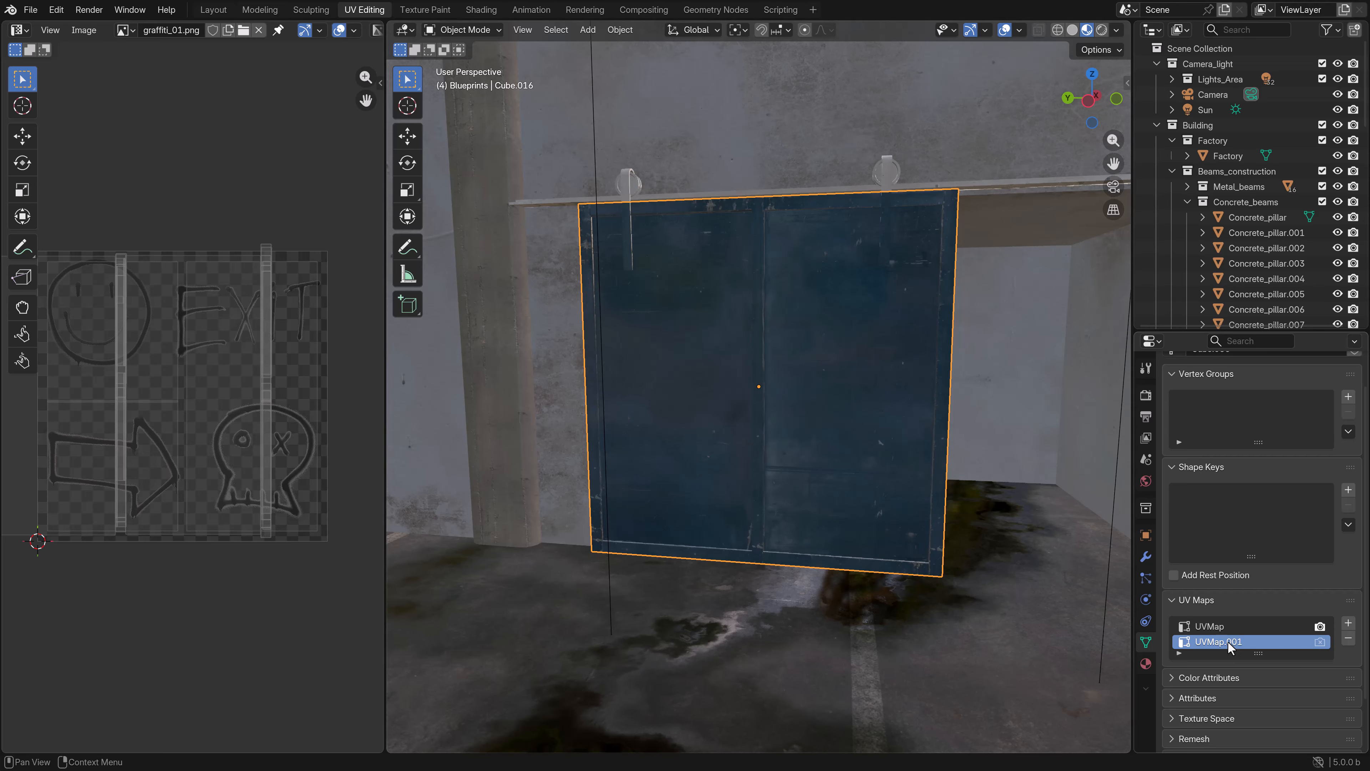
double_click(1228, 642)
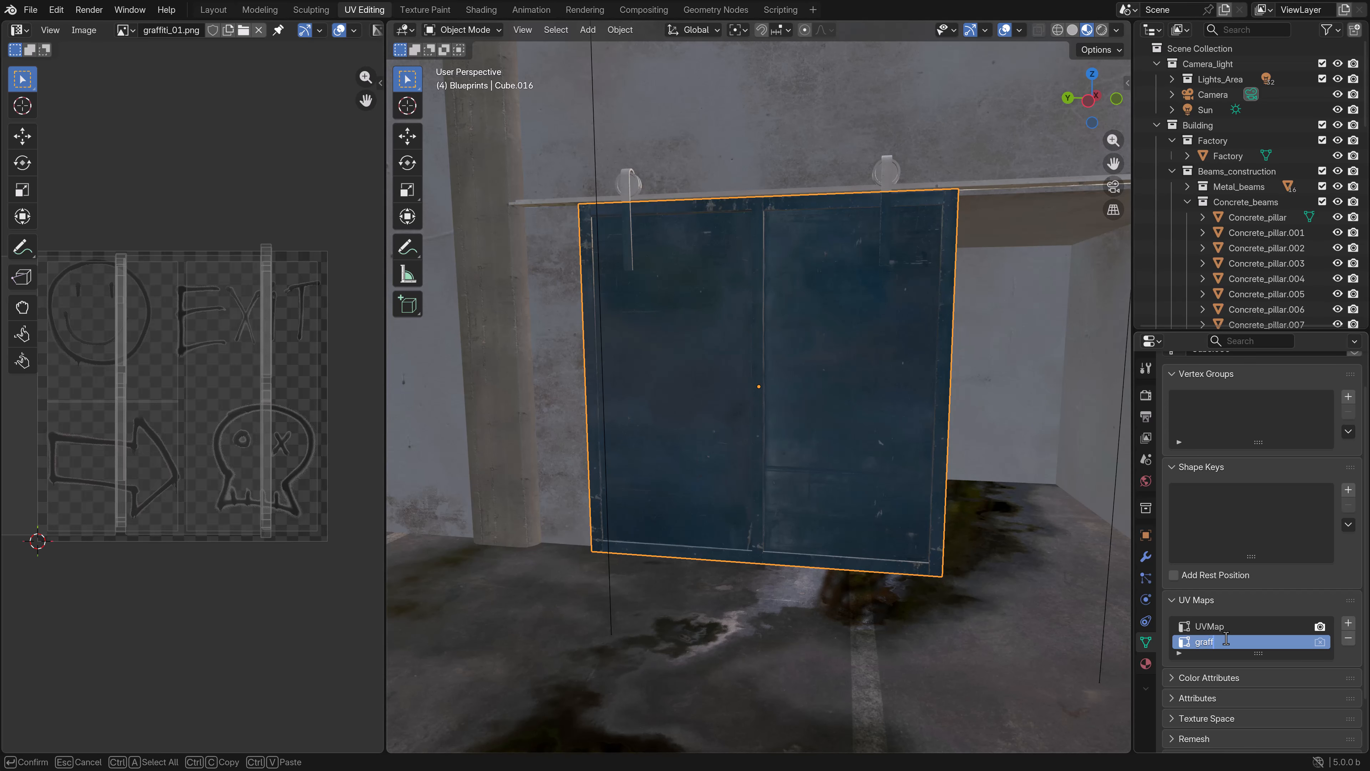
key("Return")
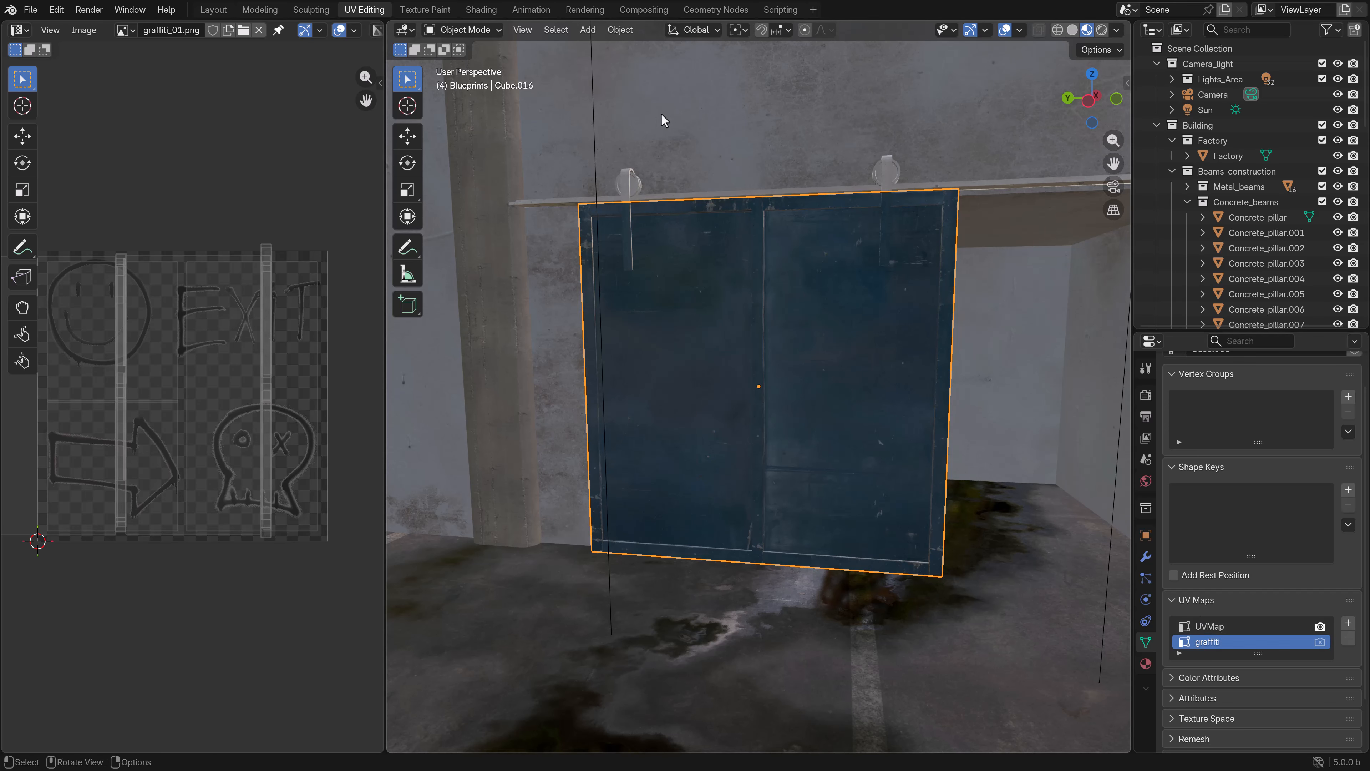
- Switch to the Shading workspace, move the Door_blue material's colour texture node away from the shader and duplicate it below
left_click(481, 9)
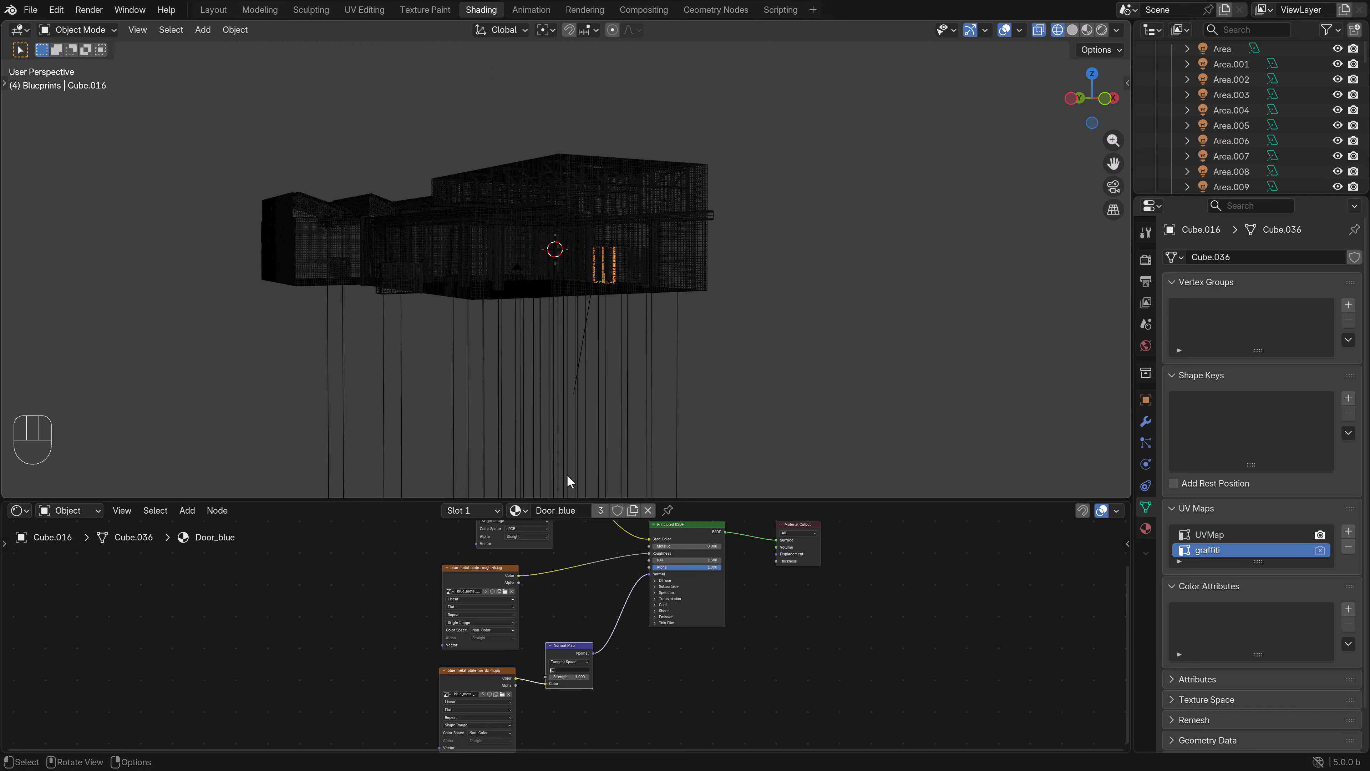
middle_click_drag(637, 559, 630, 631)
key("z")
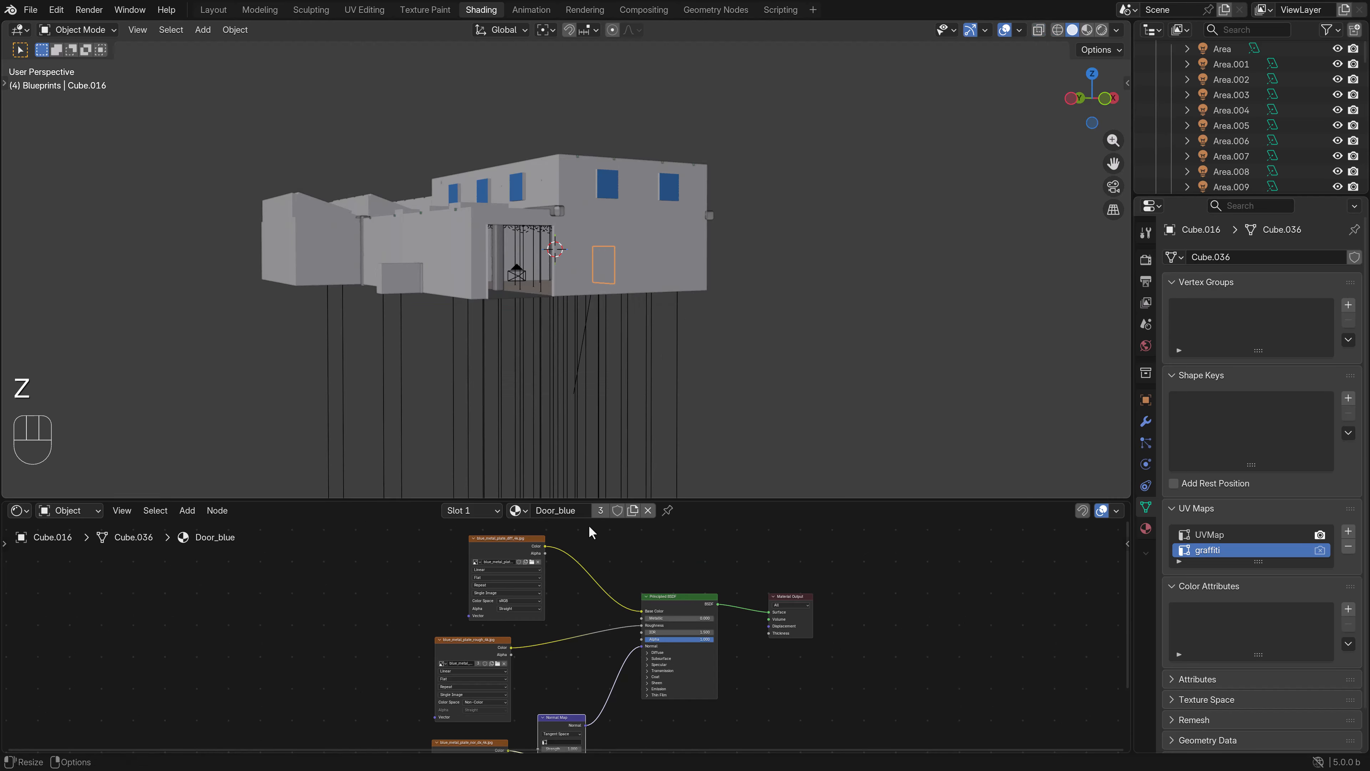
left_click(503, 542)
scroll(512, 544, "down", 3)
middle_click_drag(535, 548, 591, 633)
key("g")
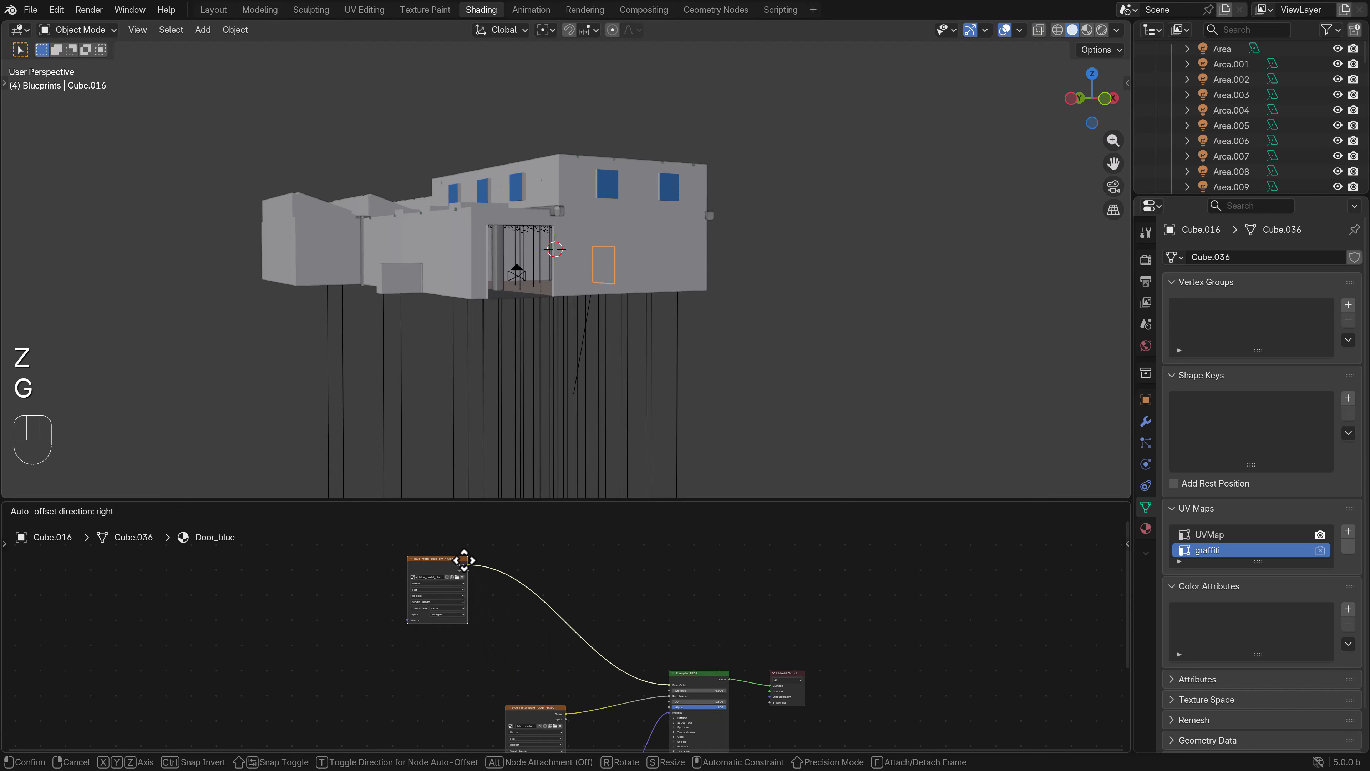
left_click(489, 560)
key("shift+d")
left_click(446, 632)
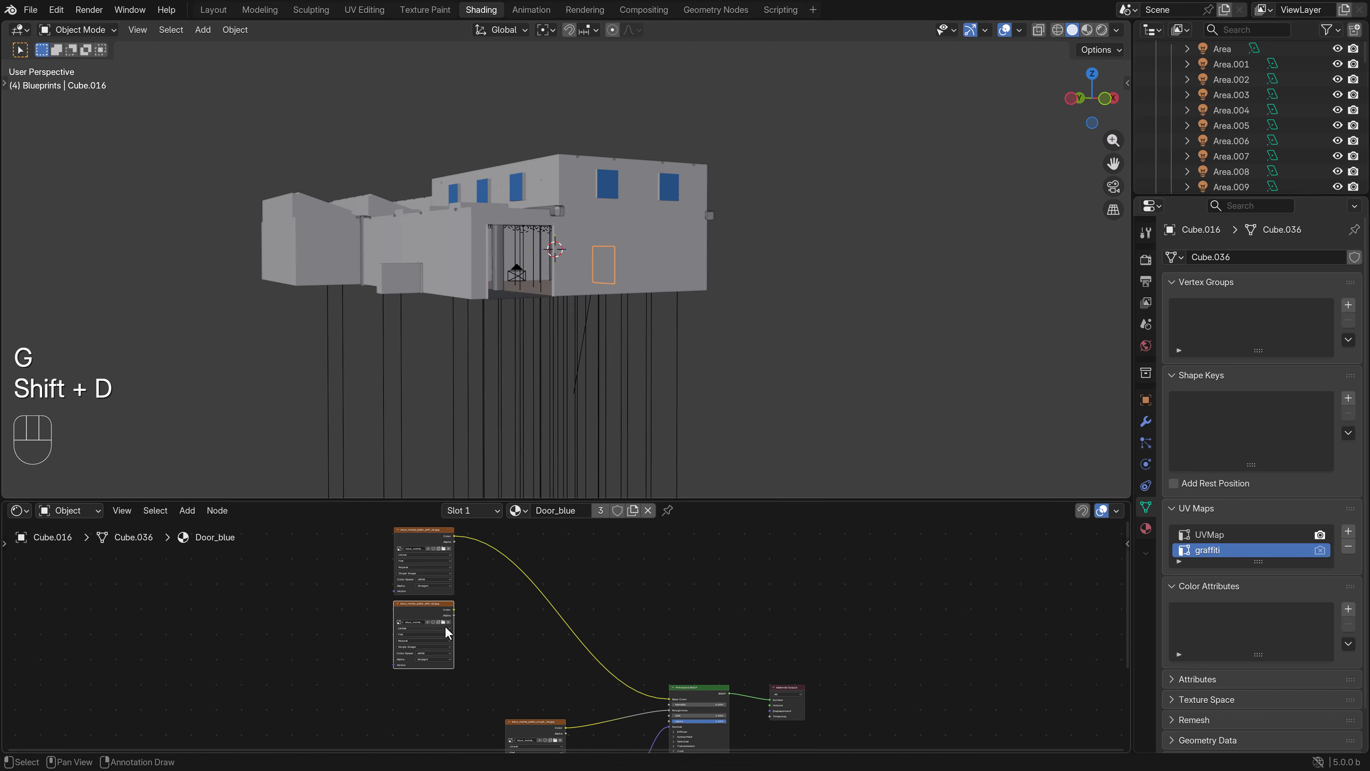
- Load graffiti_05.png from the graffiti folder into the duplicated image texture node
left_click(444, 623)
scroll(568, 426, "up", 2)
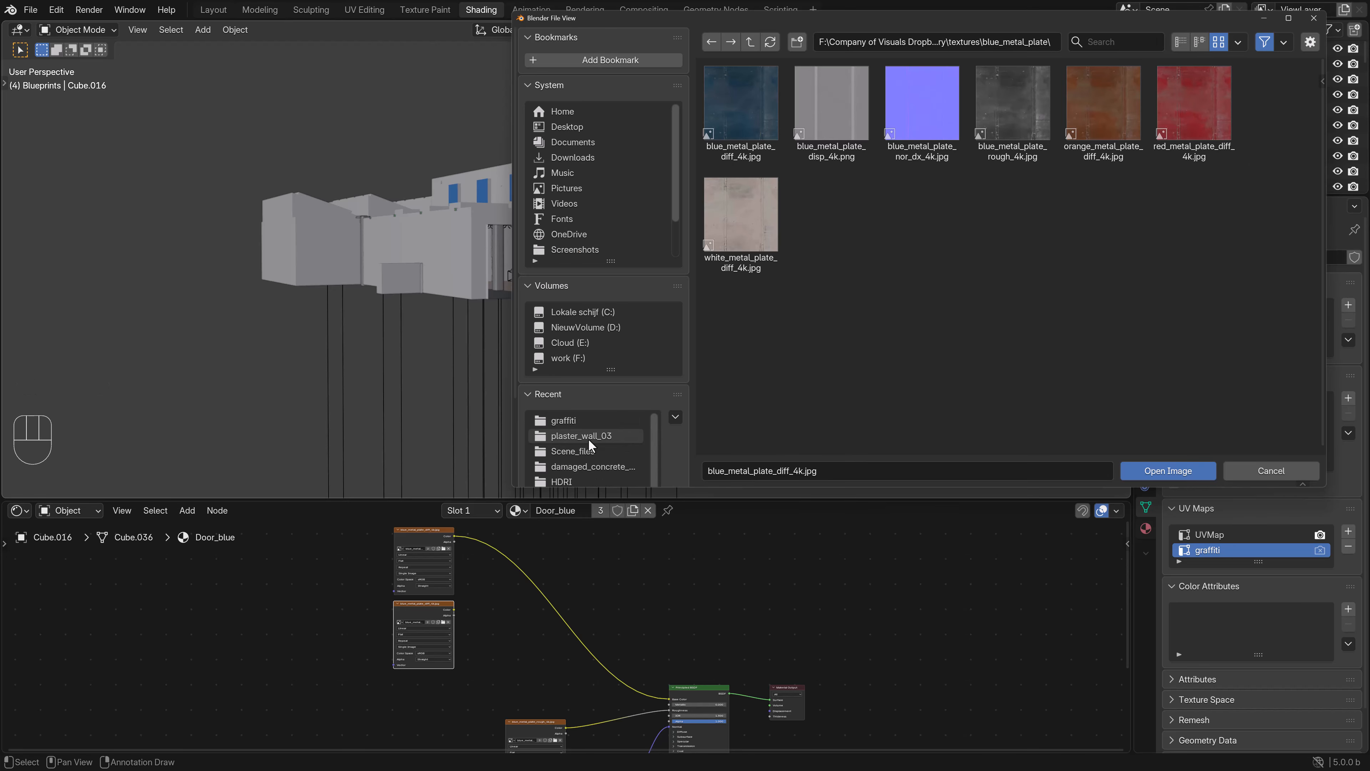
left_click(581, 422)
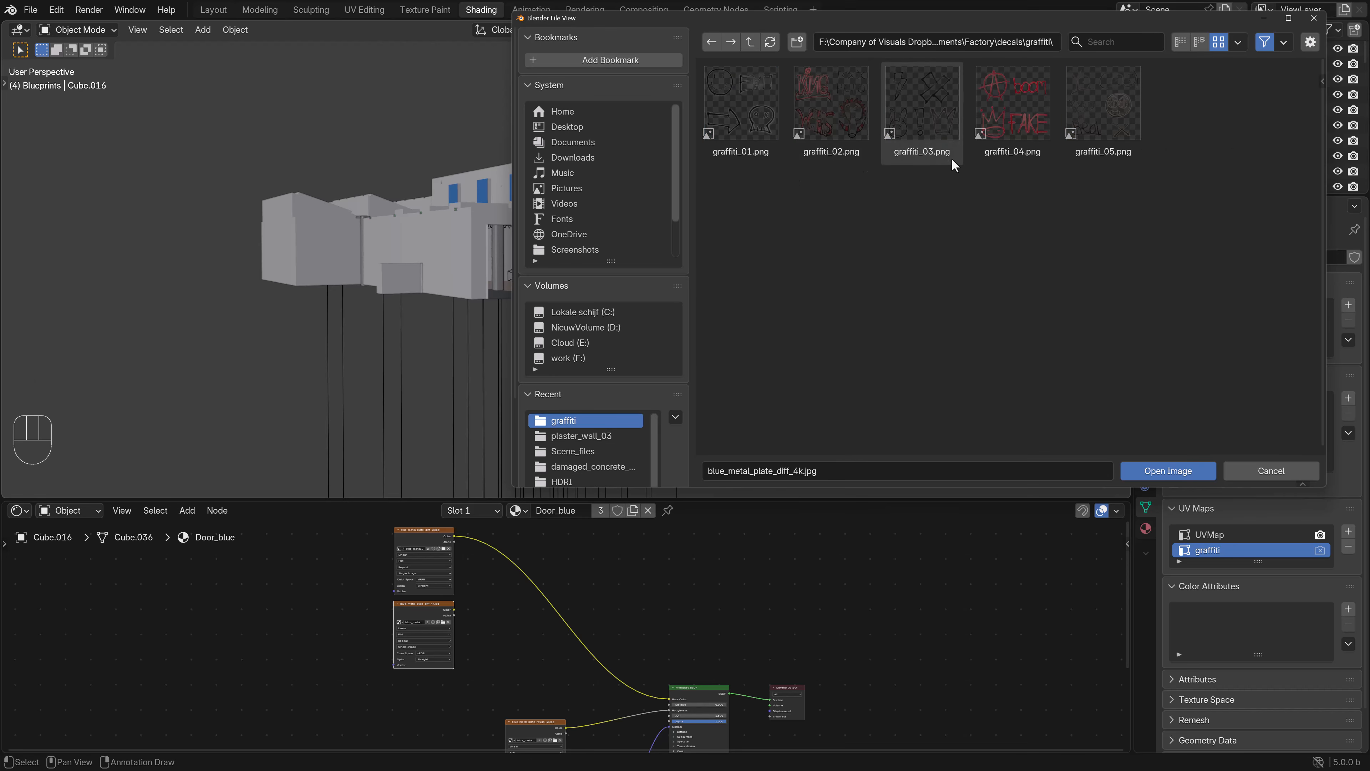
double_click(1103, 105)
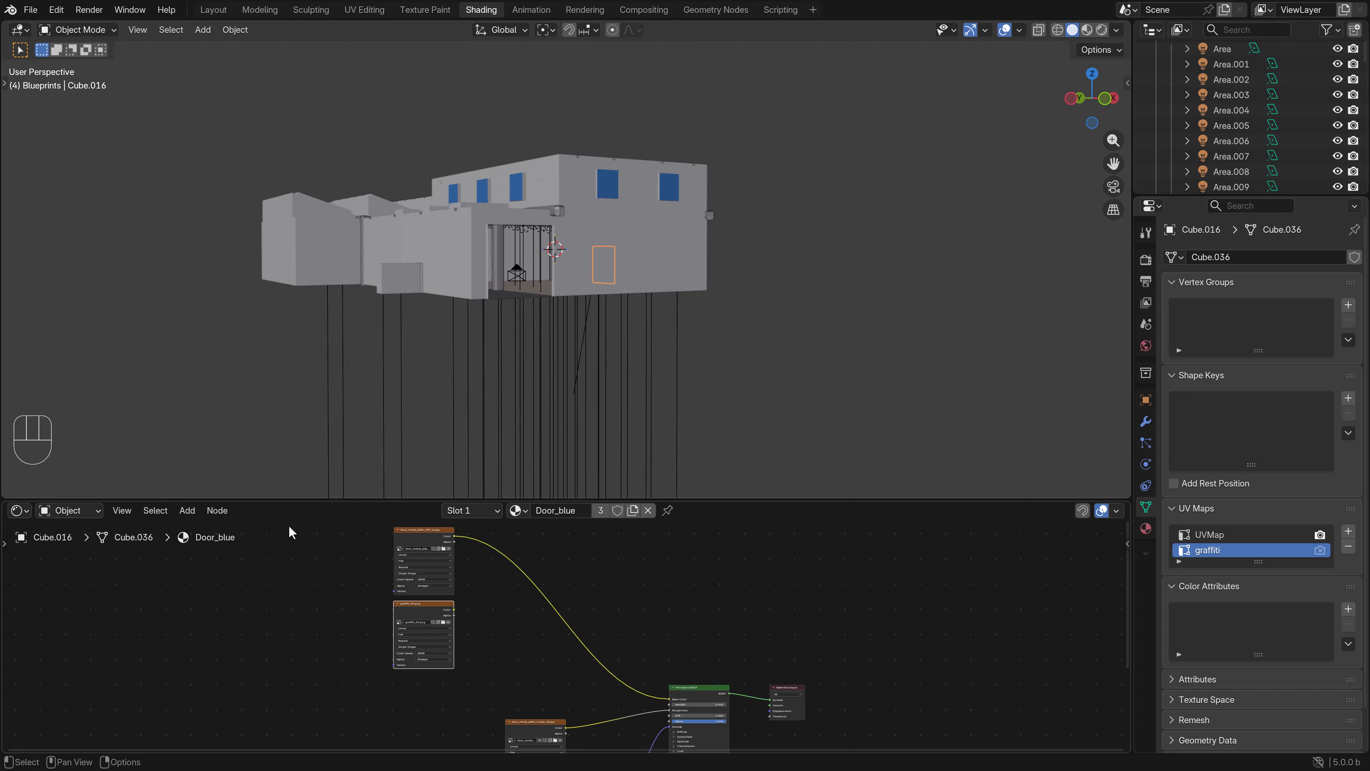
- Insert a Mix Color node before the Base Color input and connect the graffiti texture's Color to B and Alpha to Factor
left_click(188, 509)
mouse_move(227, 600)
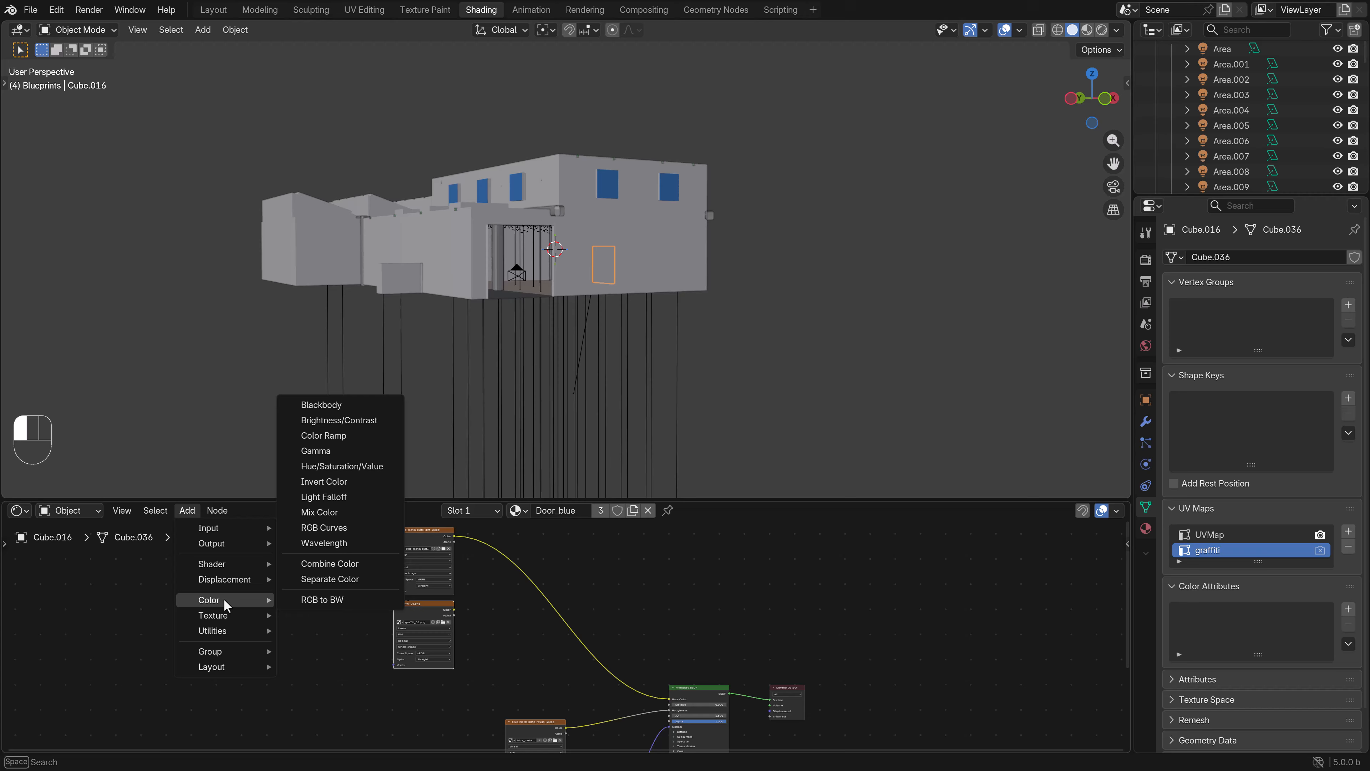
left_click(353, 514)
left_click(489, 586)
scroll(420, 608, "up", 2)
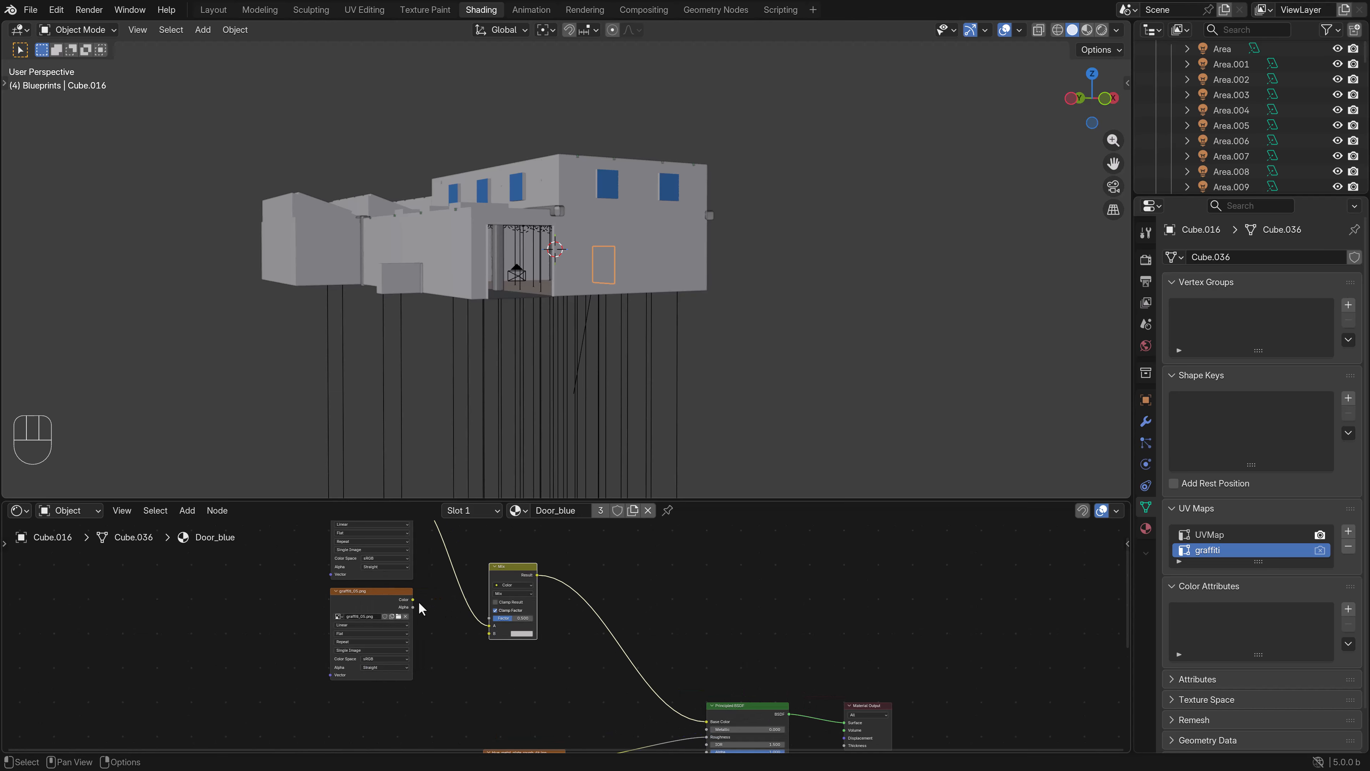
left_click_drag(414, 600, 489, 620)
- Enter Edit Mode on the blue door in wireframe display and select all of its faces
key("Tab")
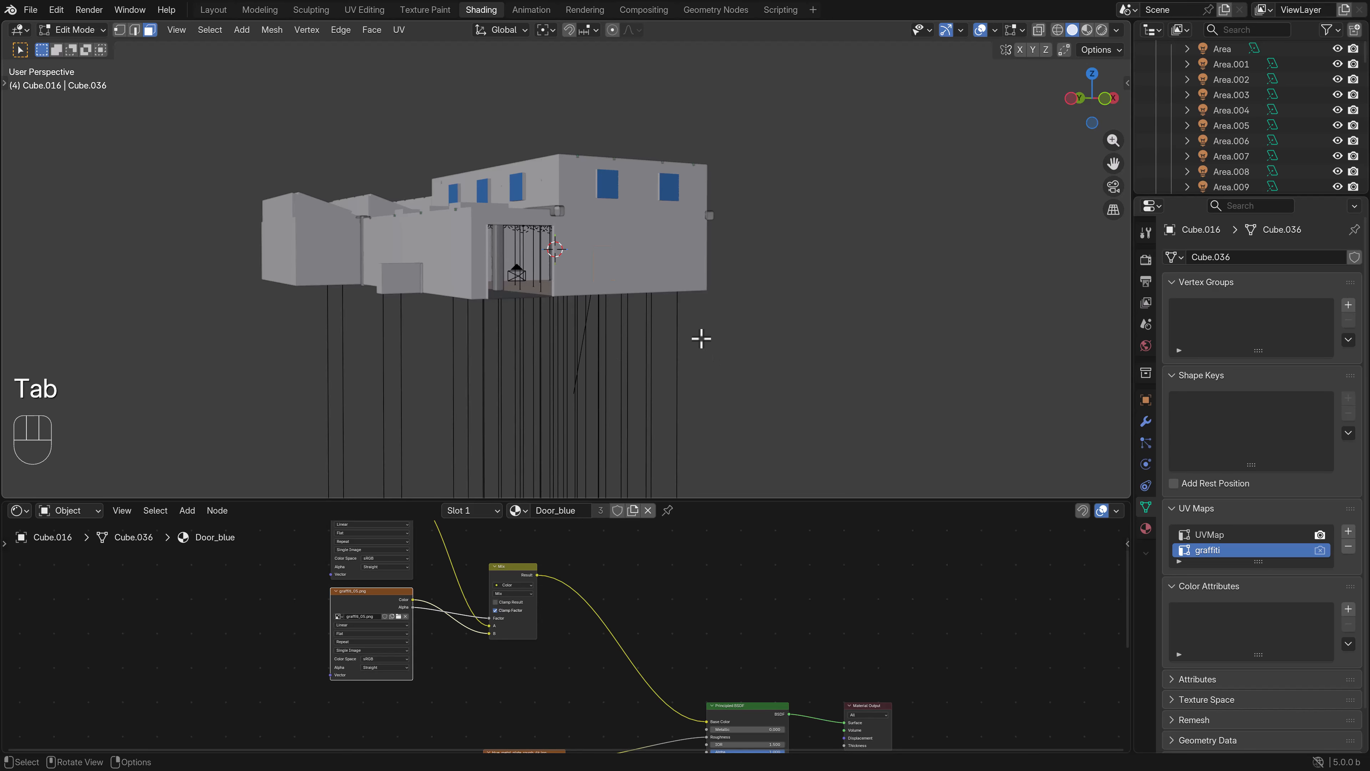
key("z")
left_click(443, 310)
scroll(550, 328, "up", 6)
key("z")
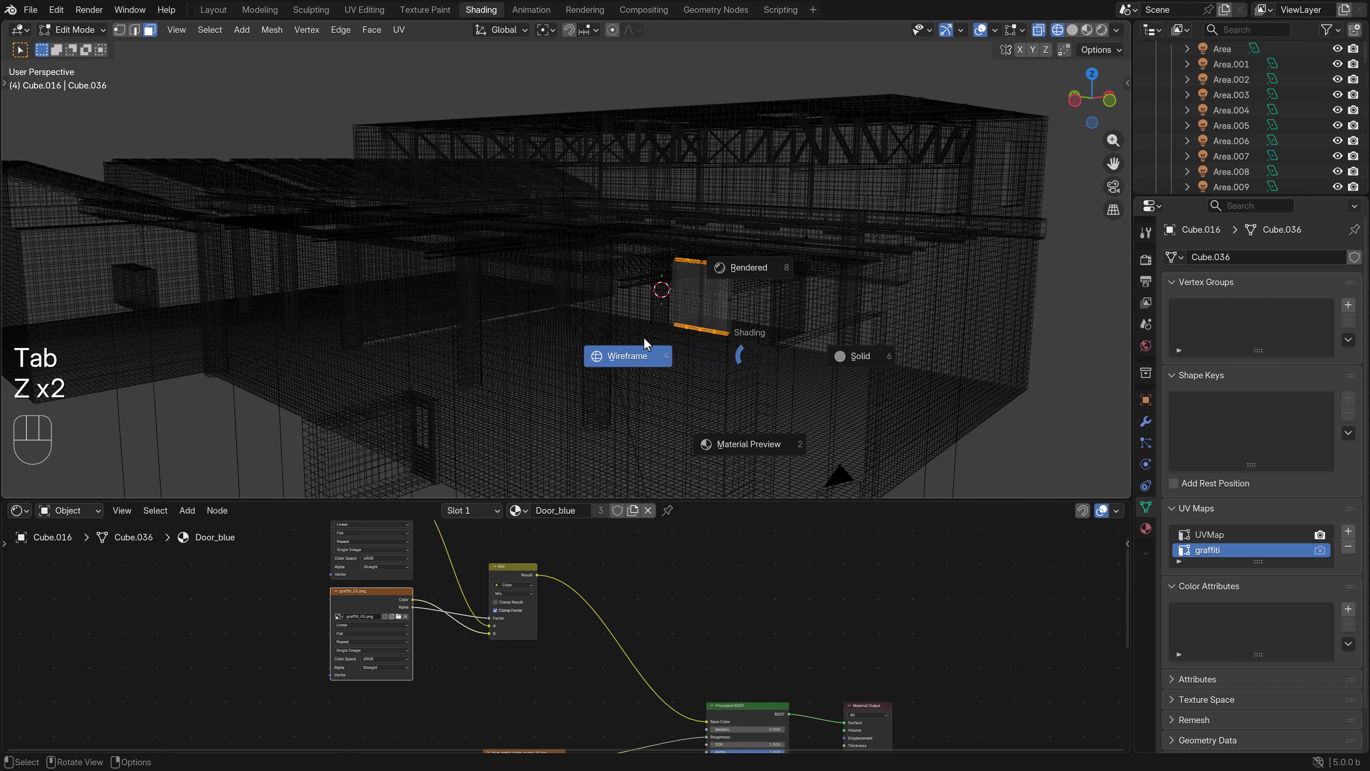
left_click(645, 344)
key("b")
left_click_drag(818, 374, 569, 230)
scroll(707, 311, "up", 6)
scroll(593, 260, "left", 5, "shift")
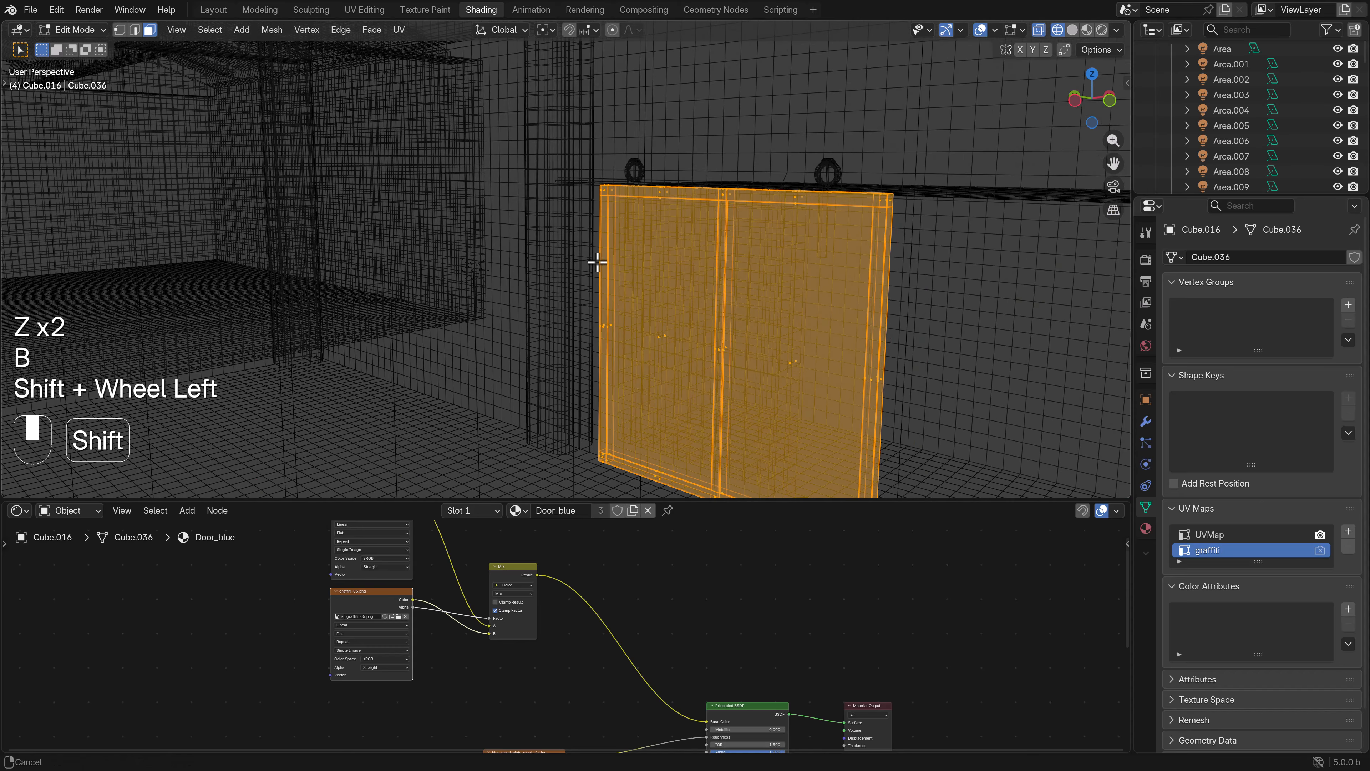
- Return to Object Mode with solid display and join both roller hangers into the blue door object
key("Tab")
key("z")
left_click(802, 251)
left_click(801, 225)
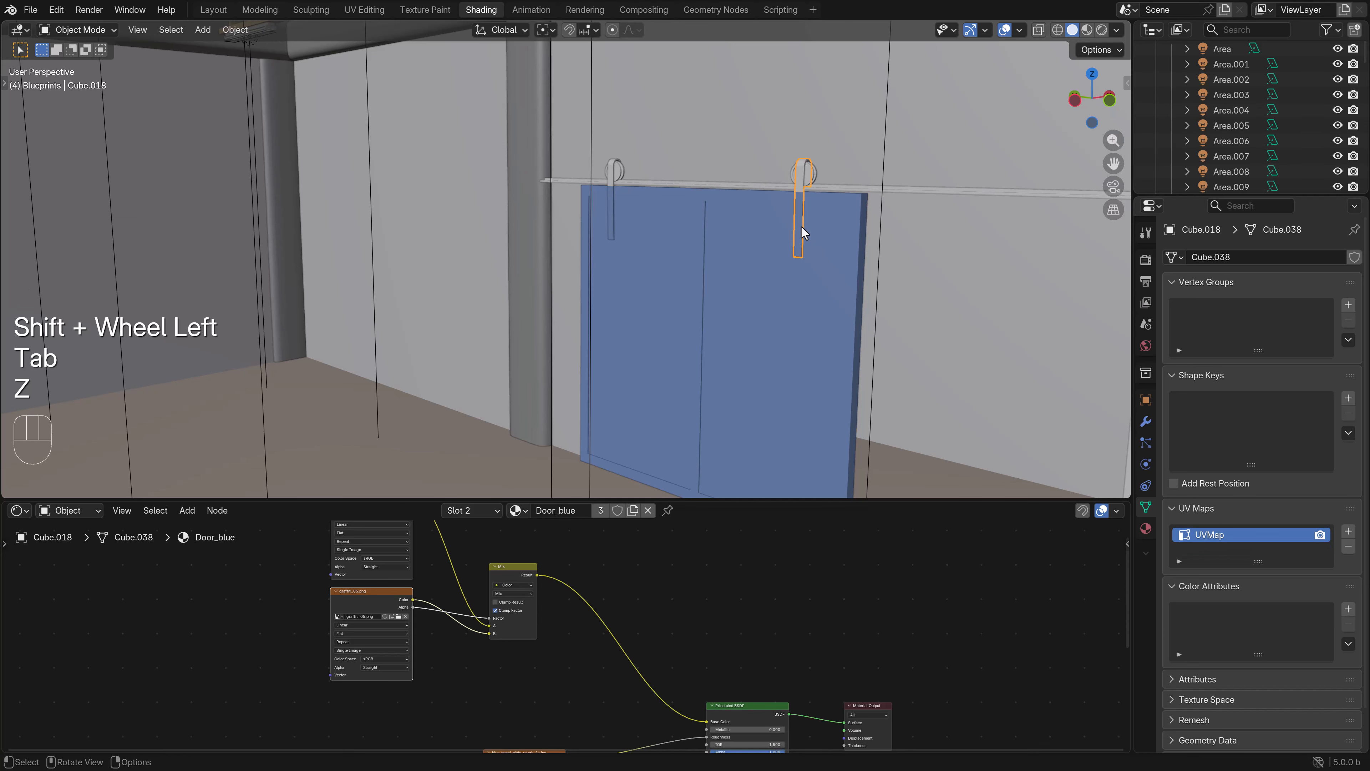
left_click(610, 207, "shift")
left_click(730, 262, "shift")
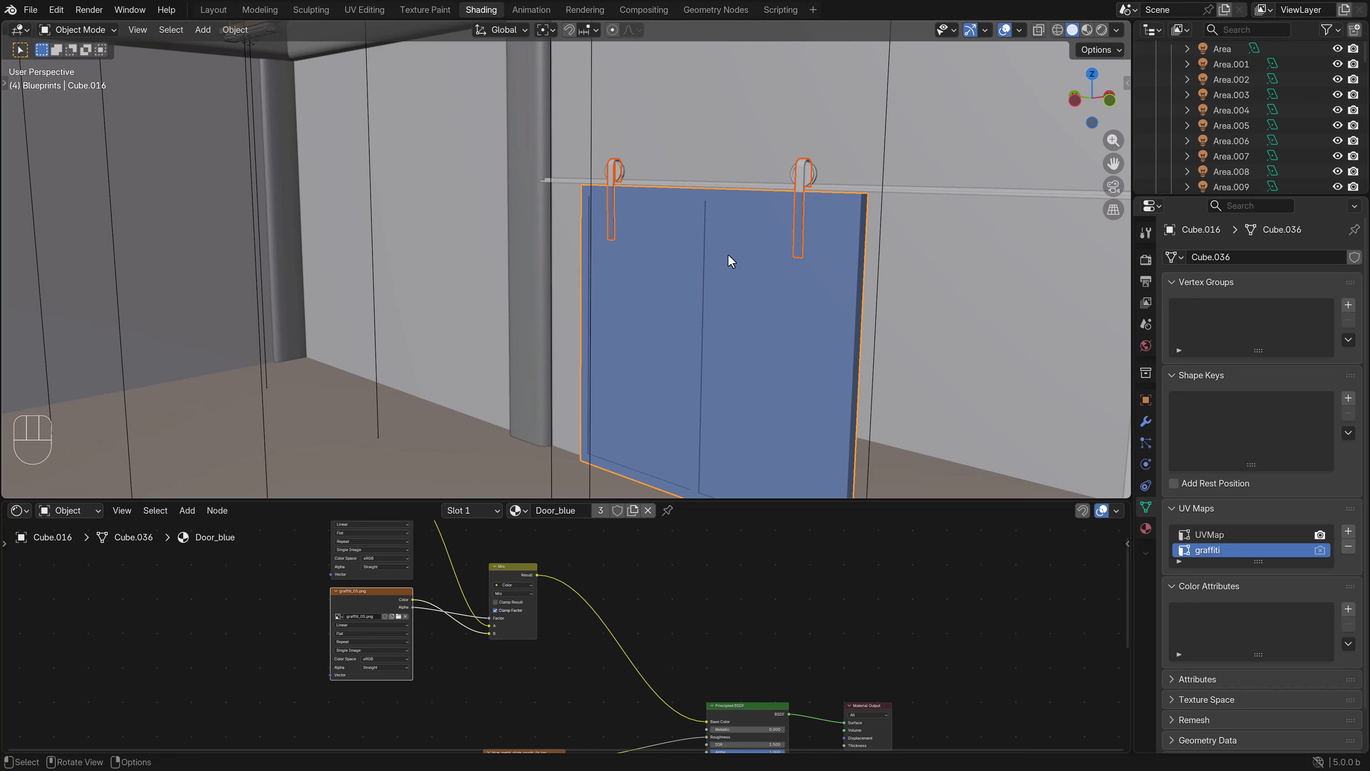
key("ctrl+j")
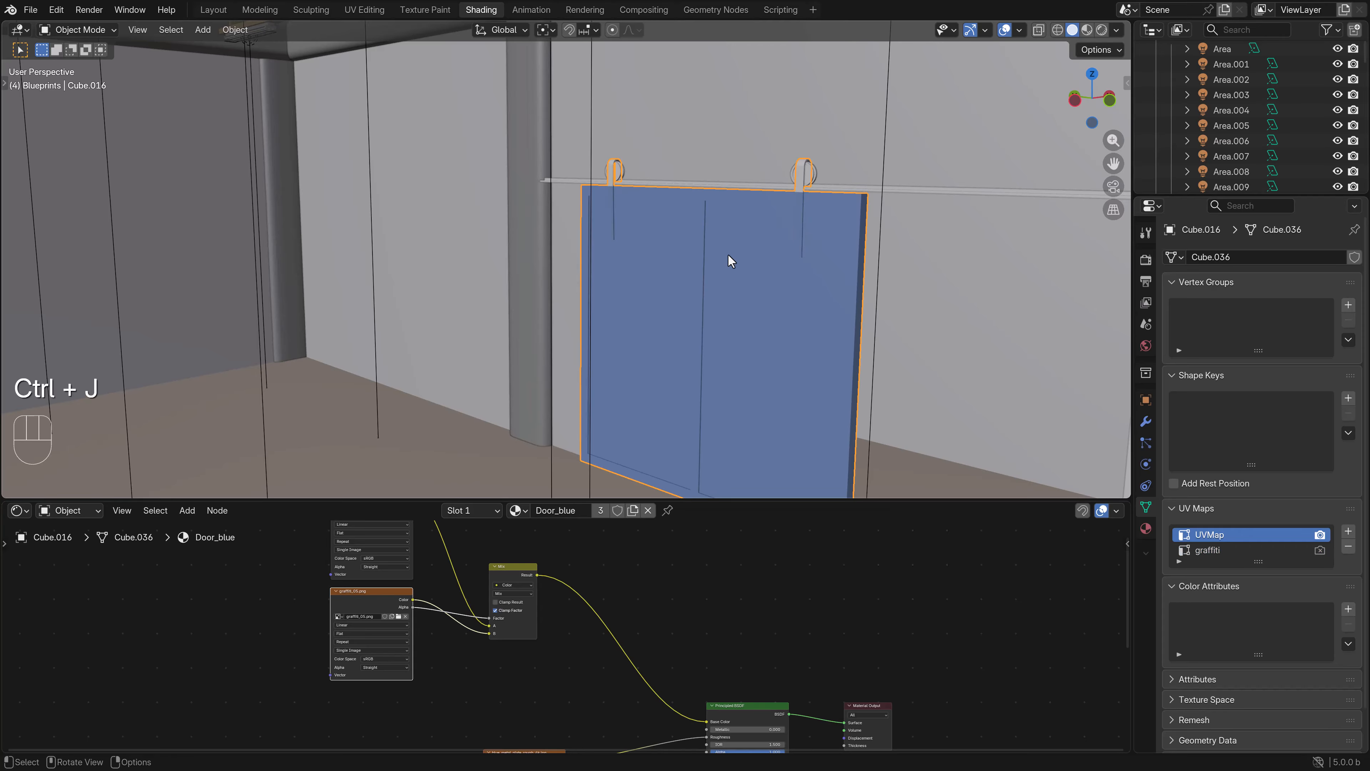
- Make the graffiti UV map active and select the entire joined door mesh in Edit Mode with wireframe display
key("Tab")
key("Tab")
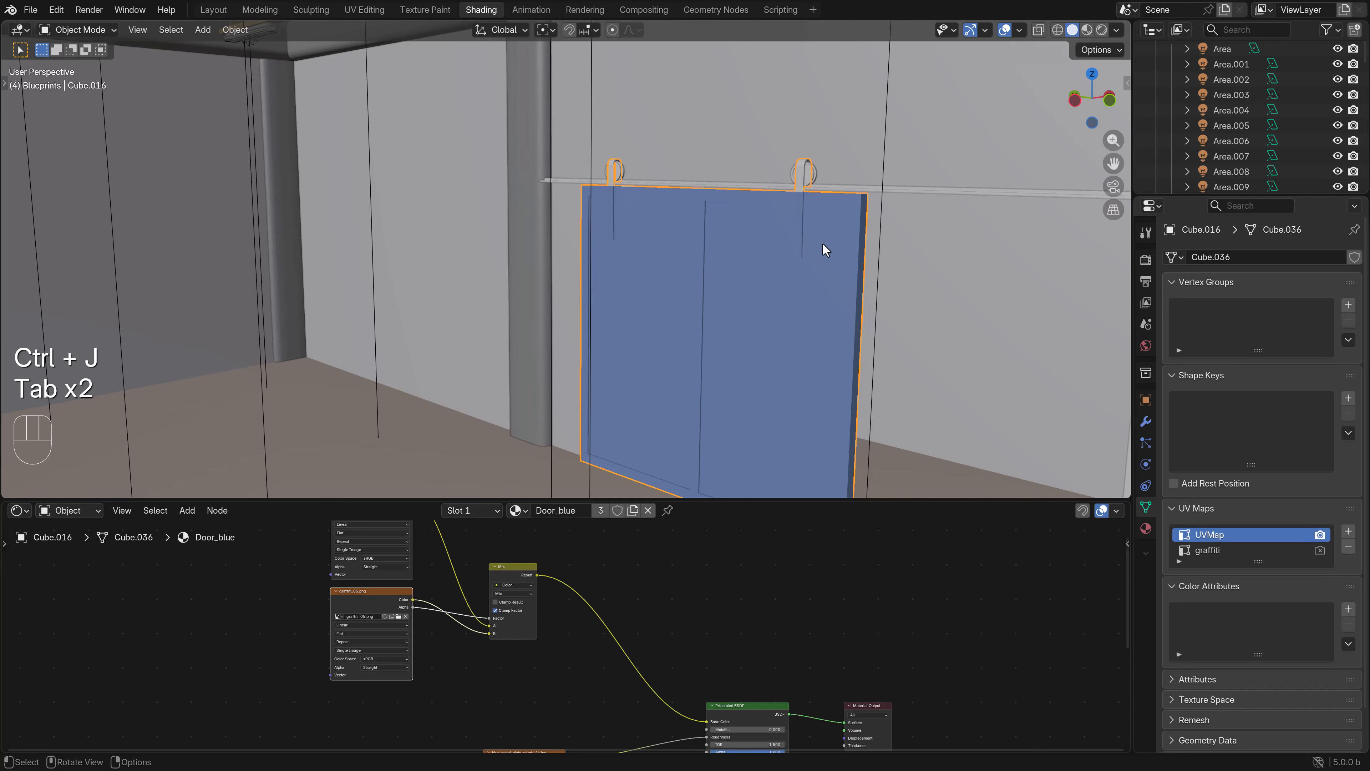
left_click(1208, 550)
key("Tab")
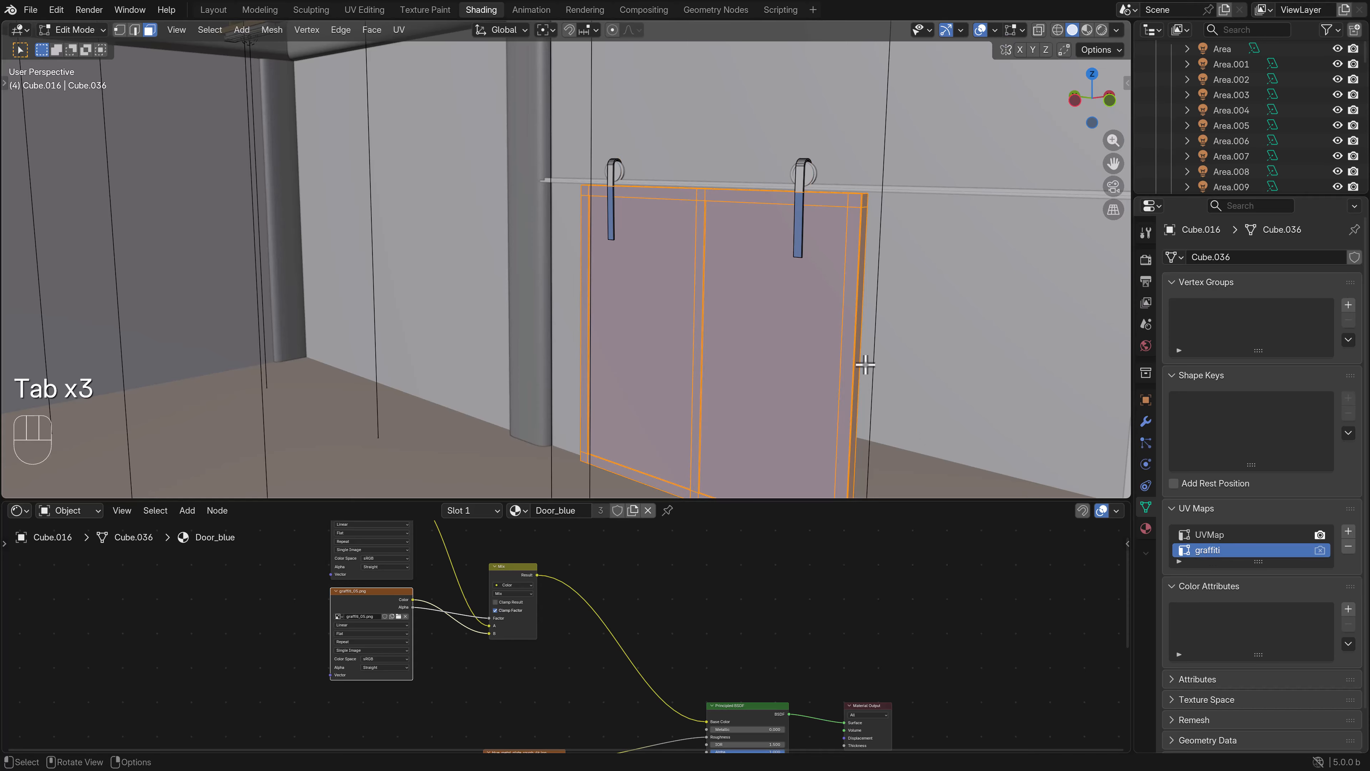
key("z")
left_click(716, 338)
scroll(826, 338, "down", 4)
key("b")
left_click_drag(789, 439, 418, 116)
- From the left orthographic view, add three centred horizontal loop cuts to the door: one at mid-height and one in each half
key("KP_3")
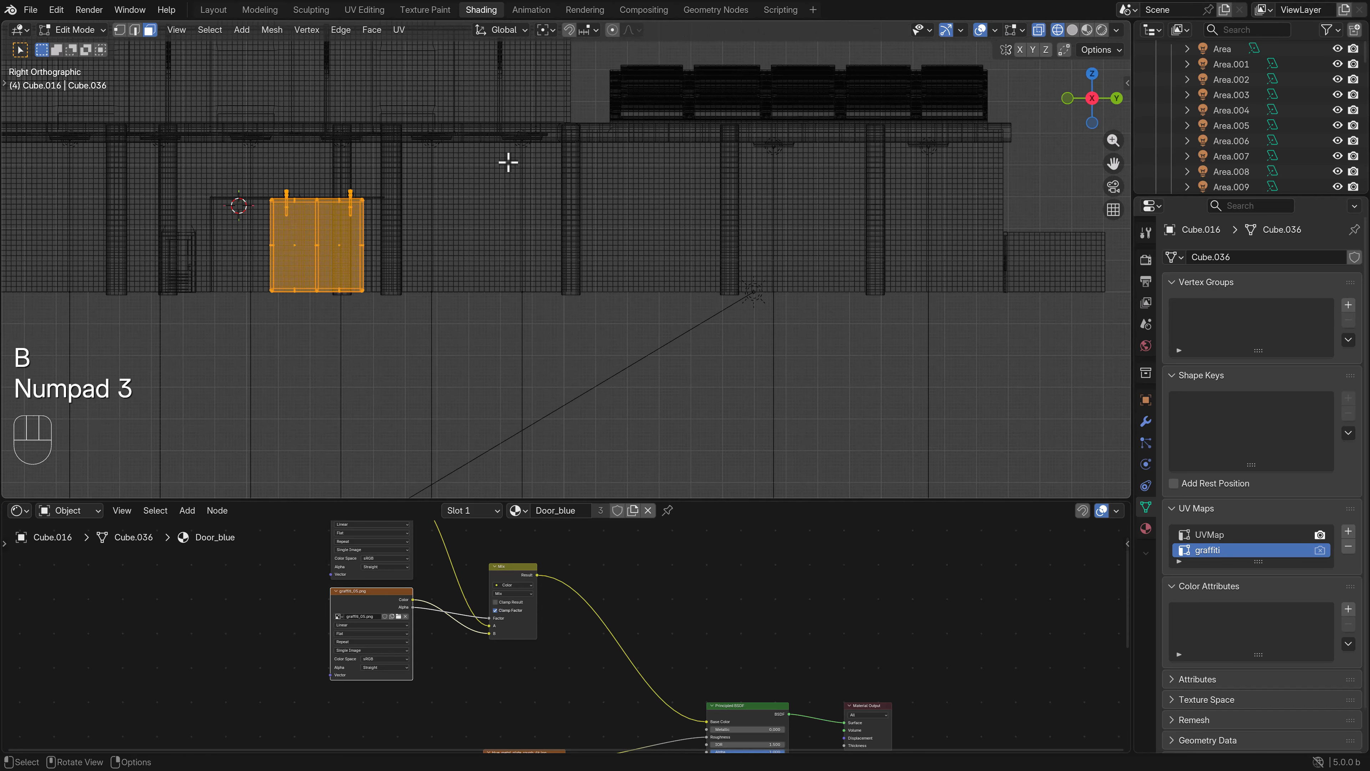
key("ctrl+KP_3")
middle_click_drag(727, 129, 636, 286, "shift")
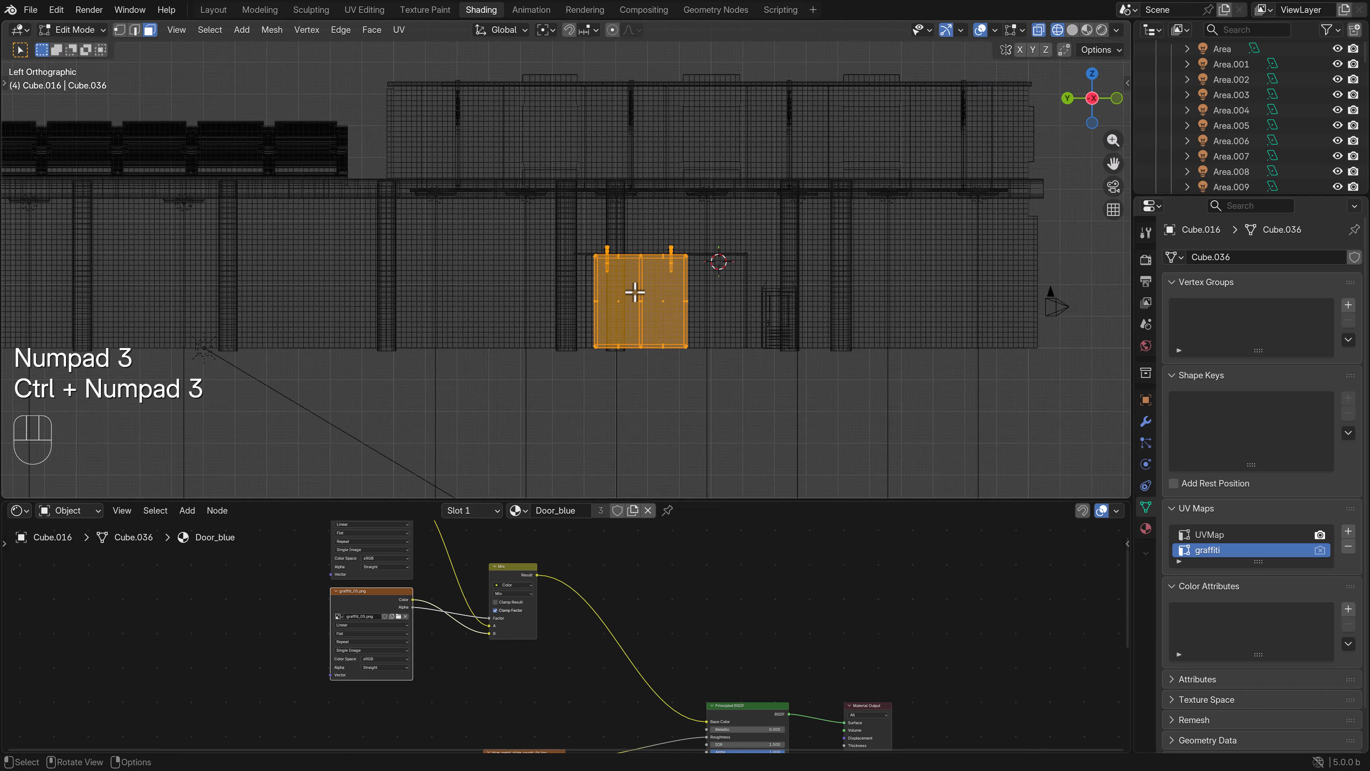
scroll(743, 339, "up", 2)
scroll(755, 340, "up", 2)
key("ctrl+r")
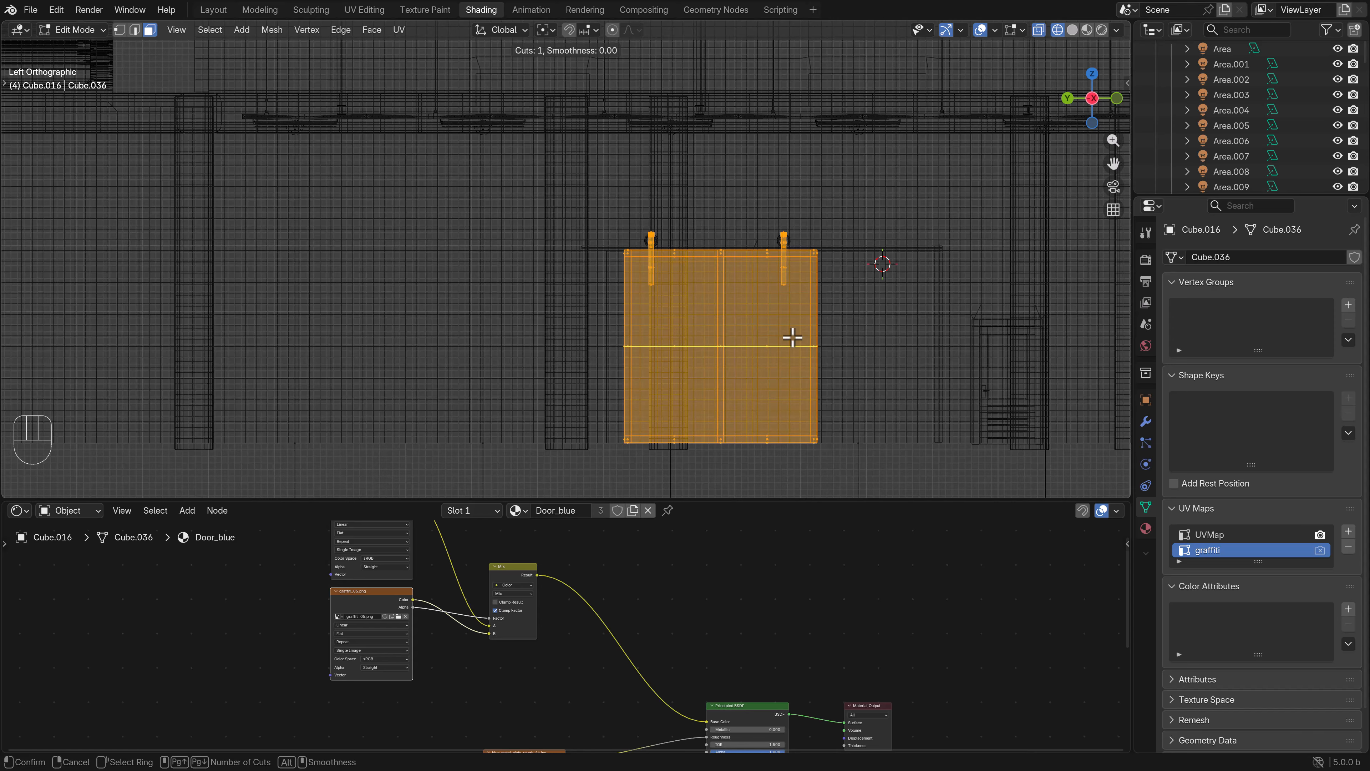
left_click(793, 338)
right_click(792, 338)
key("ctrl+r")
left_click(805, 377)
right_click(804, 377)
key("ctrl+r")
left_click(806, 319)
right_click(806, 319)
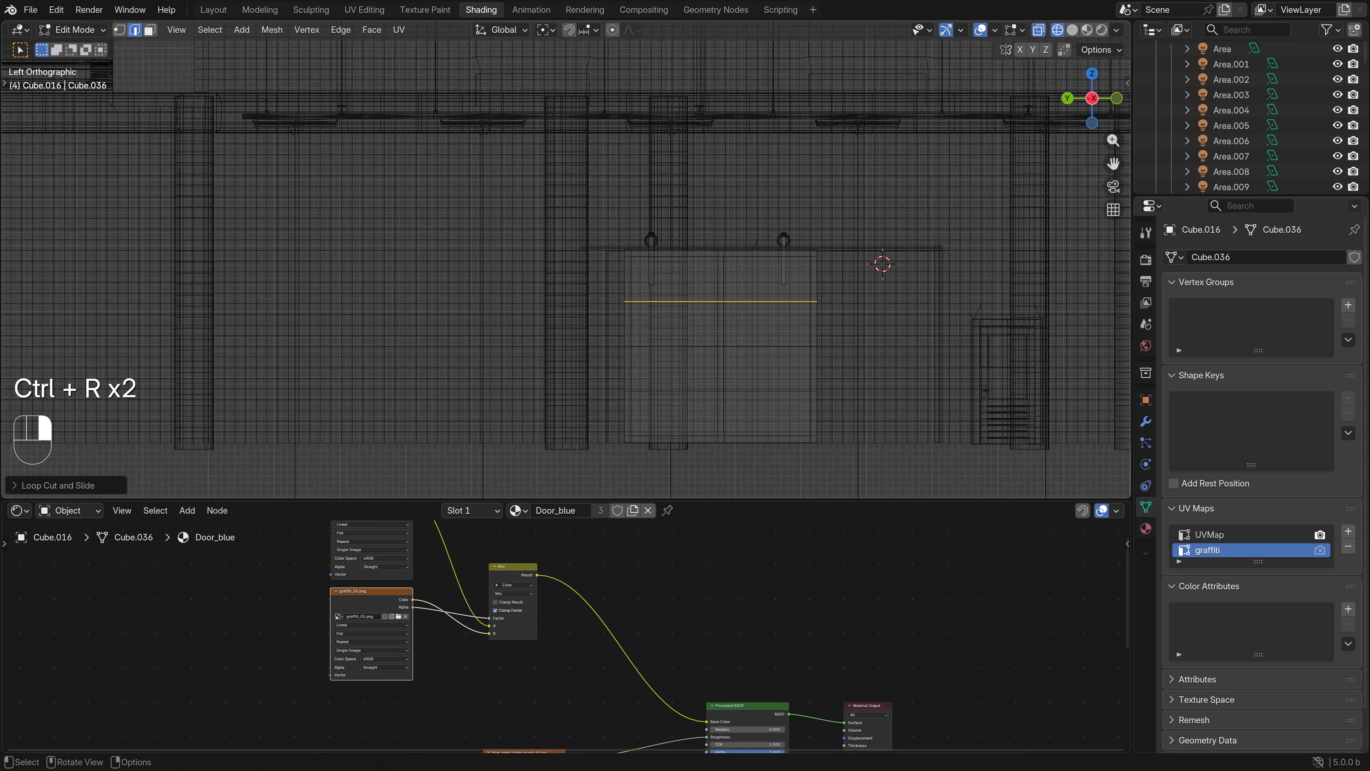
- Select the whole door mesh including the hangers and unwrap it with Project from View
key("b")
left_click_drag(865, 481, 614, 230)
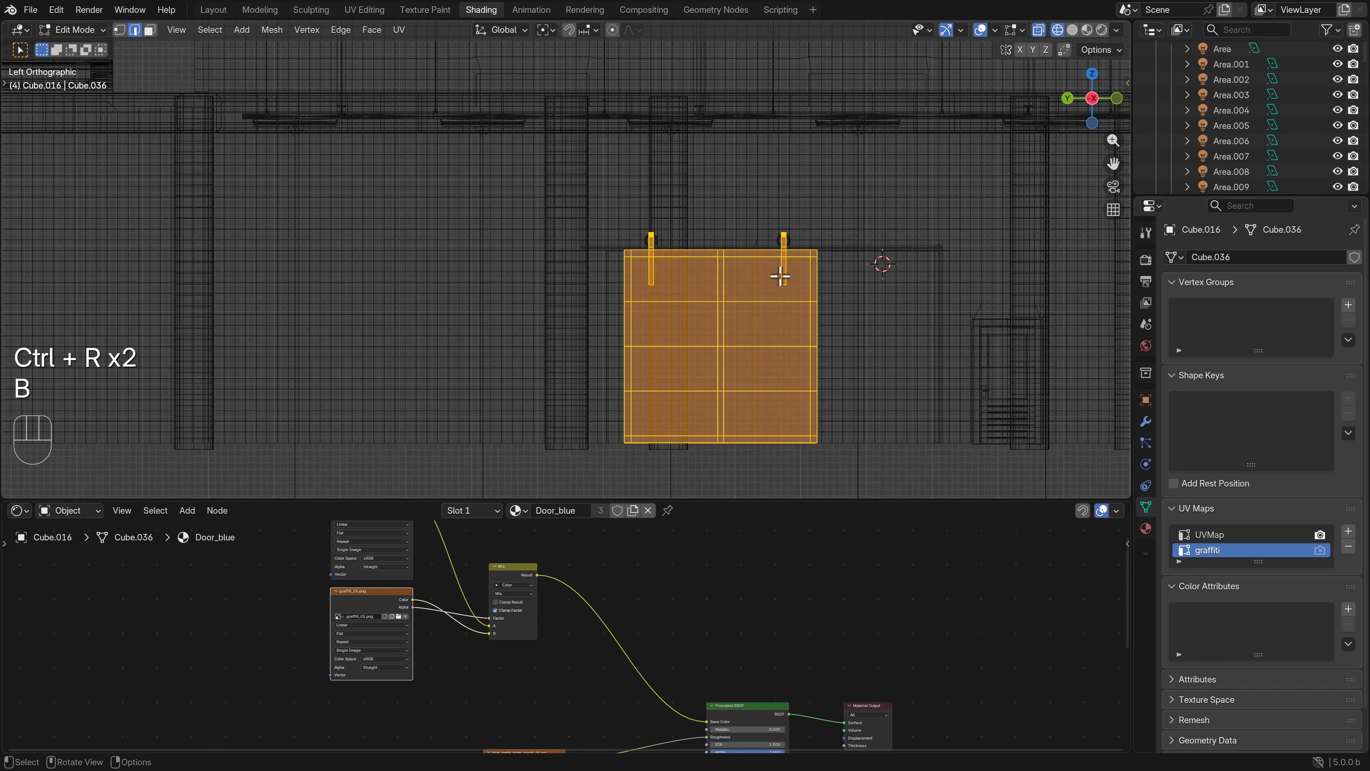
key("u")
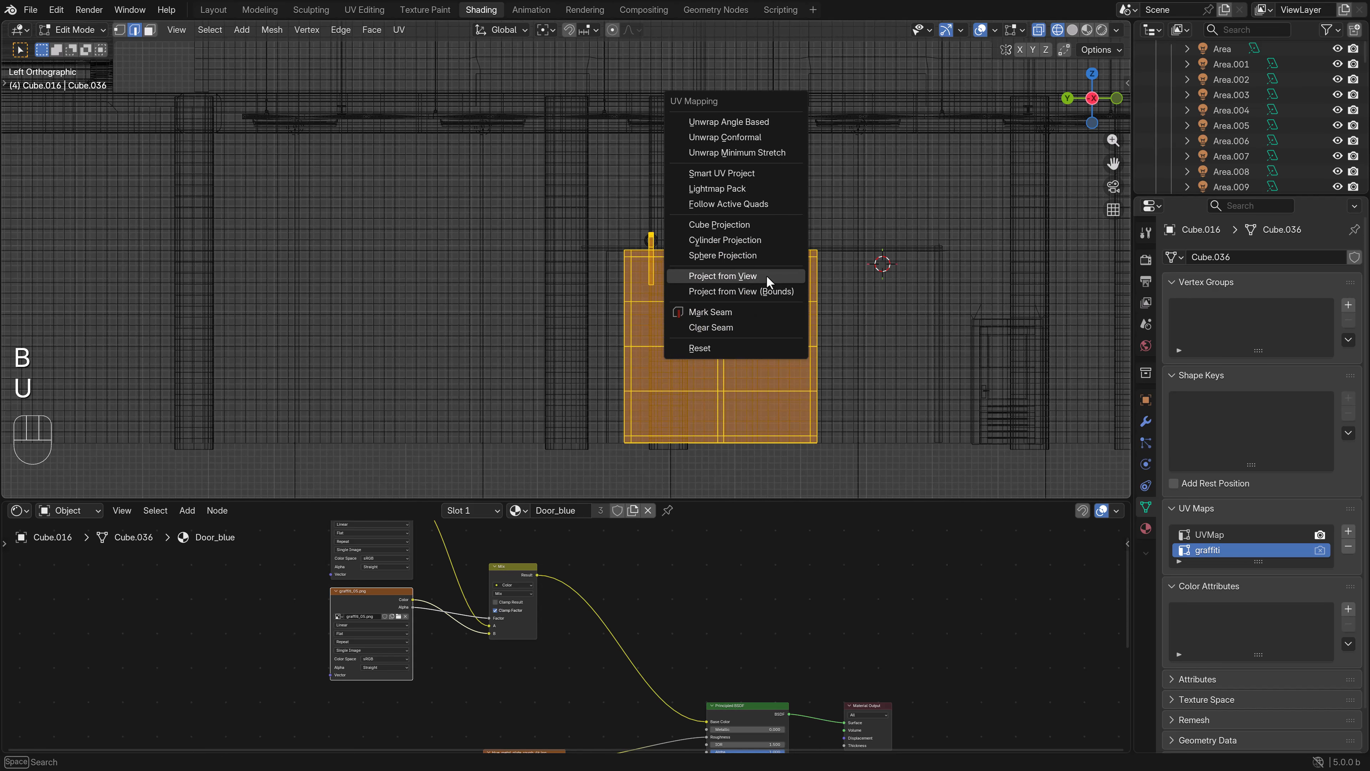
left_click(769, 281)
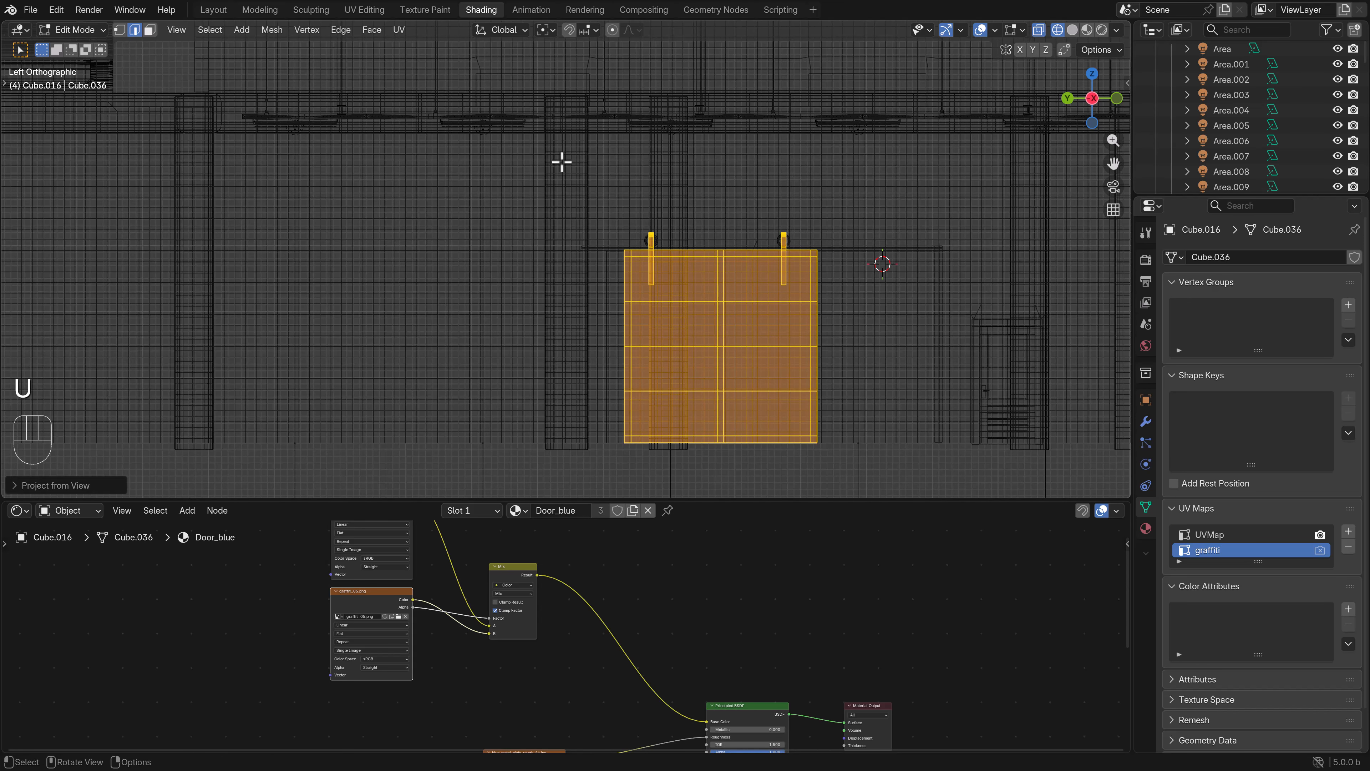
- In the UV Editing workspace, scale down the door's UVs and move them into the empty area between the graffiti drawings
left_click(354, 12)
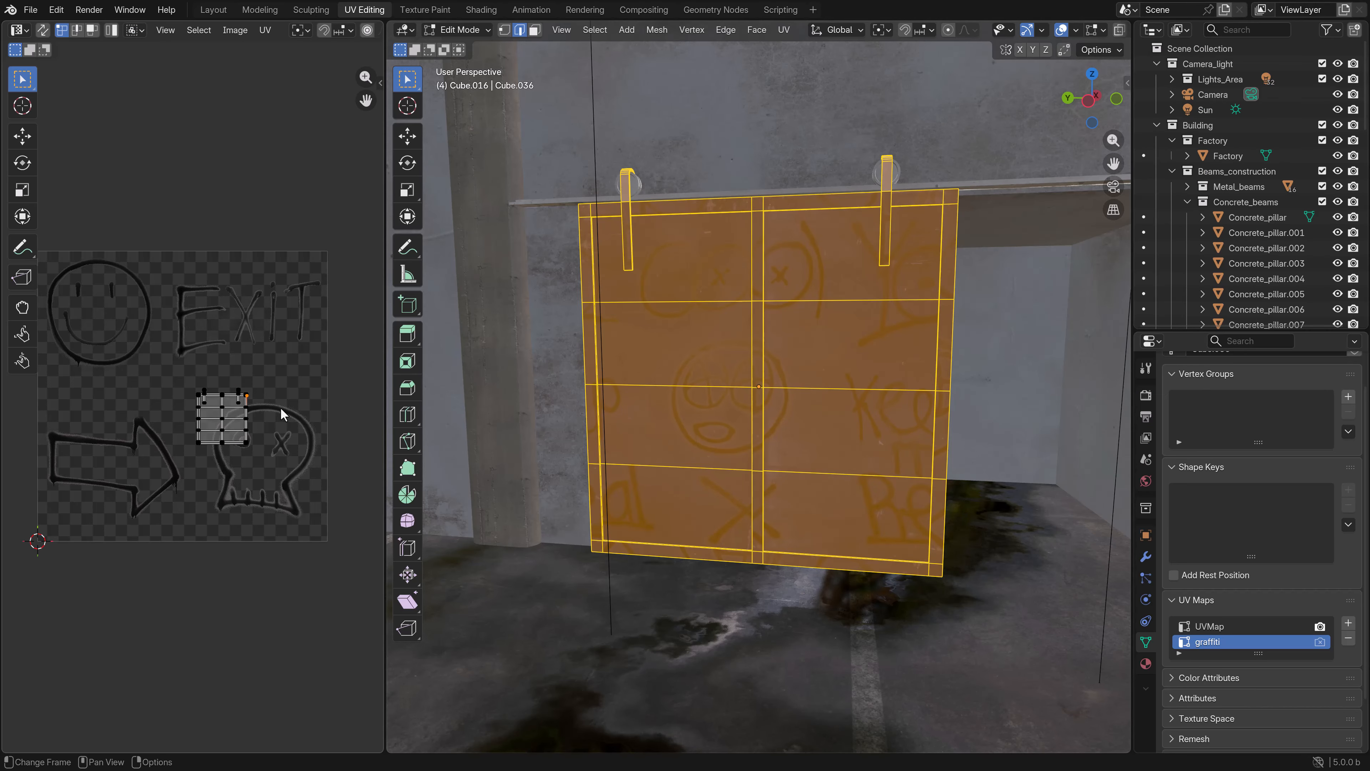
key("a")
key("s")
left_click(240, 438)
key("g")
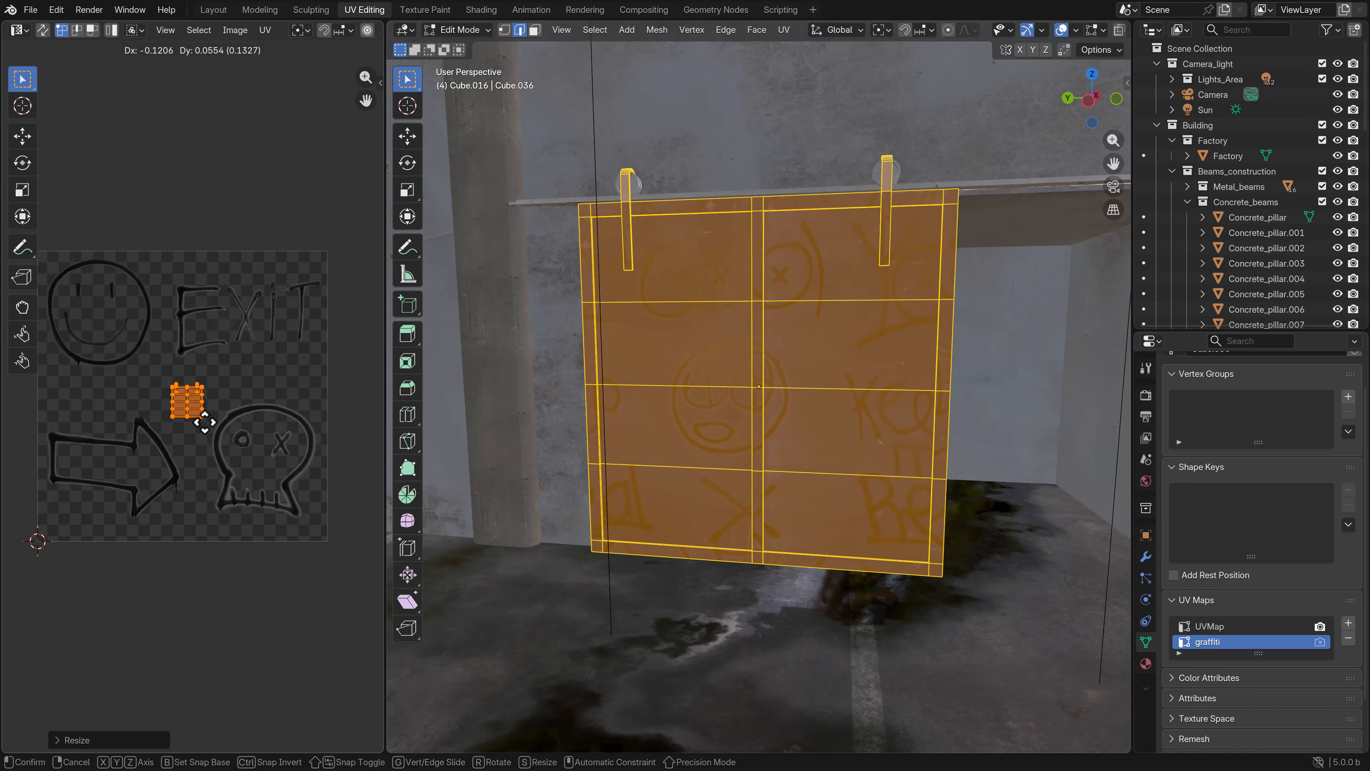
left_click(203, 421)
key("z")
left_click(804, 413)
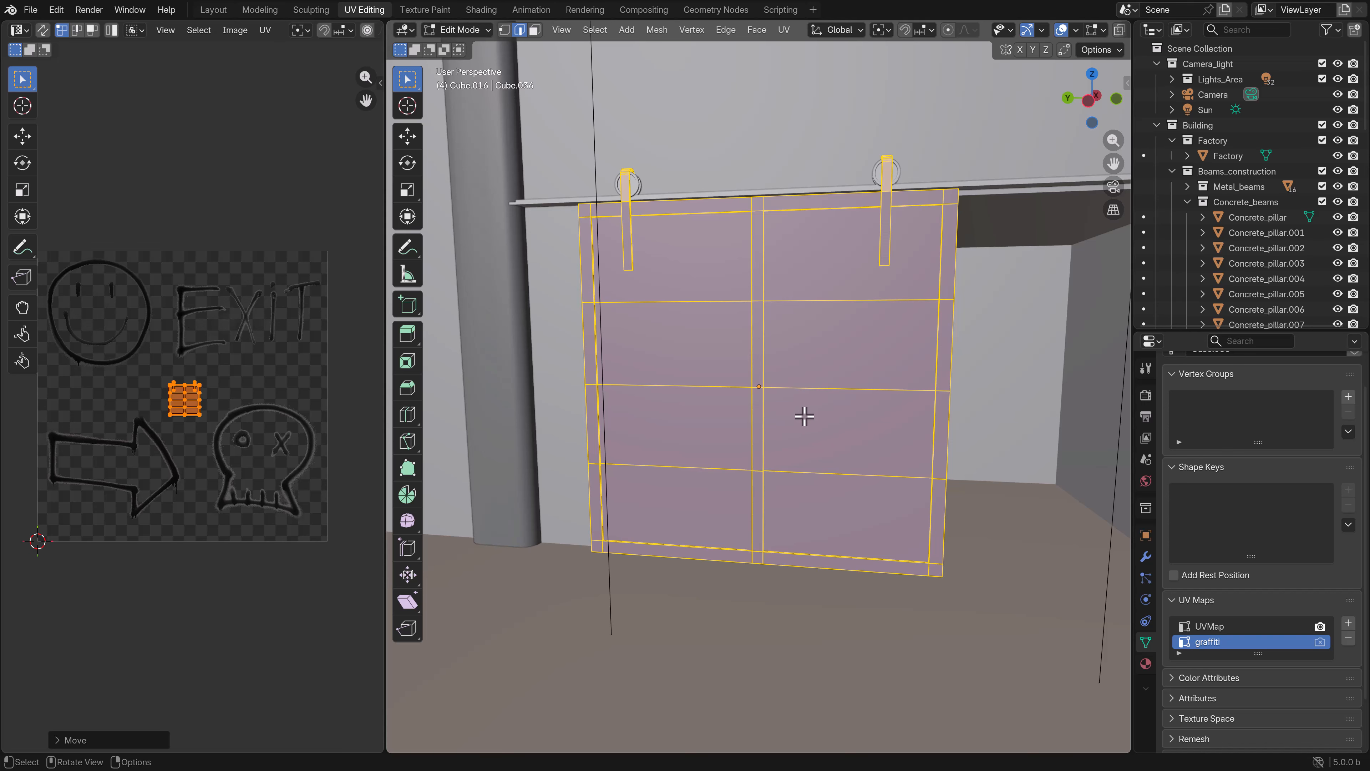
key("z")
left_click(820, 488)
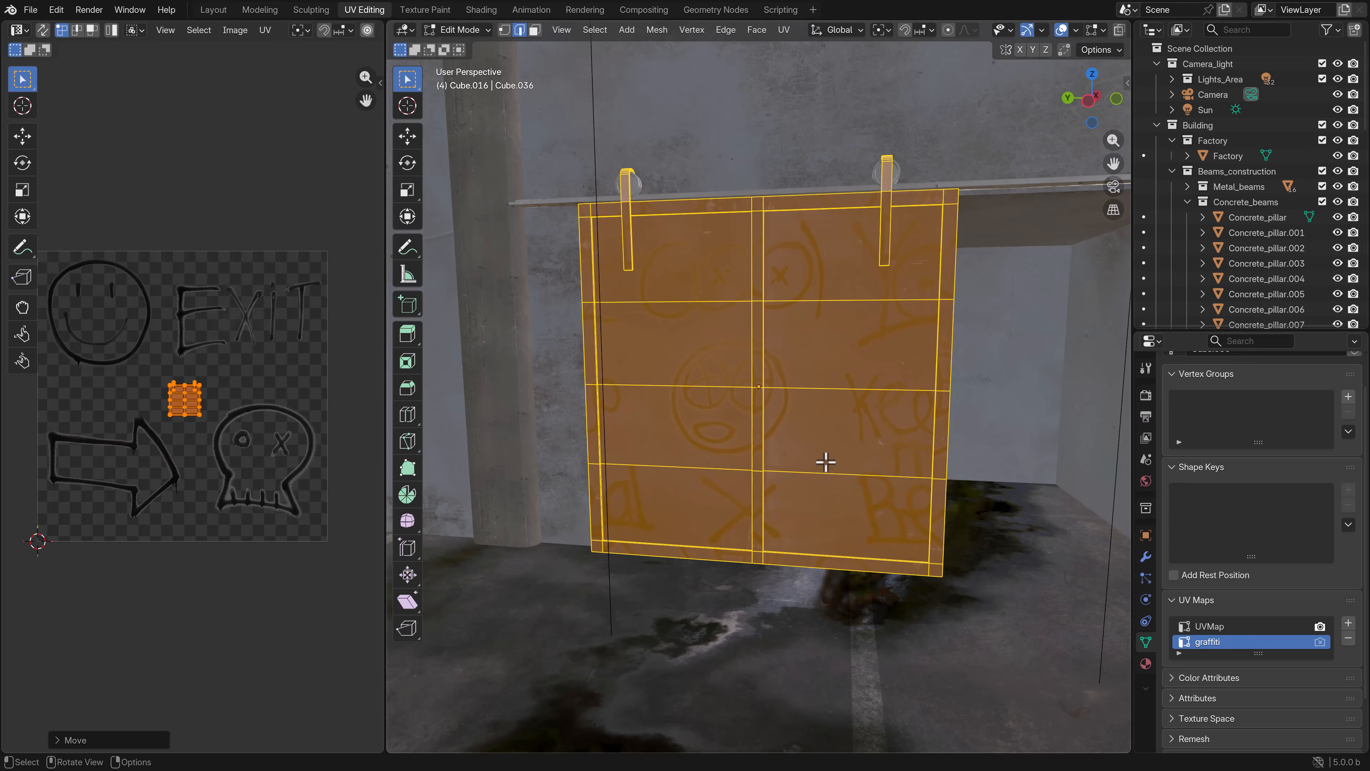
- Return to Object Mode in the Shading workspace and add a UV Map node beside the door's image textures
key("Tab")
left_click(481, 9)
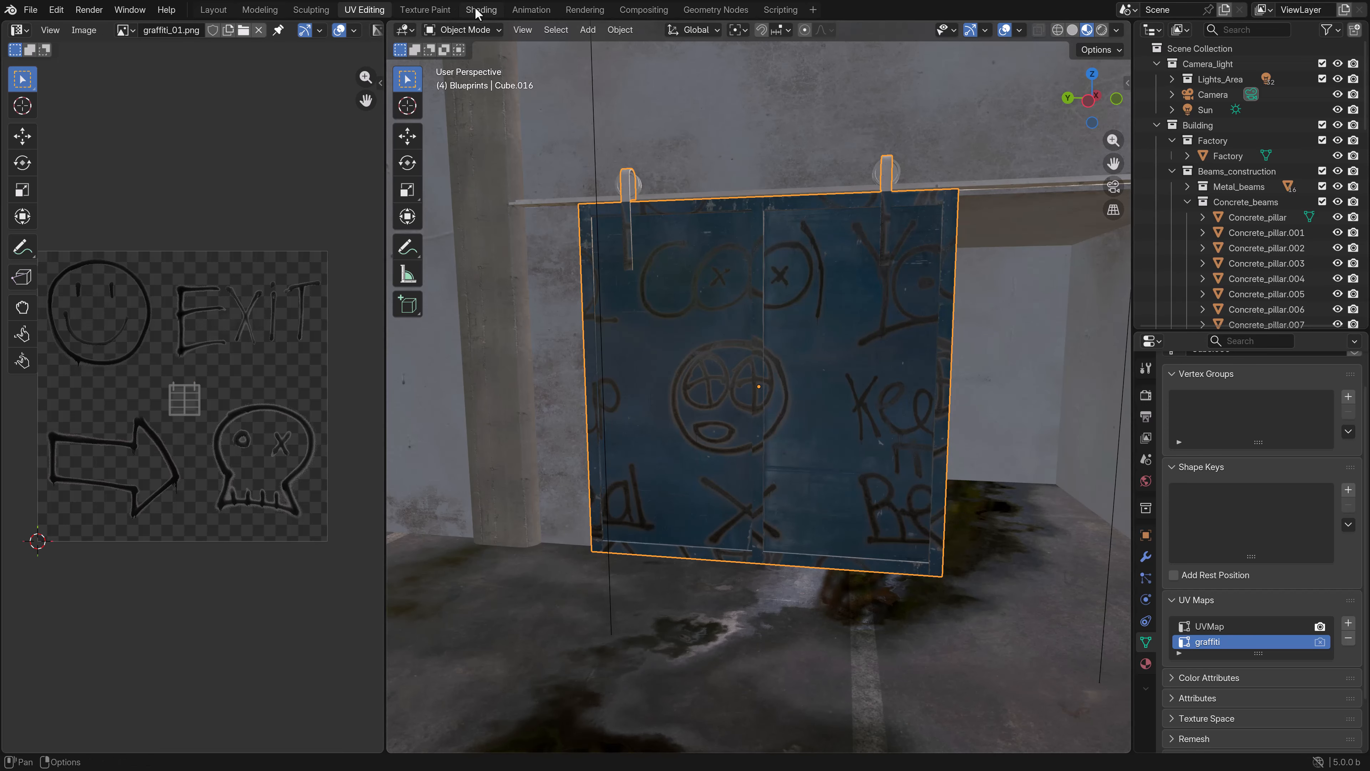
scroll(550, 629, "down", 5)
middle_click_drag(532, 612, 640, 614)
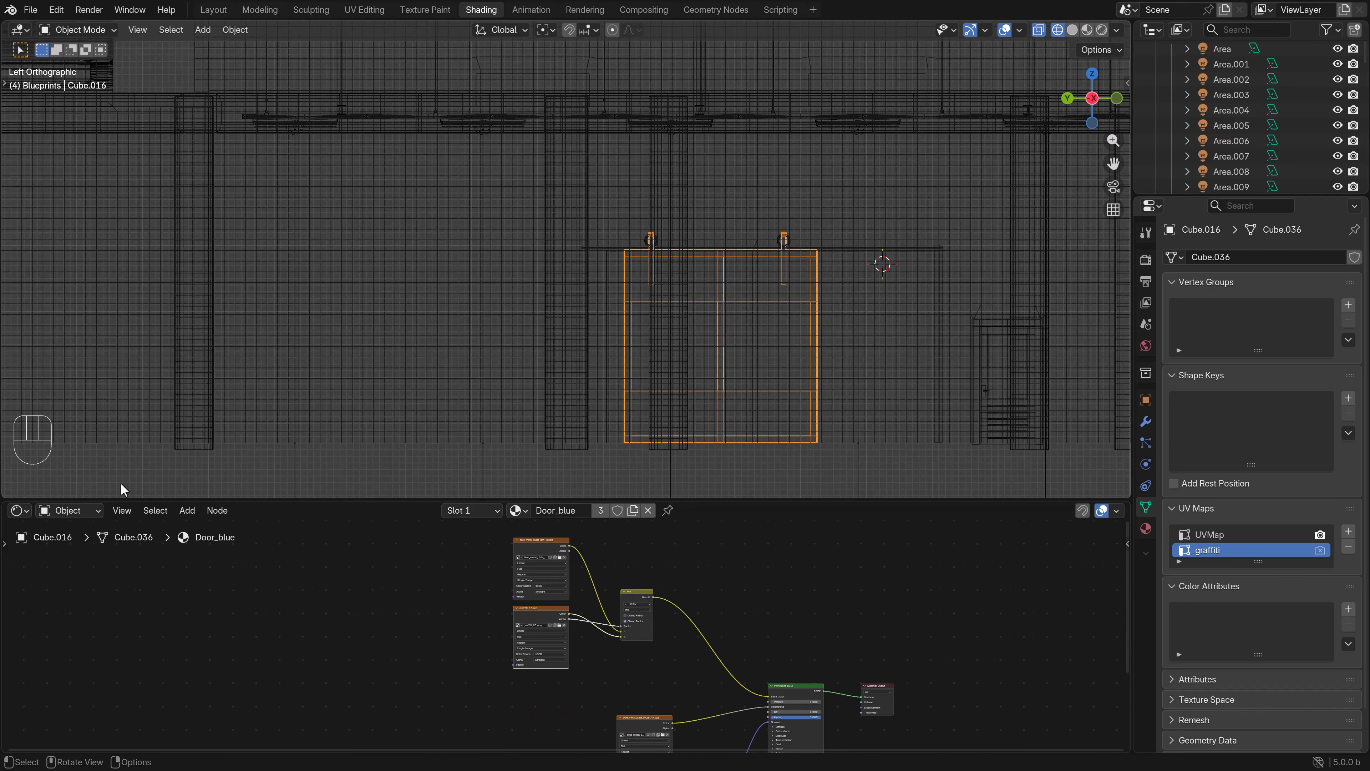
left_click(185, 512)
mouse_move(214, 523)
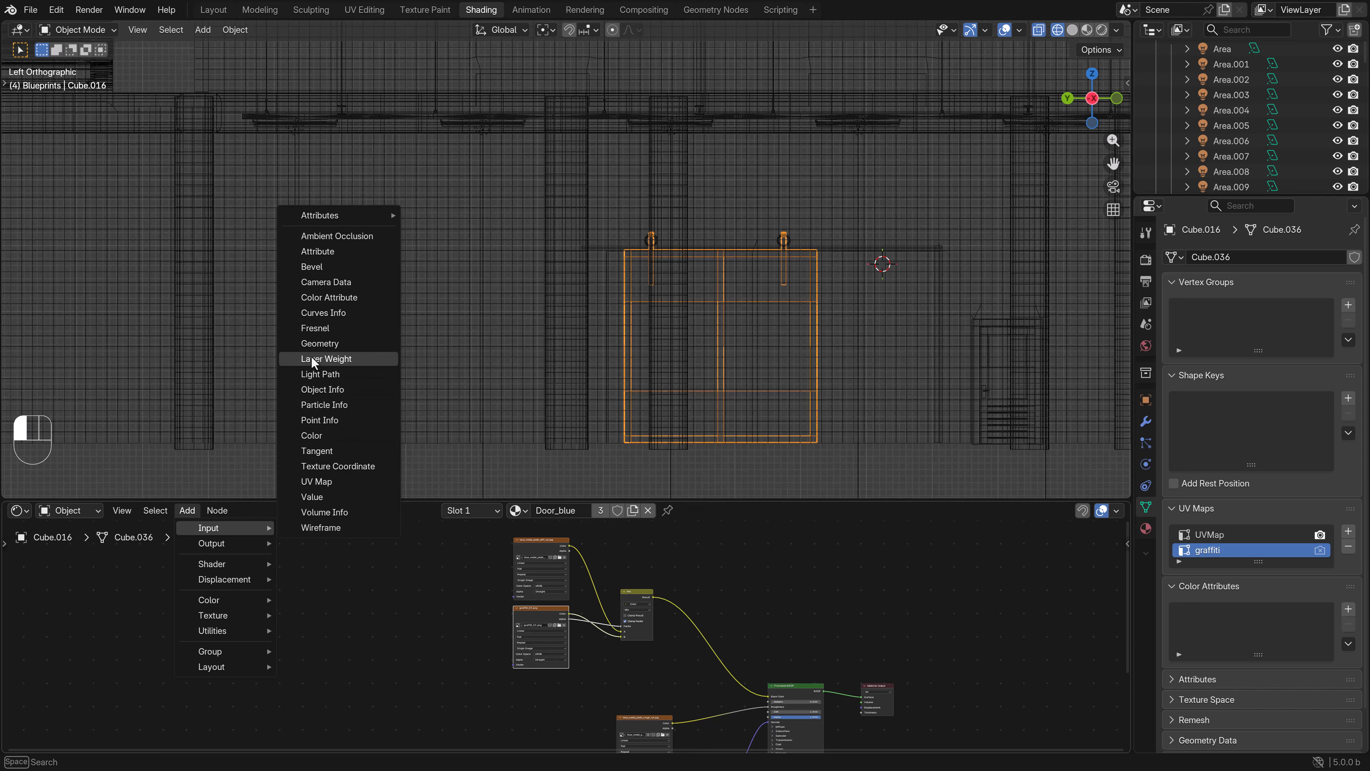
left_click(316, 481)
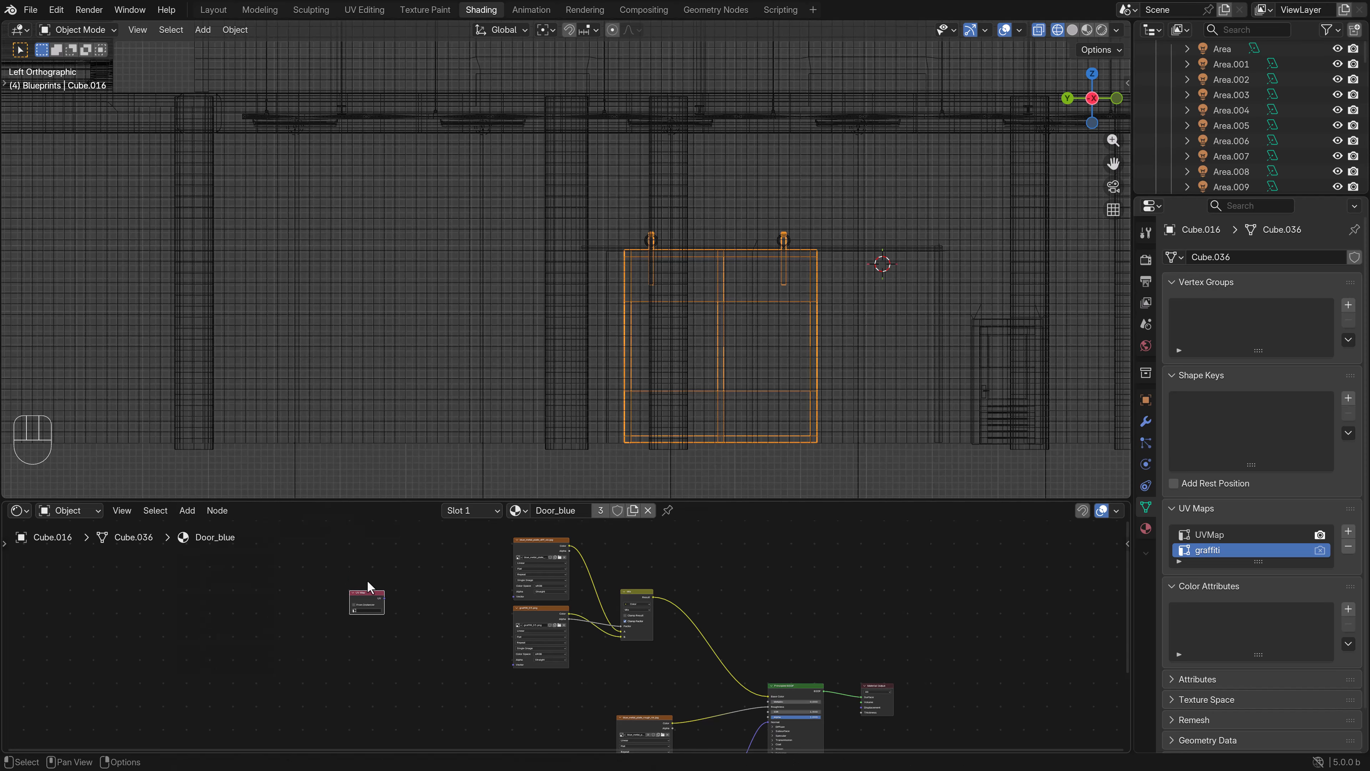
left_click(345, 611)
- Set the UV Map node to graffiti, connect it to the graffiti_05.png texture's Vector input, and show the door in Material Preview
left_click(343, 609)
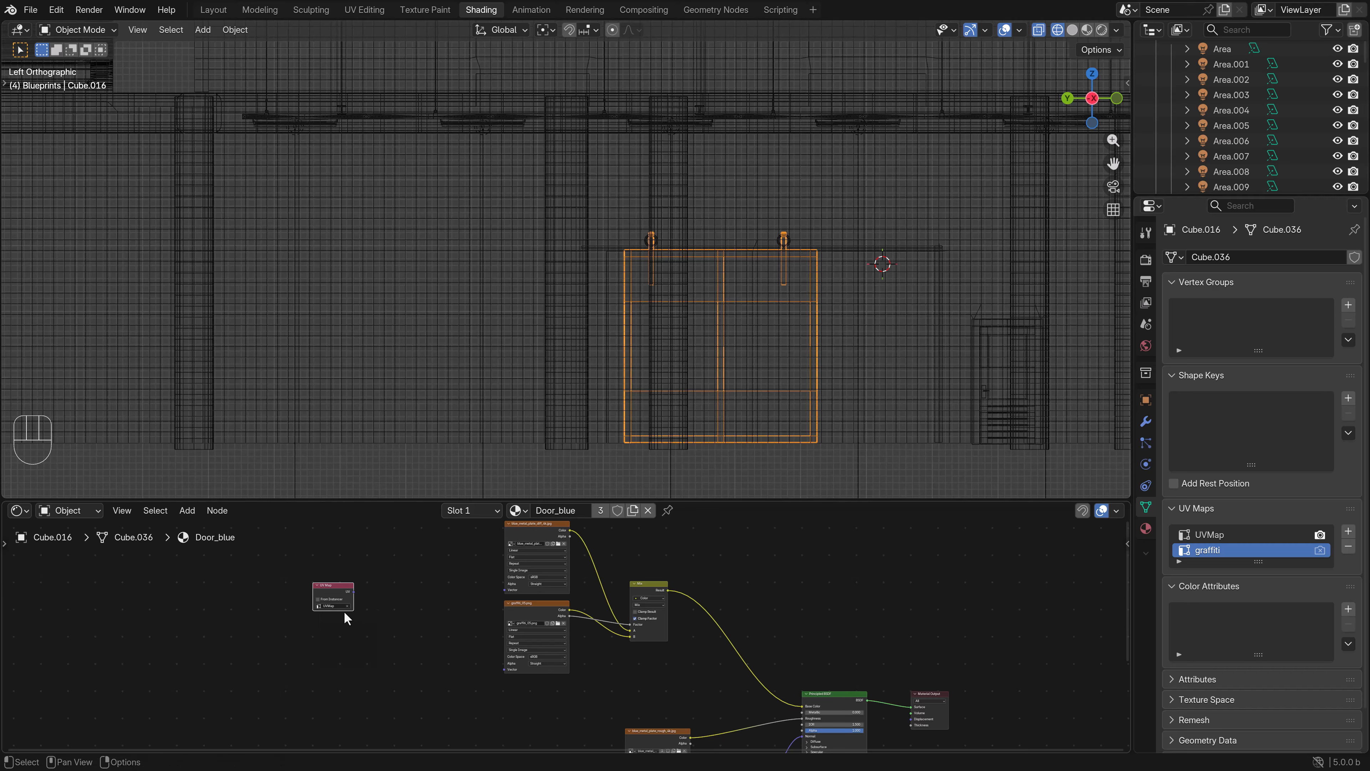
left_click(334, 621)
left_click_drag(352, 592, 505, 669)
key("z")
left_click(761, 364)
scroll(744, 370, "left", 4)
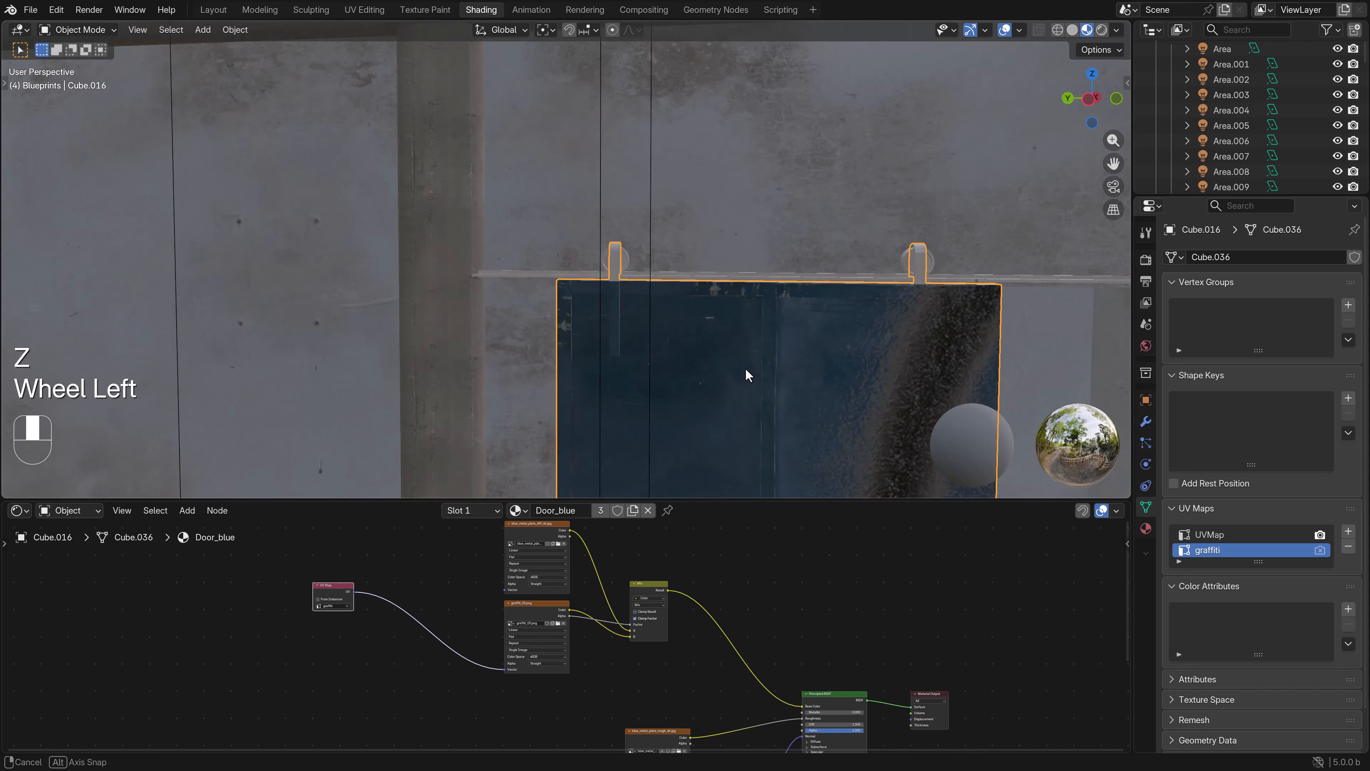
scroll(709, 361, "left", 3)
- Enter Edit Mode on the door and switch to the UV Editing workspace
key("Tab")
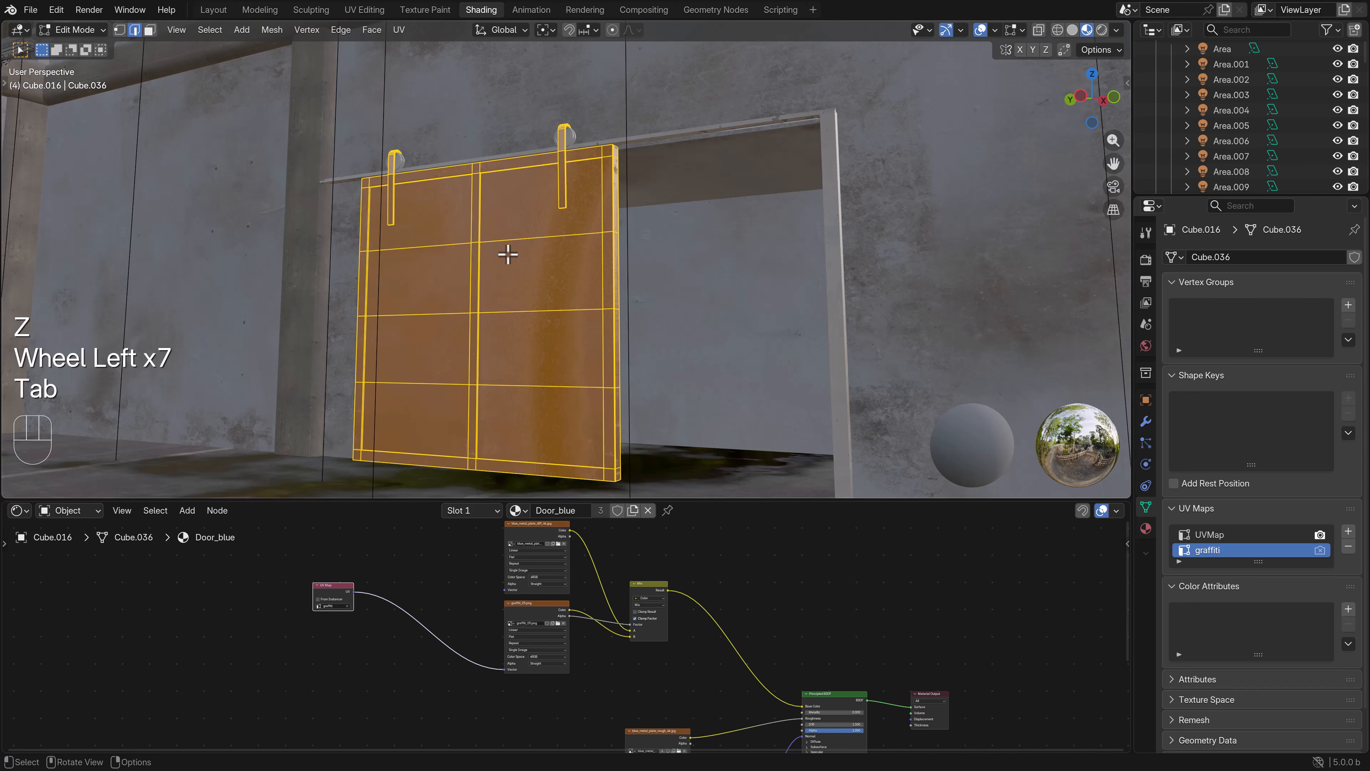
left_click(363, 9)
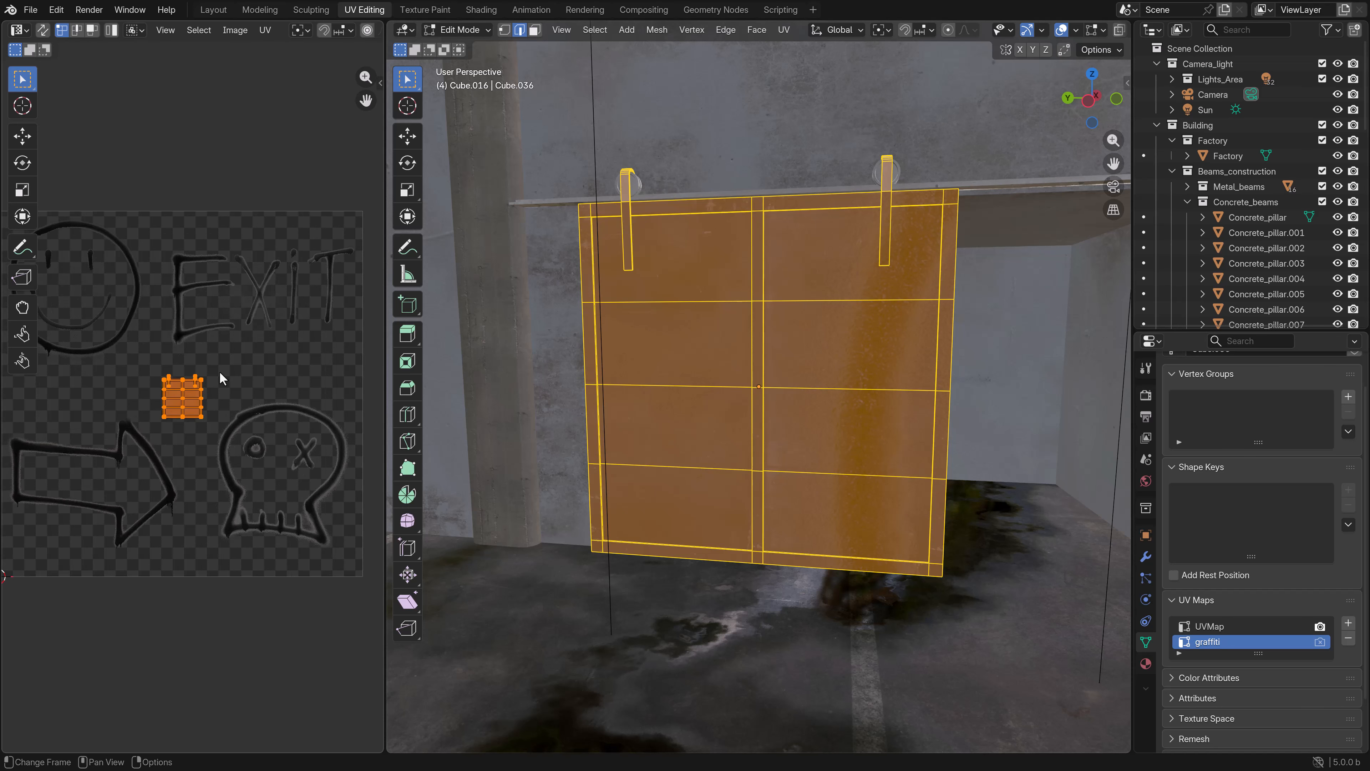
scroll(247, 378, "up", 4)
scroll(659, 351, "down", 1)
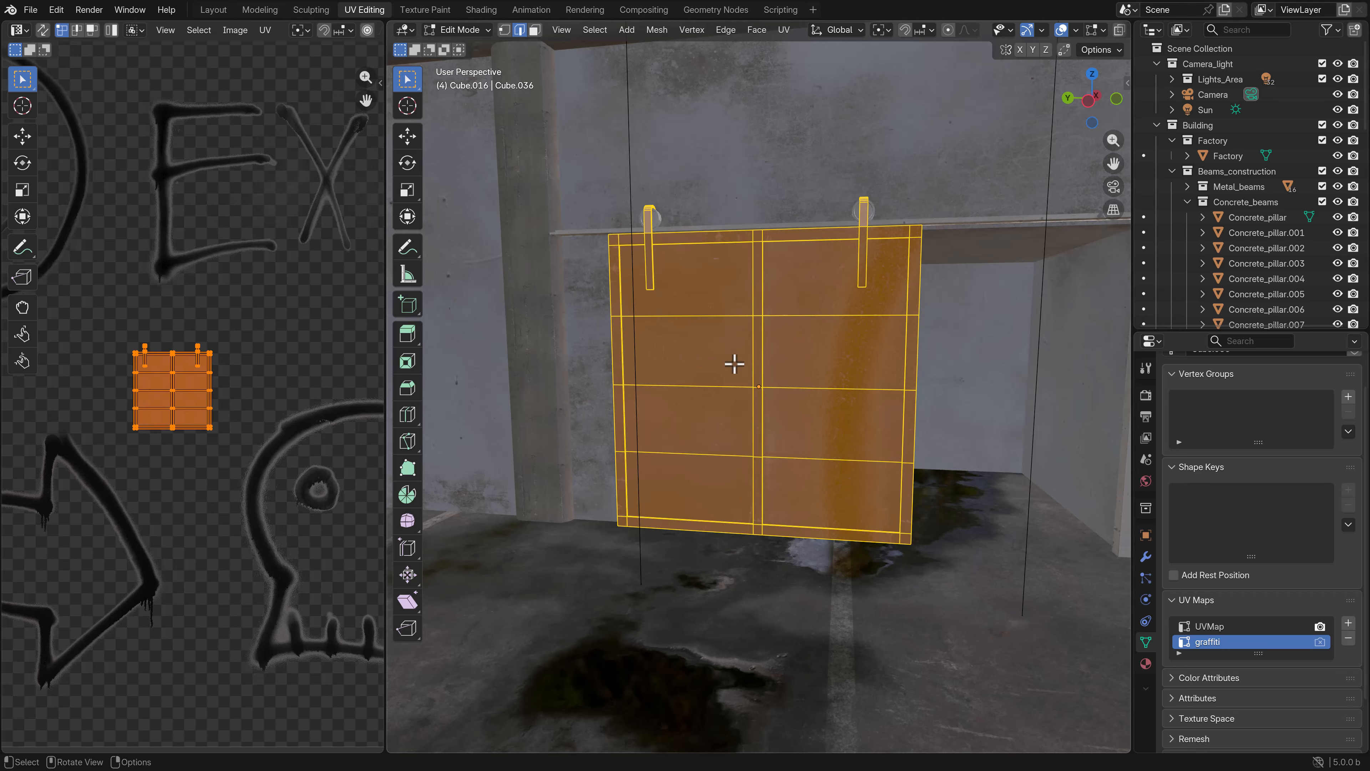
key("alt+a")
middle_click_drag(764, 352, 749, 337, "shift")
key("a")
key("g")
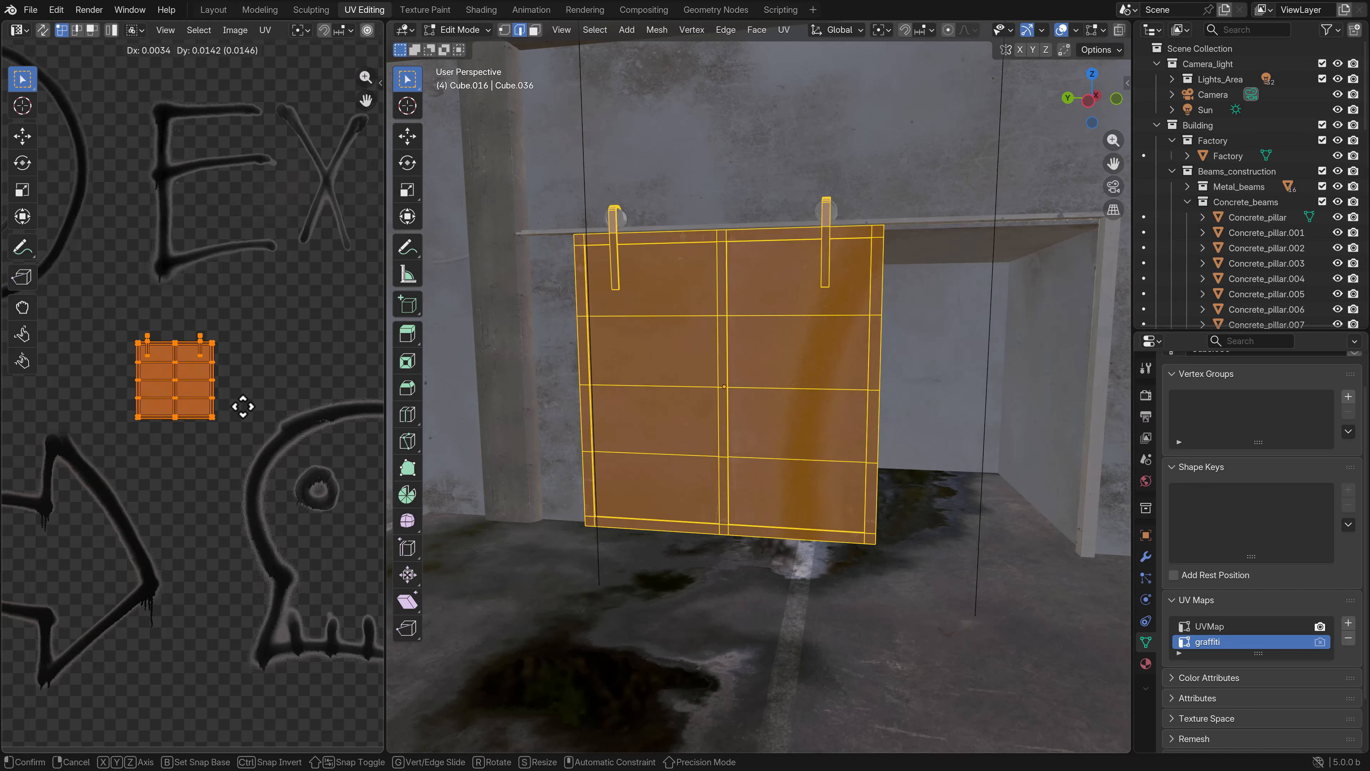
right_click(280, 391)
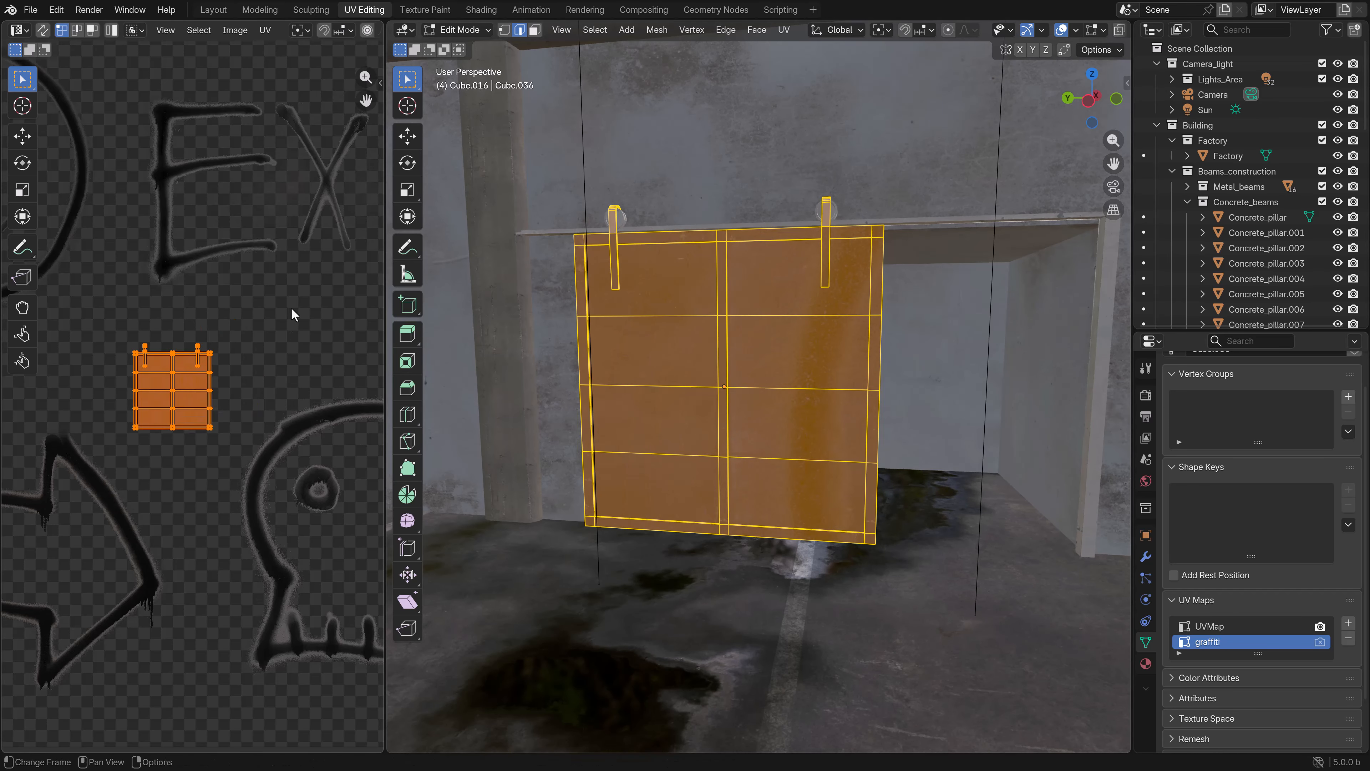
- Display graffiti_05.png as the background image in the UV editor
key("Home")
scroll(295, 87, "down", 2)
middle_click_drag(302, 34, 122, 34)
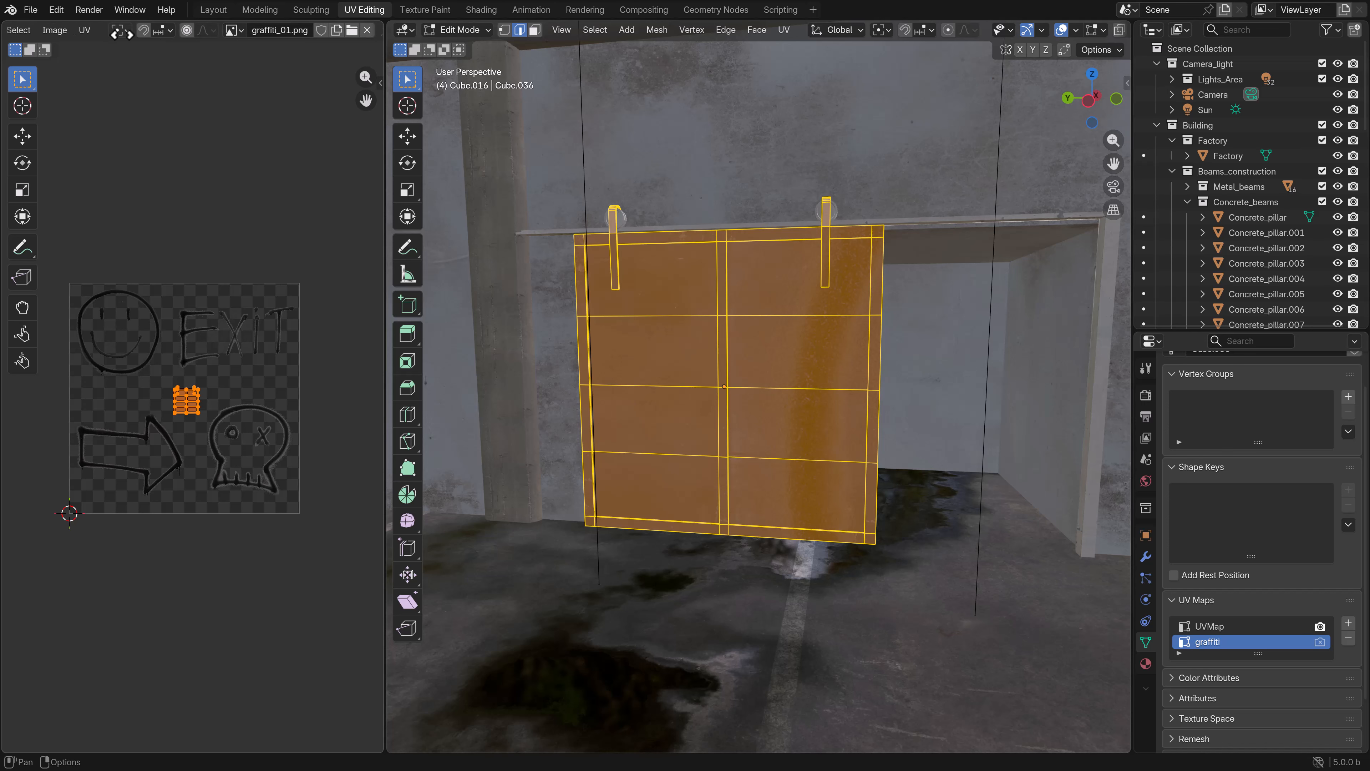
left_click(241, 31)
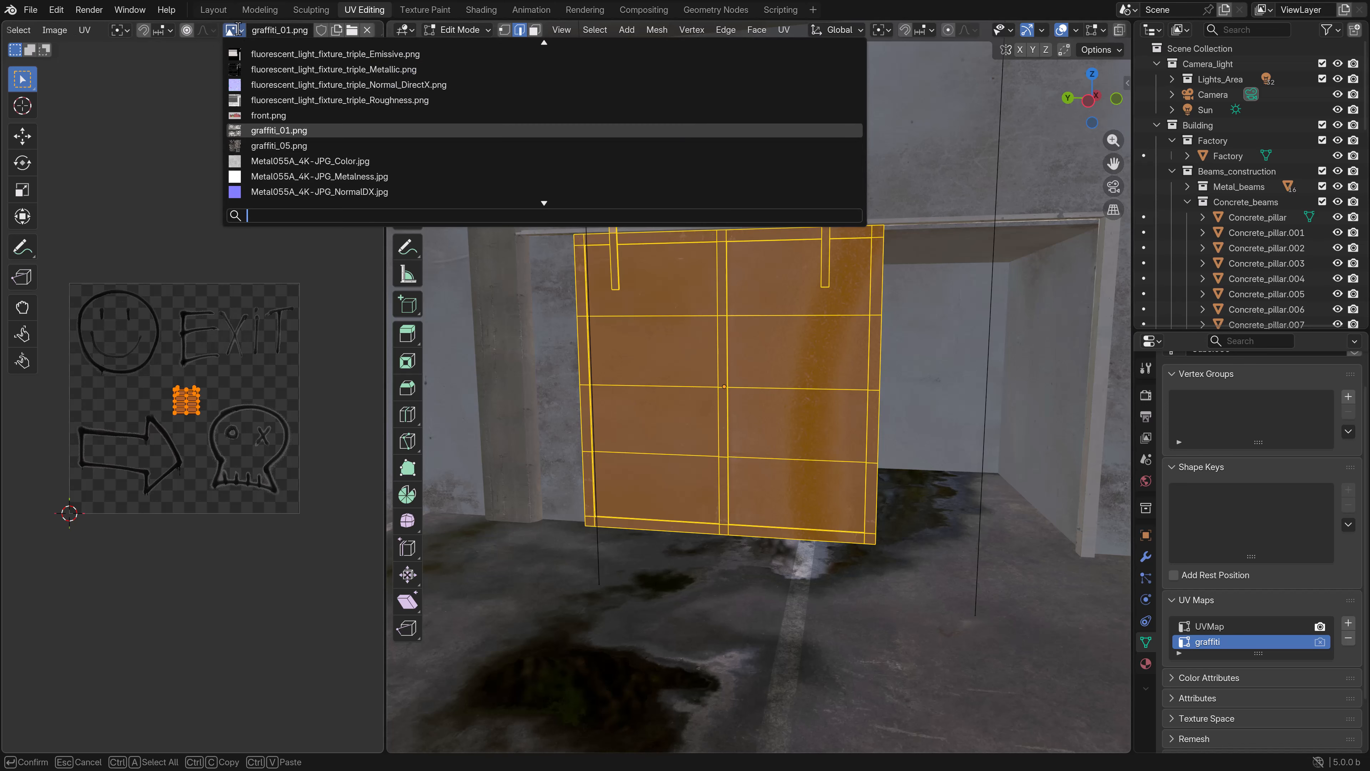
left_click(292, 146)
- Switch to face selection and box-select the faces in the upper half of the door's front
scroll(217, 443, "up", 3)
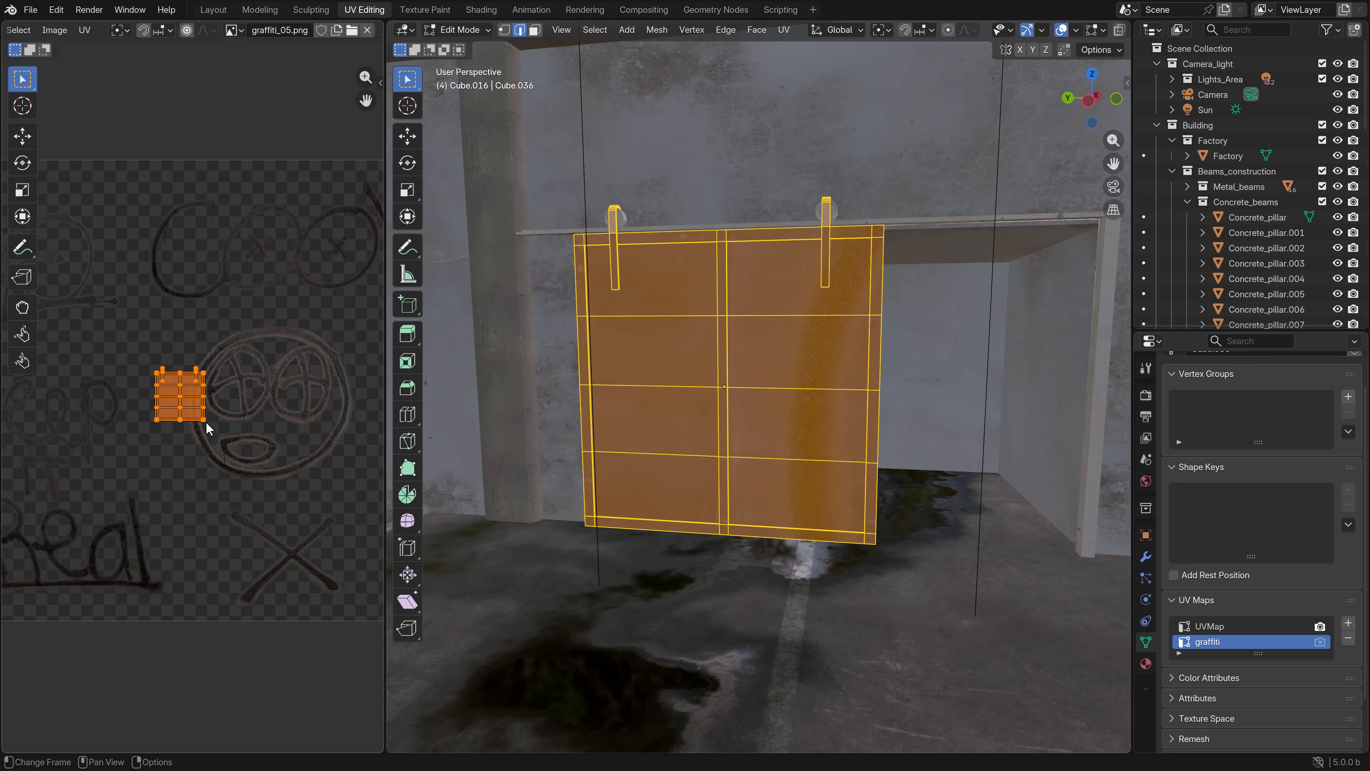
middle_click_drag(269, 300, 246, 323)
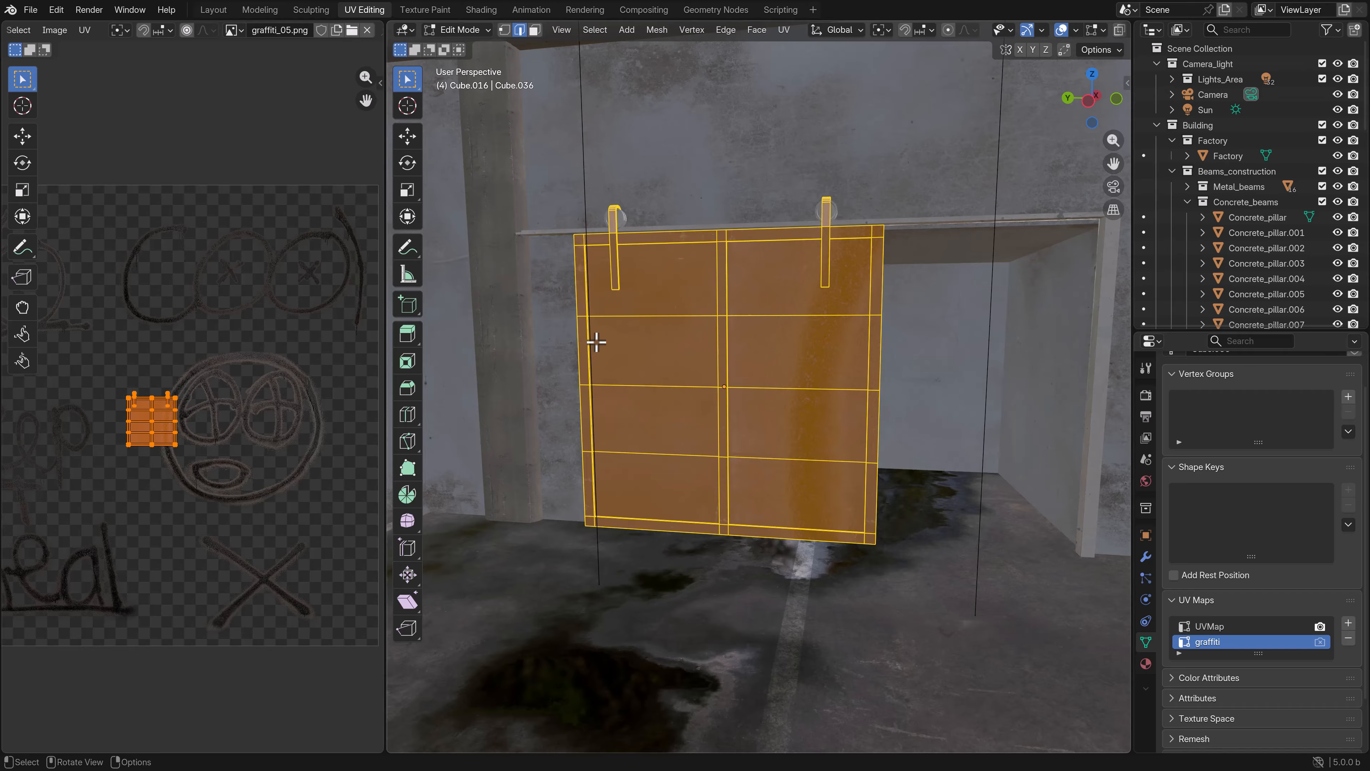
left_click(746, 366)
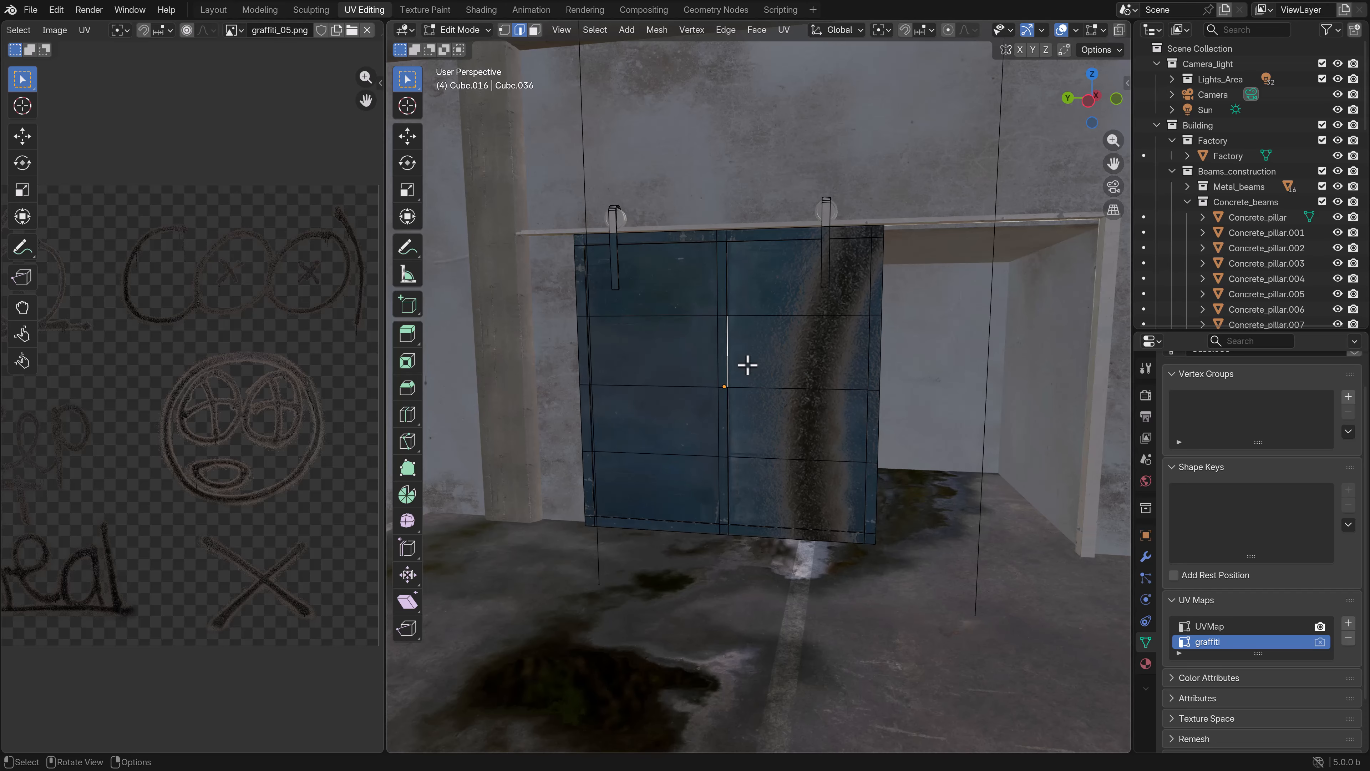
key("b")
left_click_drag(874, 370, 586, 244)
key("3")
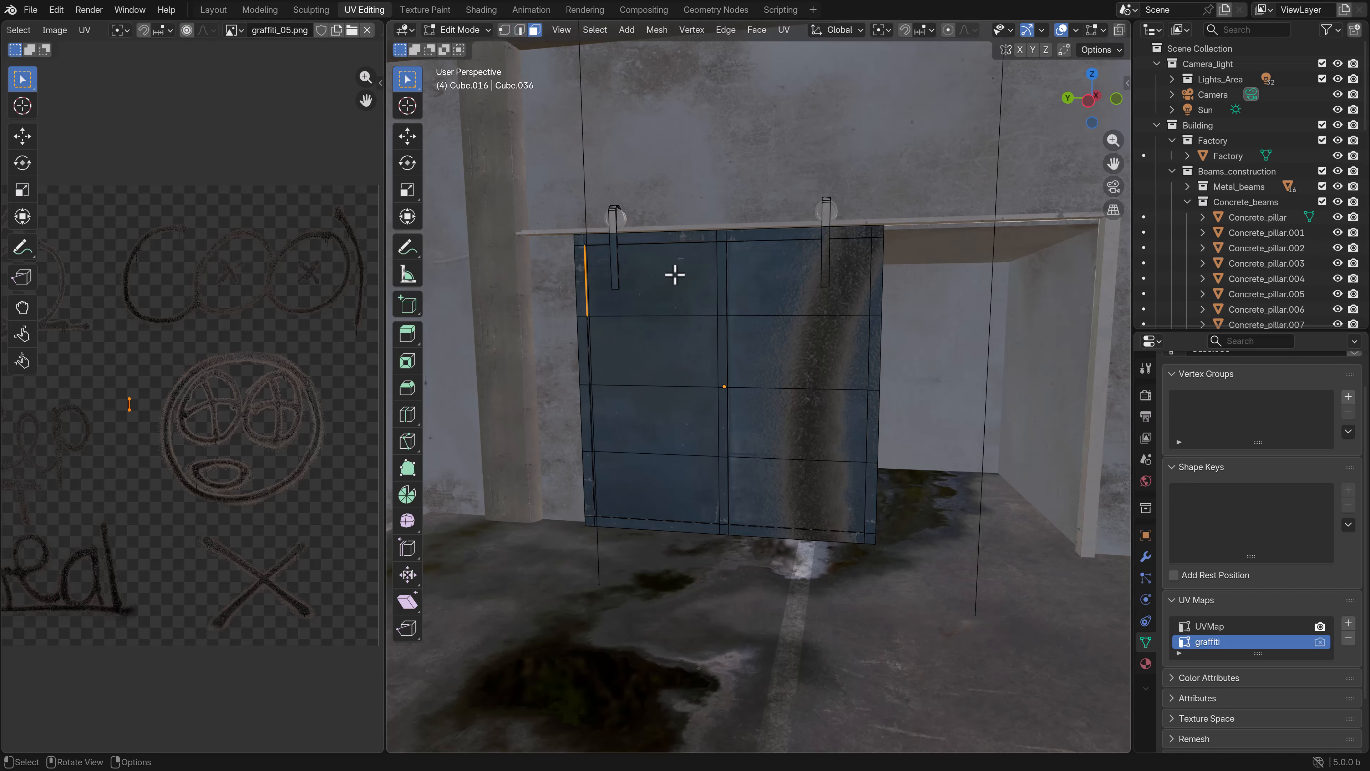
middle_click_drag(860, 341, 873, 347)
key("b")
left_click_drag(878, 368, 587, 235)
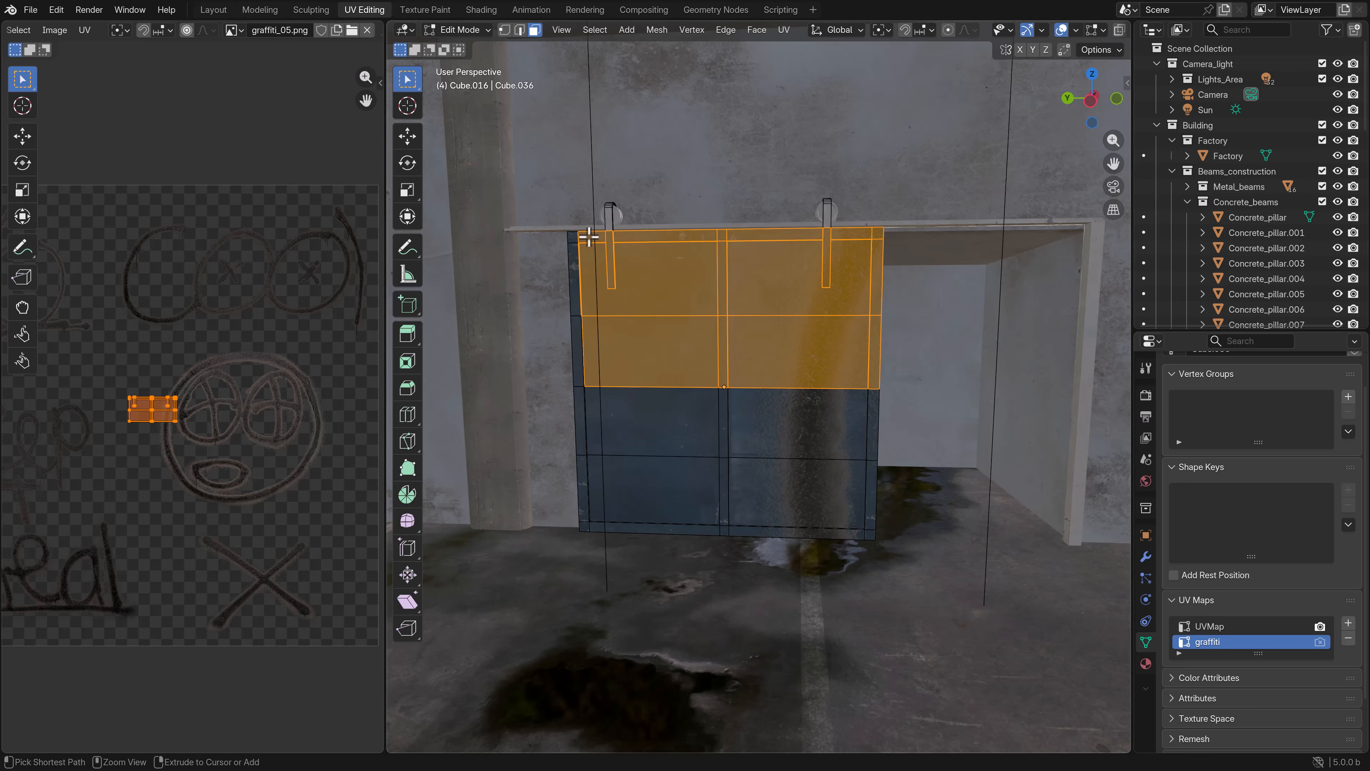
- Extend the selection to all linked door faces and move their UVs into the gap beside the round face drawing
key("ctrl+l")
key("g")
left_click(152, 480)
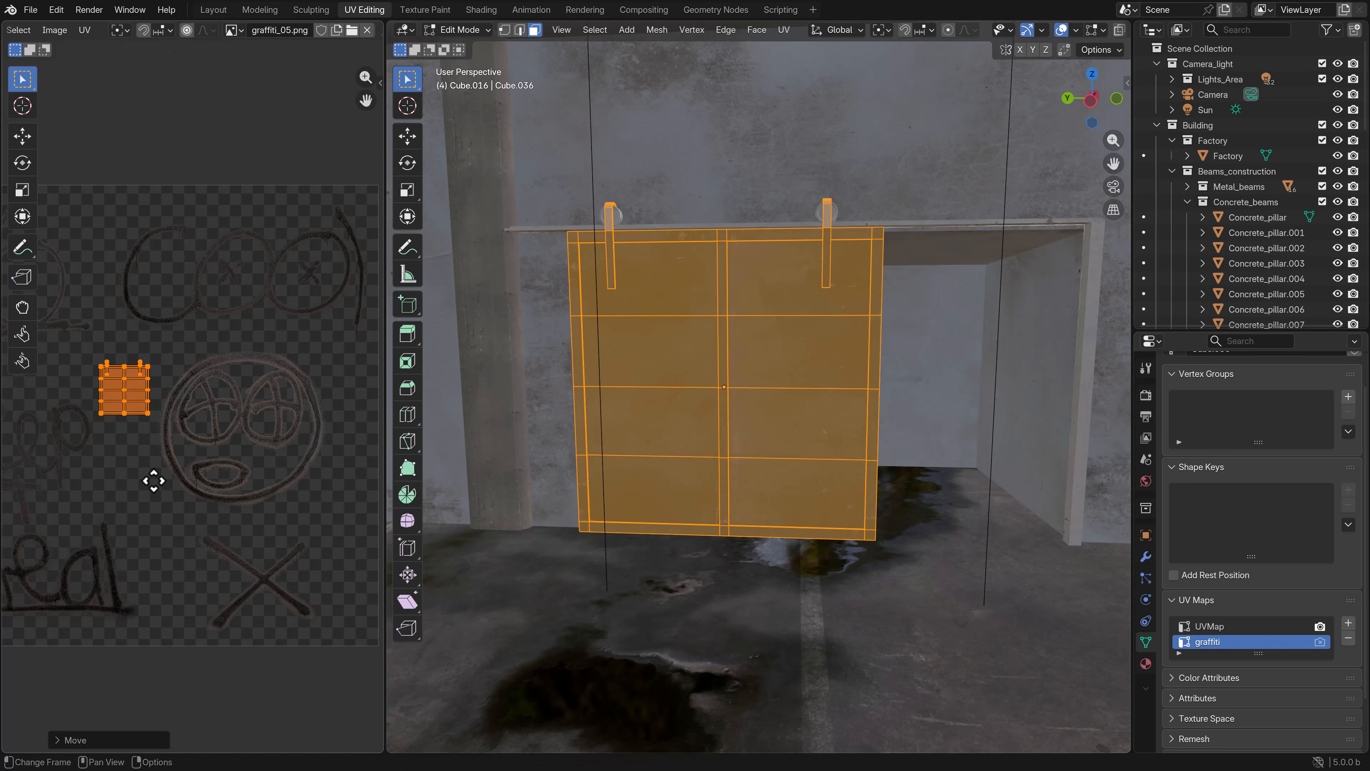
- Select the faces in the door's upper half and unwrap them with Project from View in the wireframe left orthographic view
left_click(866, 366)
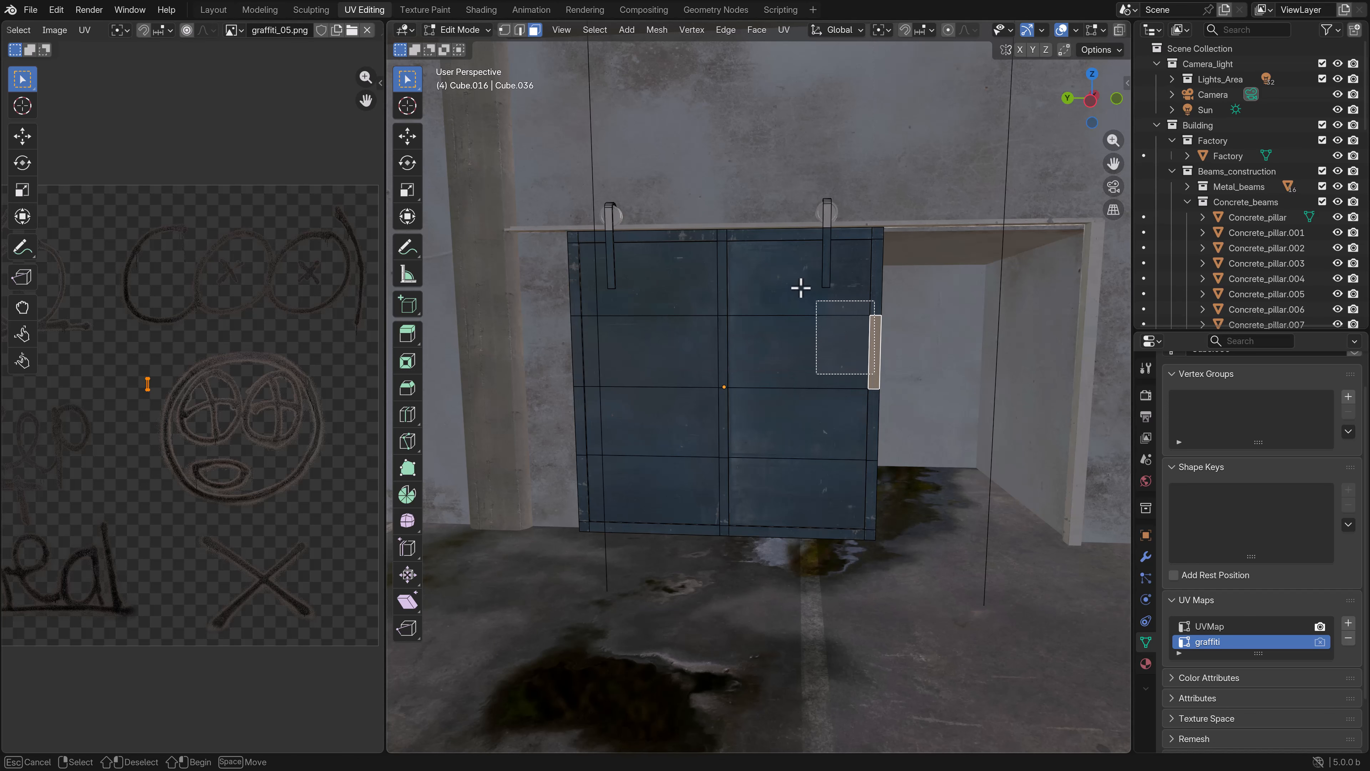
left_click_drag(874, 374, 583, 239)
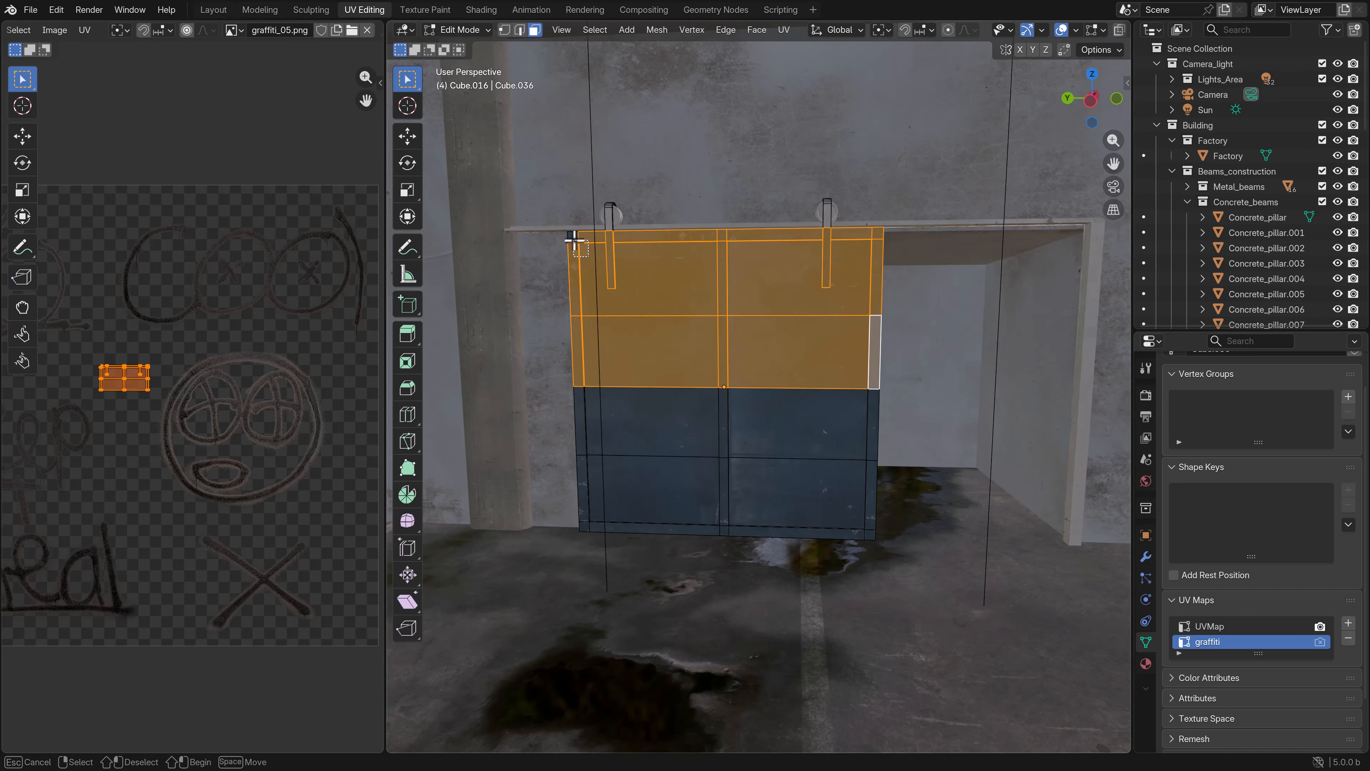
key("ctrl+KP_3")
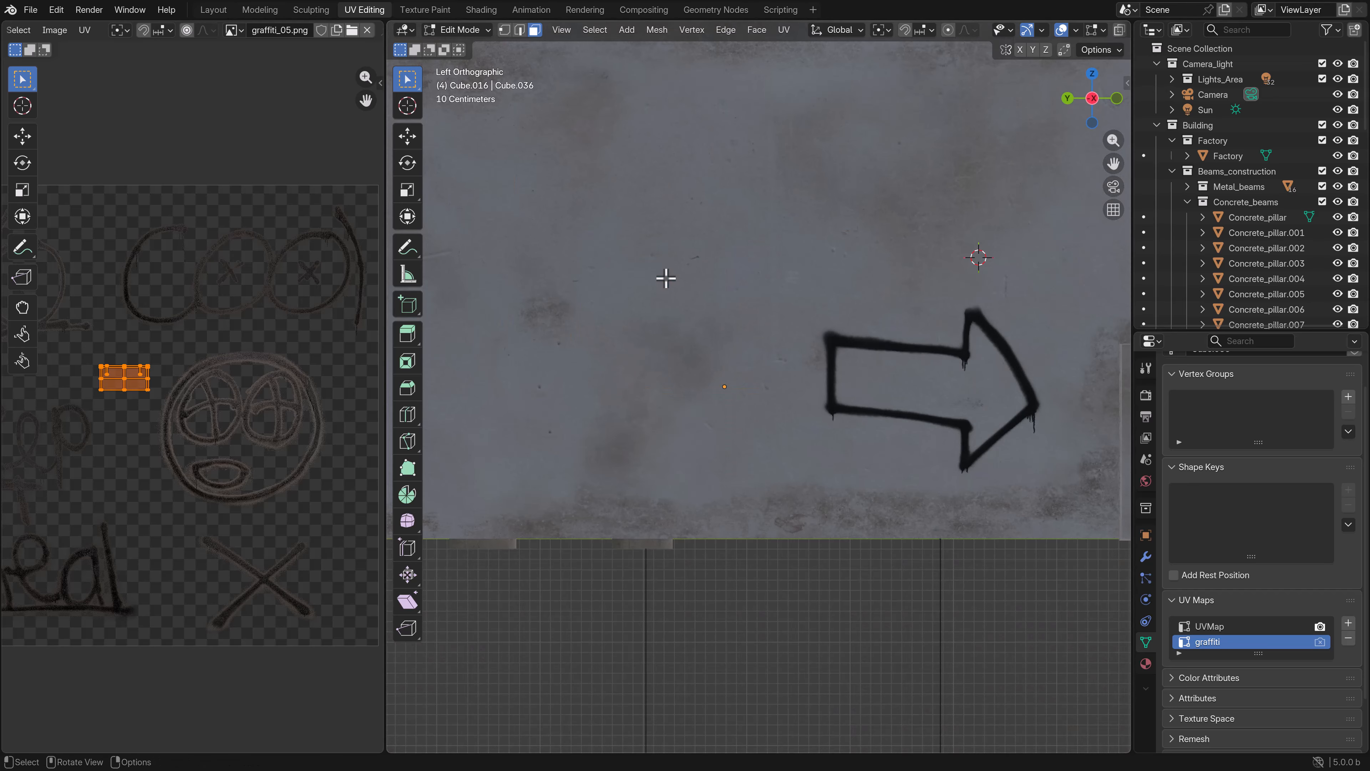
scroll(710, 330, "down", 6)
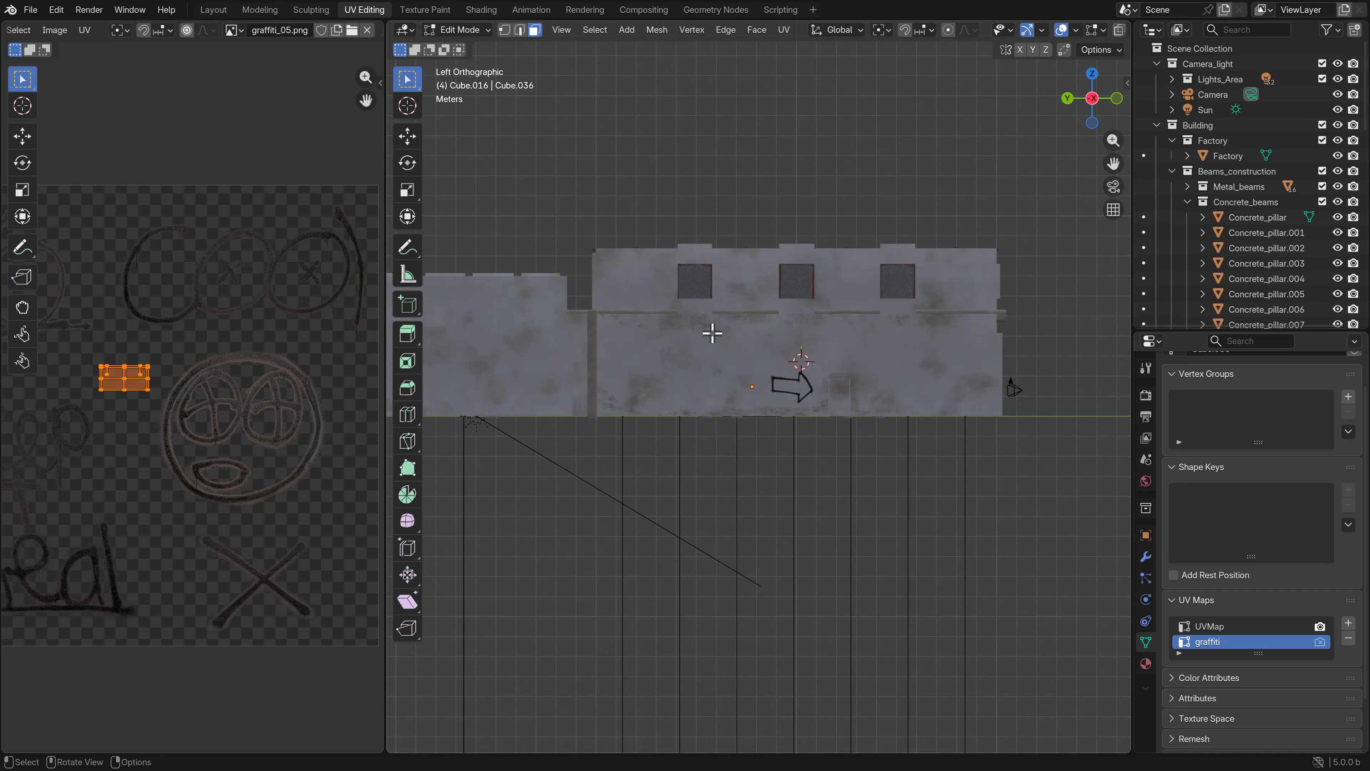
key("z")
left_click(641, 353)
scroll(714, 393, "up", 5)
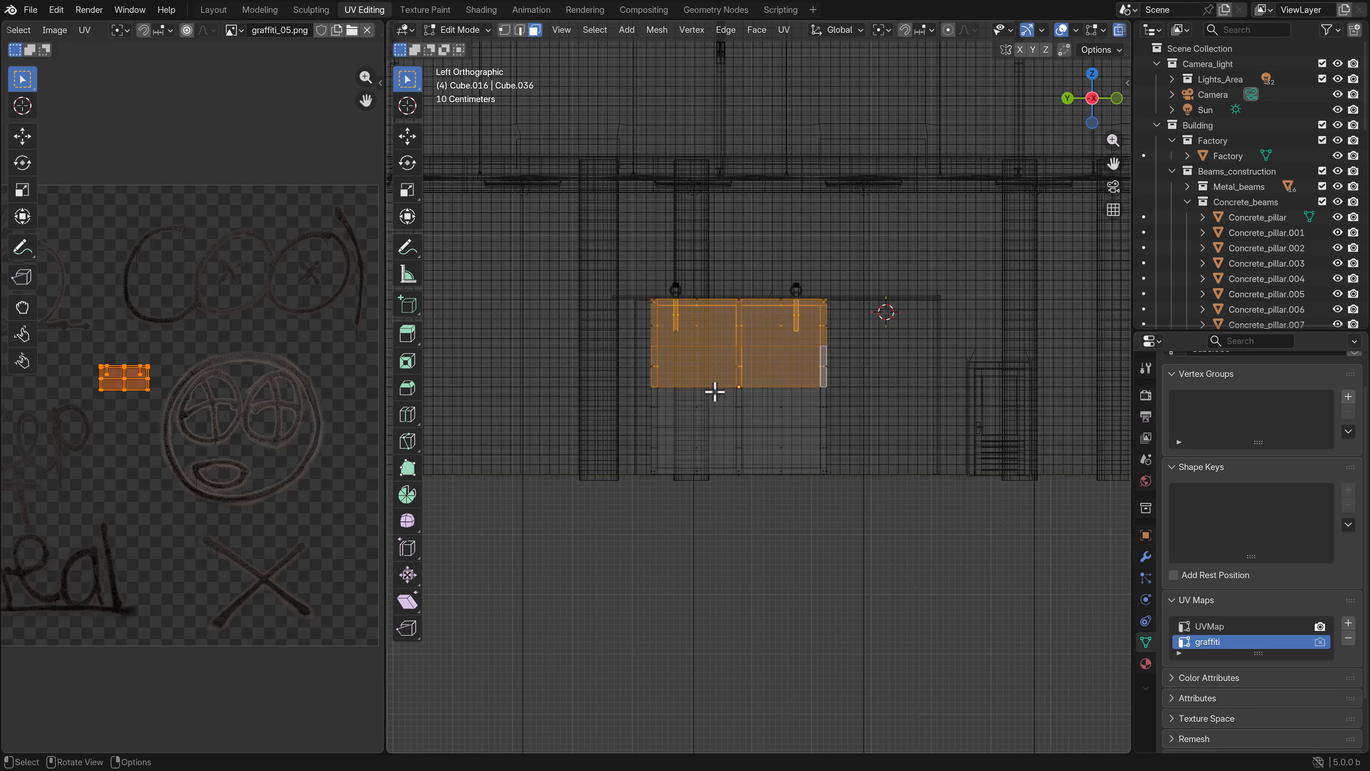
key("u")
left_click(715, 393)
- Move the projected door UVs over the "Cool" drawing in graffiti_05.png and scale them up to cover its lettering
scroll(190, 407, "down", 3)
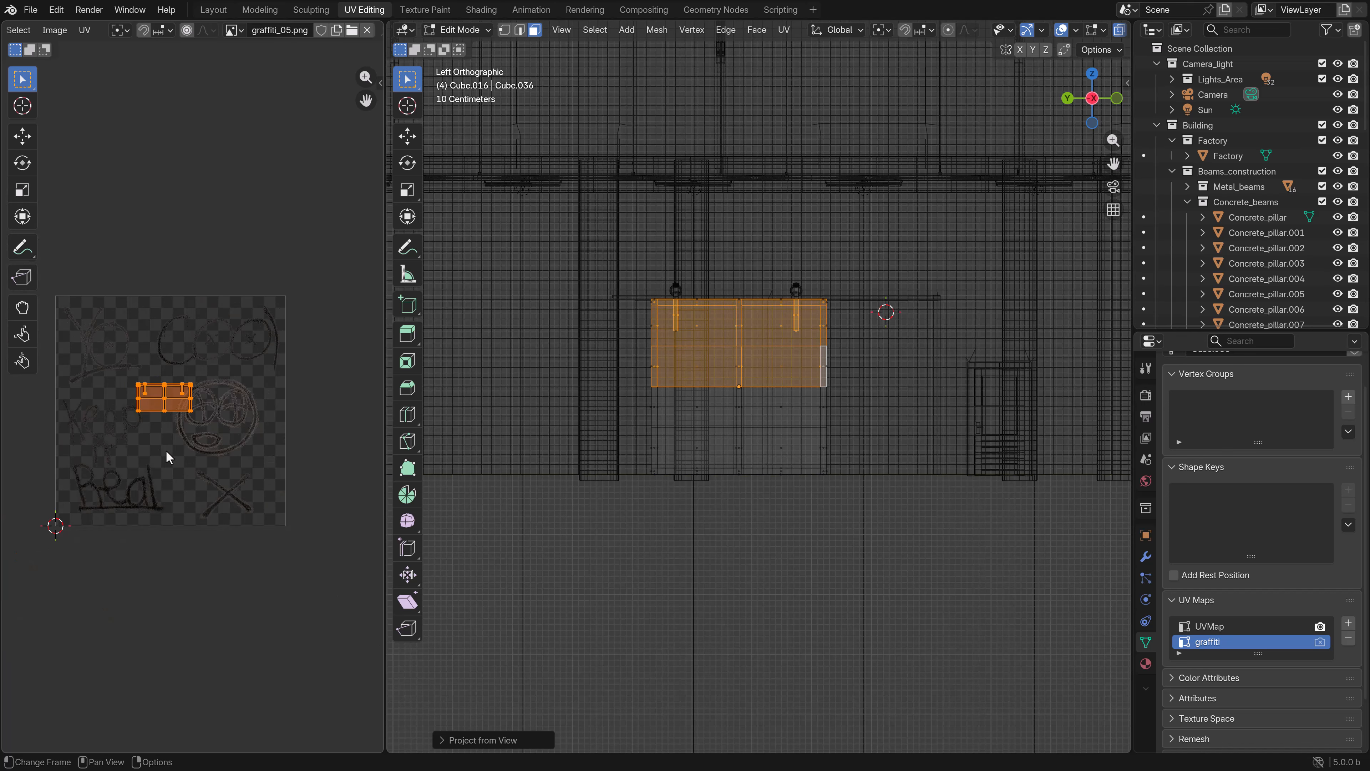
key("g")
left_click(304, 328)
scroll(270, 378, "up", 3)
key("s")
left_click(278, 431)
key("g")
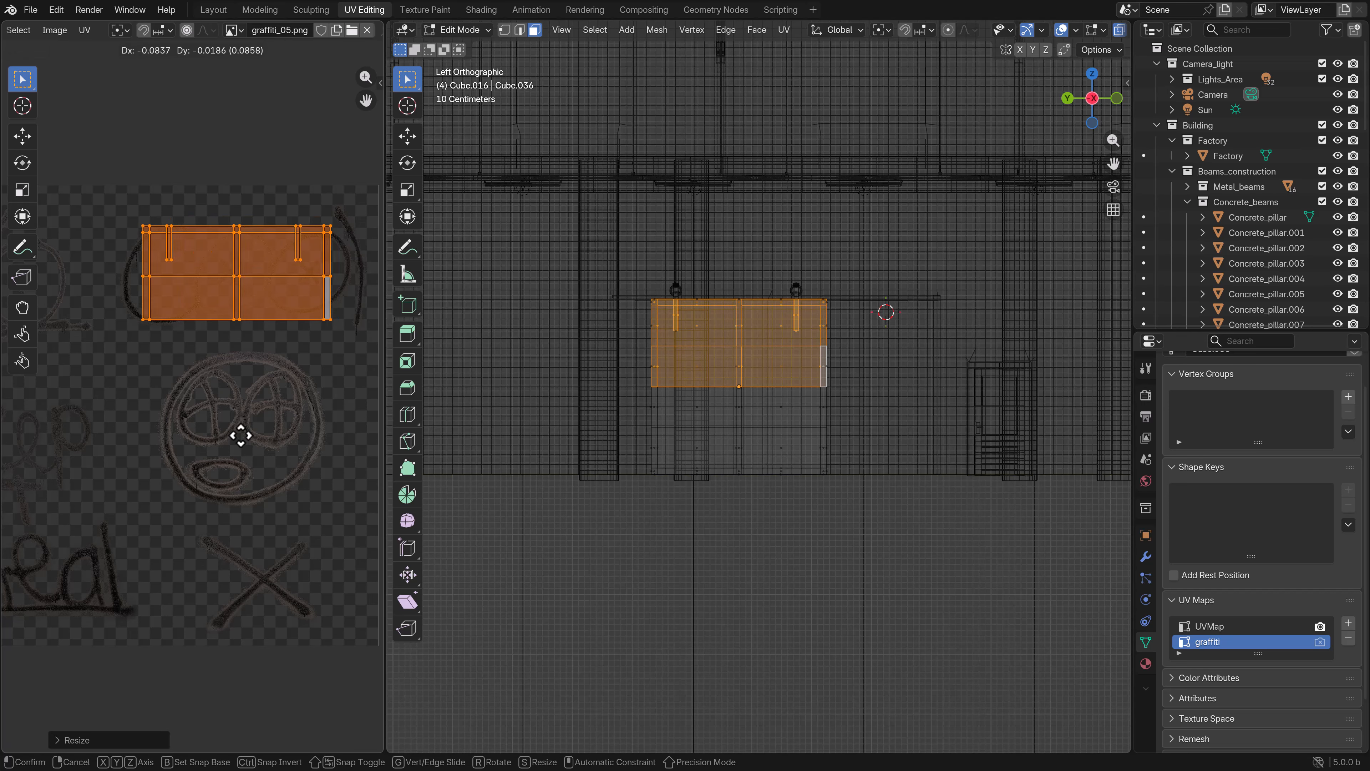
left_click(248, 427)
key("s")
left_click(253, 419)
- Fine-tune the size and position of the door UVs around the "Cool" lettering and stretch them slightly in height
scroll(260, 413, "up", 2)
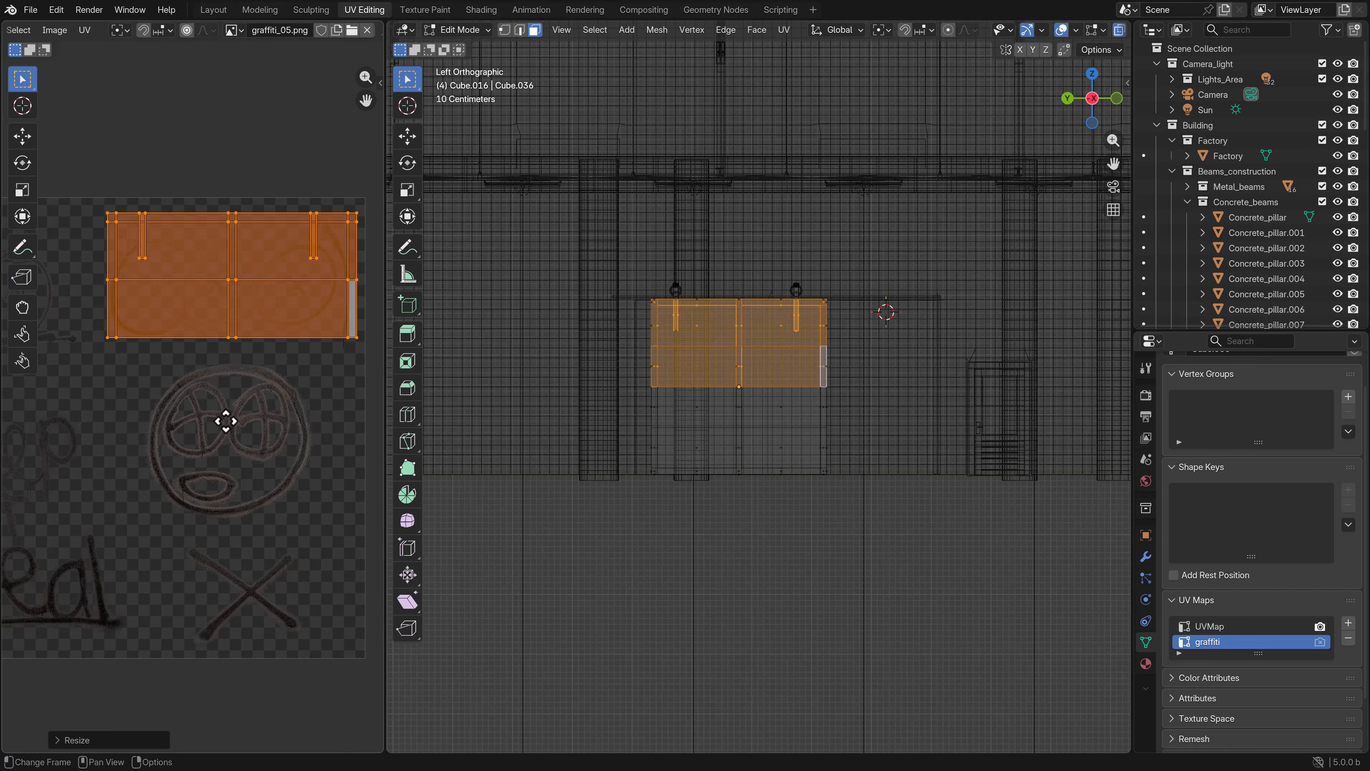
key("s")
left_click(231, 440)
key("g")
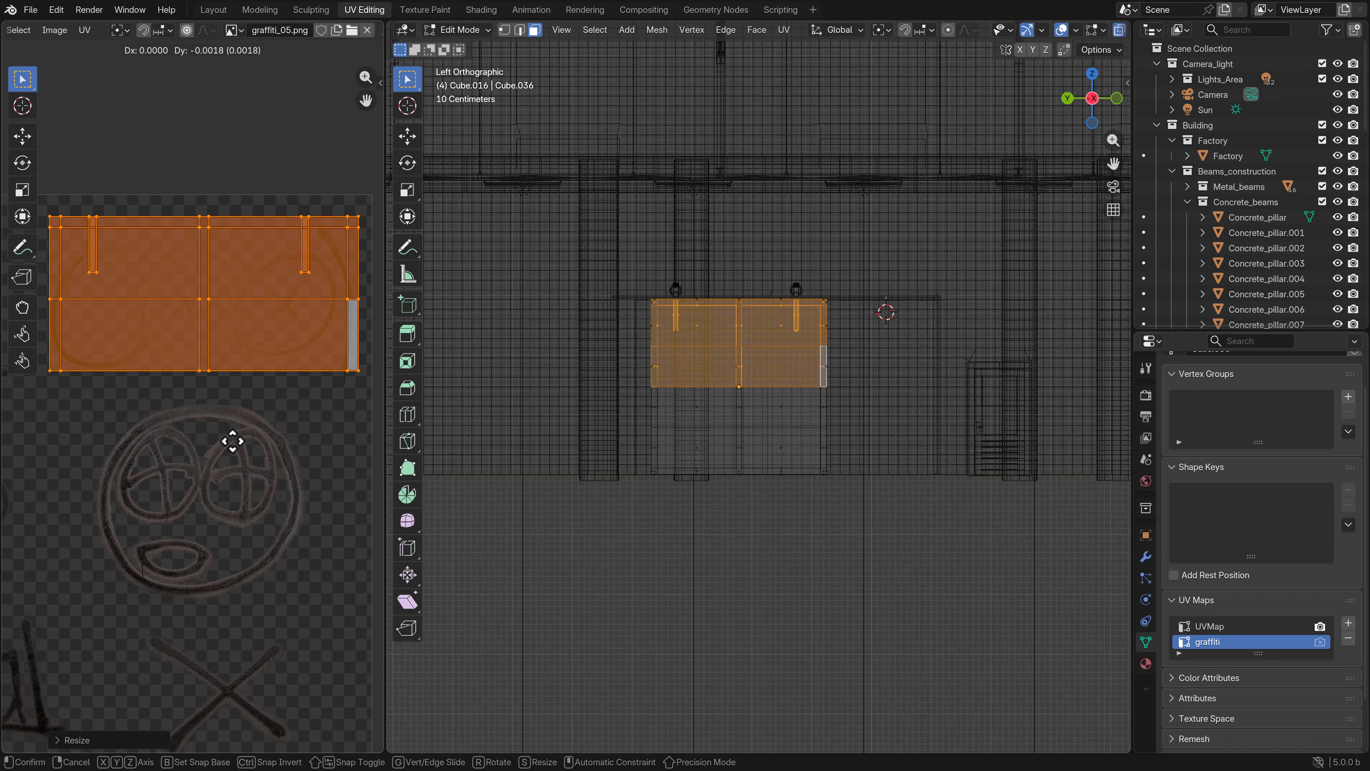
left_click(233, 446)
key("s")
left_click(230, 445)
key("g")
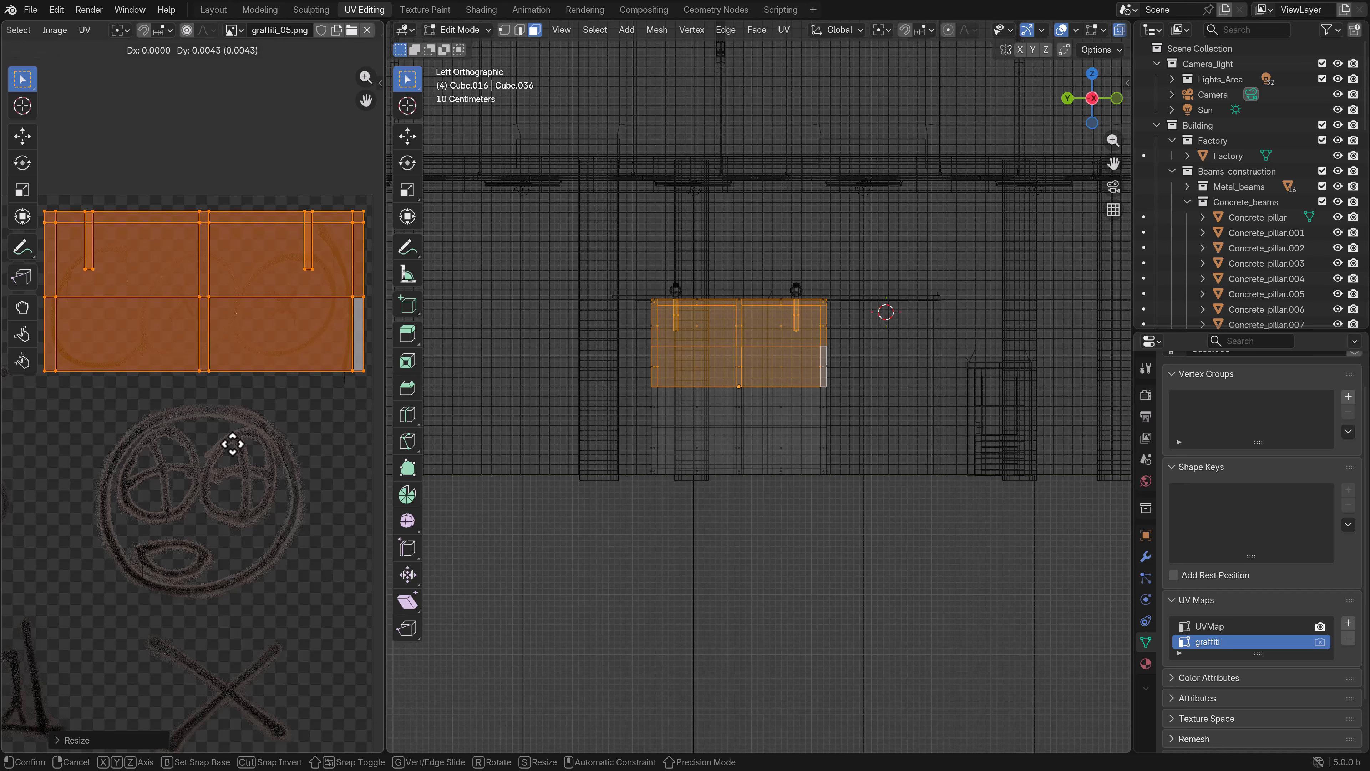
left_click(232, 445)
key("s")
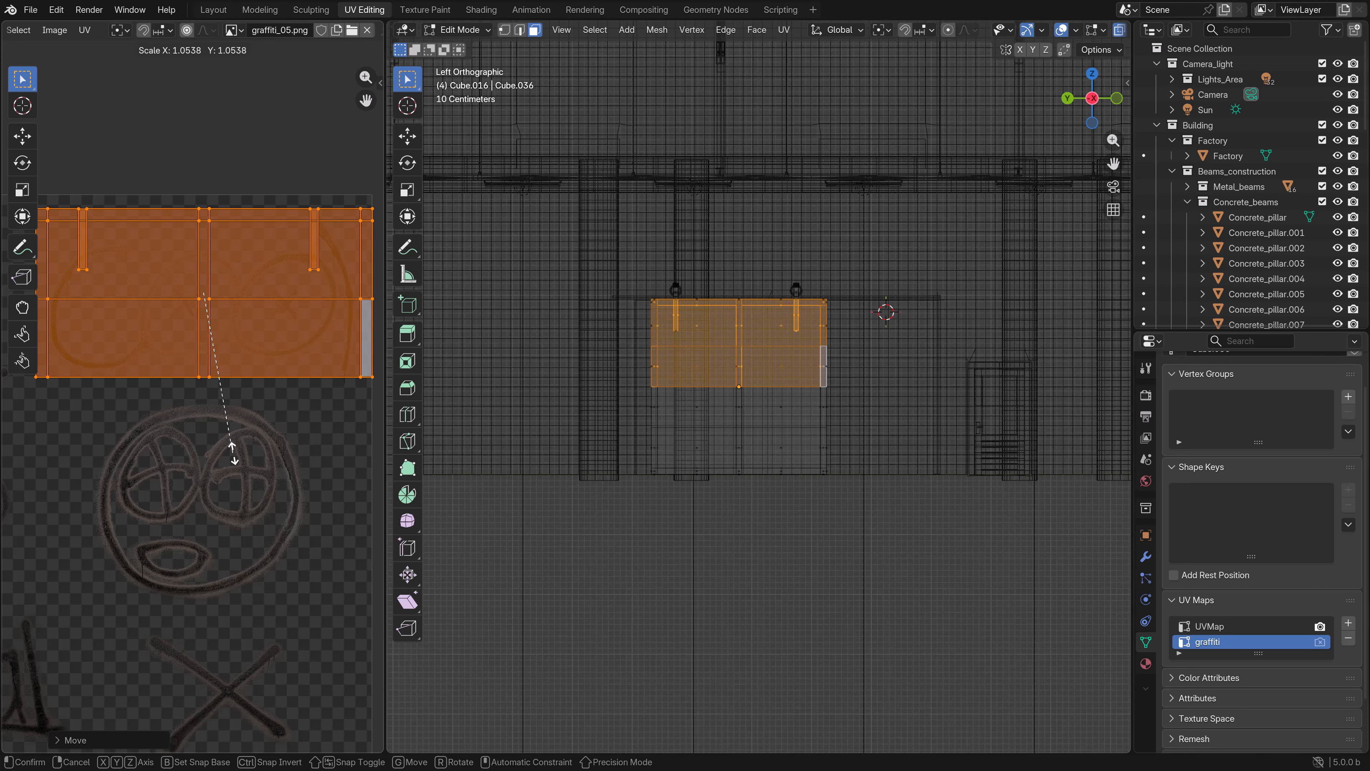
left_click(230, 452)
key("s")
left_click(258, 433)
key("g")
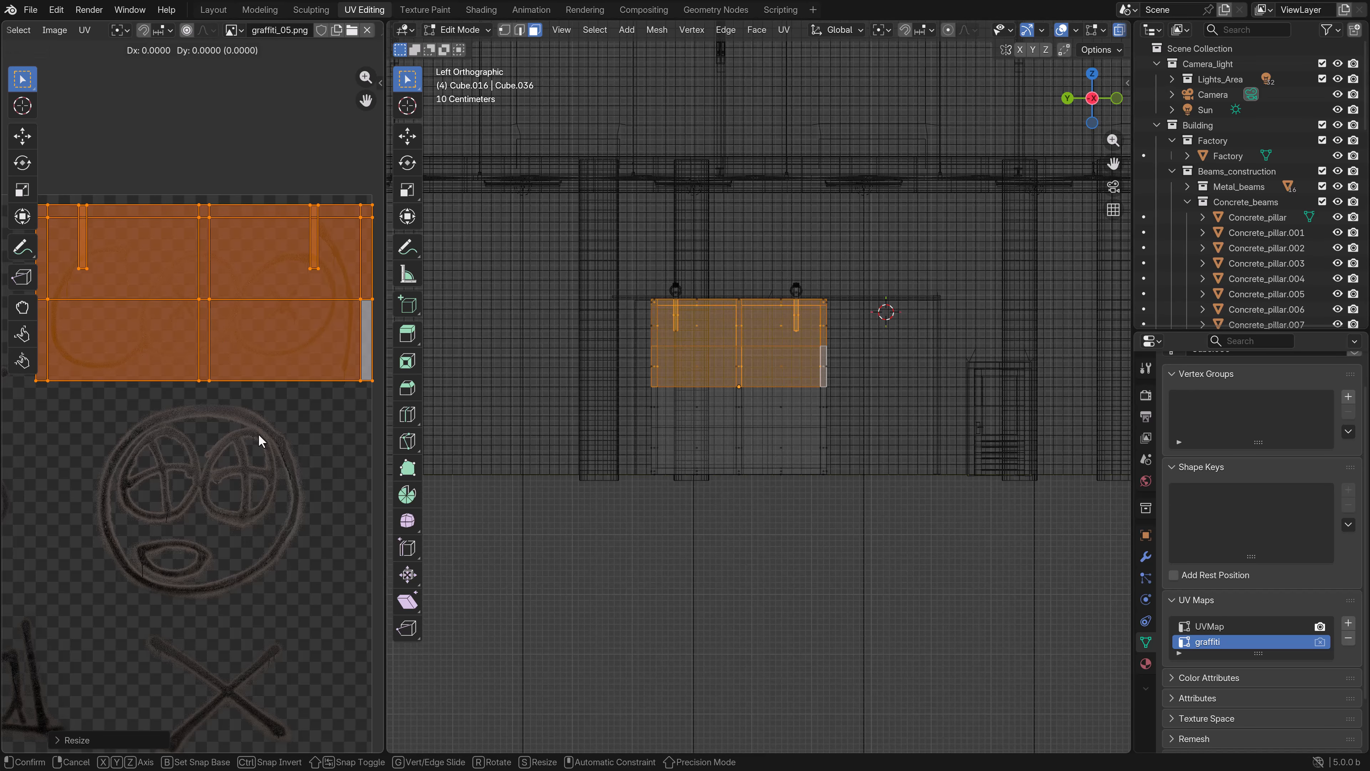
left_click(256, 450)
- Return to Object Mode, switch the viewport to Material Preview and examine the graffiti on the door from several angles
key("Tab")
scroll(718, 372, "up", 3)
key("z")
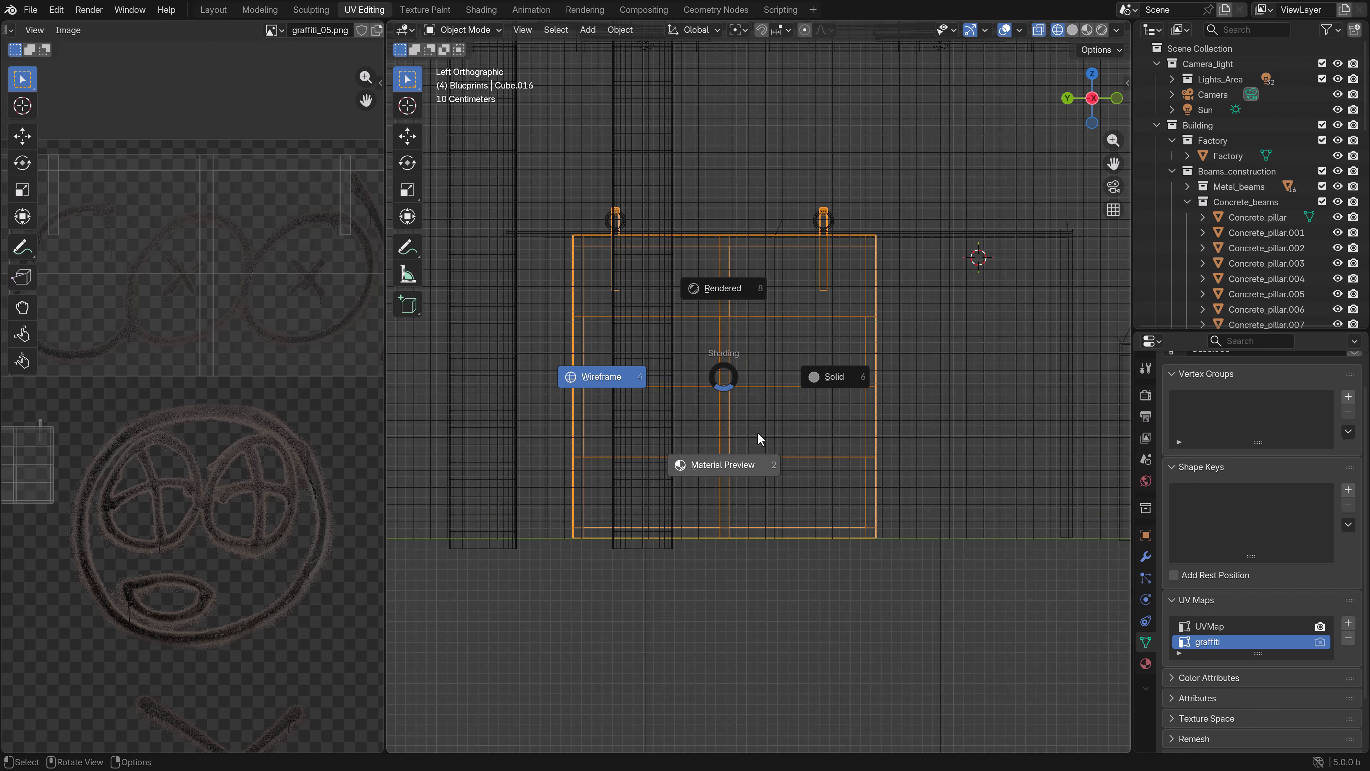
left_click(739, 465)
middle_click_drag(759, 458, 758, 412)
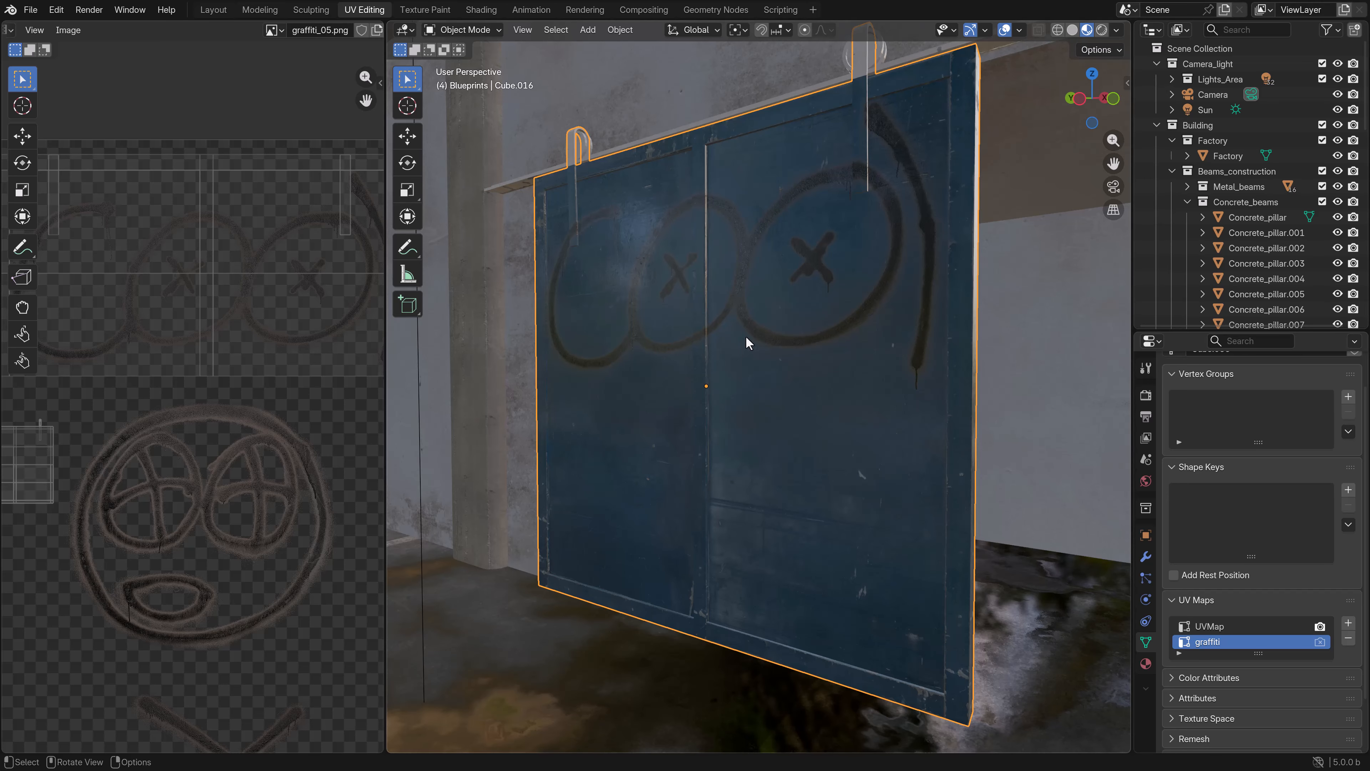
middle_click_drag(758, 341, 640, 353)
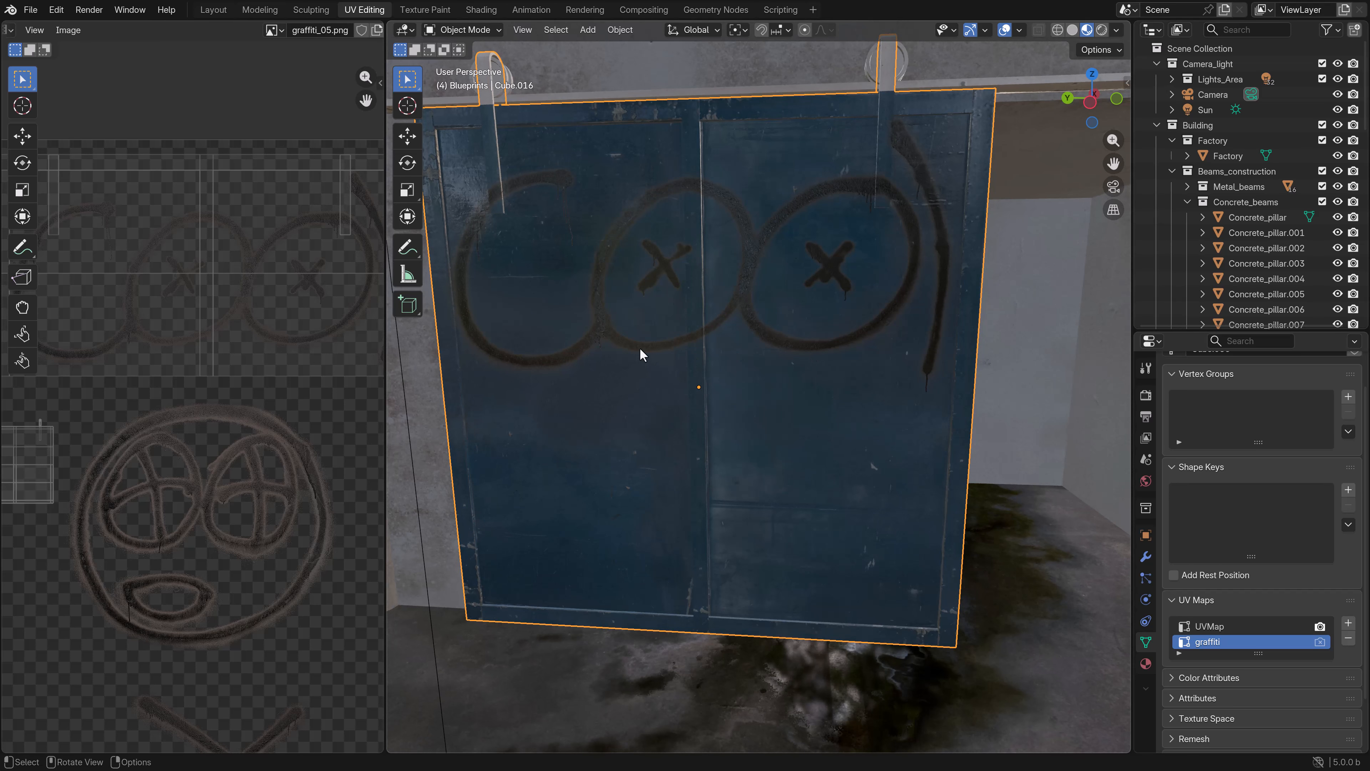
middle_click_drag(518, 206, 859, 146)
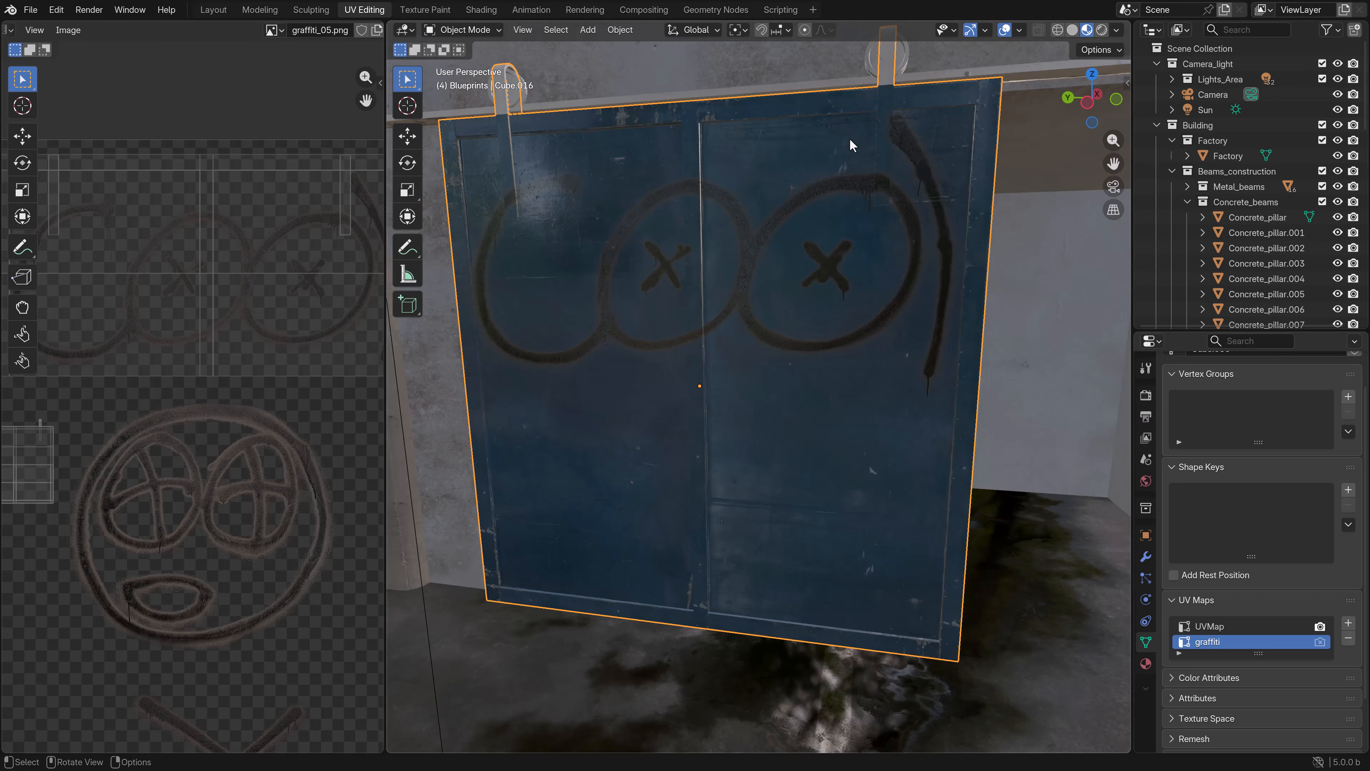
middle_click_drag(851, 145, 556, 192)
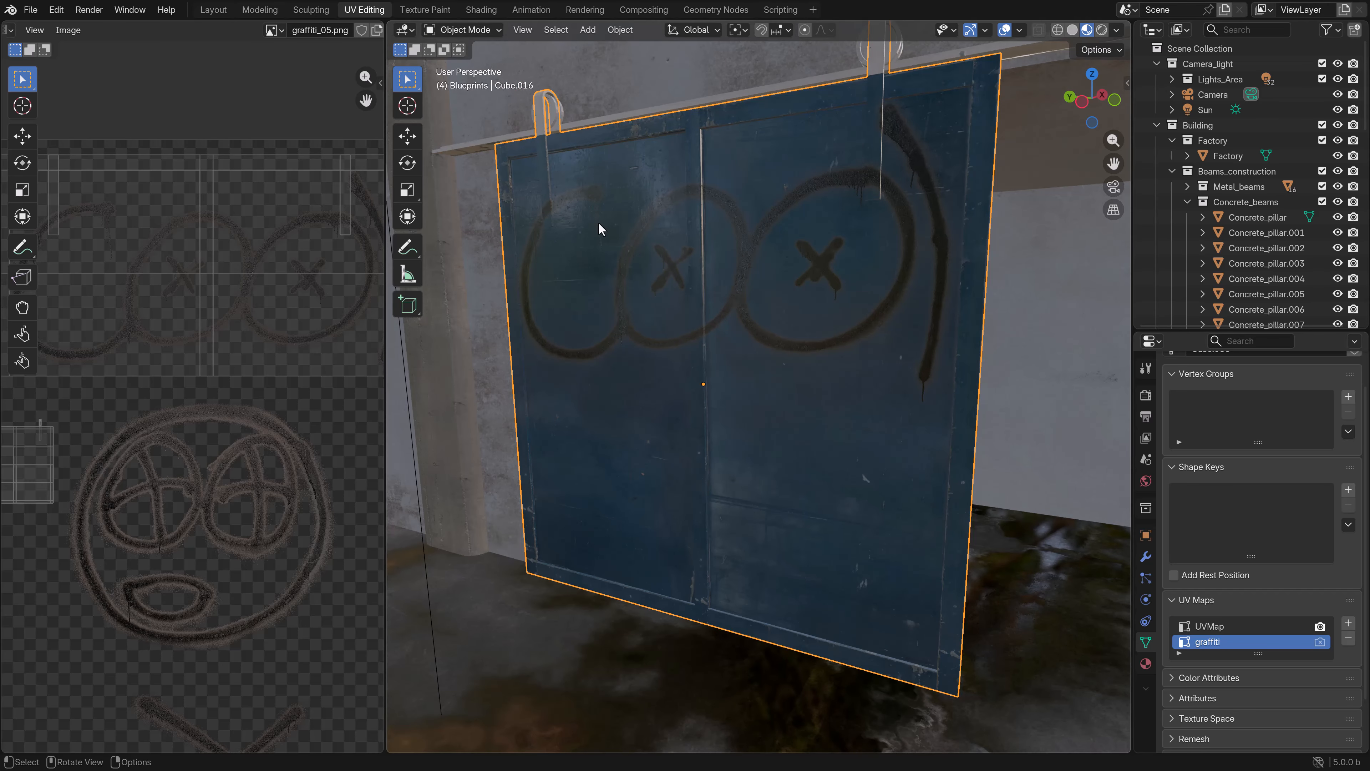
- In the Shading workspace, insert an Invert Color node between the graffiti texture's color output and the Mix node of Door_blue
left_click(481, 9)
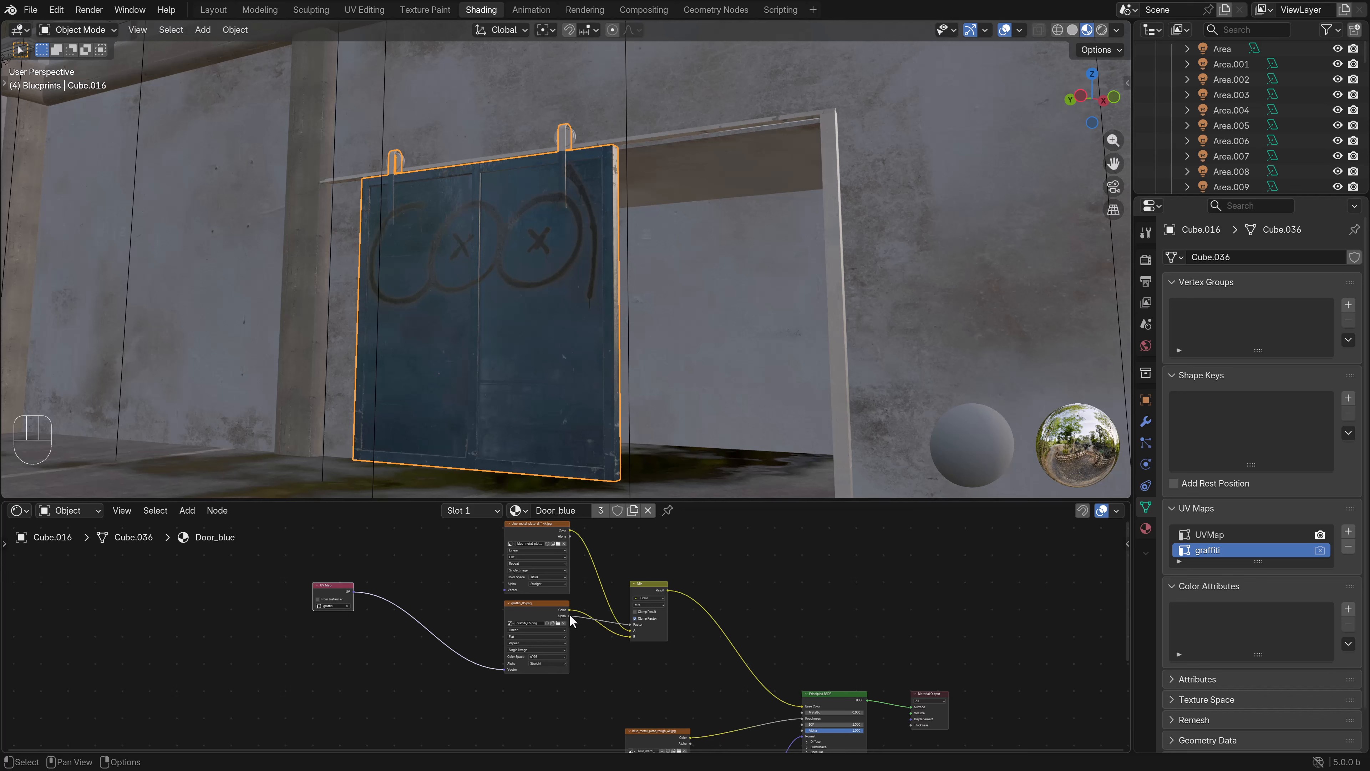
left_click_drag(525, 615, 466, 646)
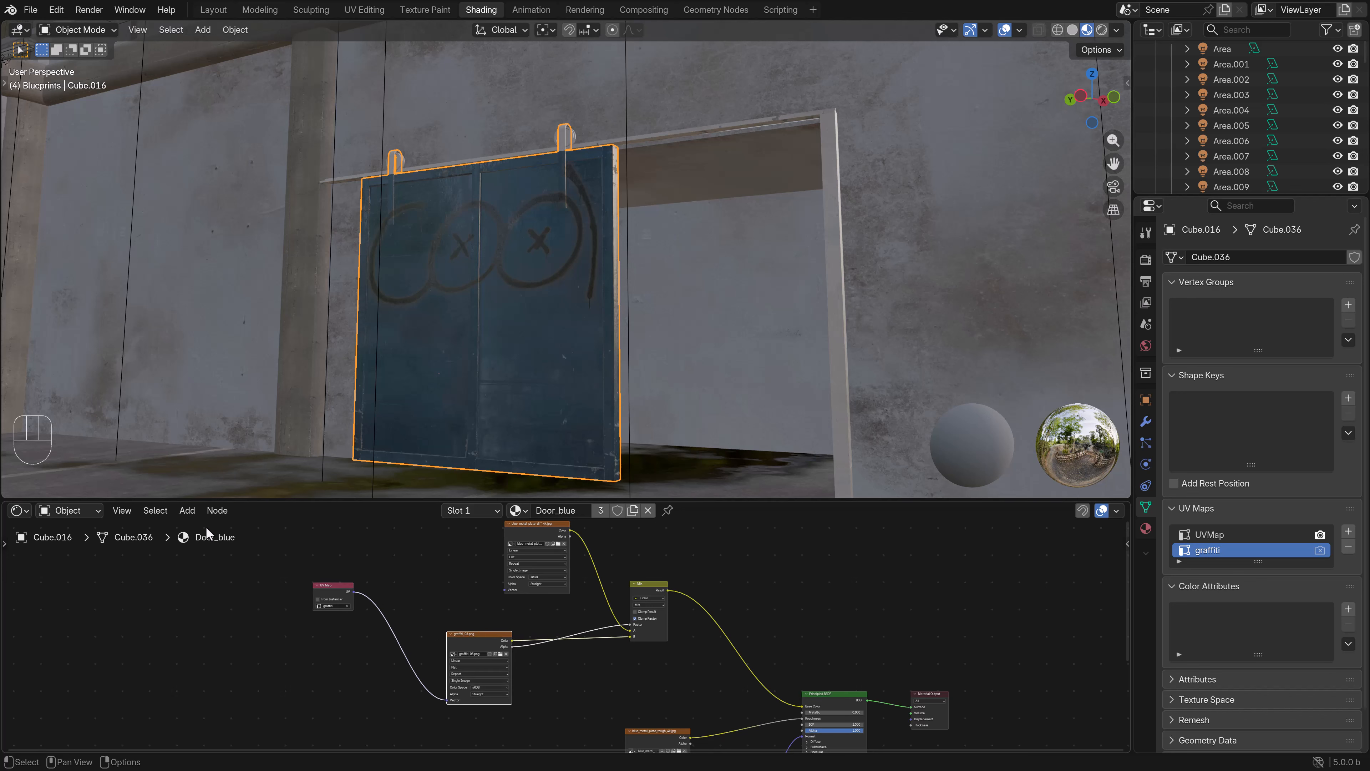
left_click(187, 512)
mouse_move(225, 603)
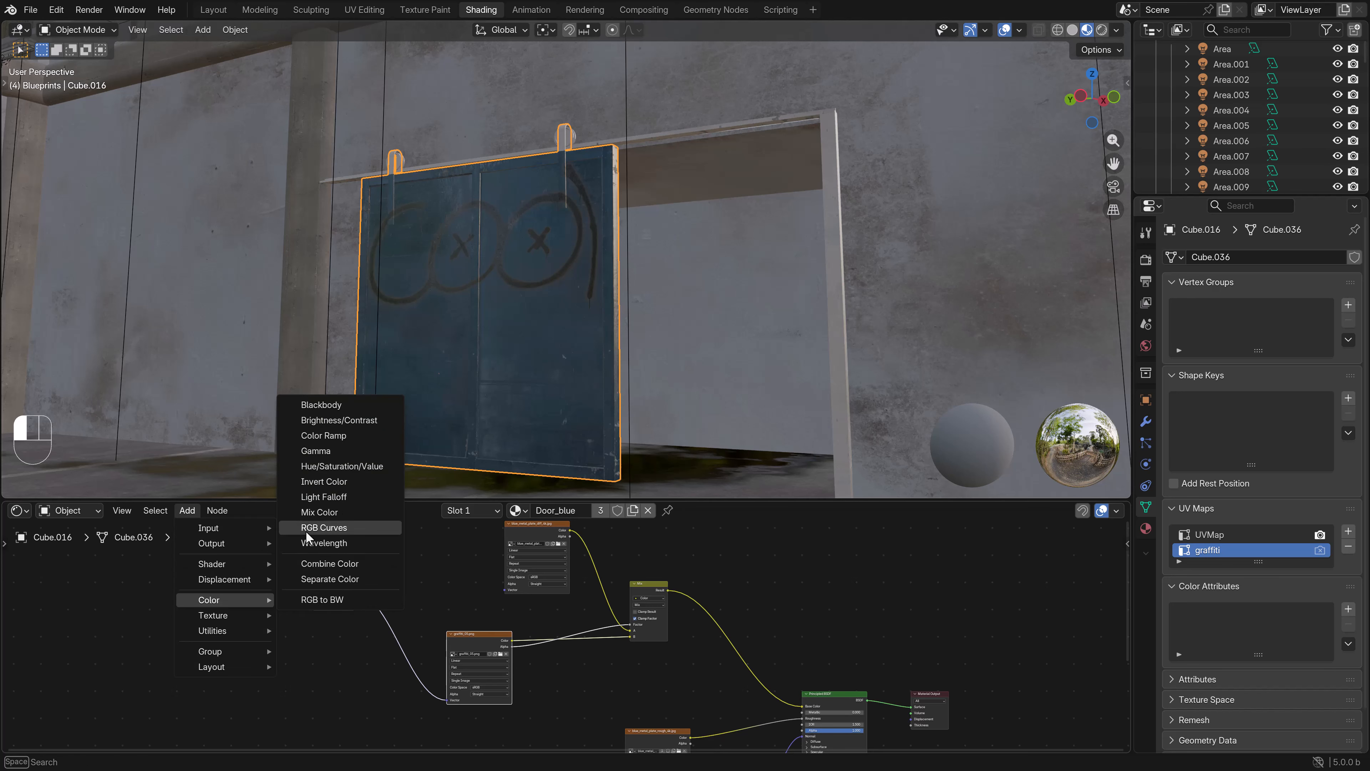
left_click(314, 481)
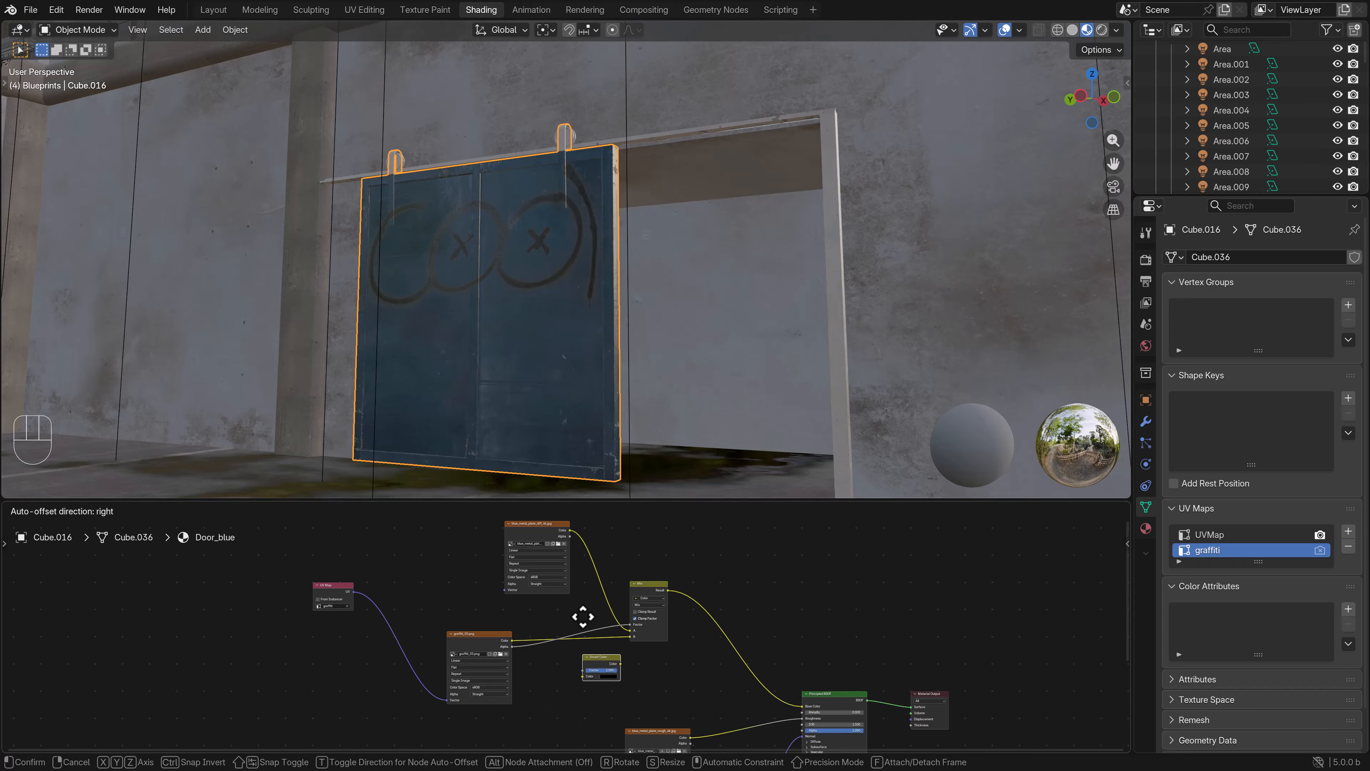
left_click(587, 593)
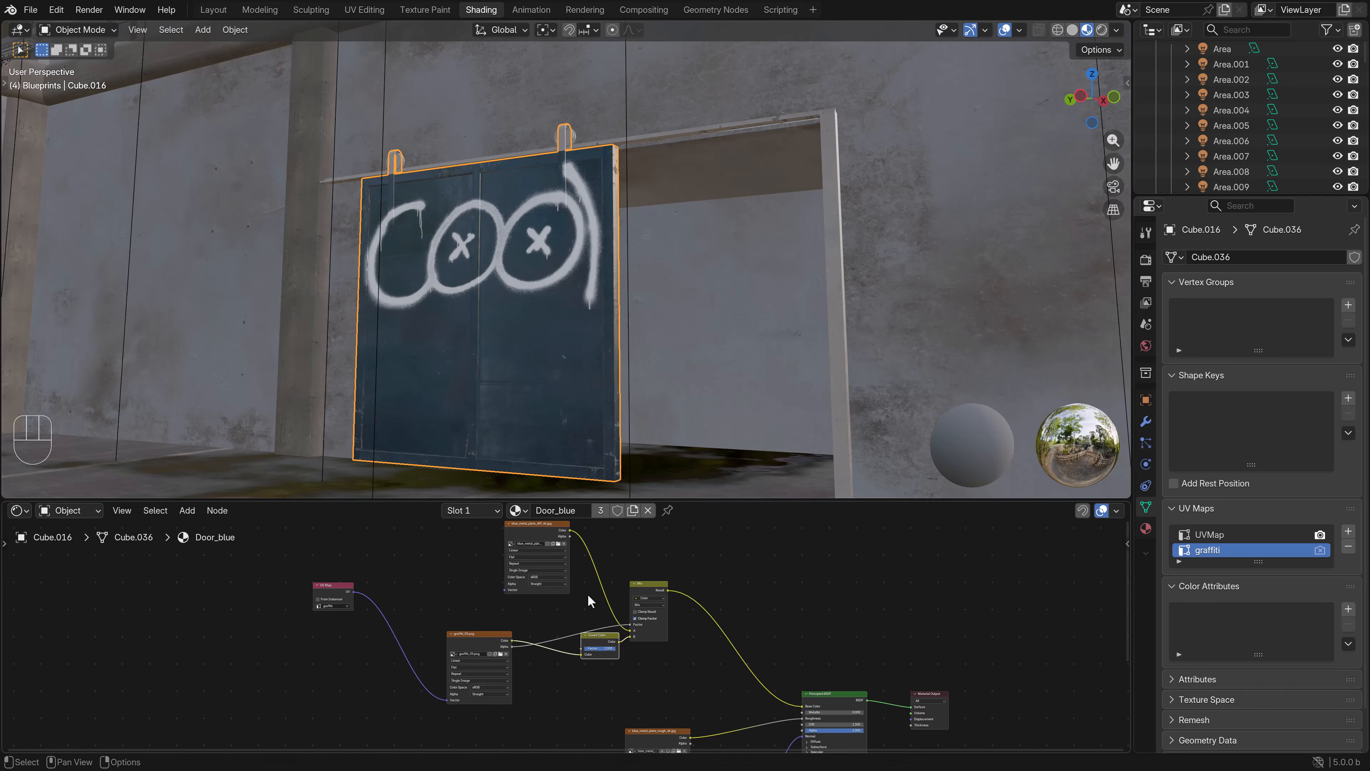
- Examine the inverted graffiti on the door up close and through the scene camera
scroll(548, 417, "up", 5)
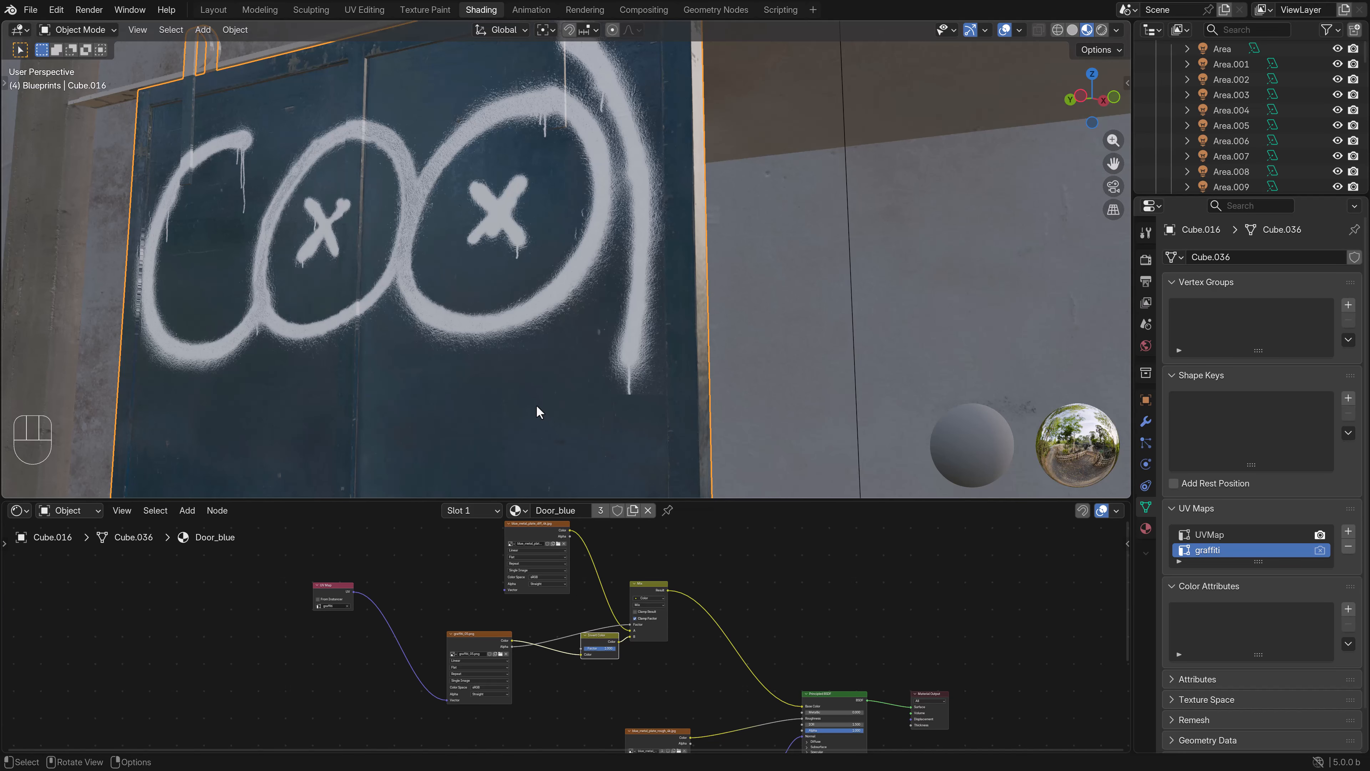
scroll(491, 373, "down", 3)
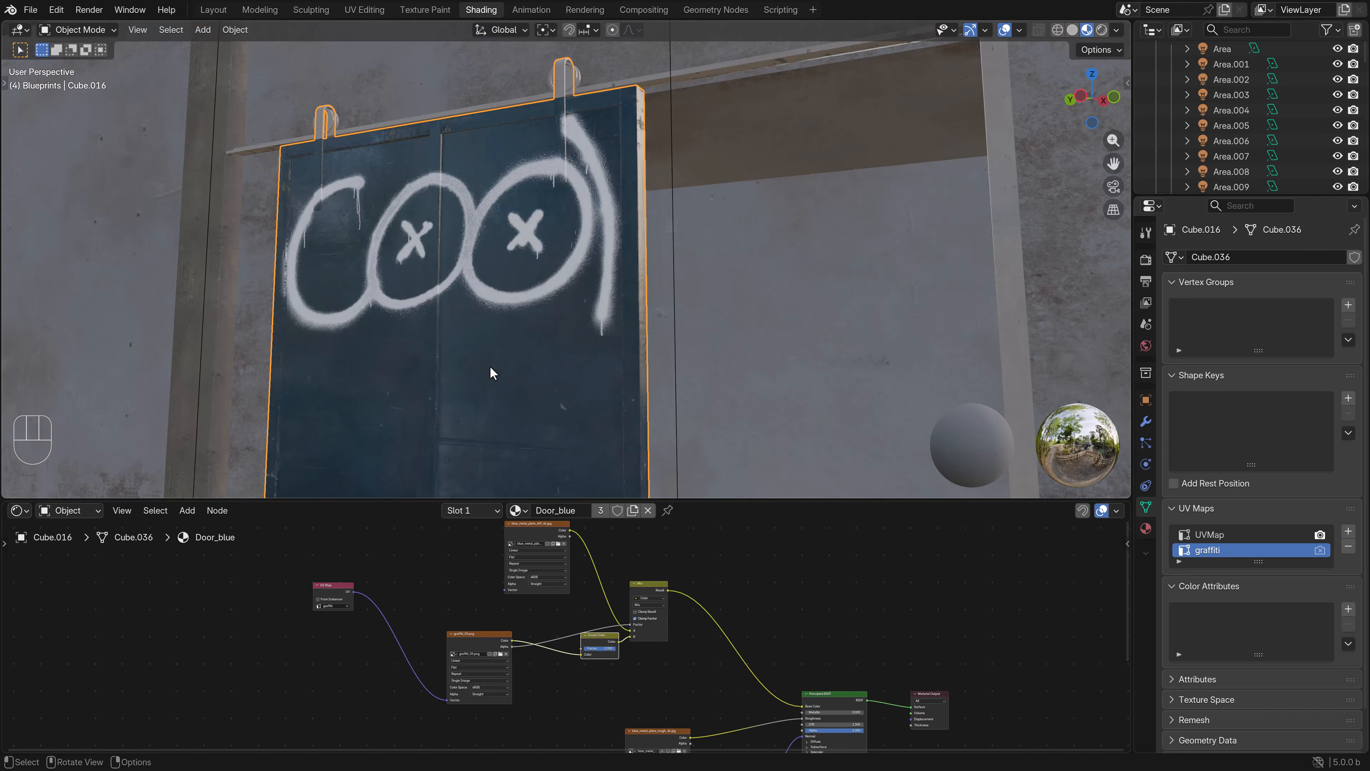
key("KP_0")
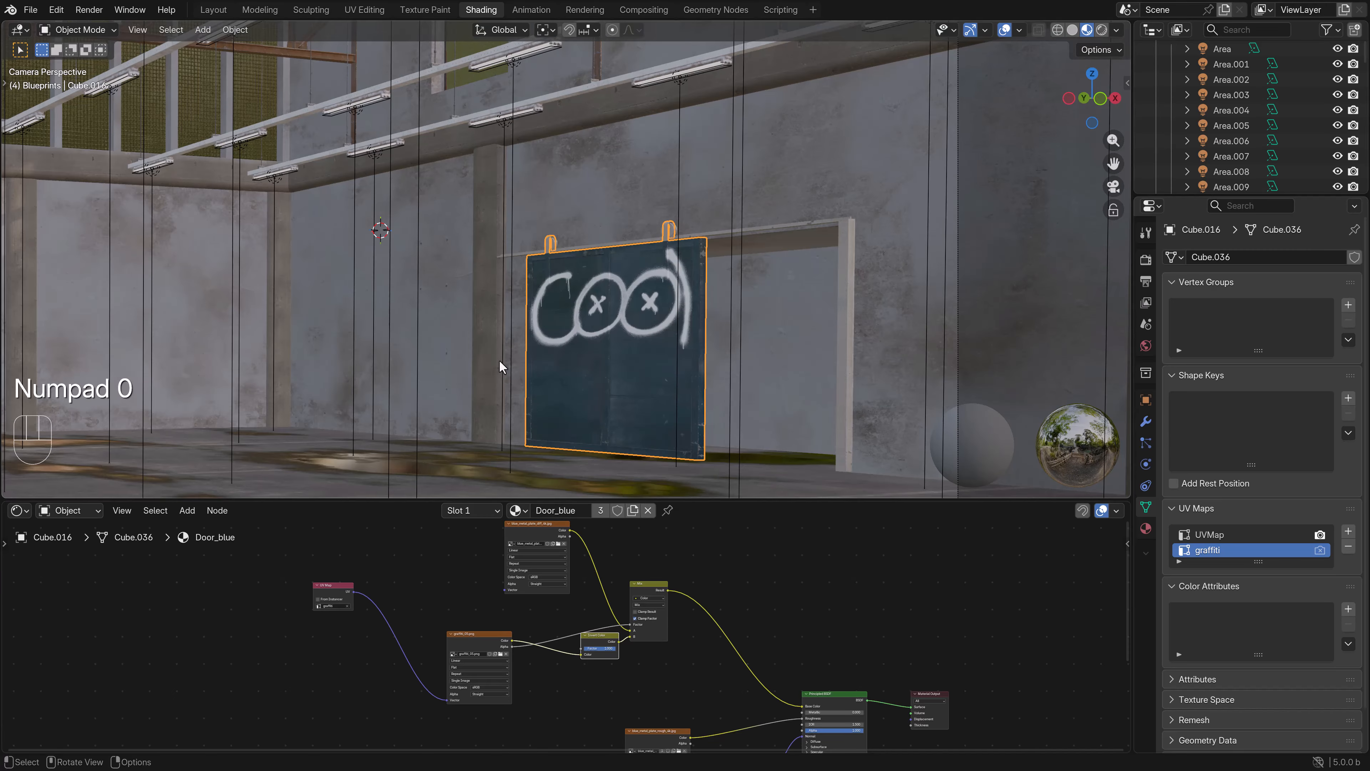
middle_click_drag(499, 360, 667, 304, "shift")
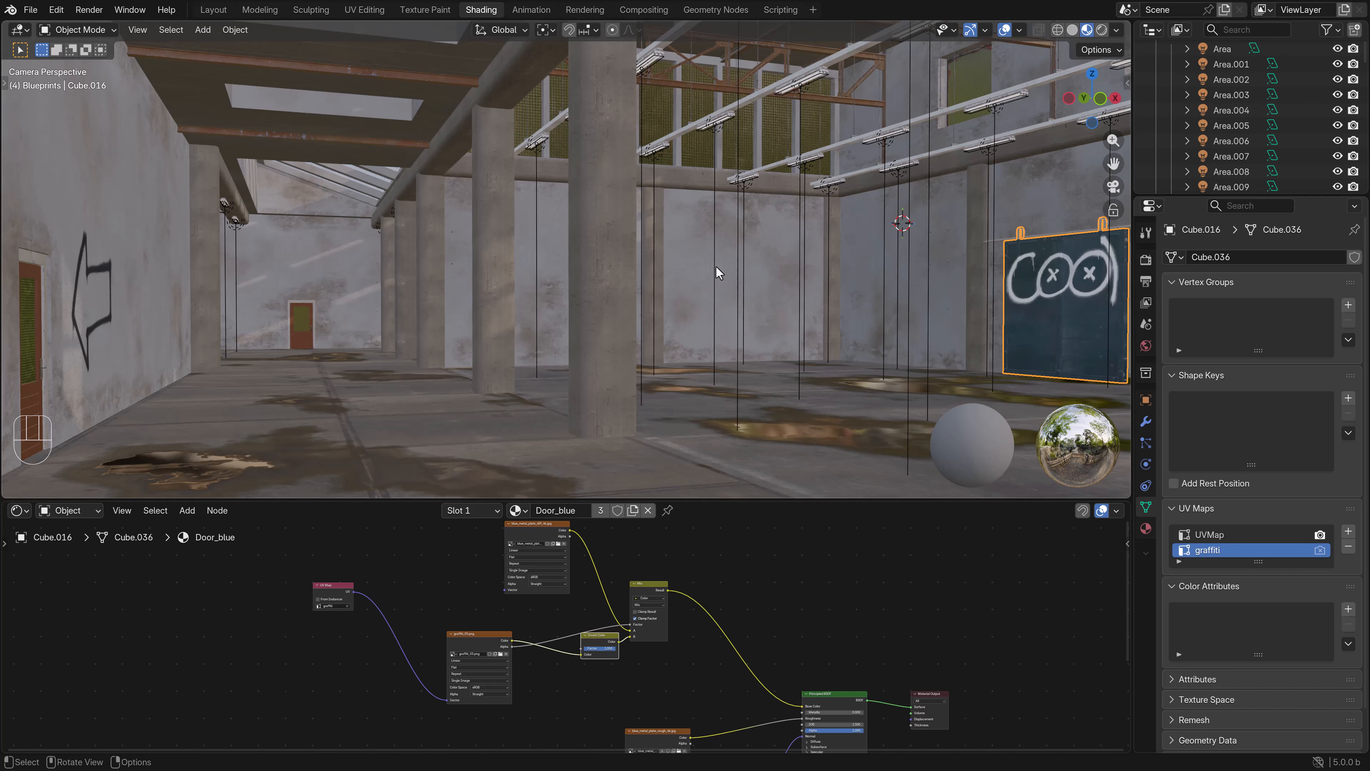
middle_click_drag(743, 250, 571, 270, "shift")
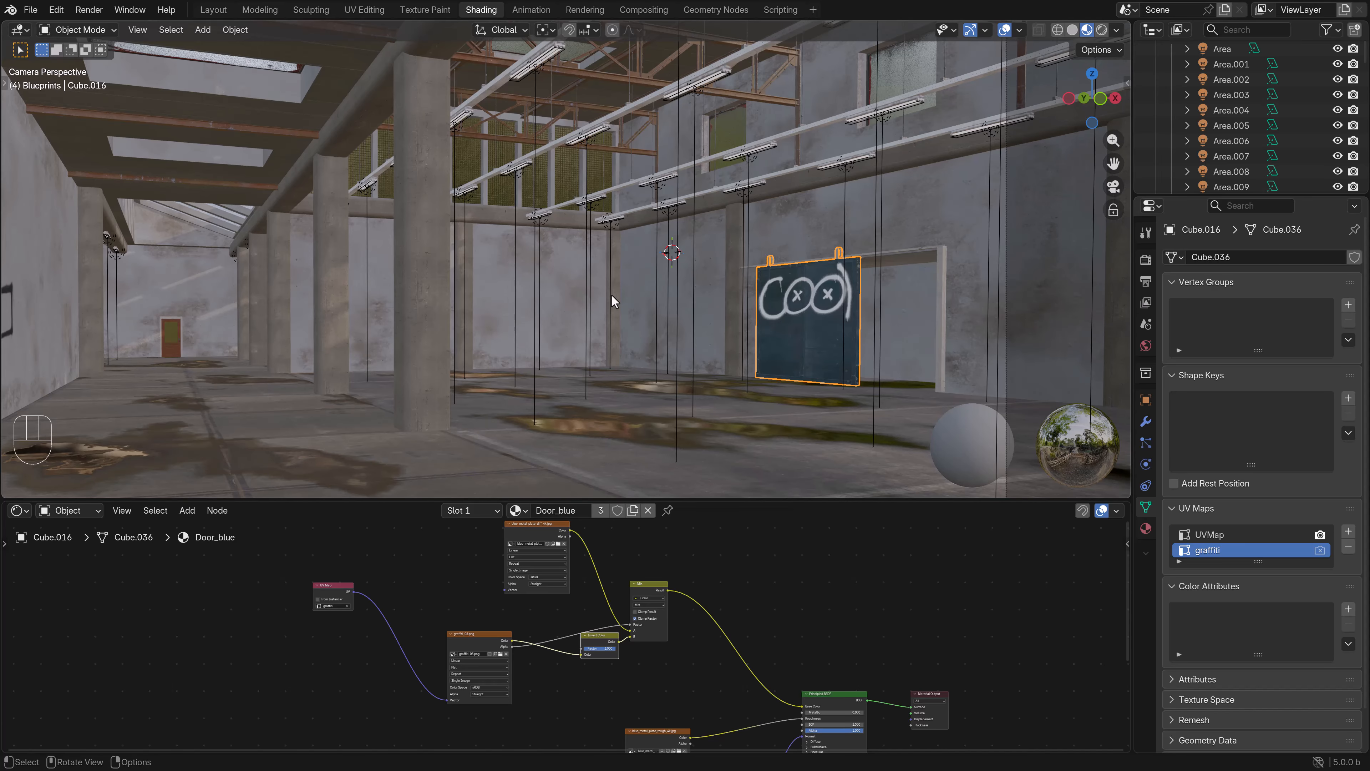
scroll(610, 292, "down", 2)
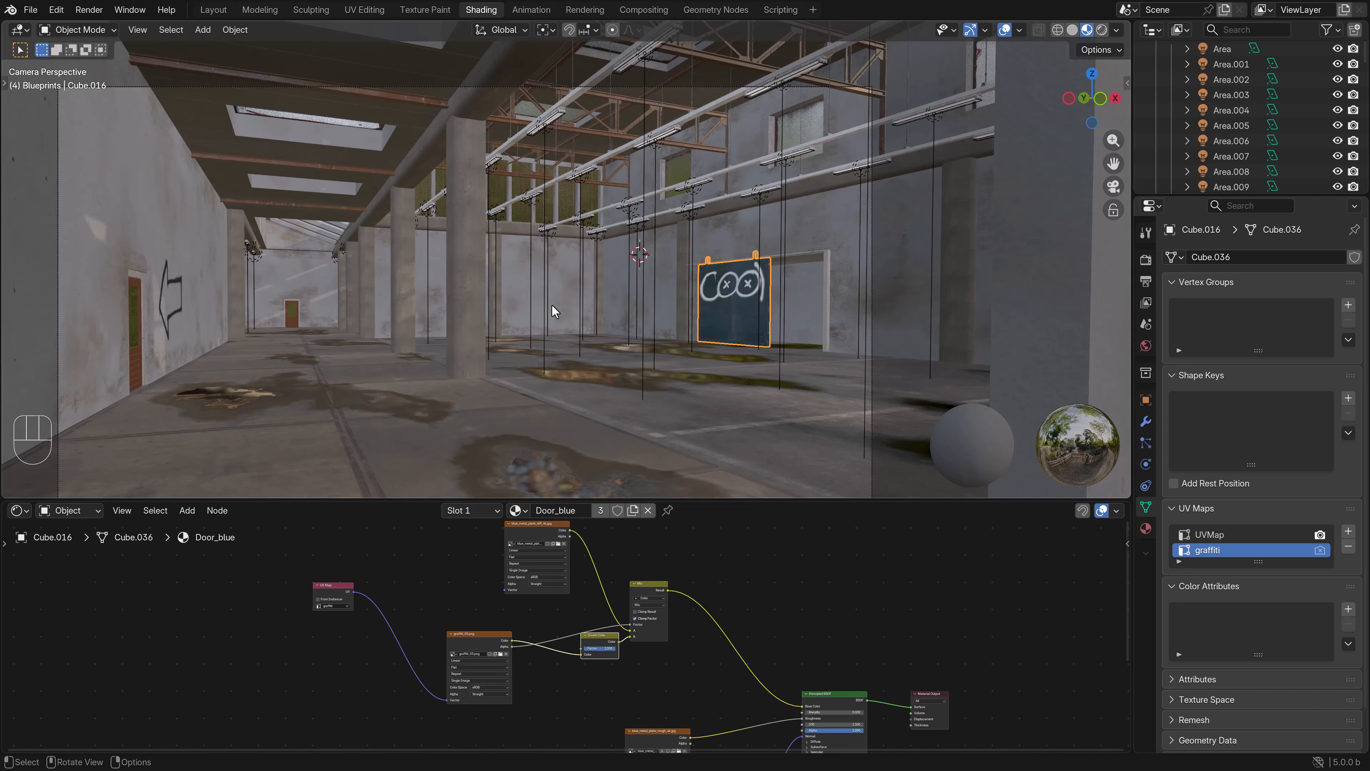
left_click(585, 9)
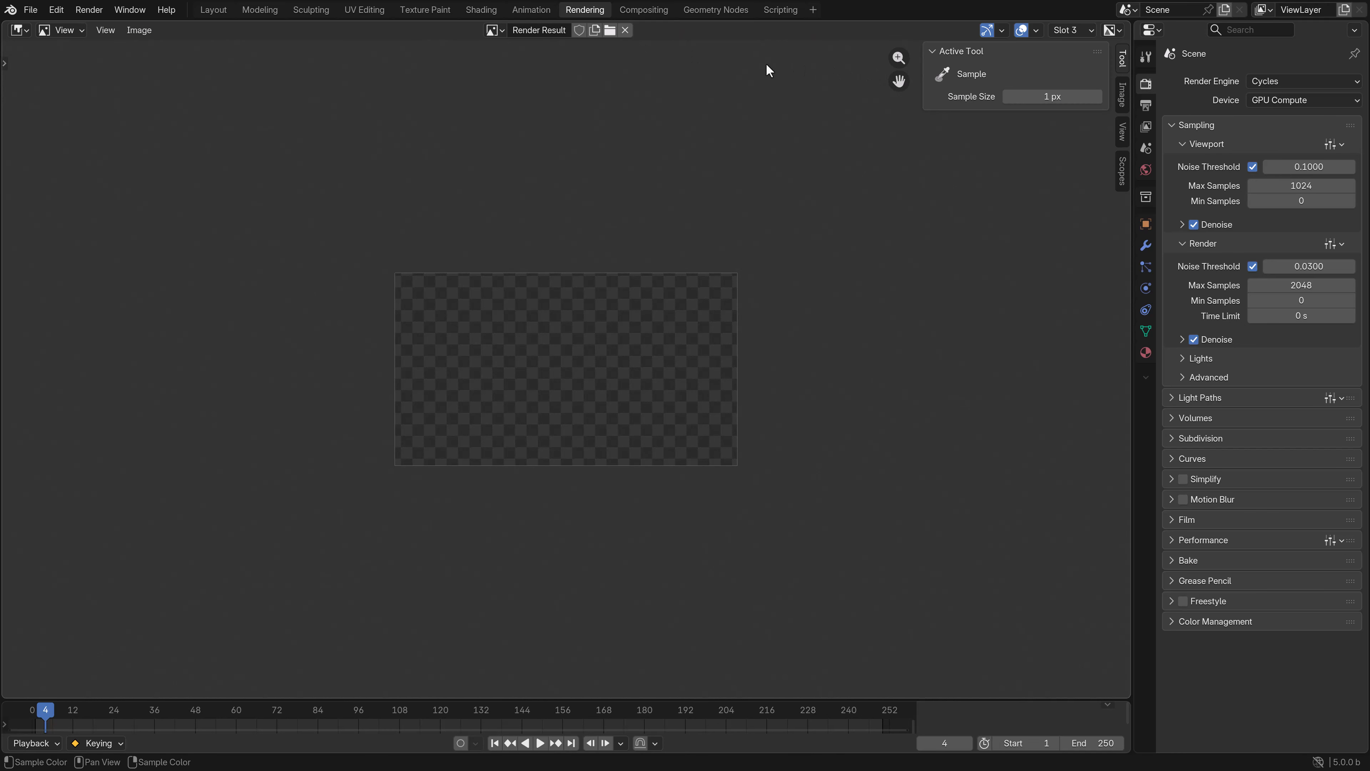
left_click(480, 10)
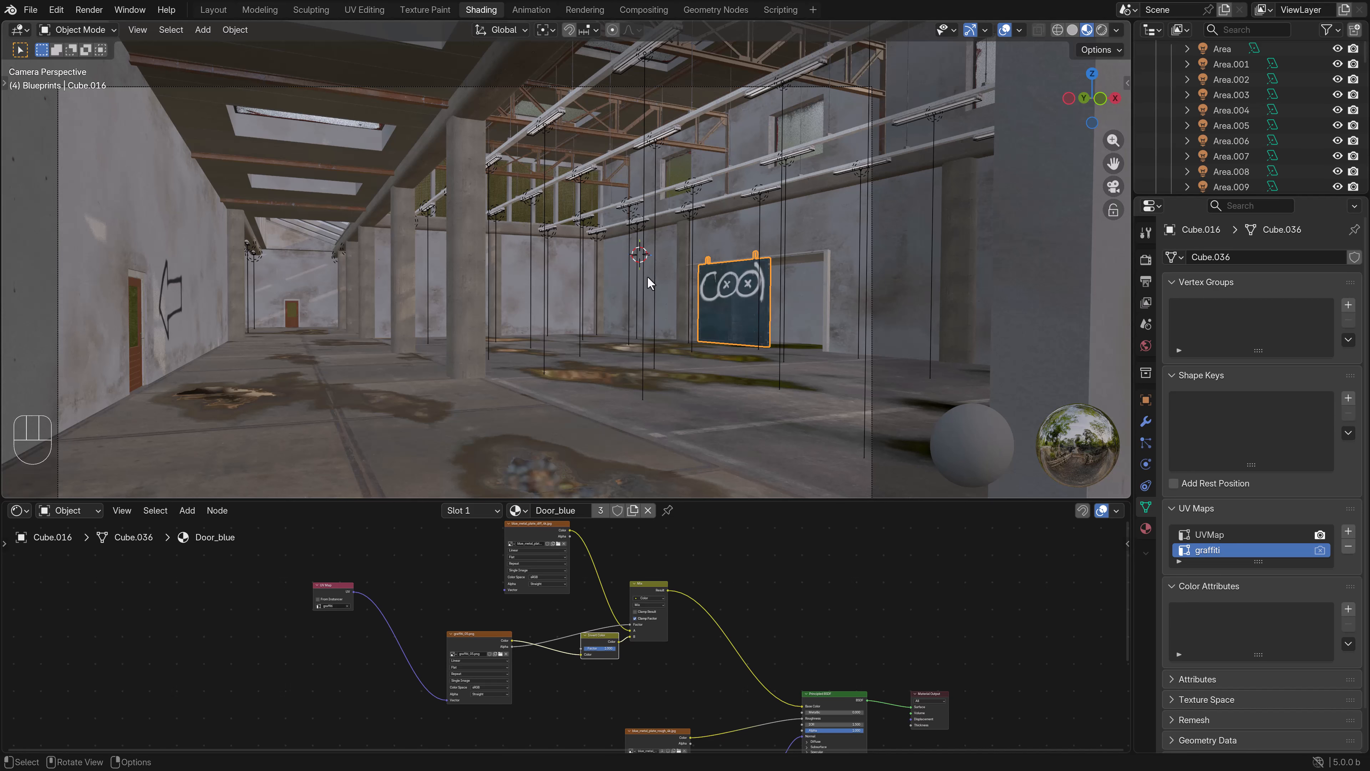
- Render the factory from the camera with the viewport set to Solid shading, and inspect the graffiti in the rendered image
mouse_move(647, 275)
middle_mouse_down("shift")
mouse_move(661, 271)
mouse_move(620, 287)
mouse_move(639, 275)
middle_mouse_up("shift")
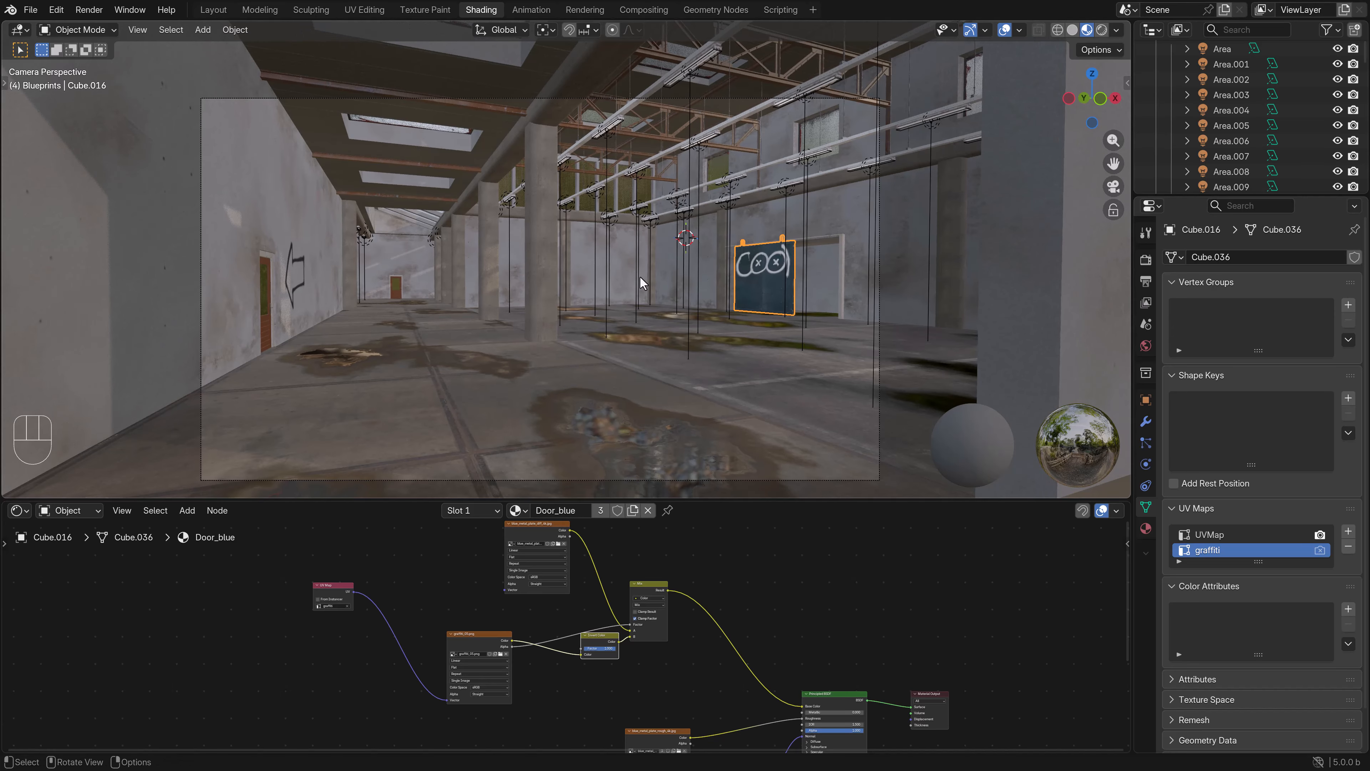
key("z")
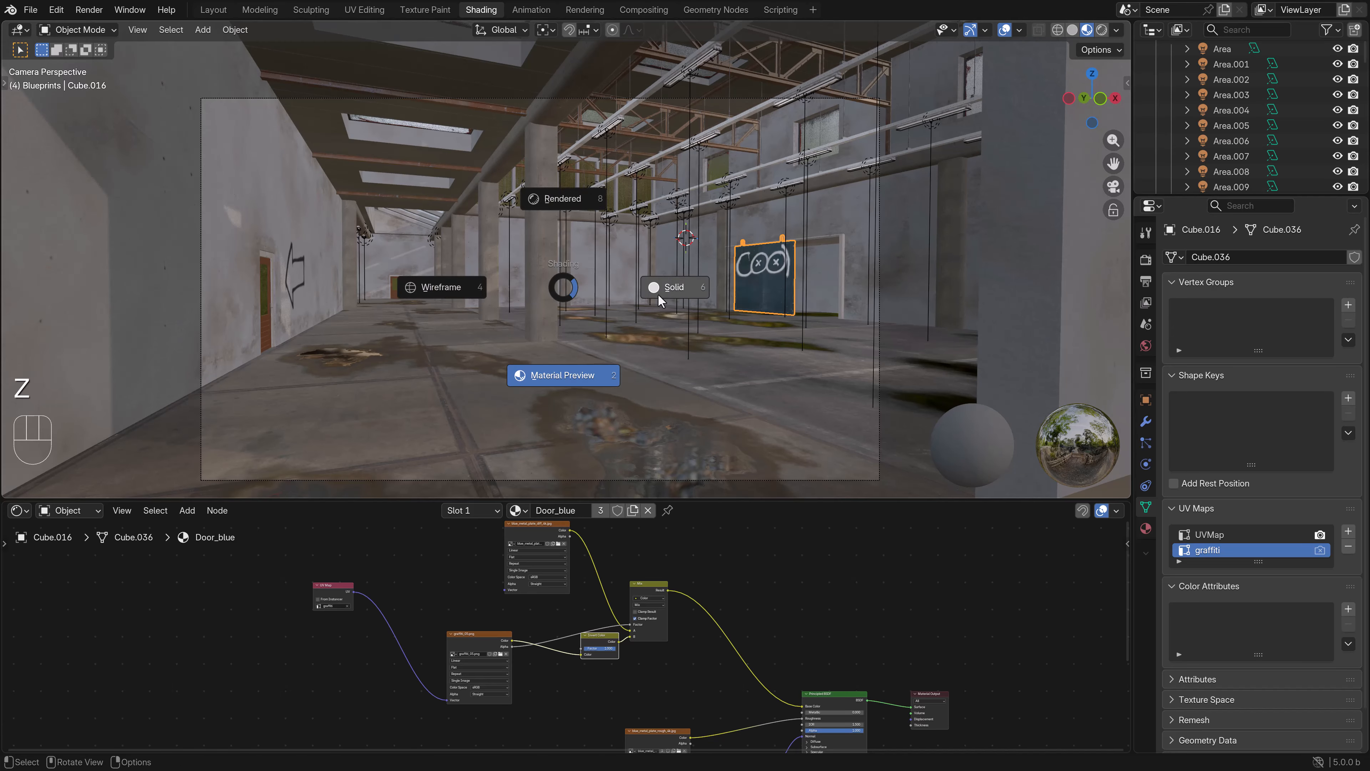
left_click(657, 293)
left_click(1146, 260)
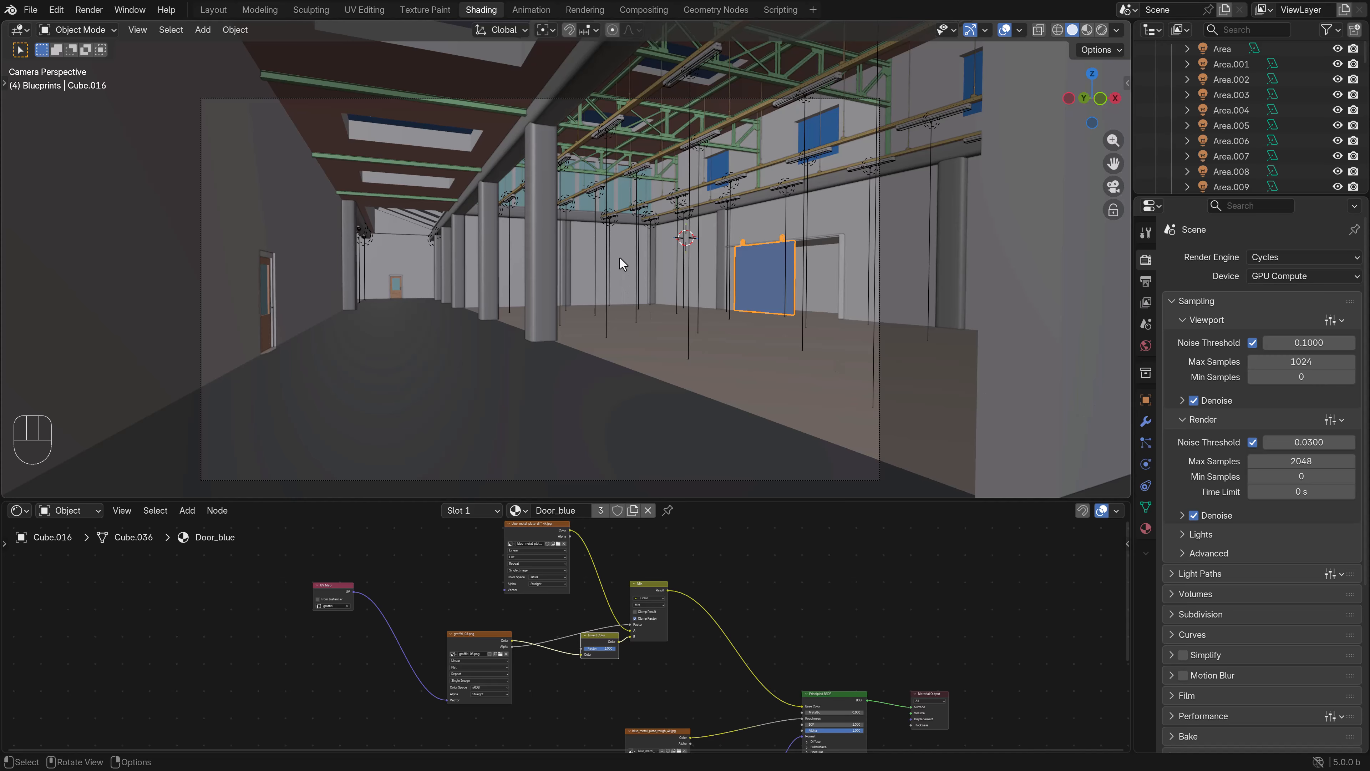
scroll(626, 261, "up", 1)
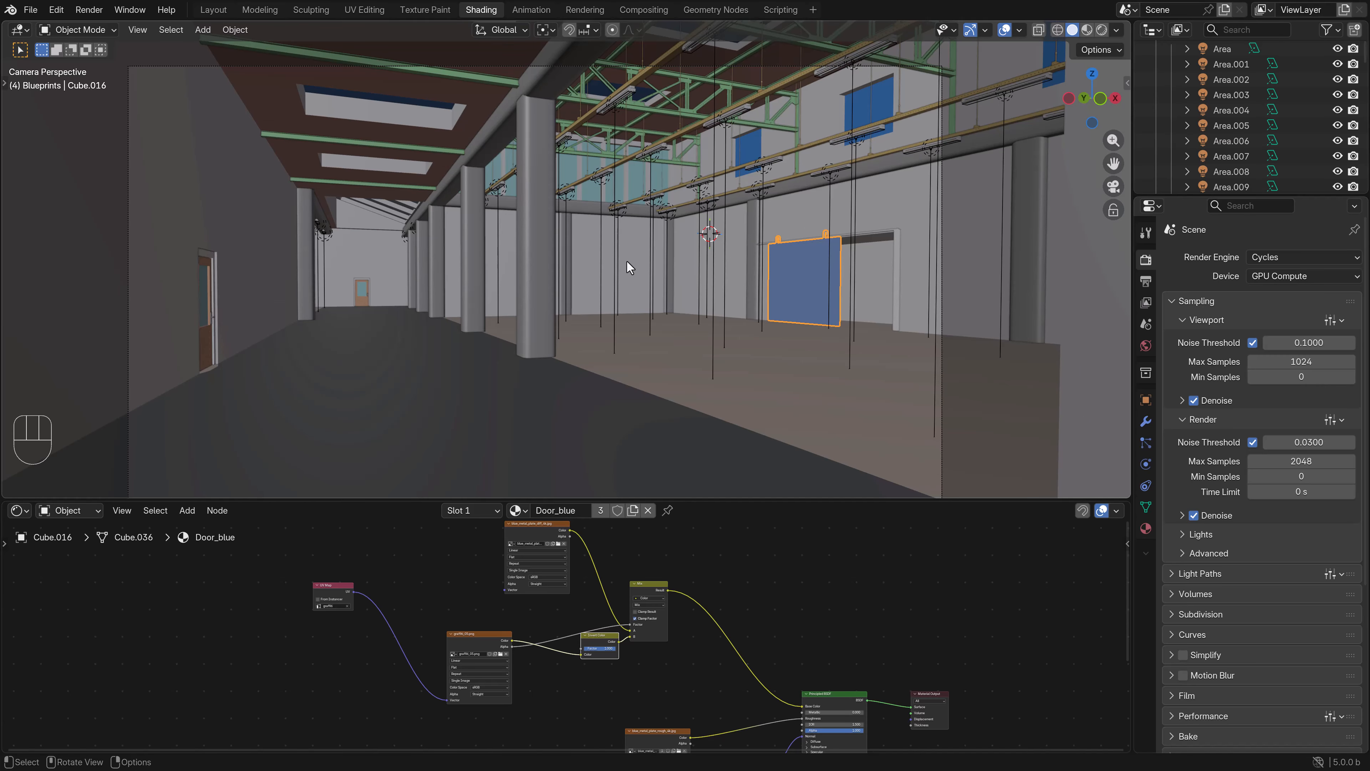
key("F12")
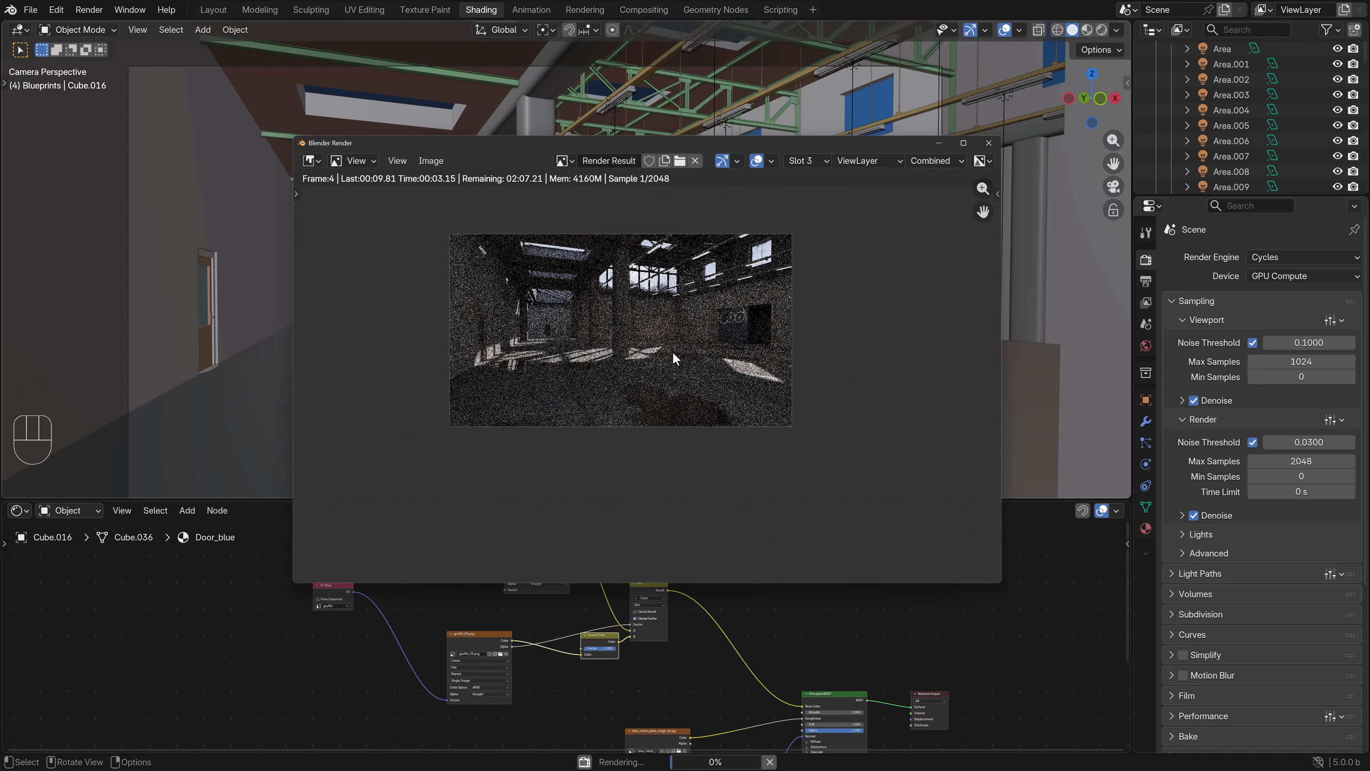
scroll(664, 350, "up", 3)
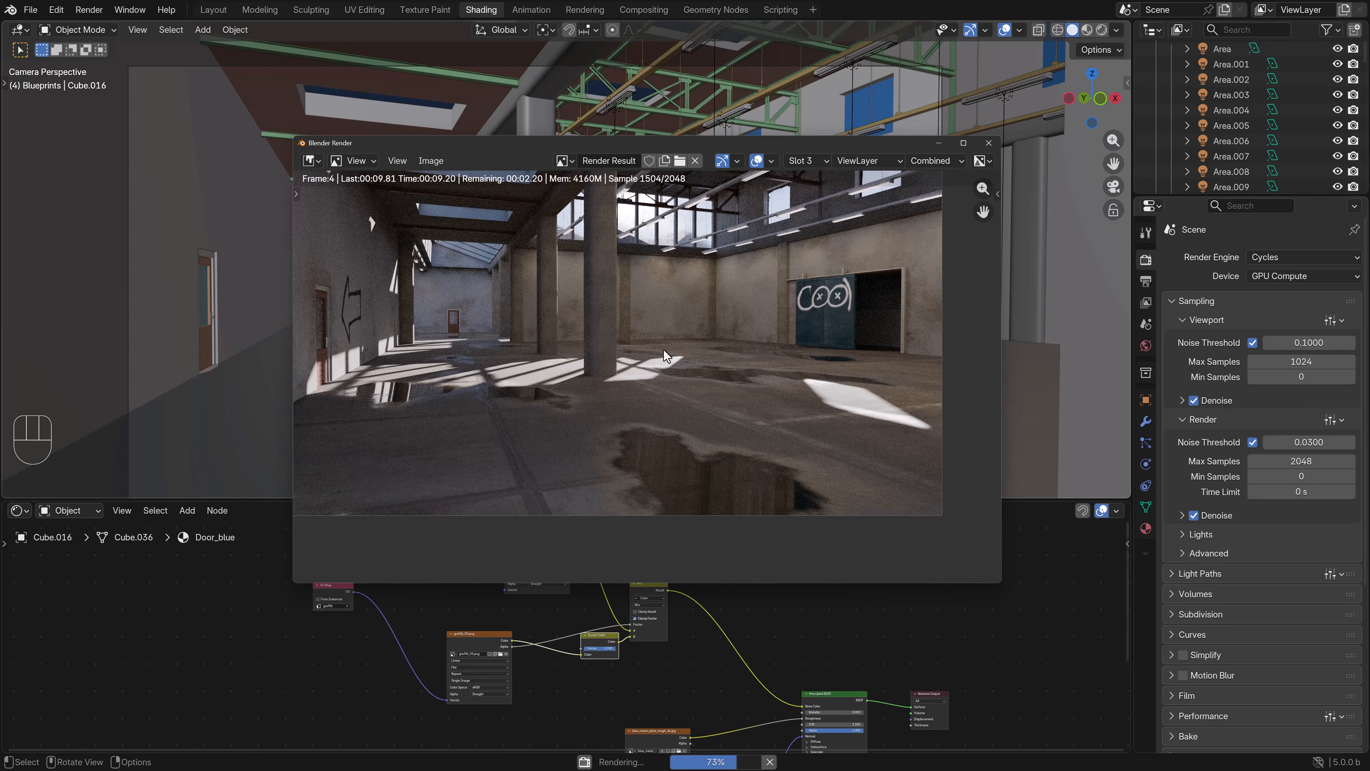
scroll(616, 340, "up", 3)
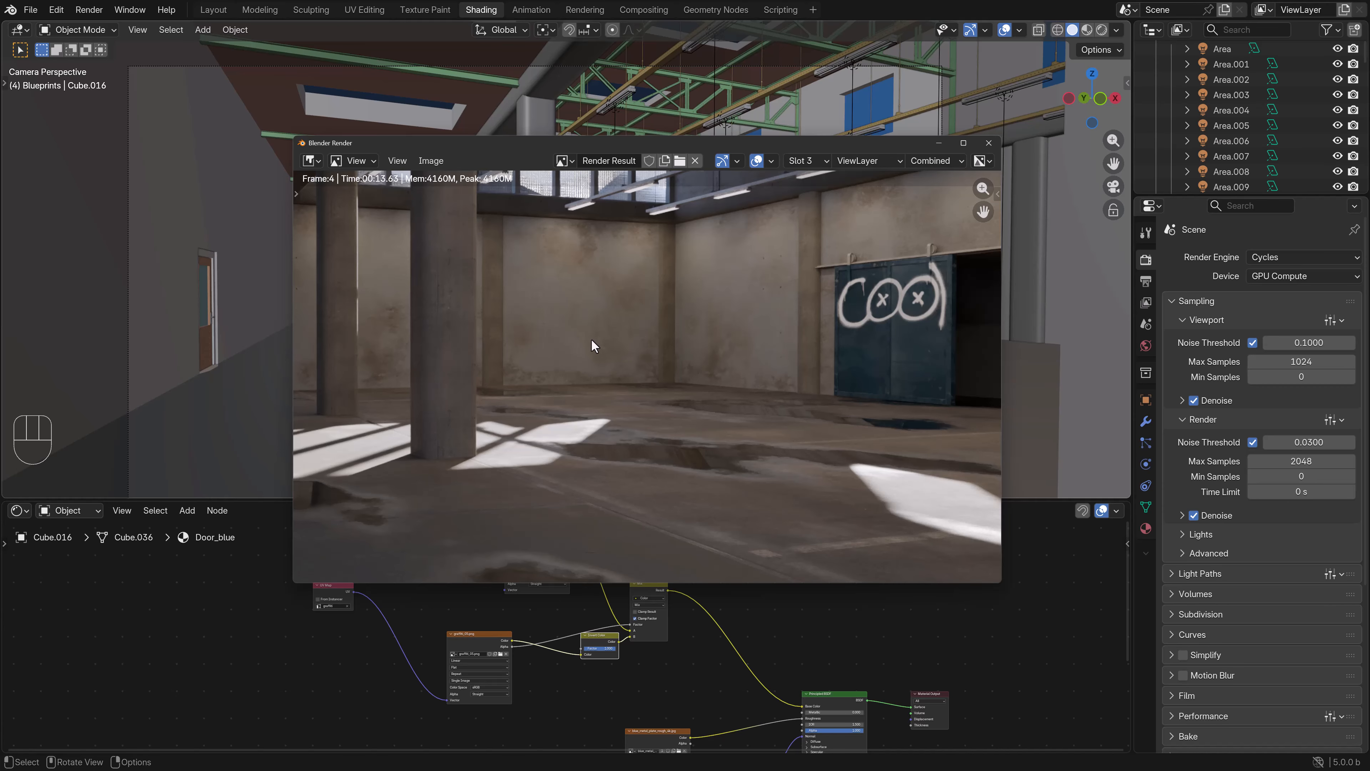
scroll(680, 356, "down", 1)
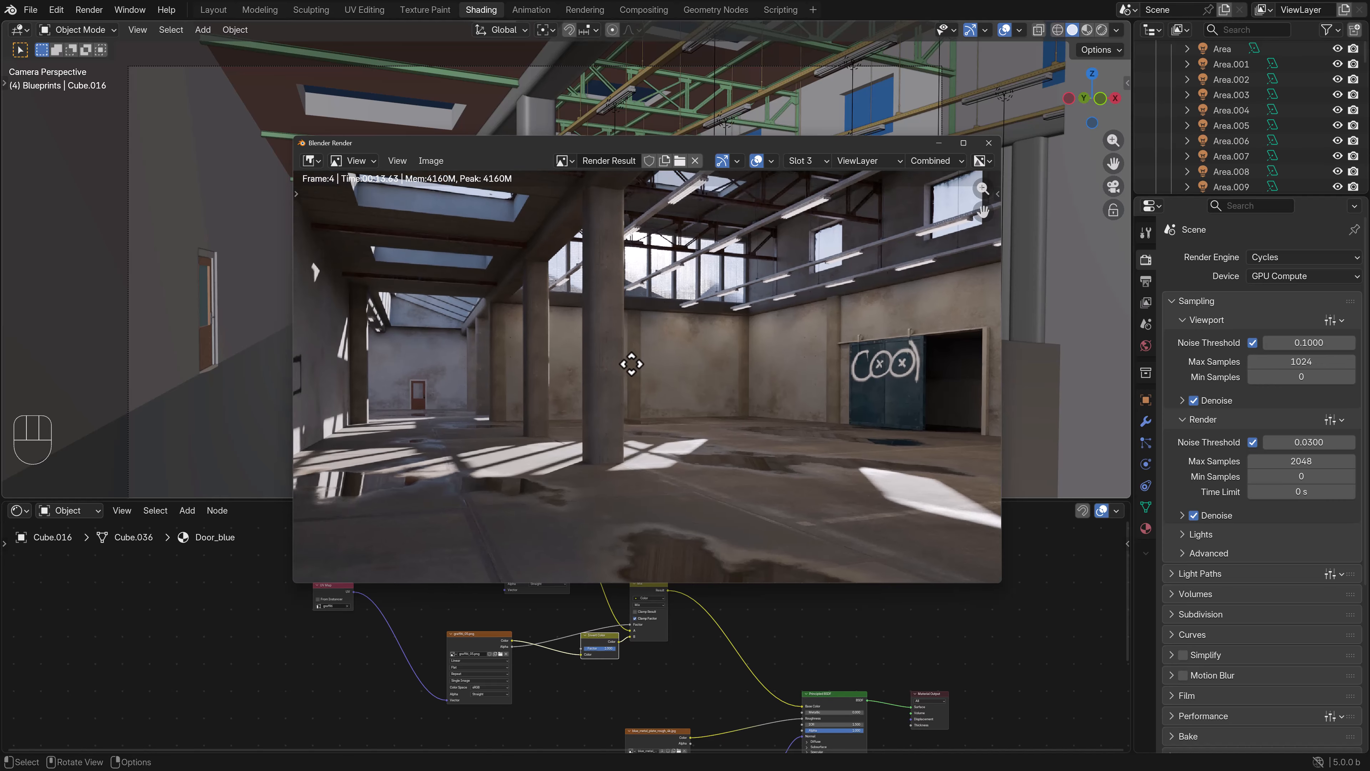
scroll(616, 317, "down", 2)
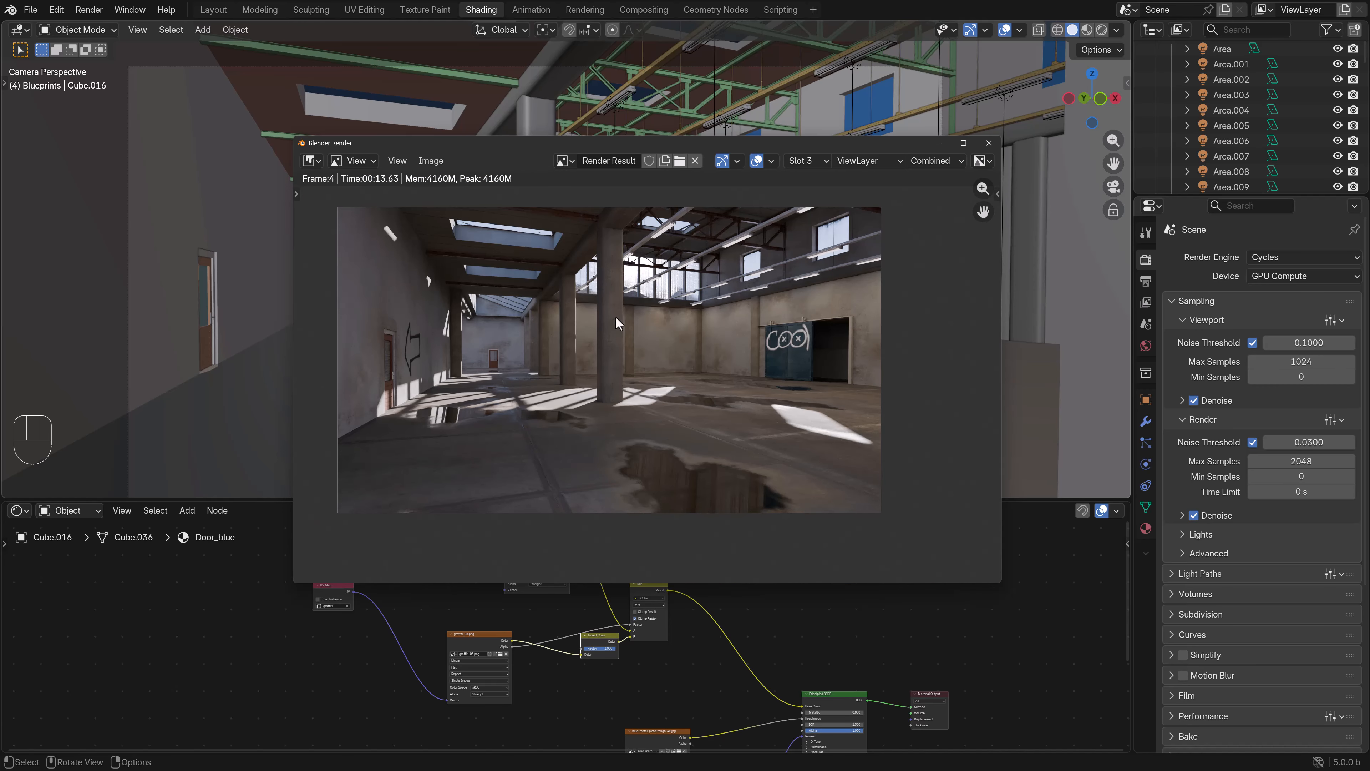